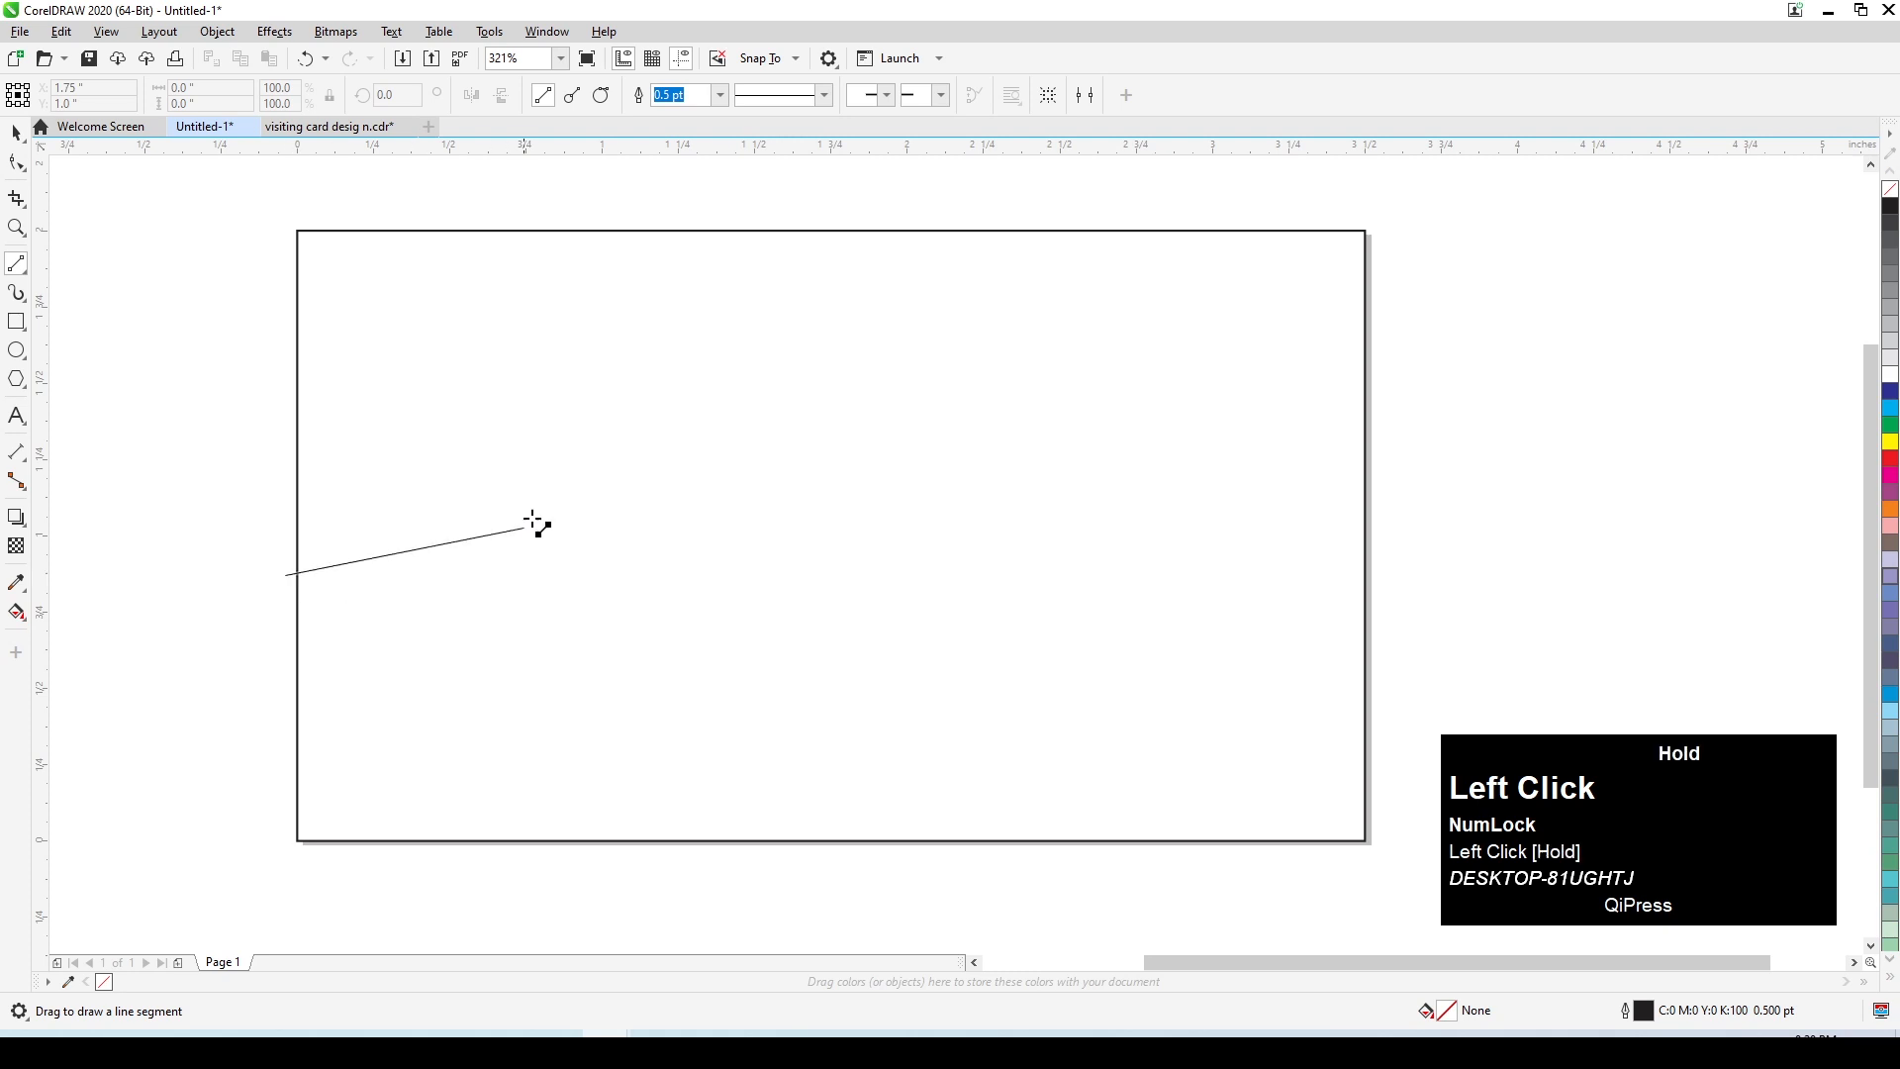
Step: Draw a bent line about 1.81 by 1.19 inches across the card's upper-left corner and divide the enclosed area into facets with straight lines
drag(574, 483, 843, 210)
drag(297, 230, 635, 231)
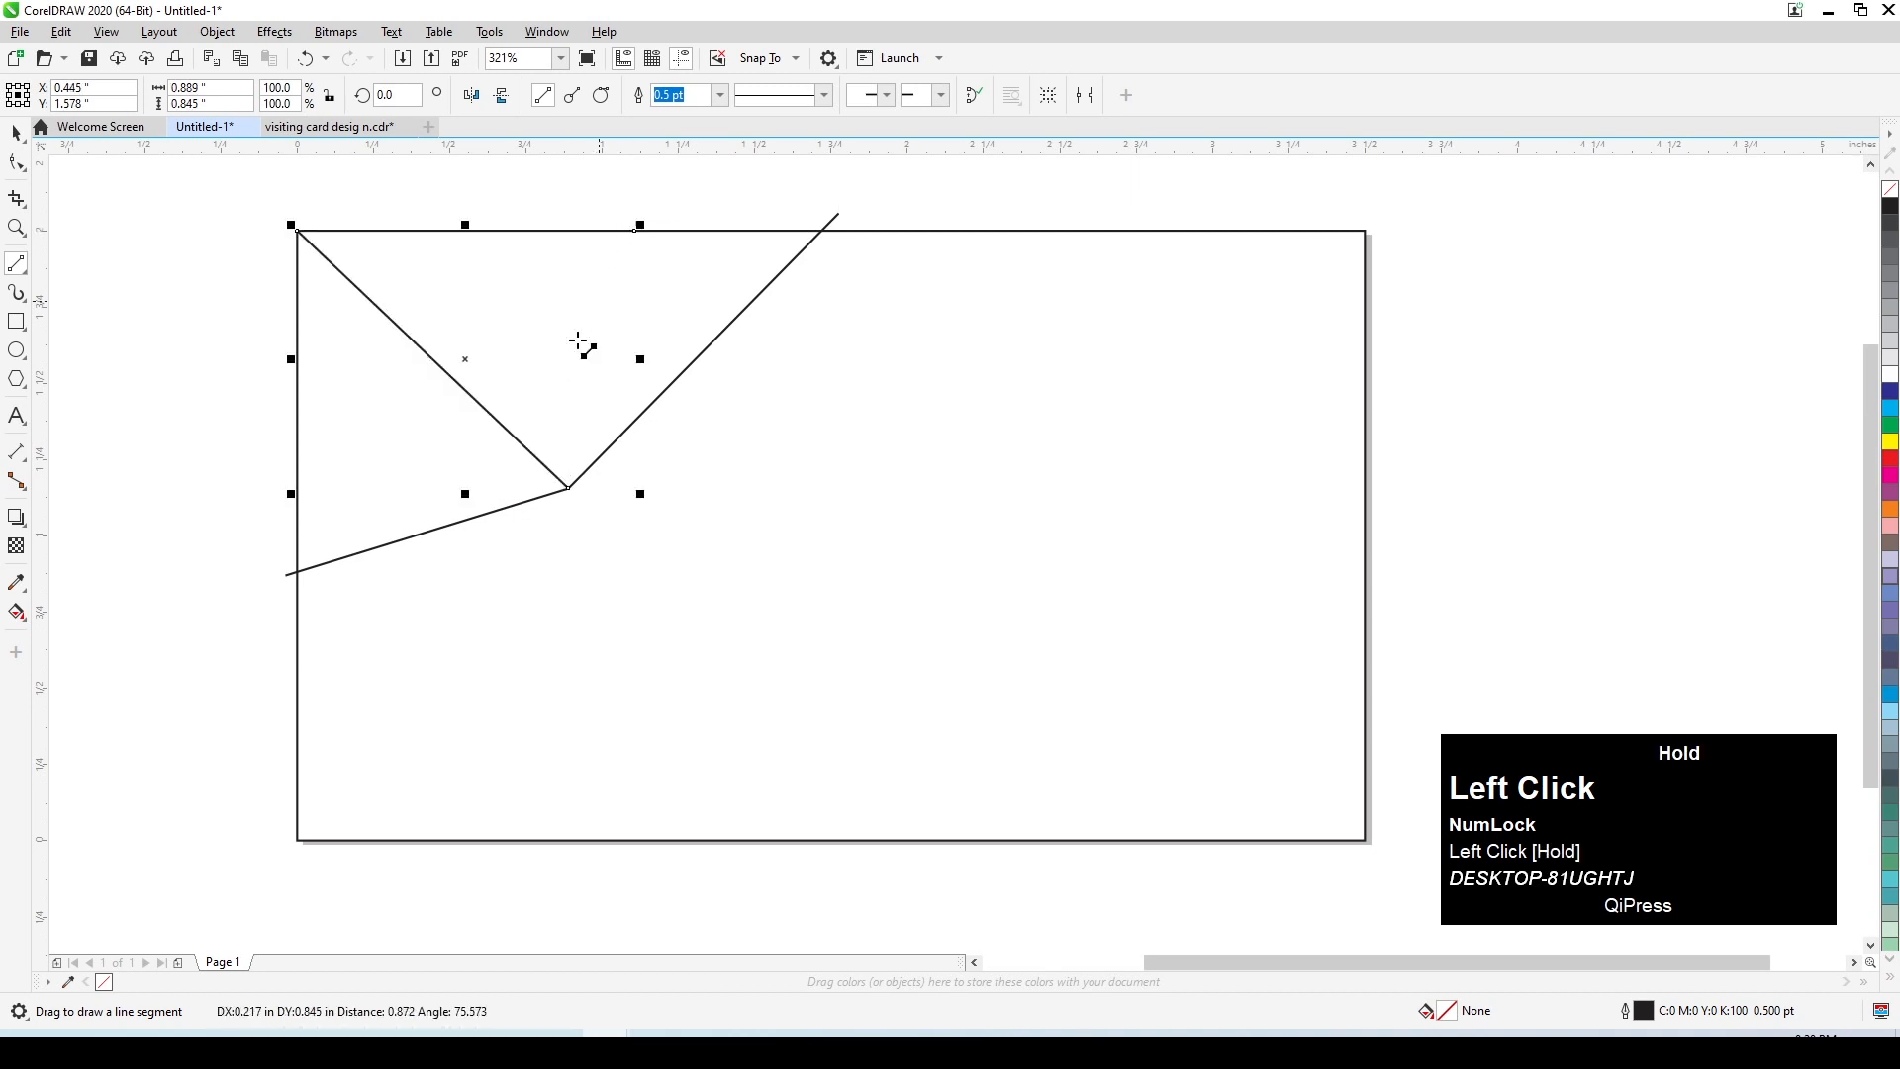
mouse_move(568, 488)
mouse_down()
mouse_move(339, 454)
mouse_move(297, 476)
mouse_move(393, 331)
mouse_move(436, 361)
mouse_move(461, 231)
mouse_move(569, 488)
mouse_up()
drag(644, 232, 687, 368)
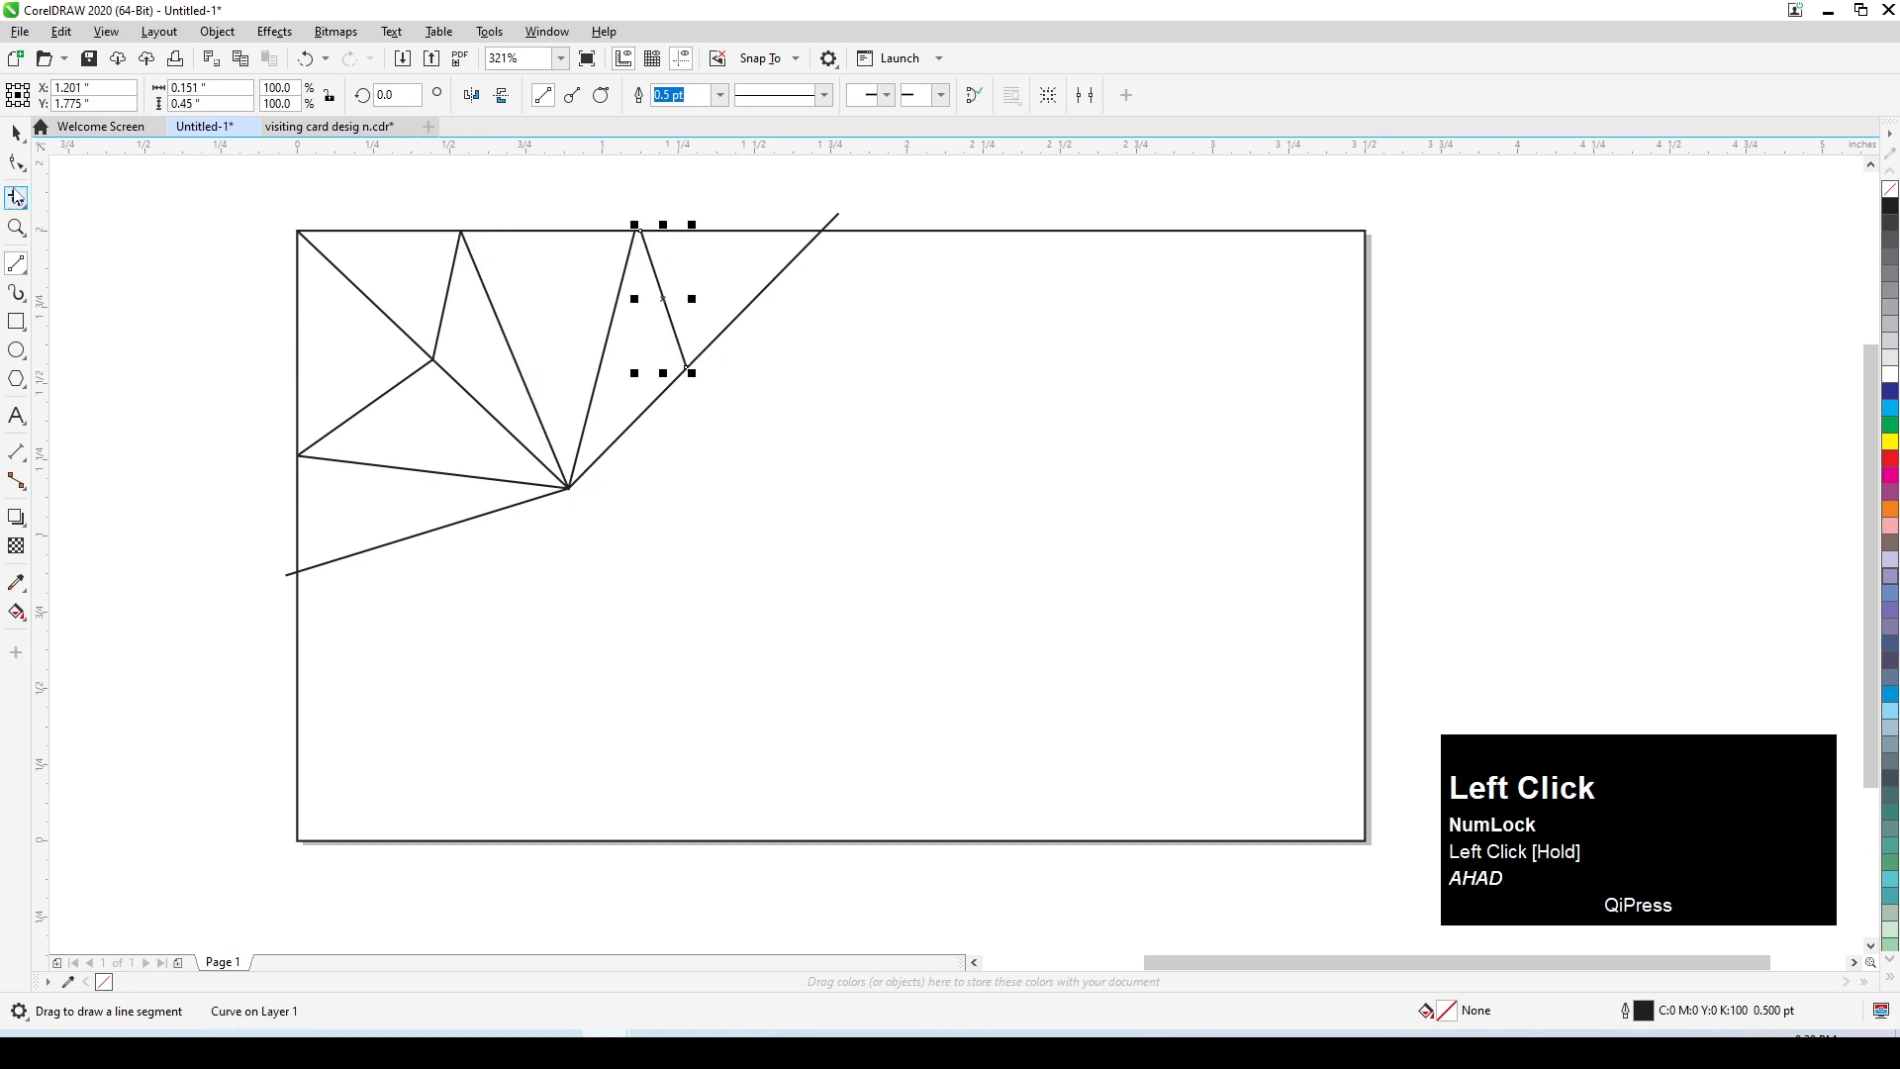
click(16, 132)
click(85, 212)
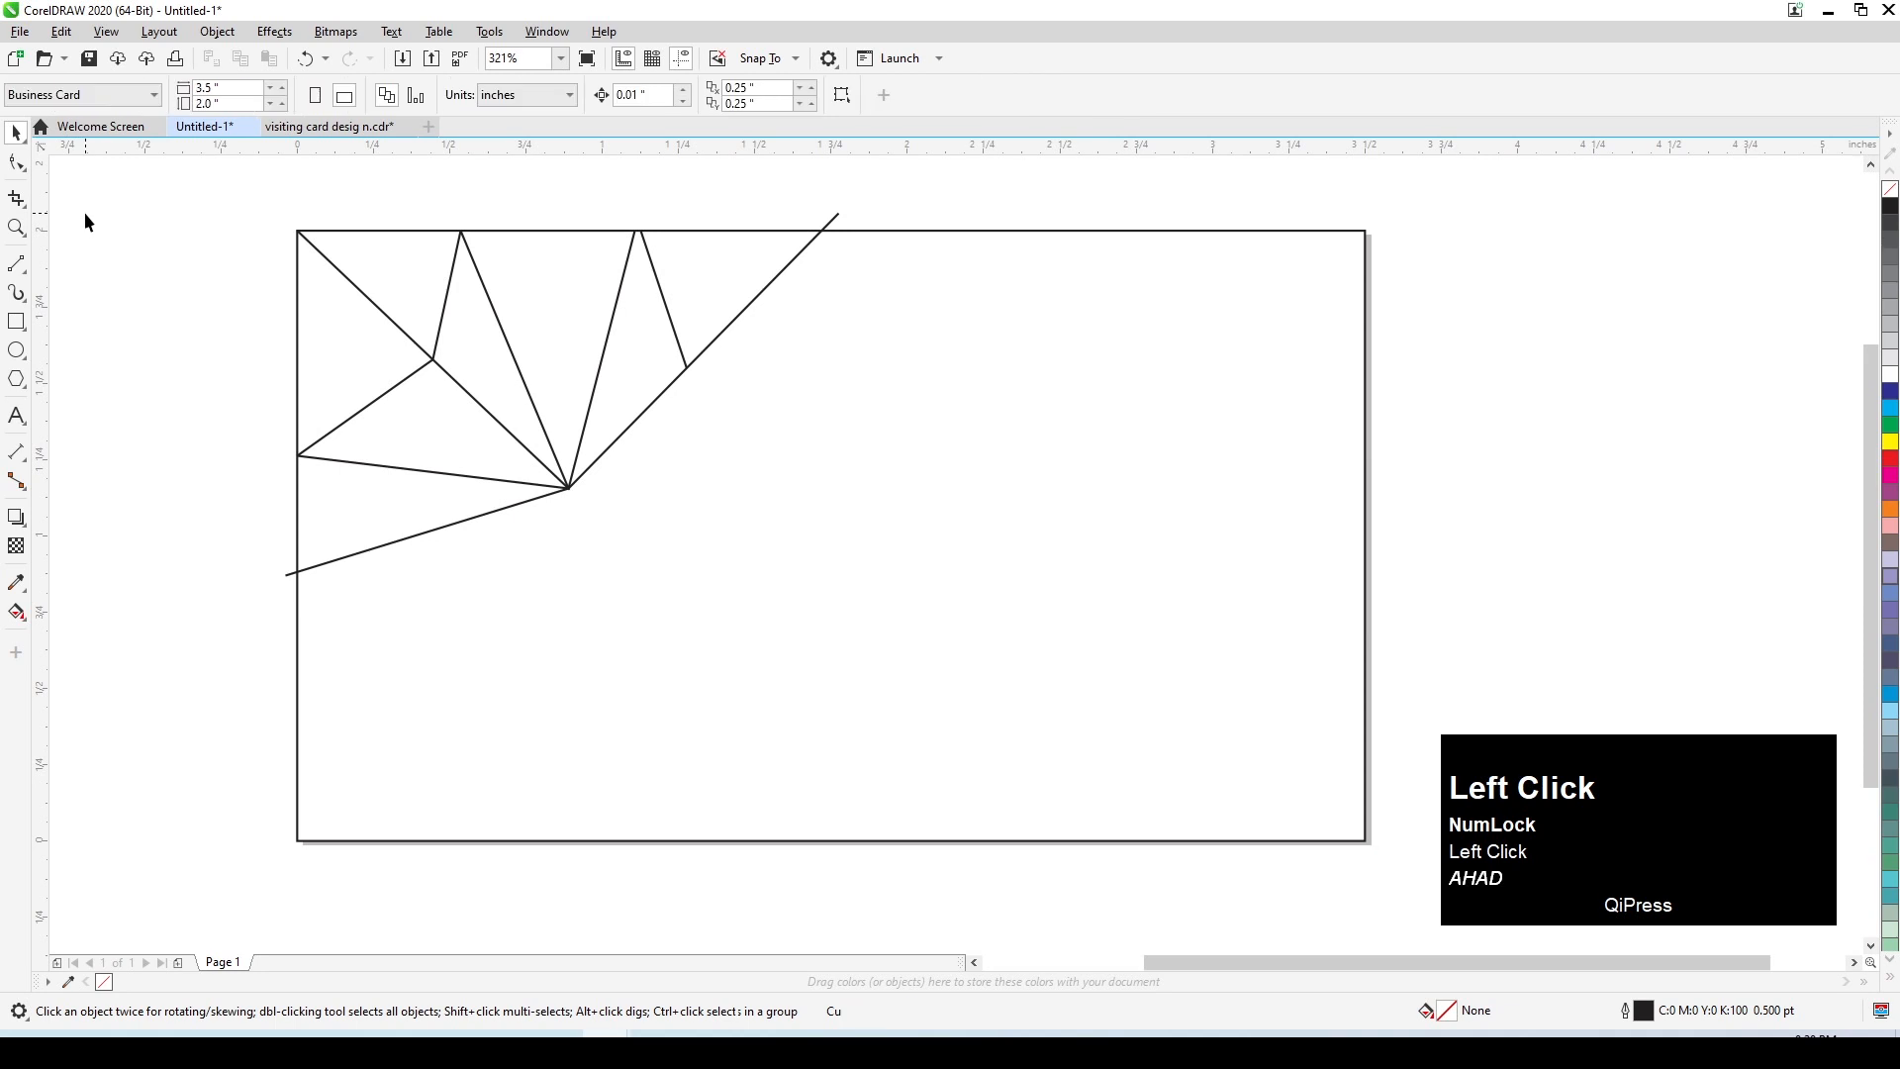
Step: Fill all eight enclosed facets in the card's upper-left corner with slate blue using Smart Fill
click(32, 624)
click(89, 633)
click(416, 501)
click(392, 416)
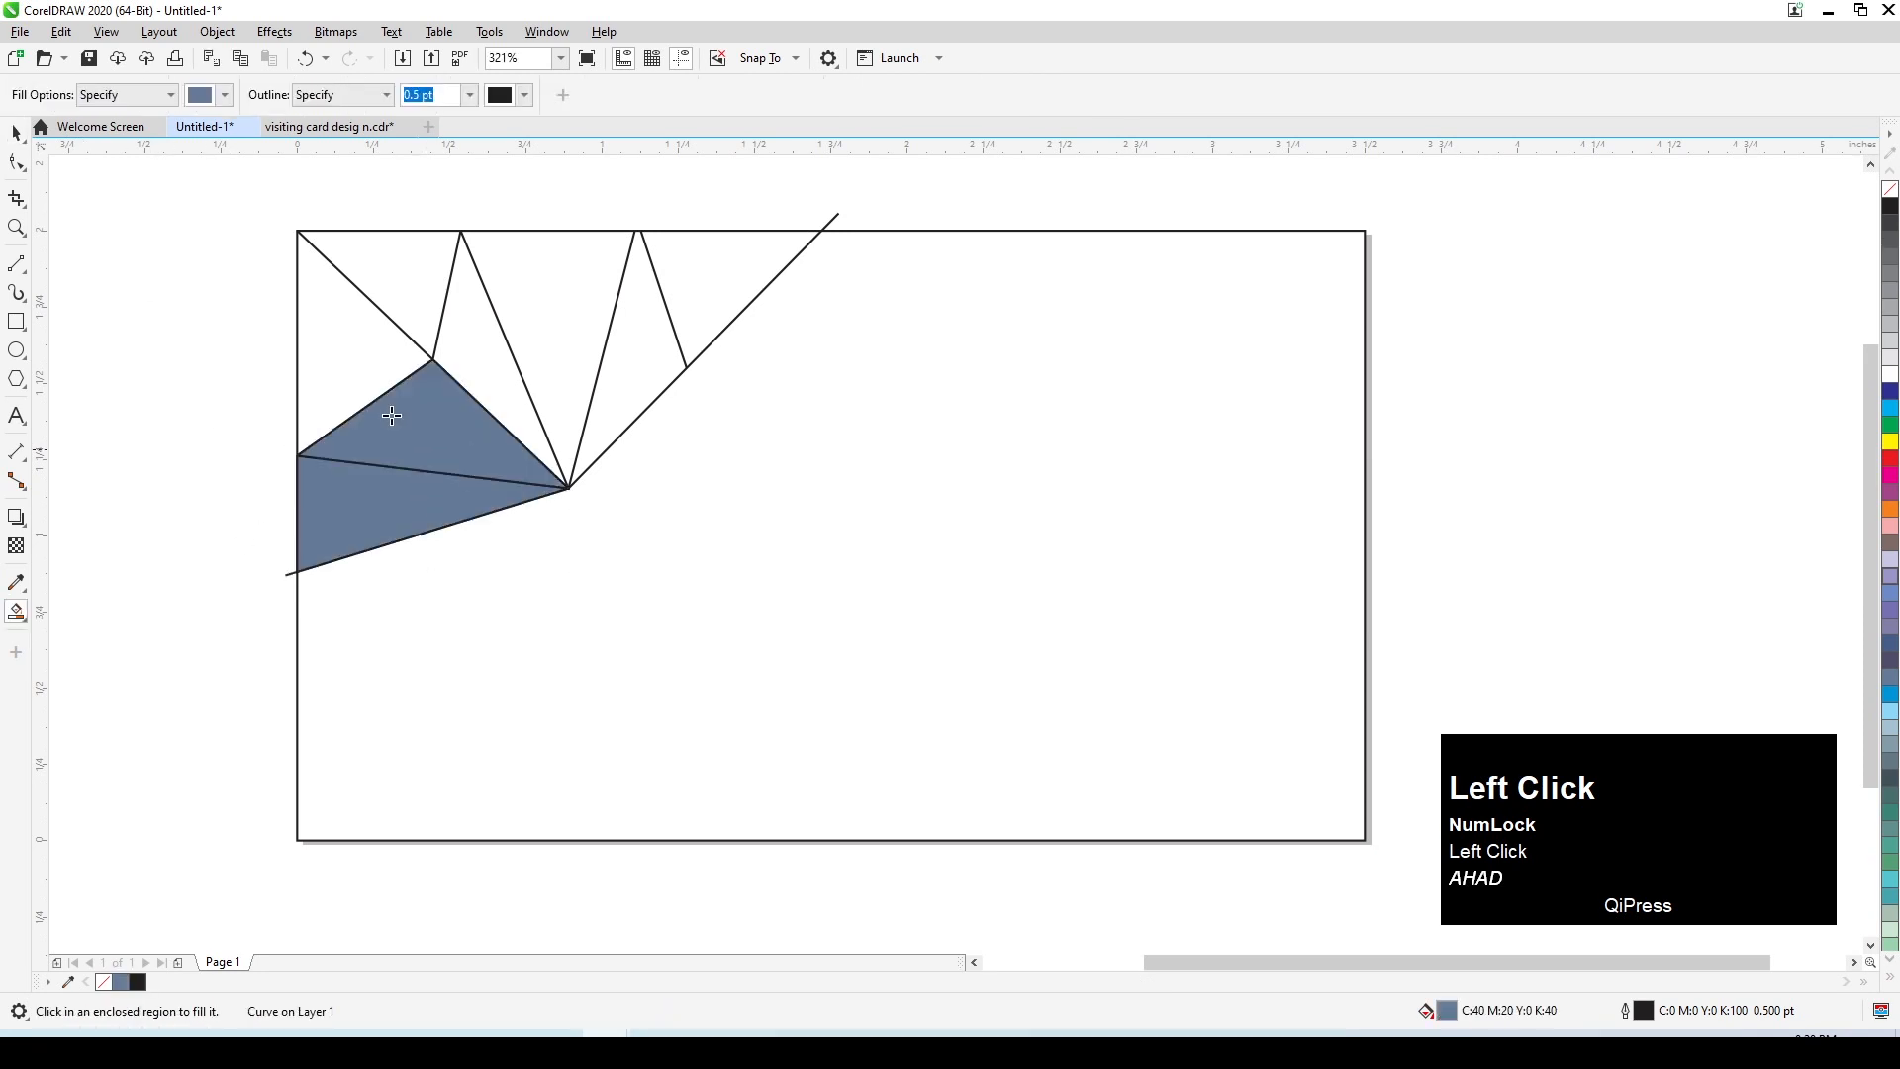
click(388, 337)
click(419, 319)
click(461, 358)
click(566, 303)
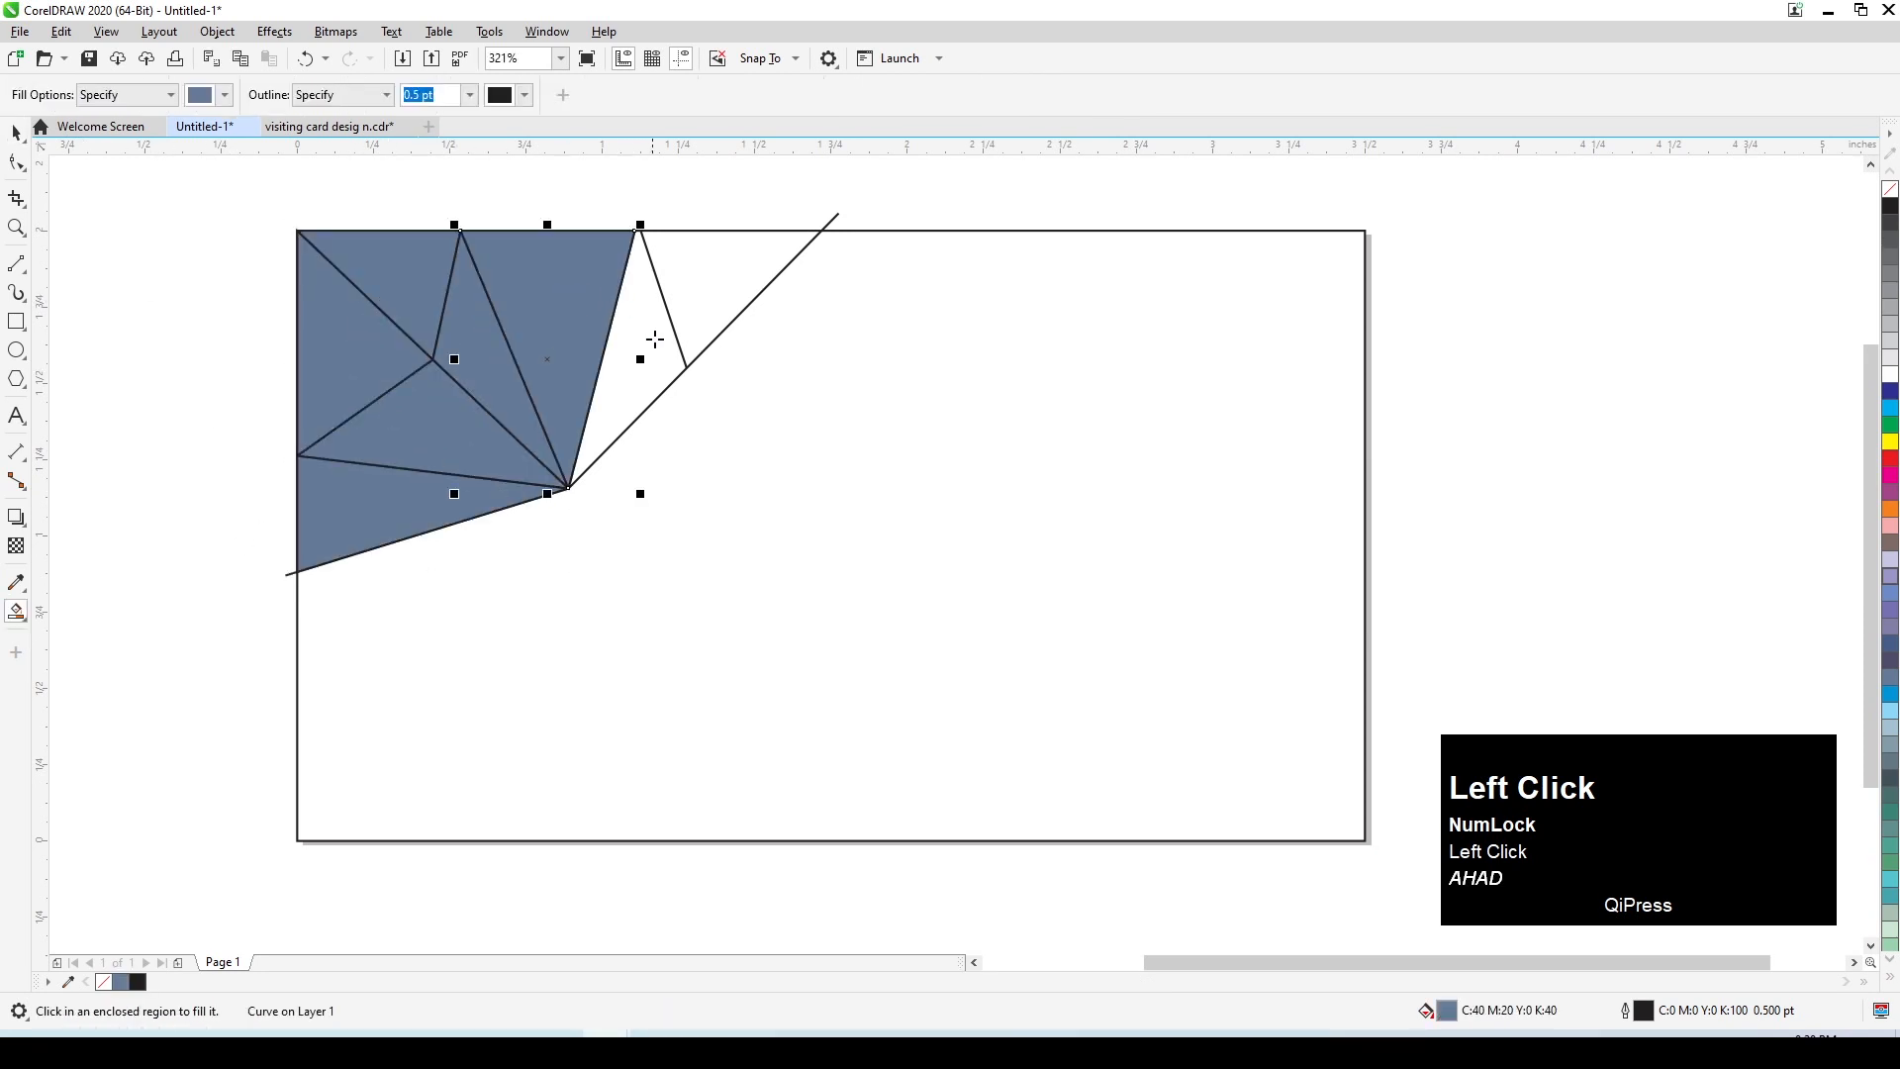
click(655, 340)
click(676, 293)
click(14, 134)
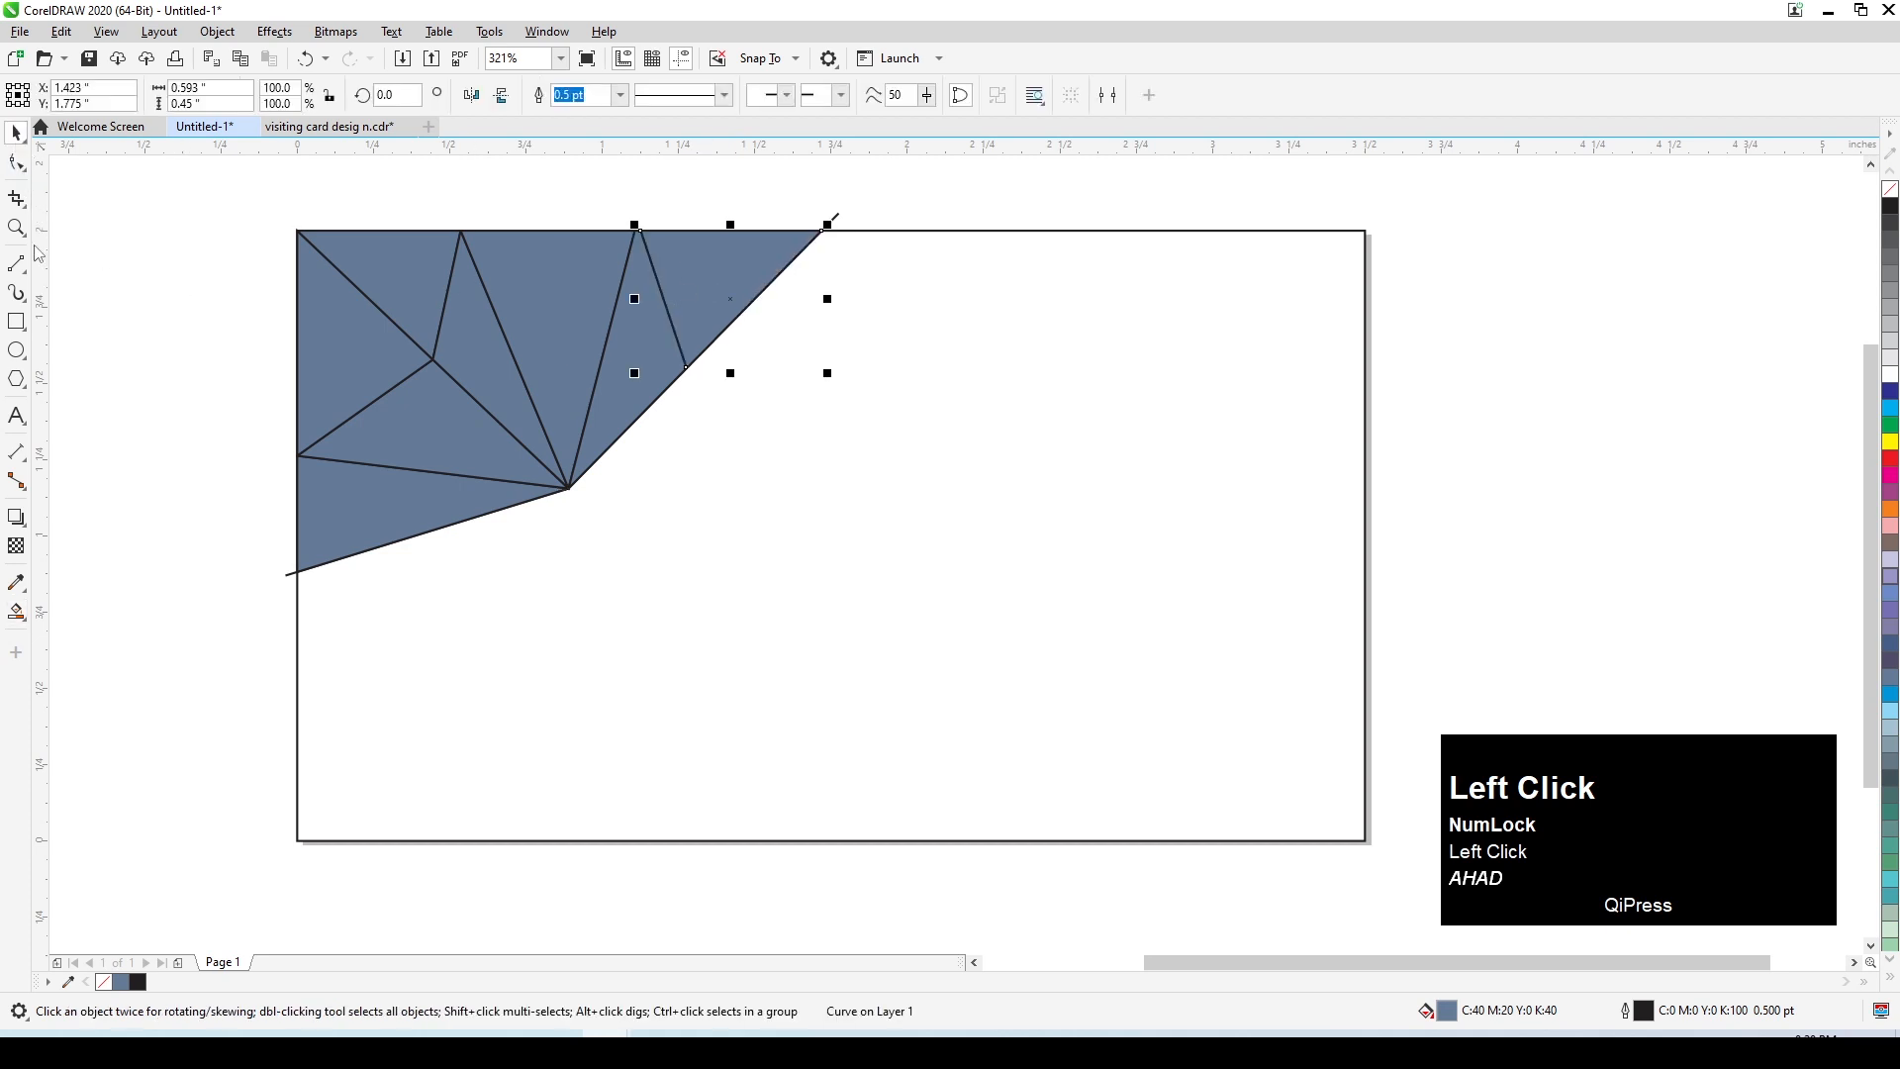
click(97, 360)
Step: Move both overhanging end nodes of the bent boundary line onto the card's left and top edges
click(290, 584)
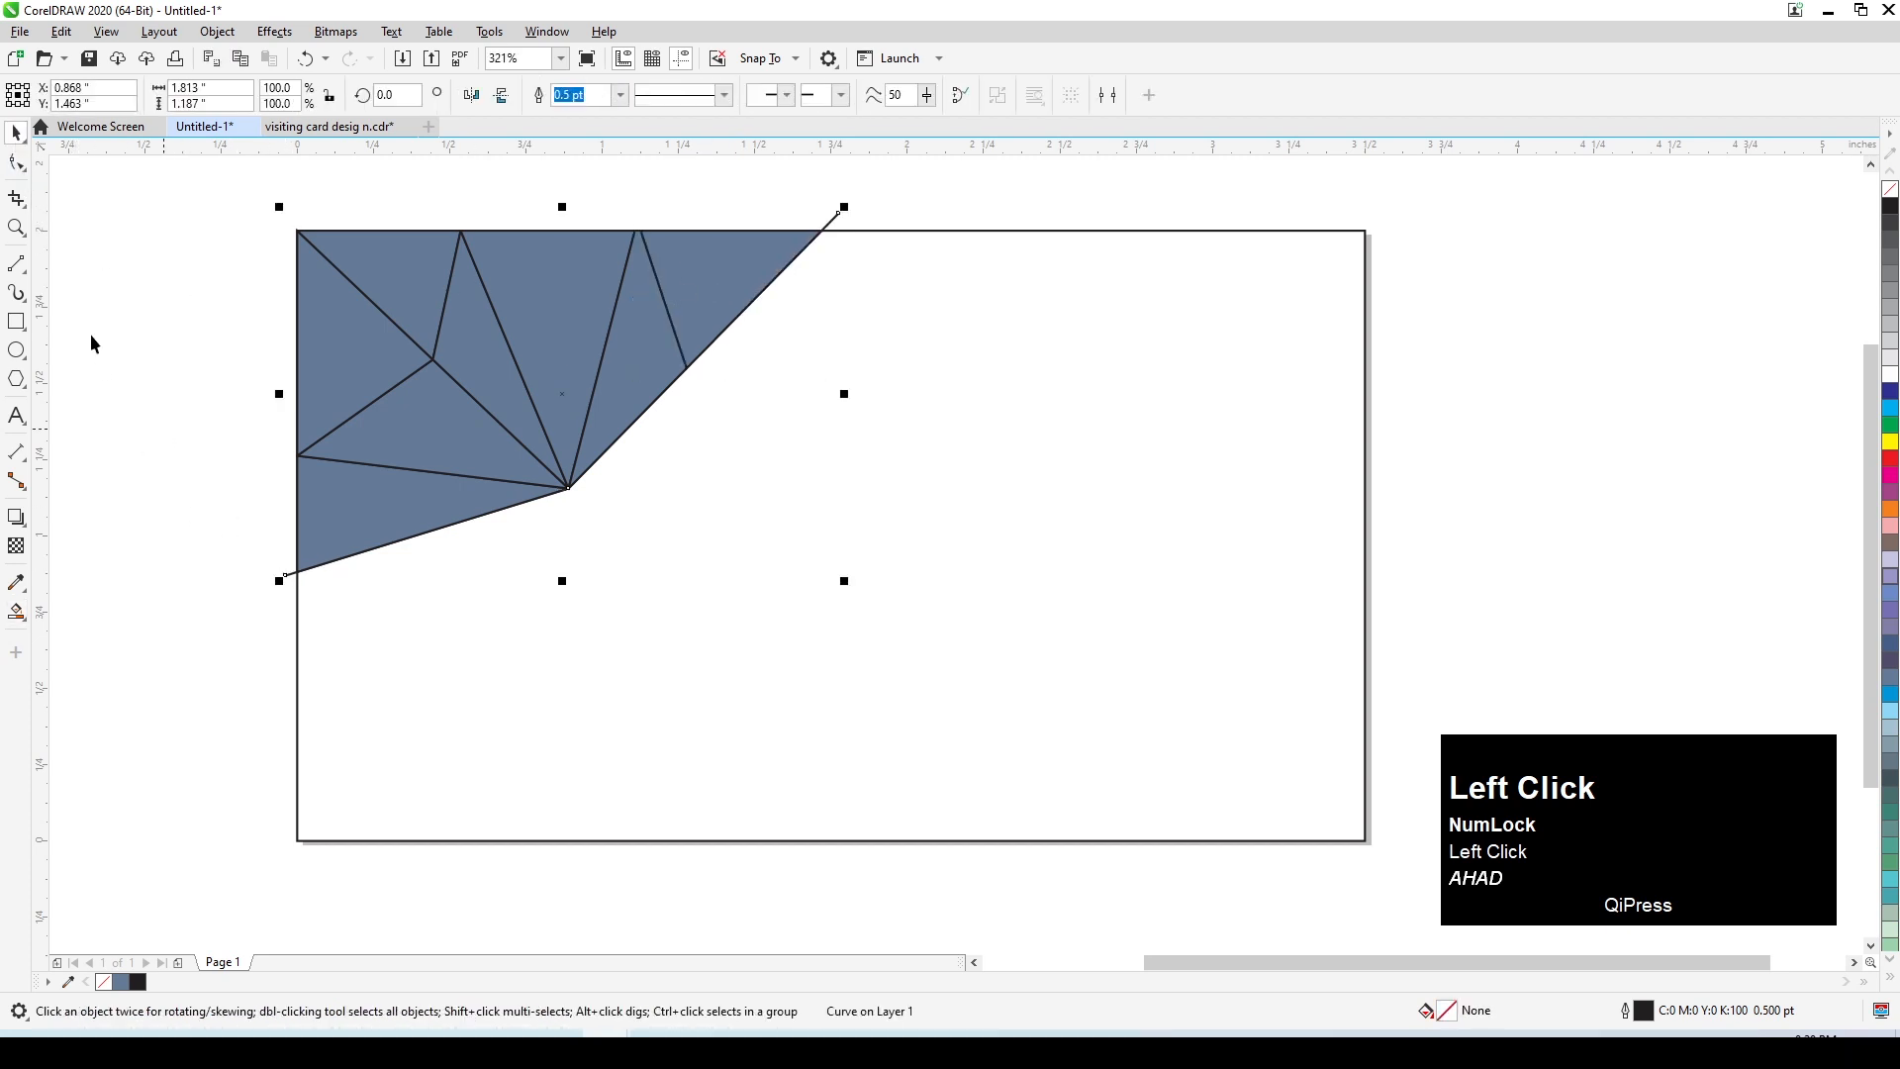
click(15, 162)
scroll(282, 559, up, 2)
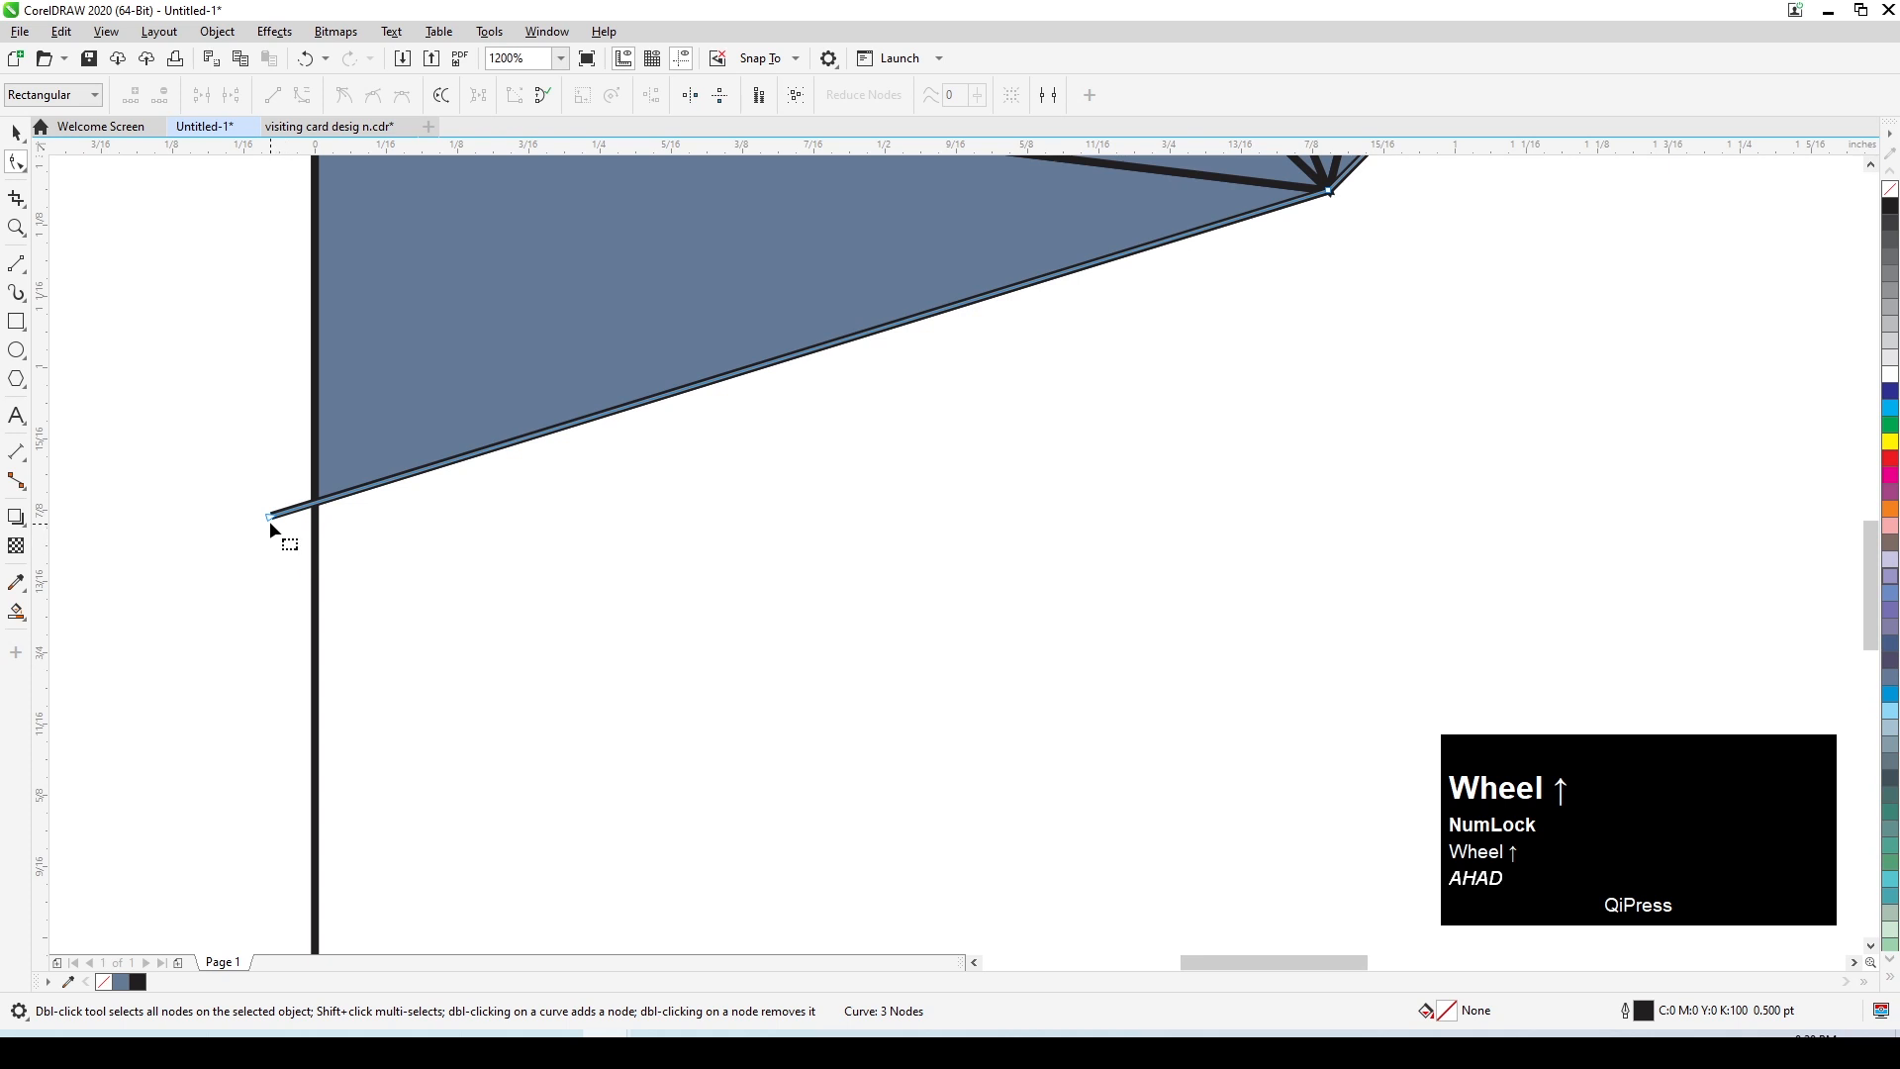
drag(269, 517, 372, 517)
scroll(406, 530, down, 2)
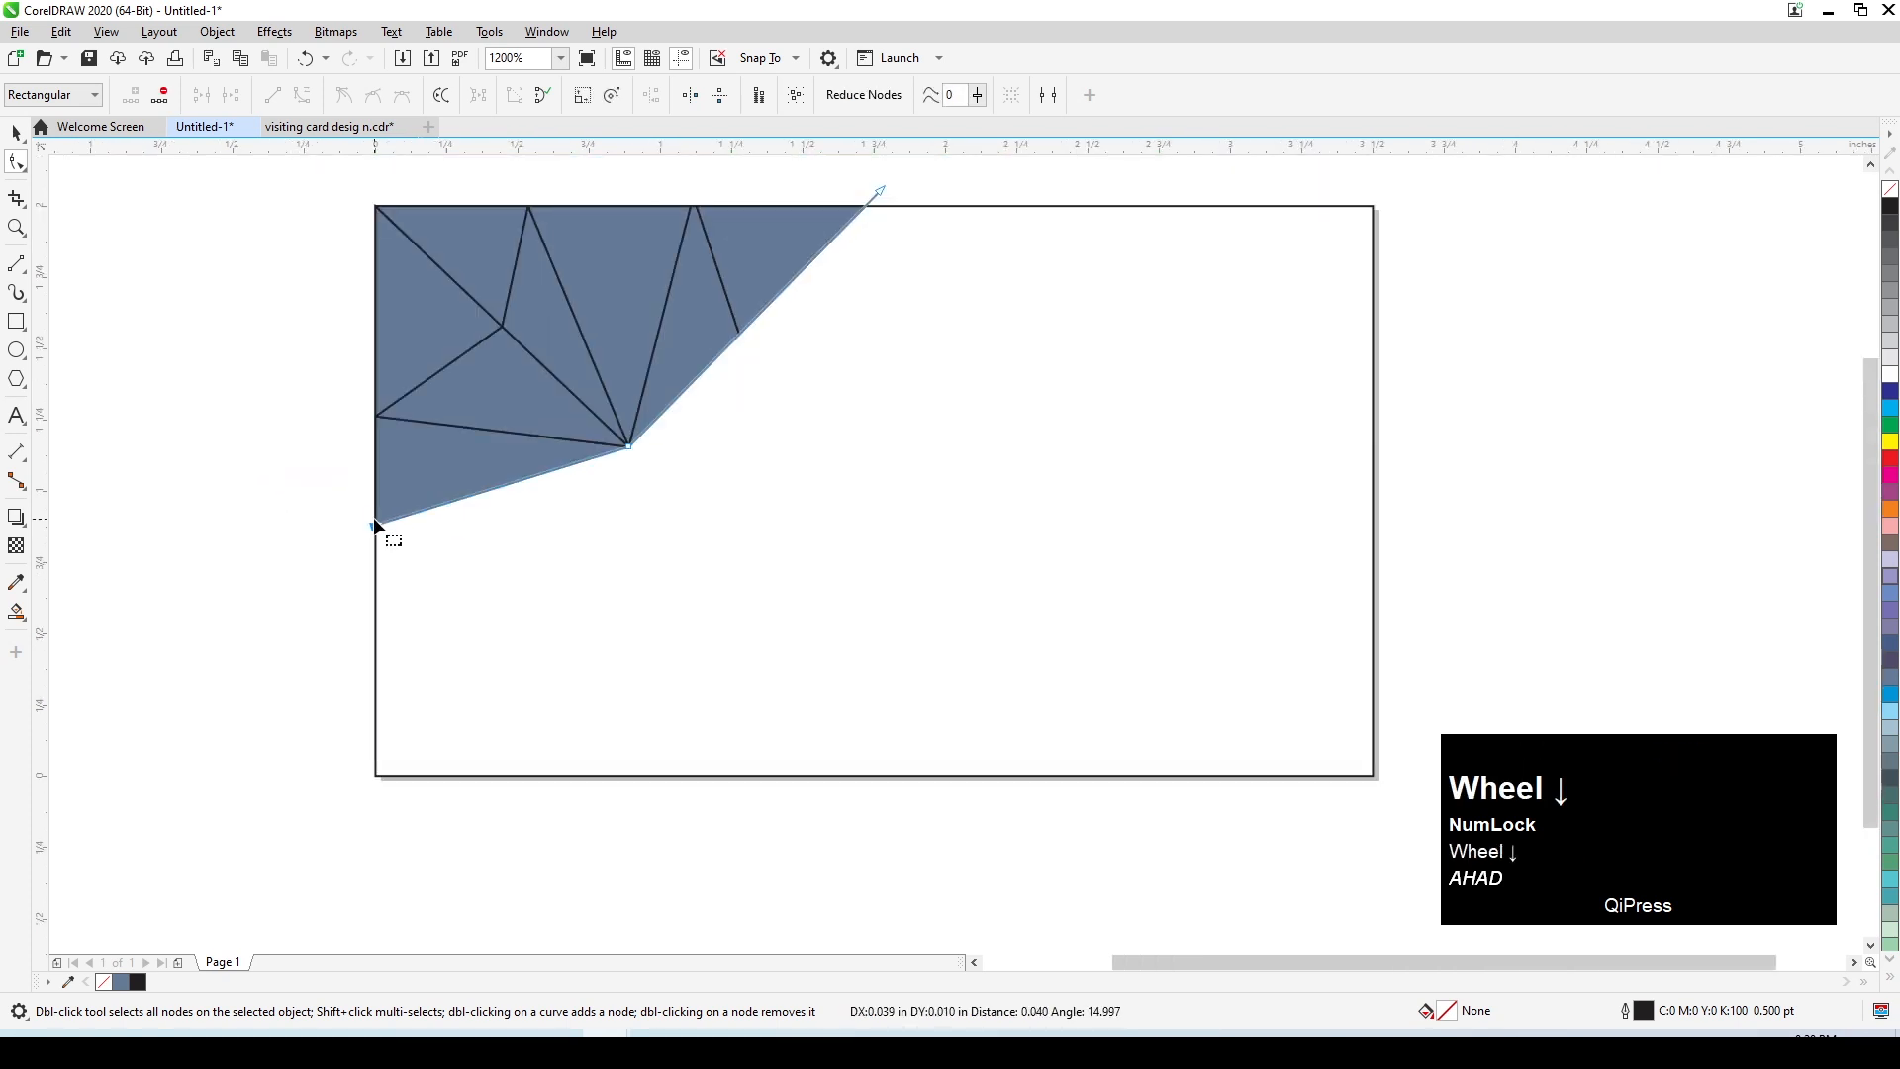
scroll(373, 517, down, 1)
scroll(672, 372, up, 3)
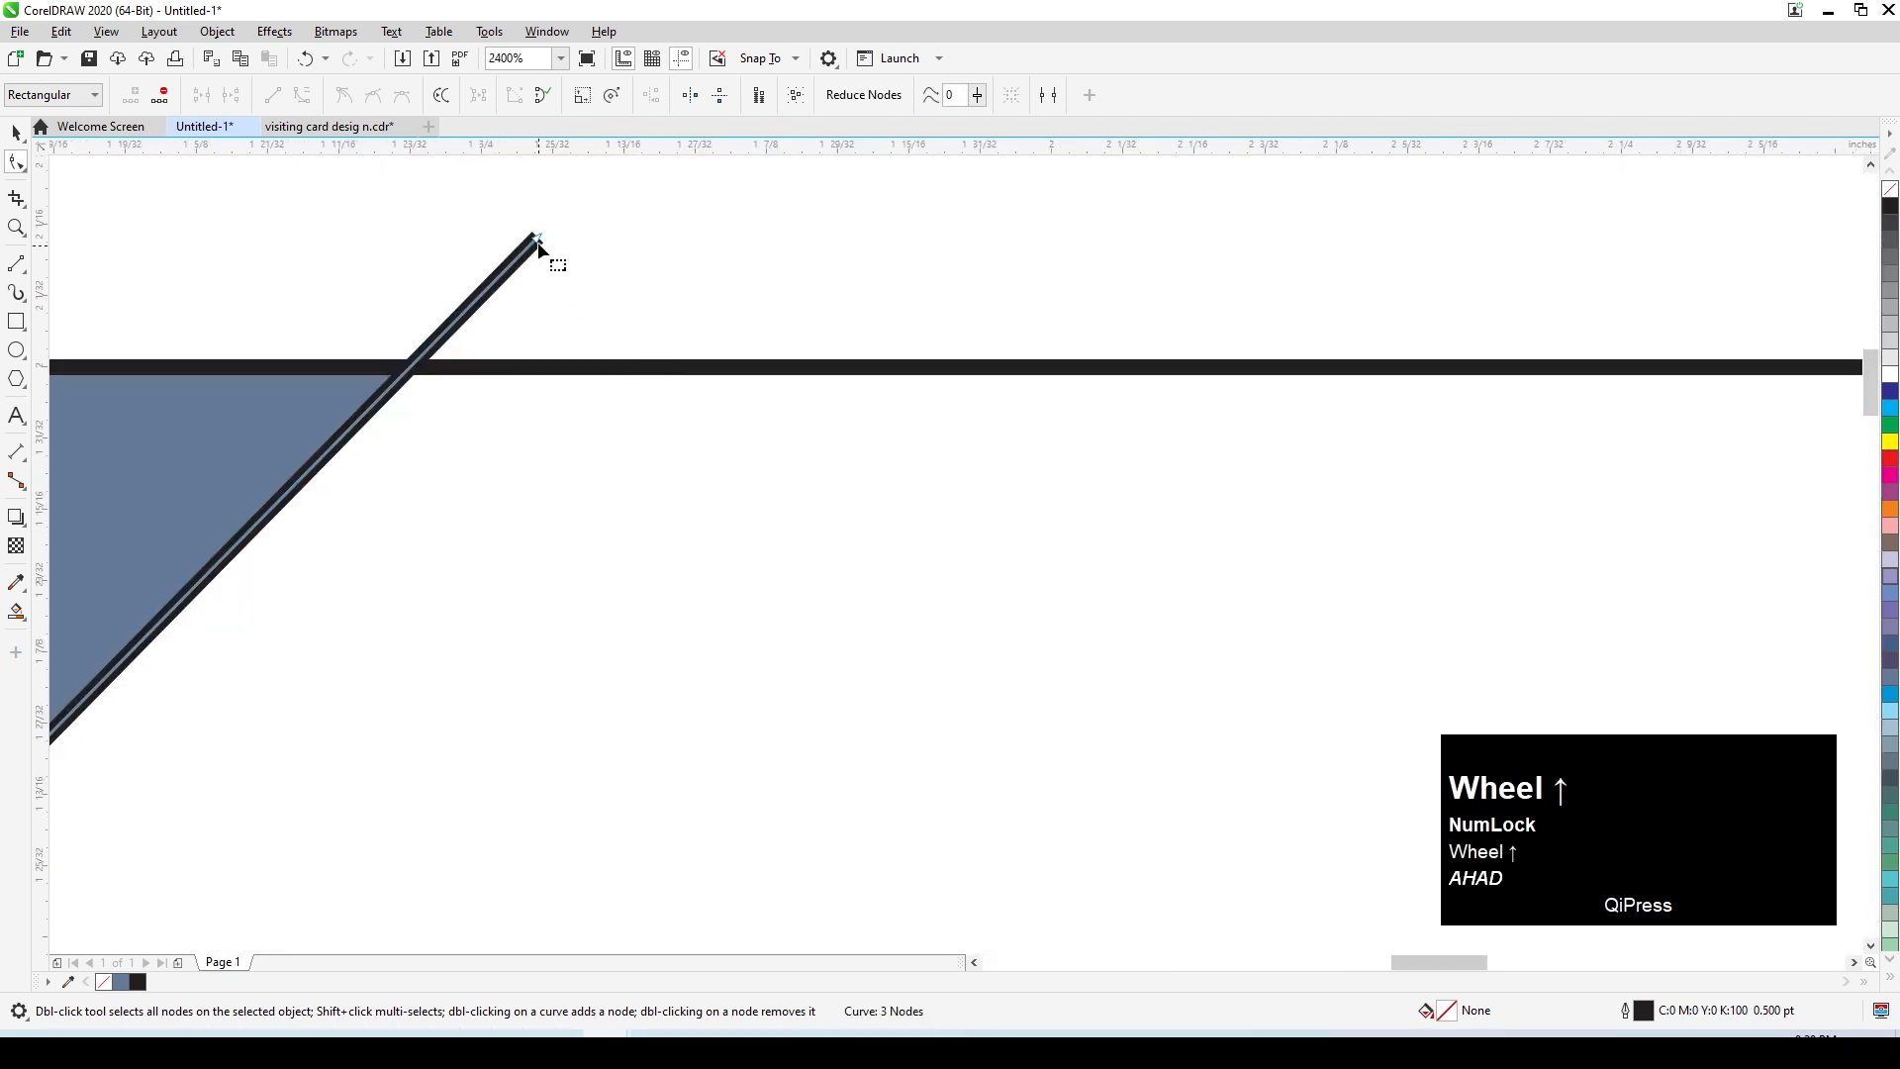
drag(537, 242, 414, 370)
scroll(414, 370, down, 5)
click(16, 132)
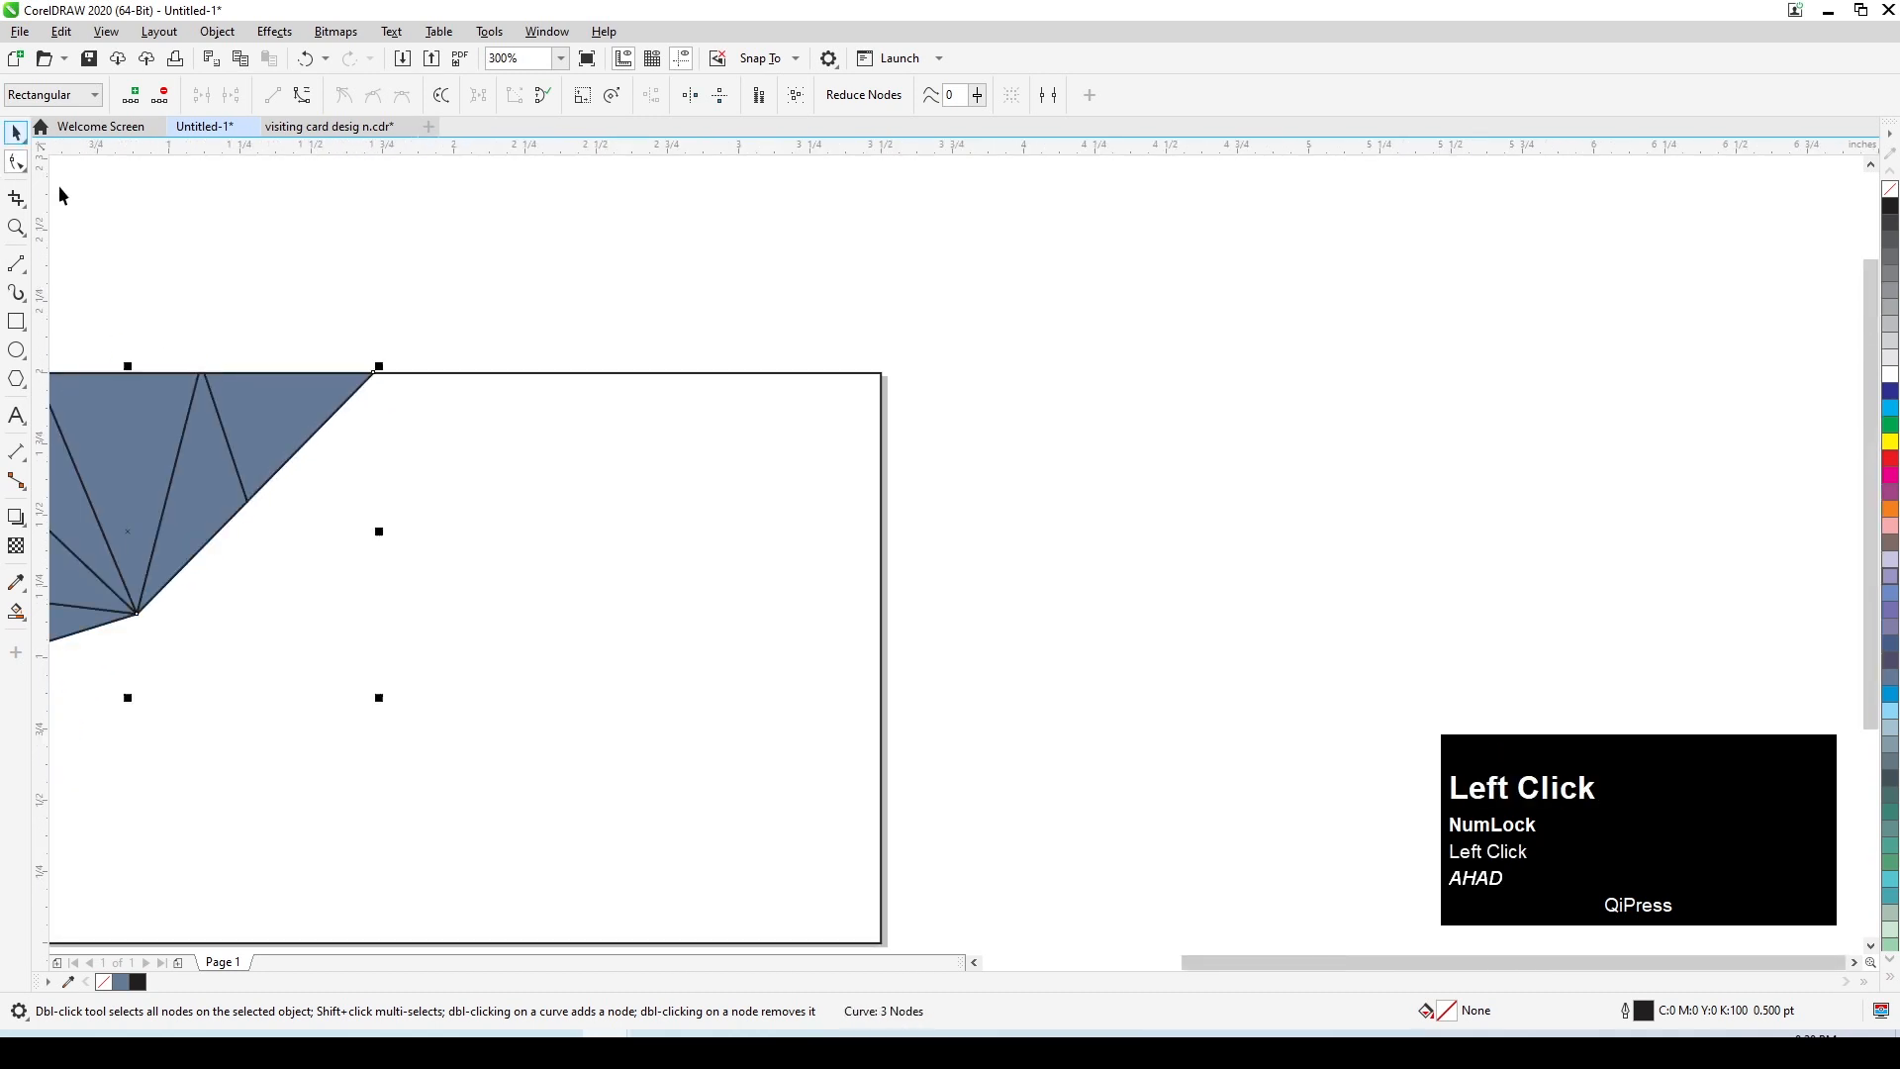
Step: Set the lowest facet's uniform fill to dark blue C98 M79 Y42 K36
scroll(374, 307, down, 1)
key(F2)
drag(636, 341, 59, 676)
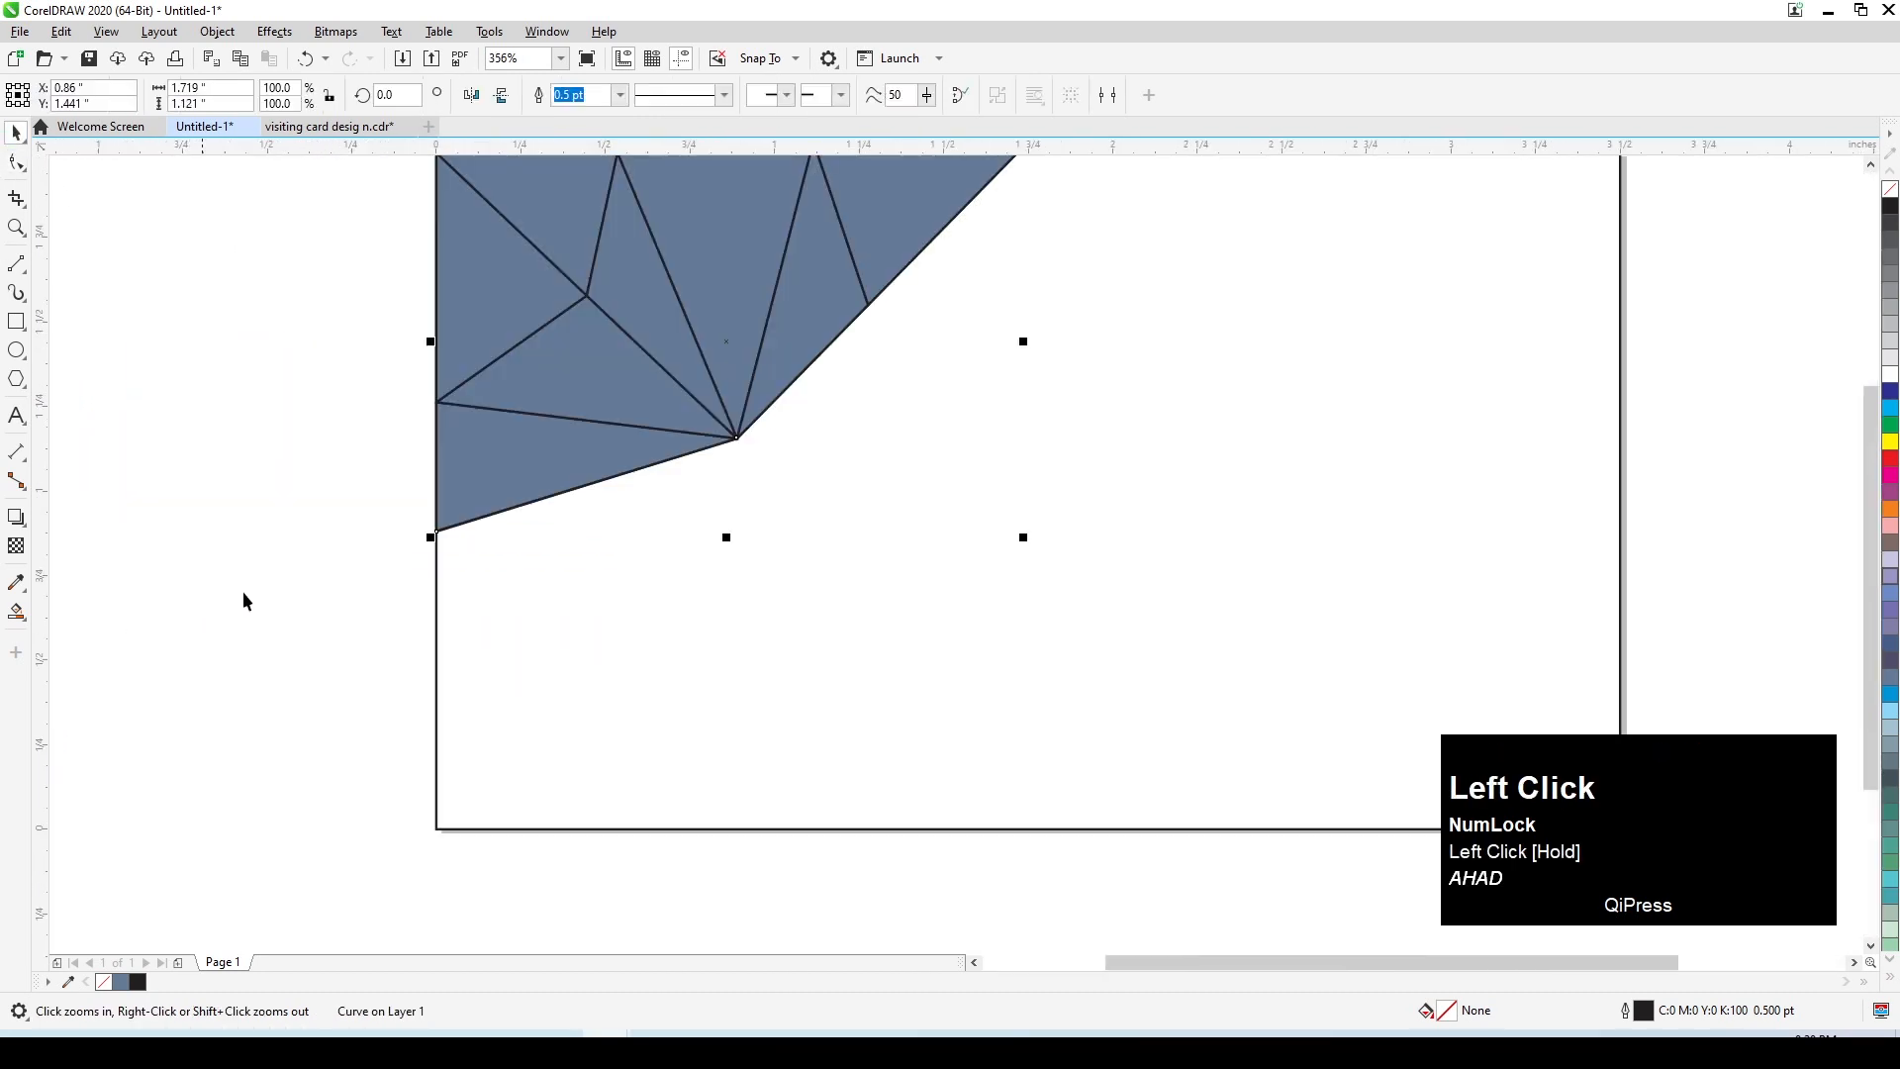
click(466, 479)
scroll(420, 535, down, 2)
key(F2)
drag(372, 241, 1344, 765)
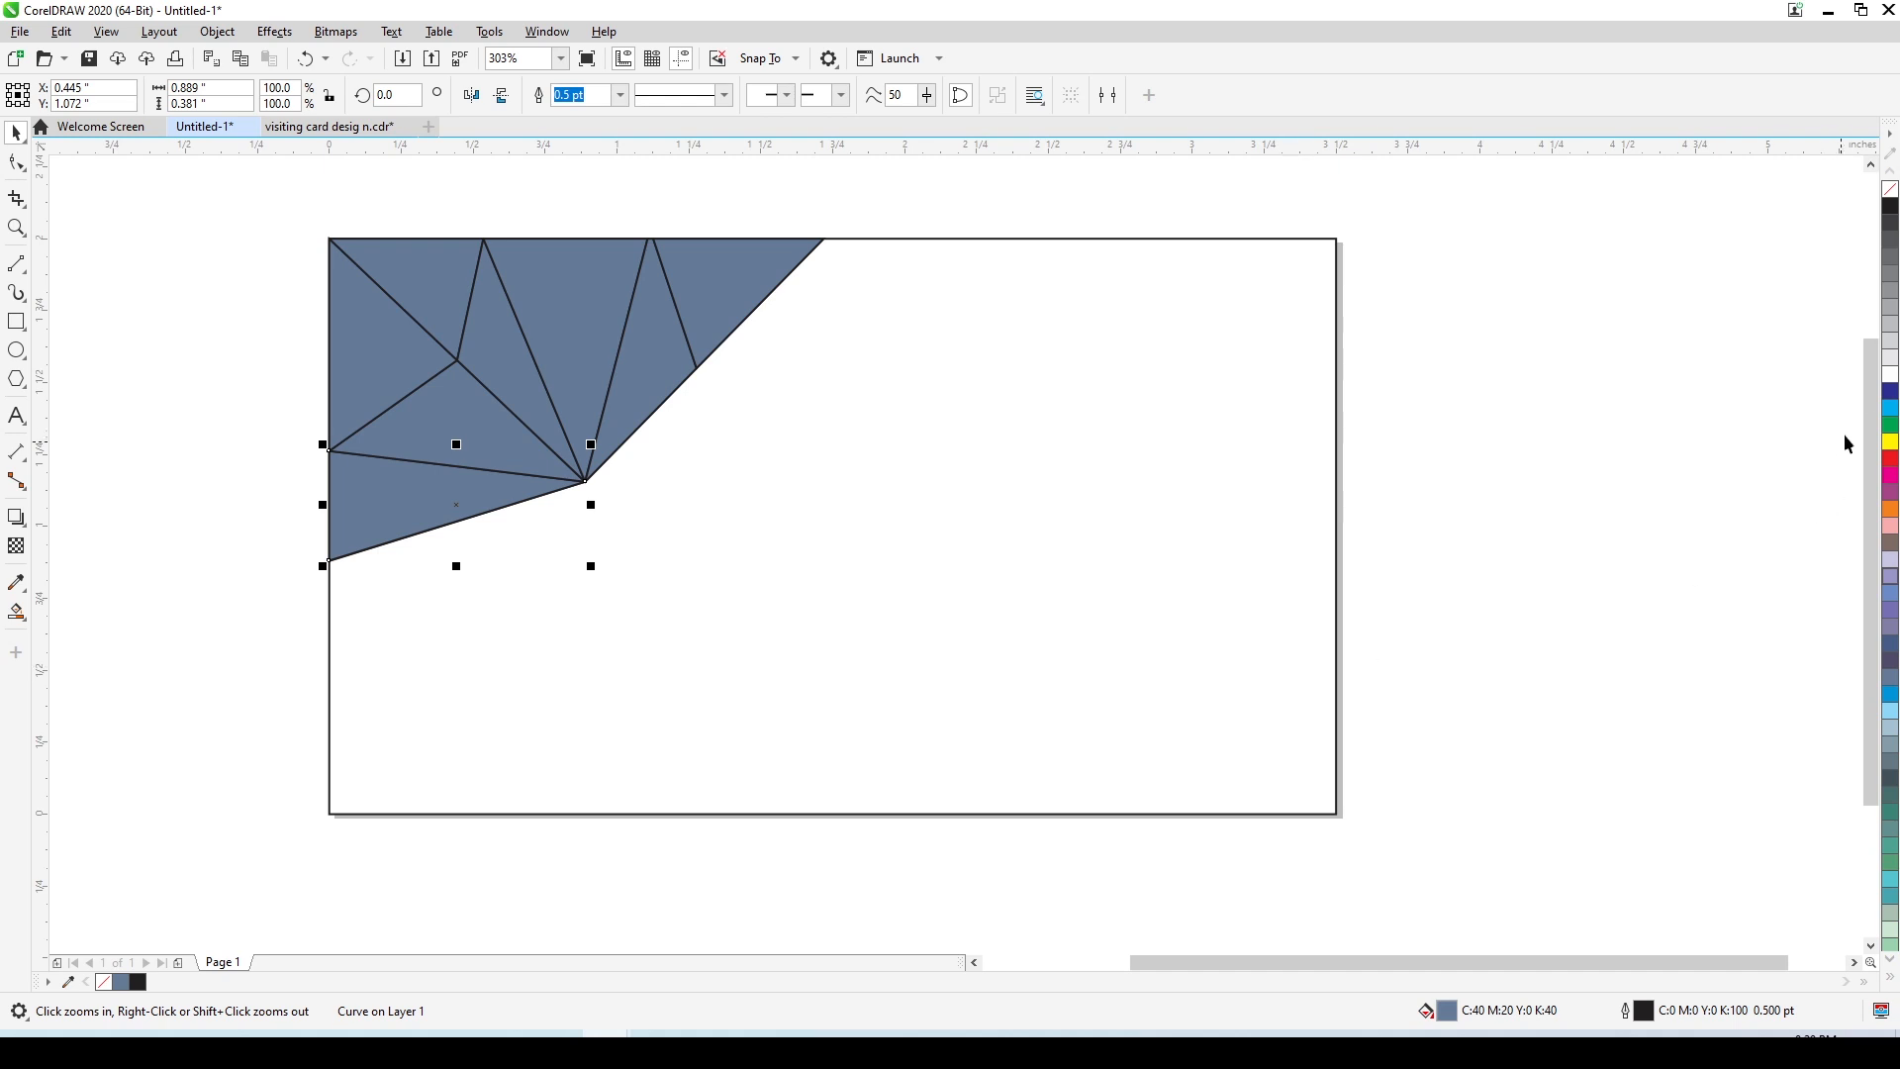
key(F11)
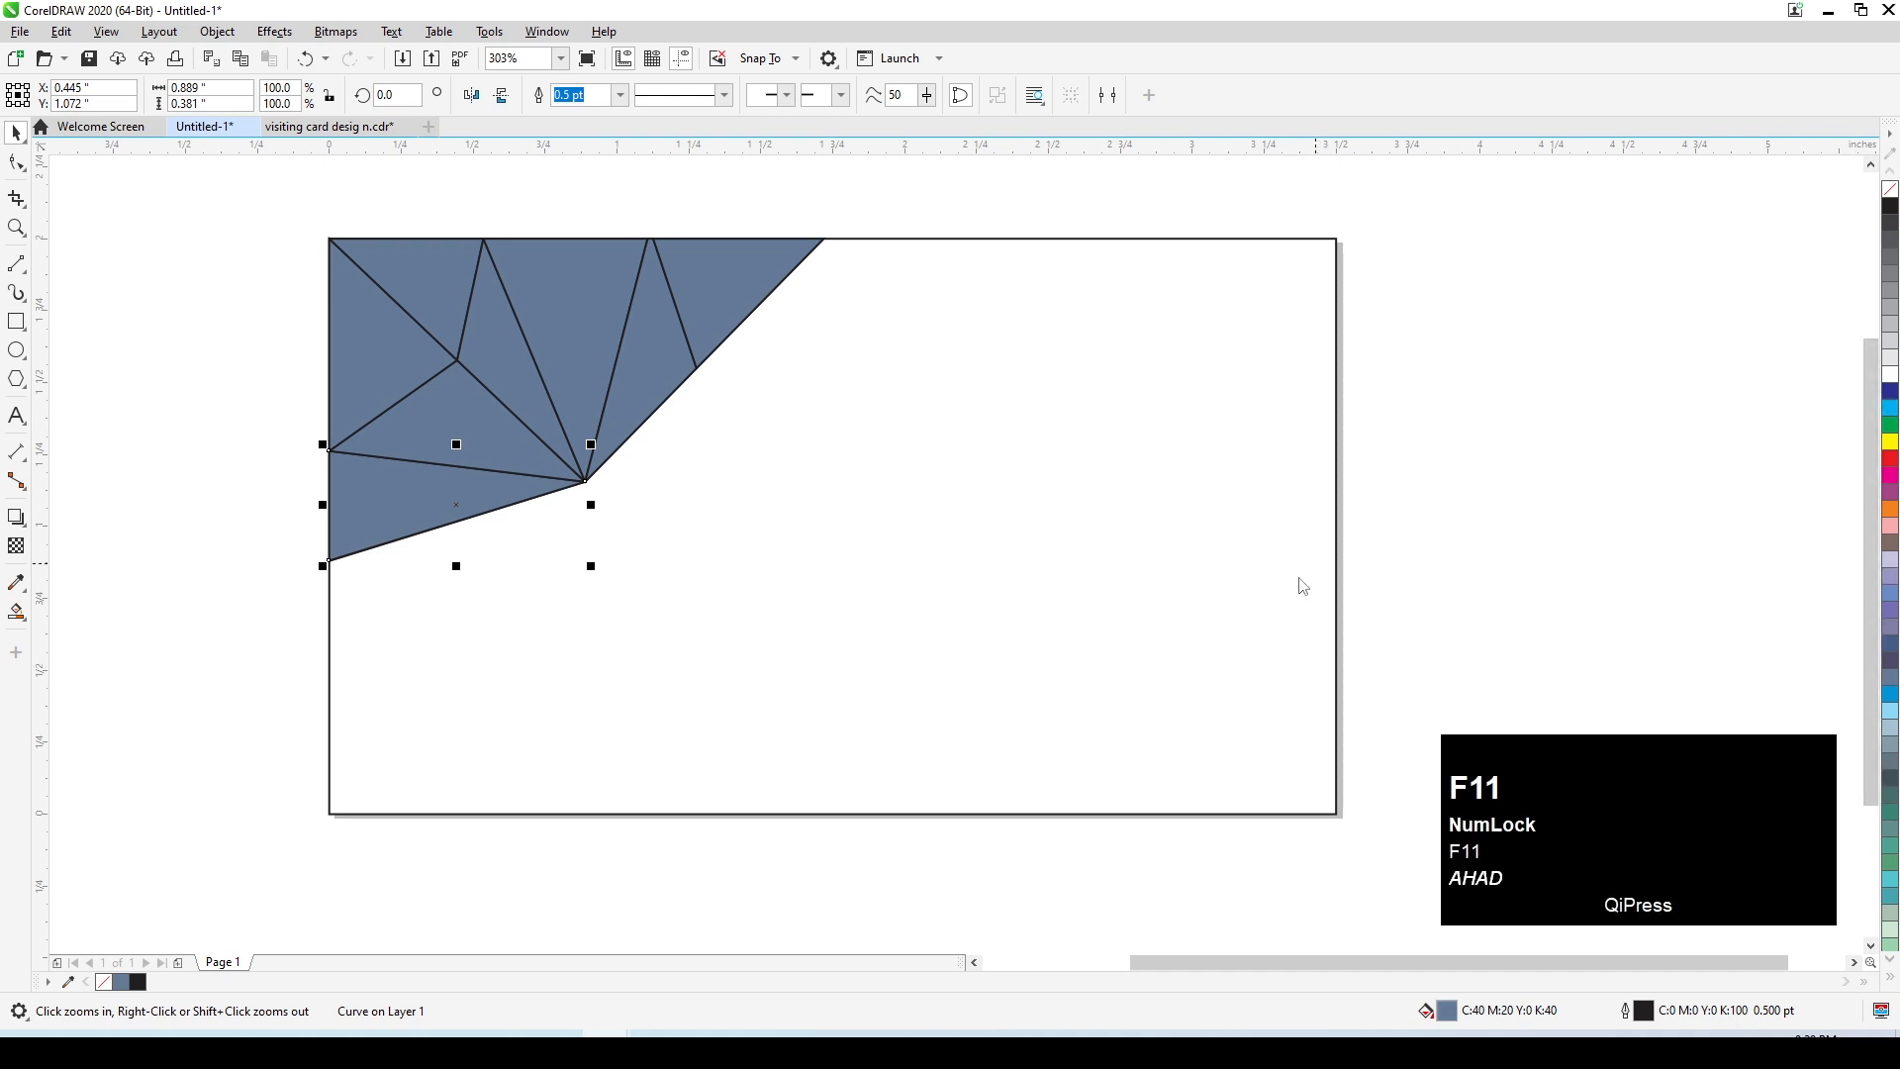
click(1208, 781)
key(shift+F11)
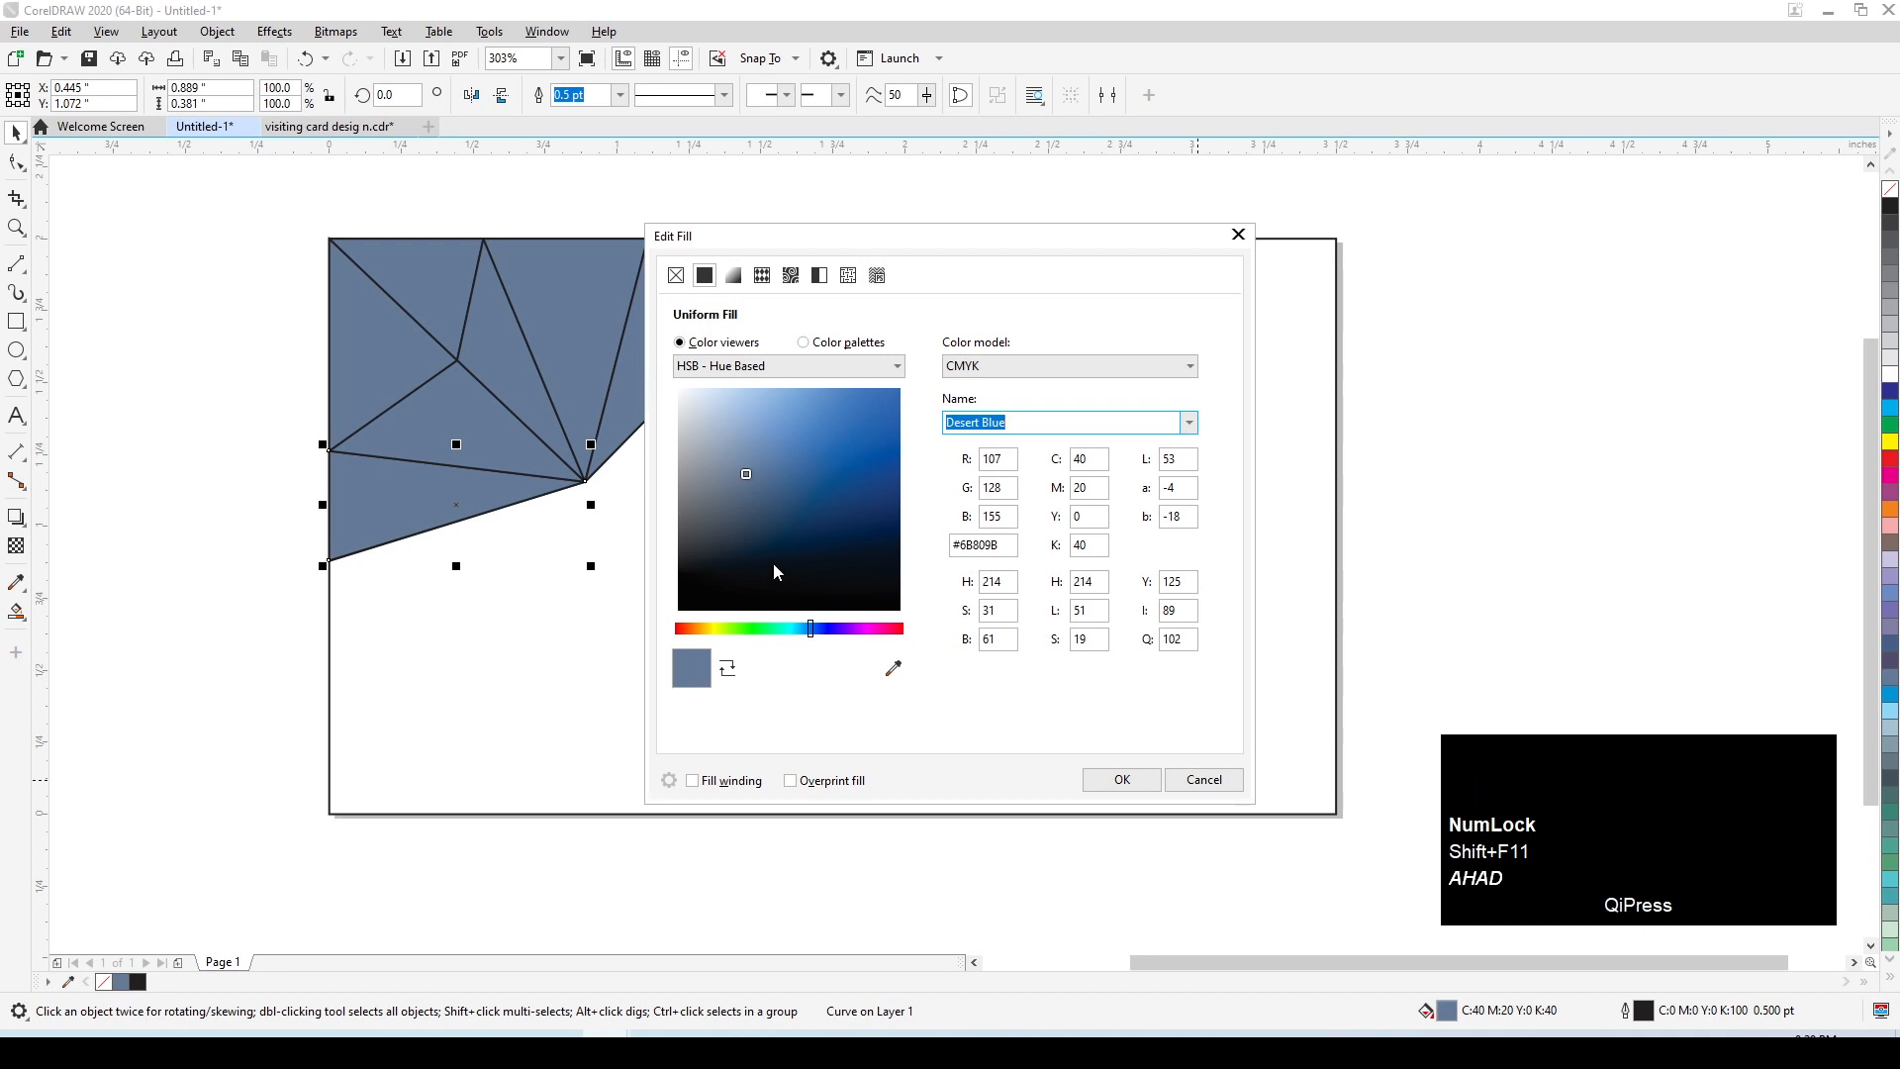
click(756, 540)
drag(760, 540, 786, 532)
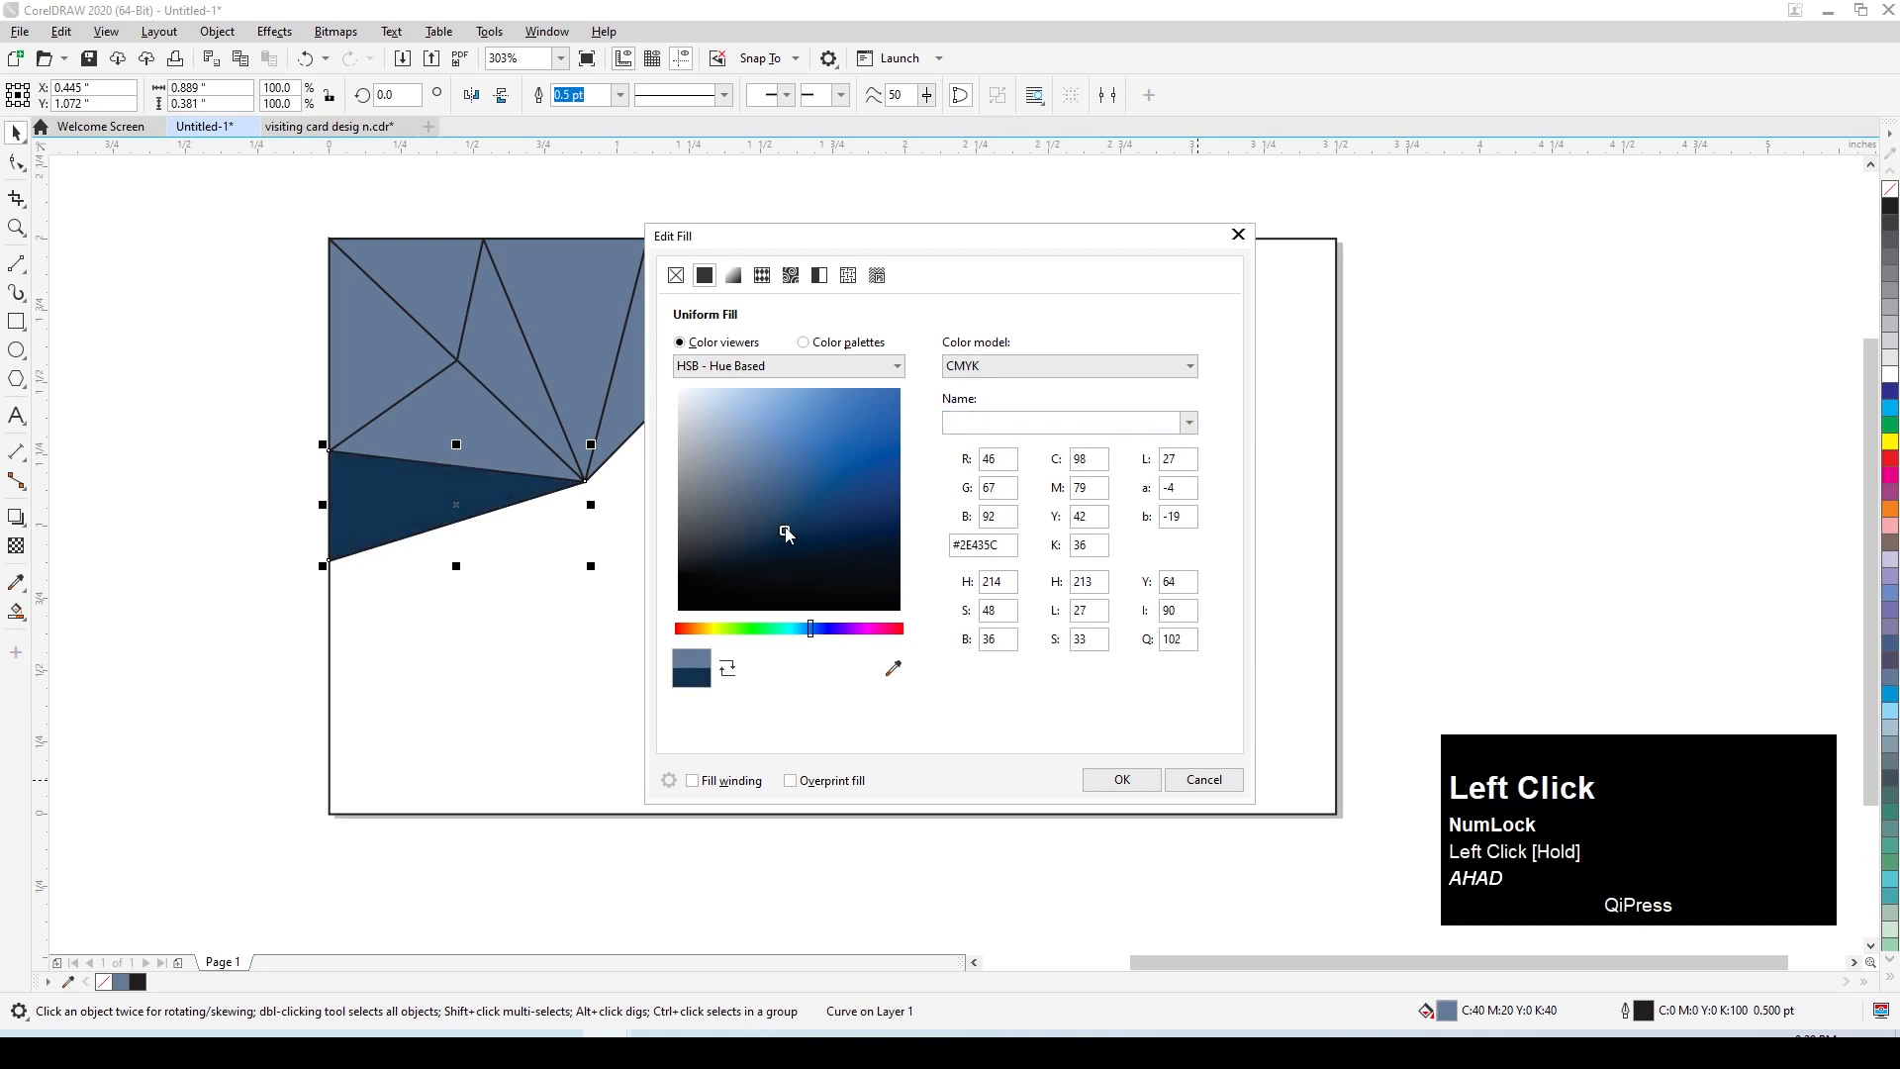
click(1119, 779)
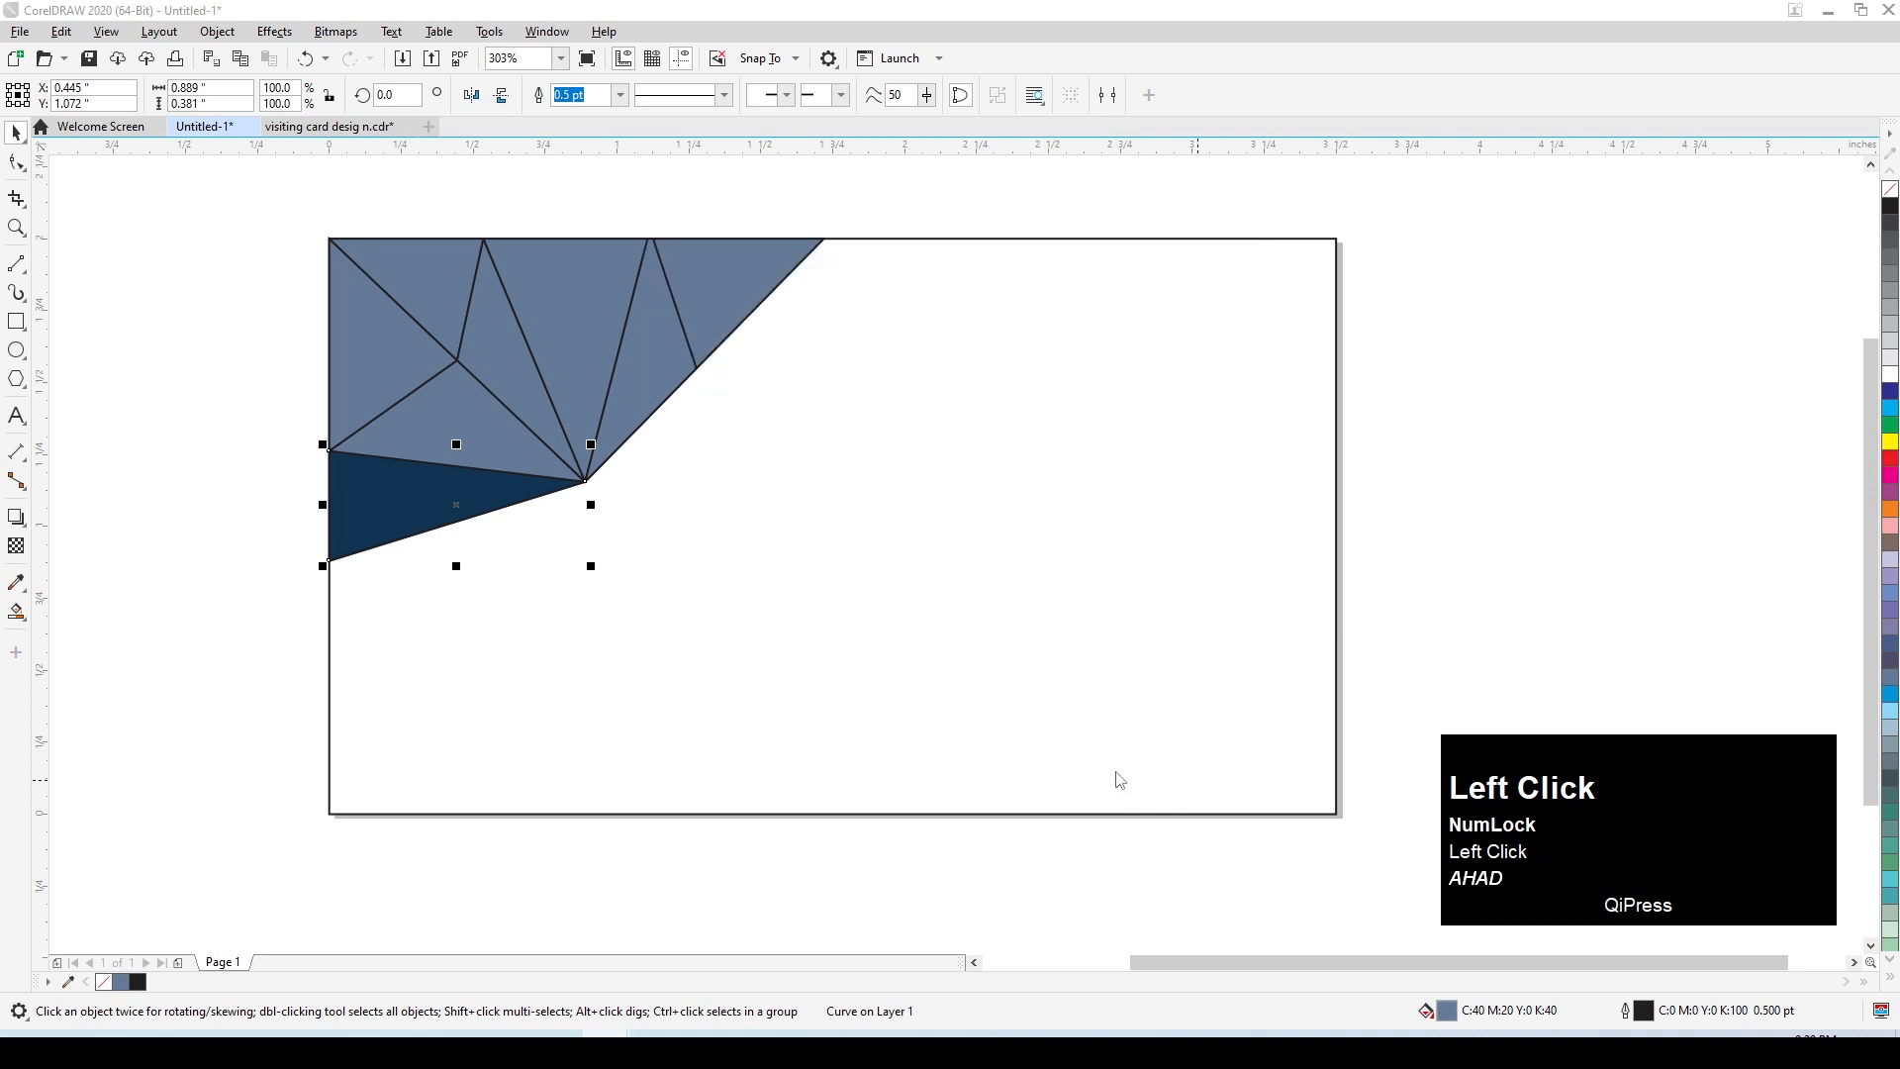
Step: Apply a diagonal linear fountain fill to the lowest facet, running from its dark blue to navy, and adjust the gradient's start and direction
click(326, 507)
click(326, 504)
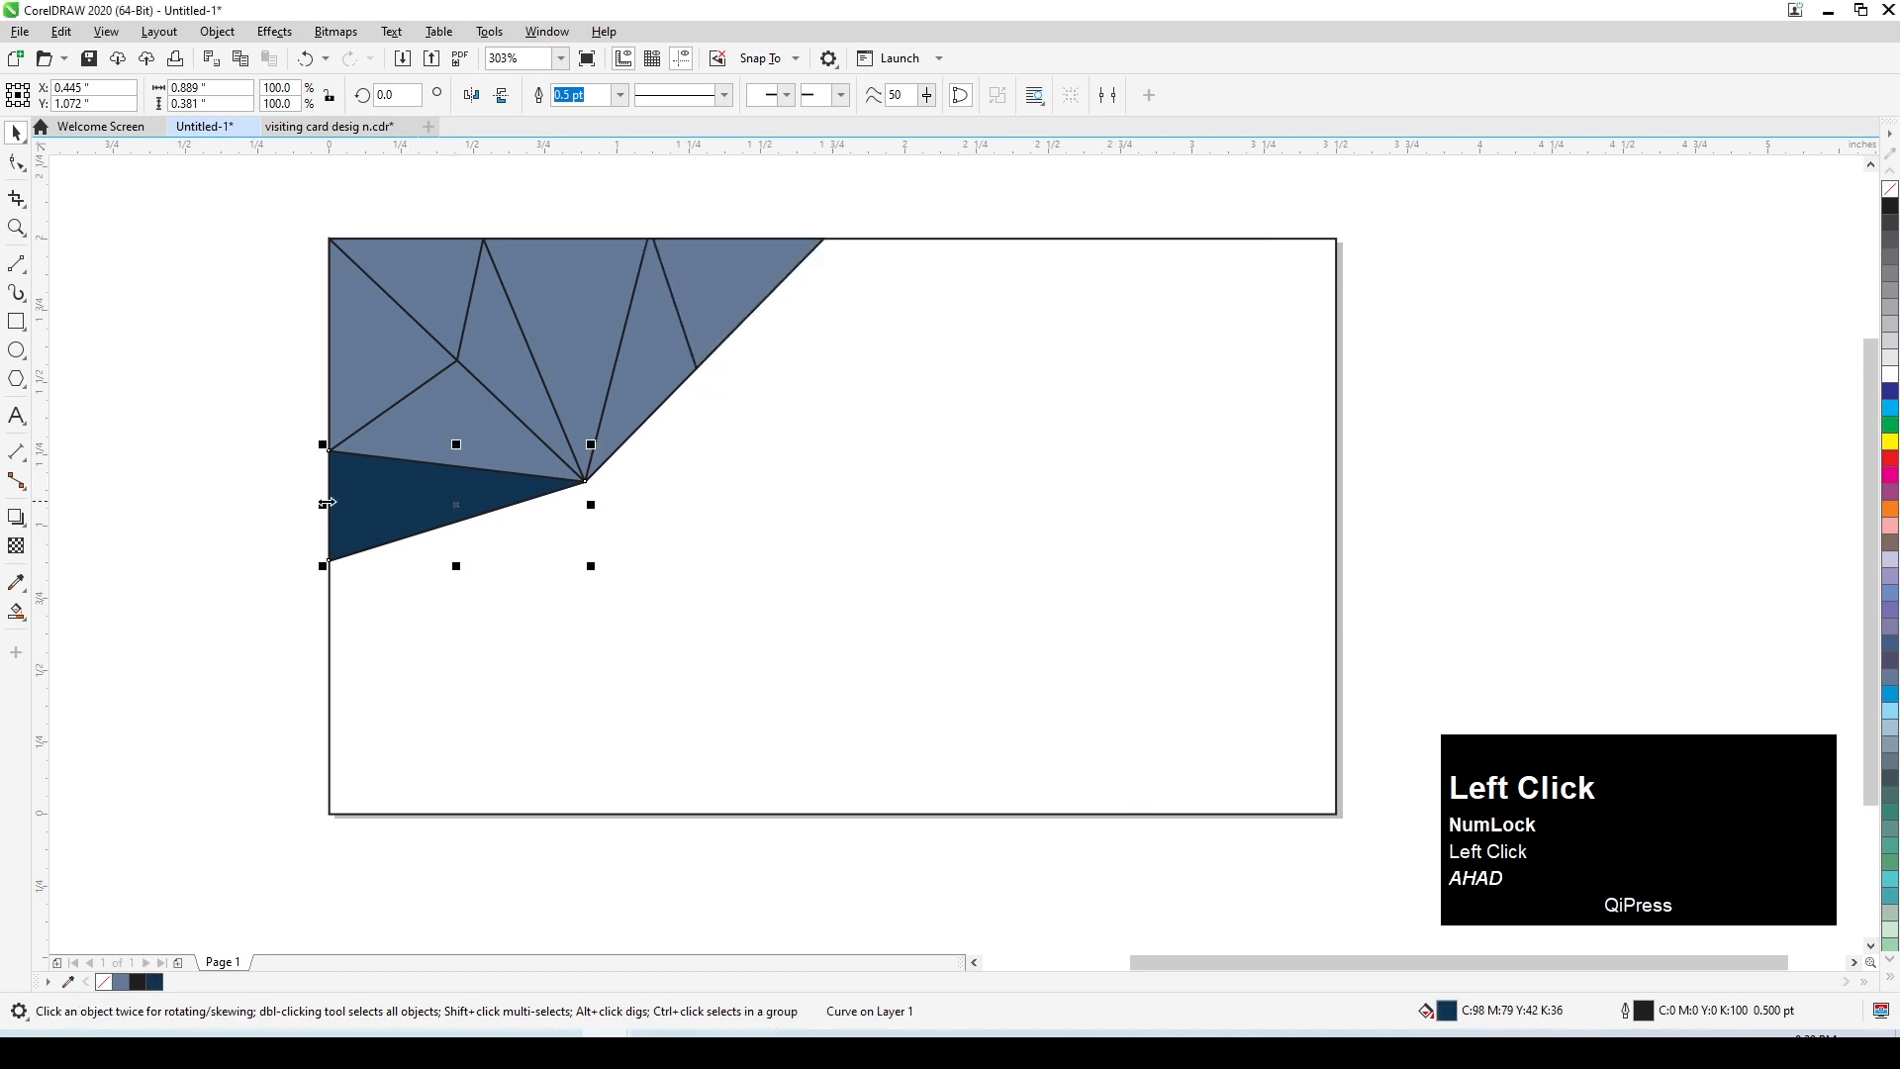
click(28, 630)
click(84, 612)
mouse_move(337, 515)
mouse_down()
mouse_move(479, 492)
mouse_move(499, 458)
mouse_move(352, 540)
mouse_up()
scroll(462, 477, up, 1)
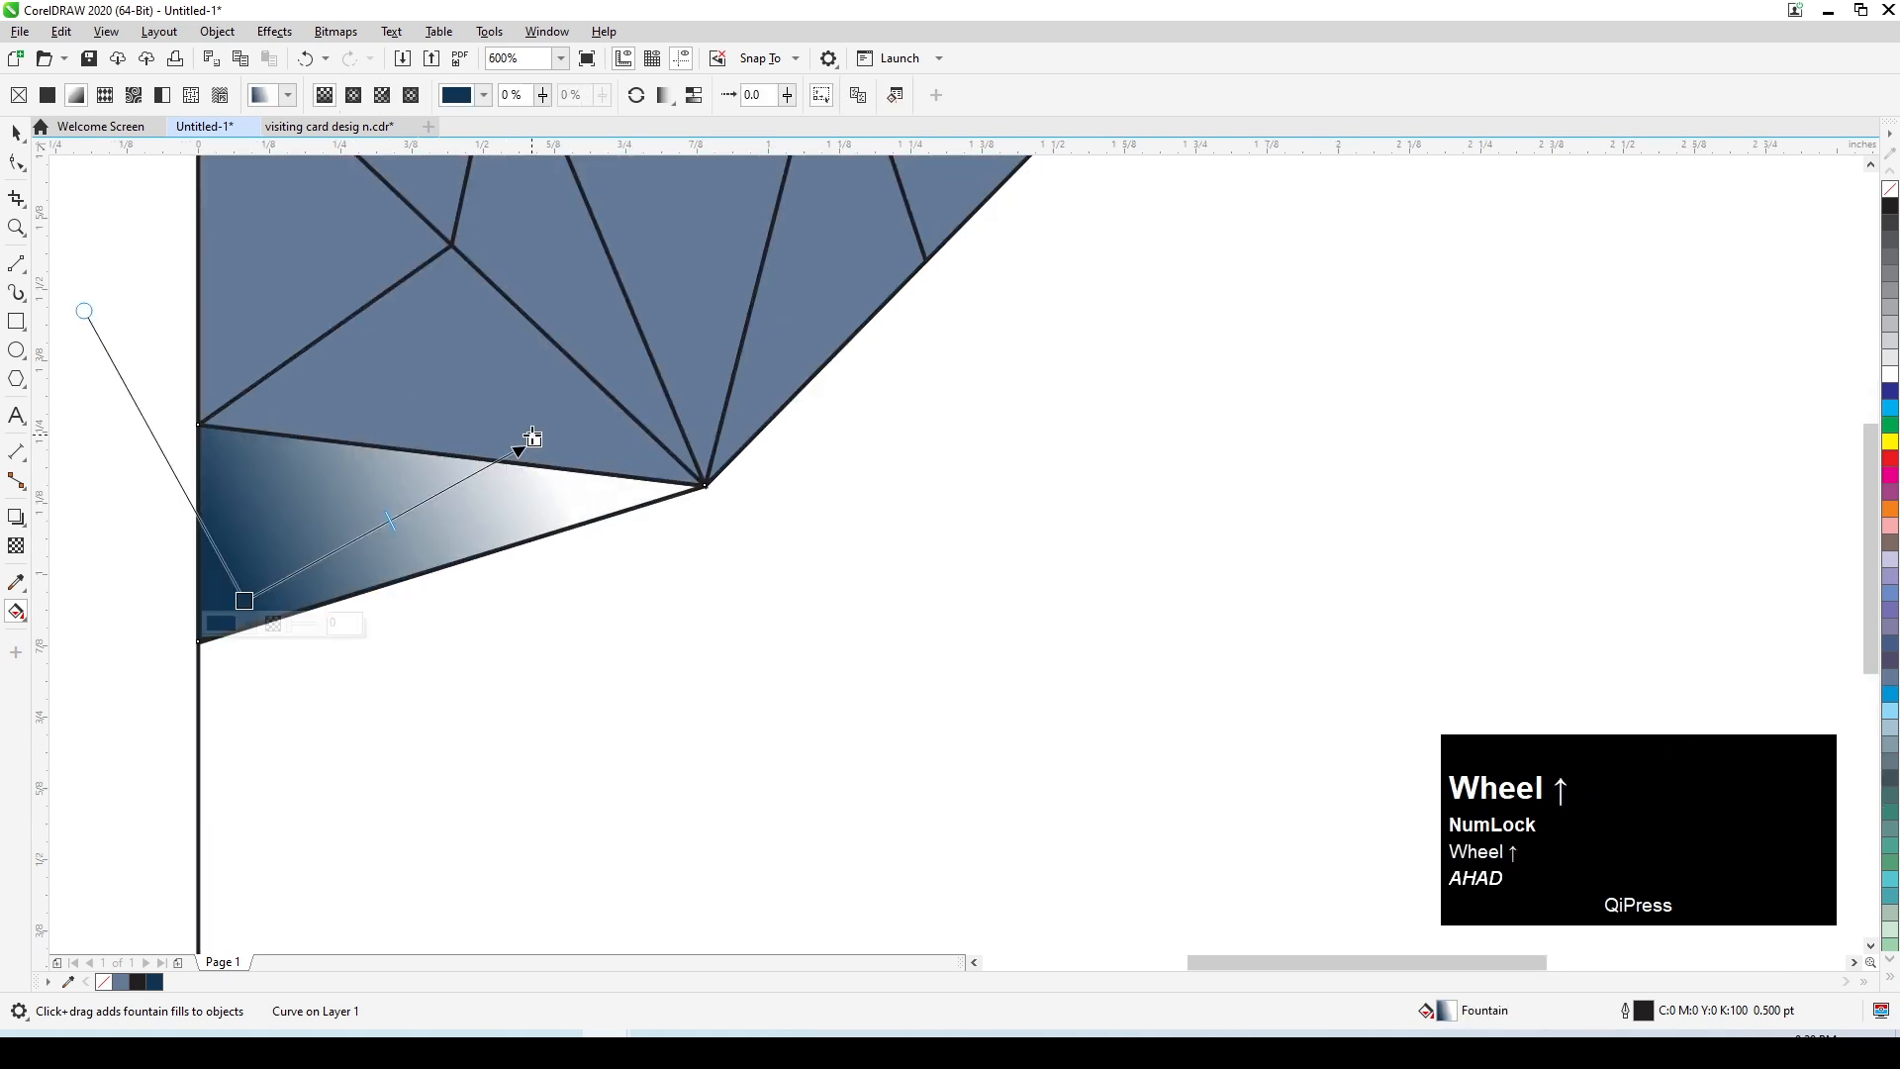
drag(532, 437, 513, 367)
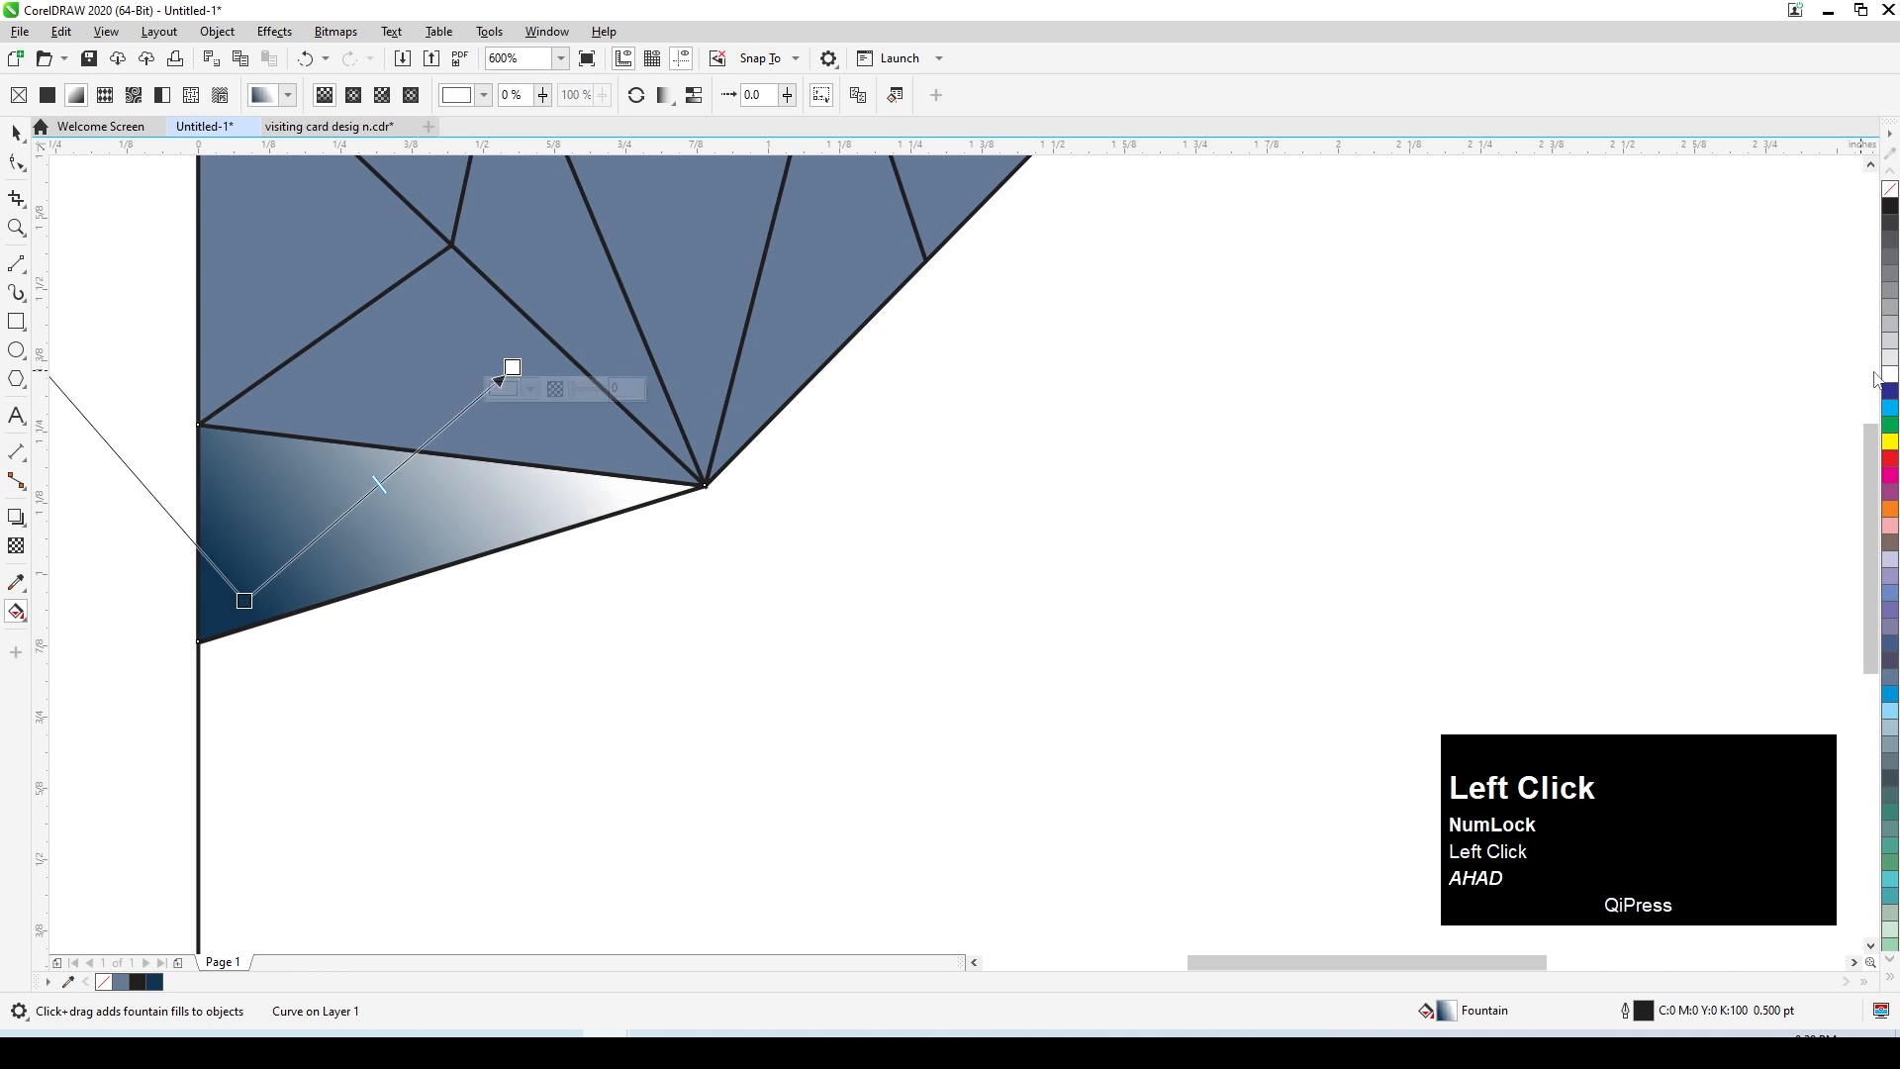
drag(1891, 393, 1878, 445)
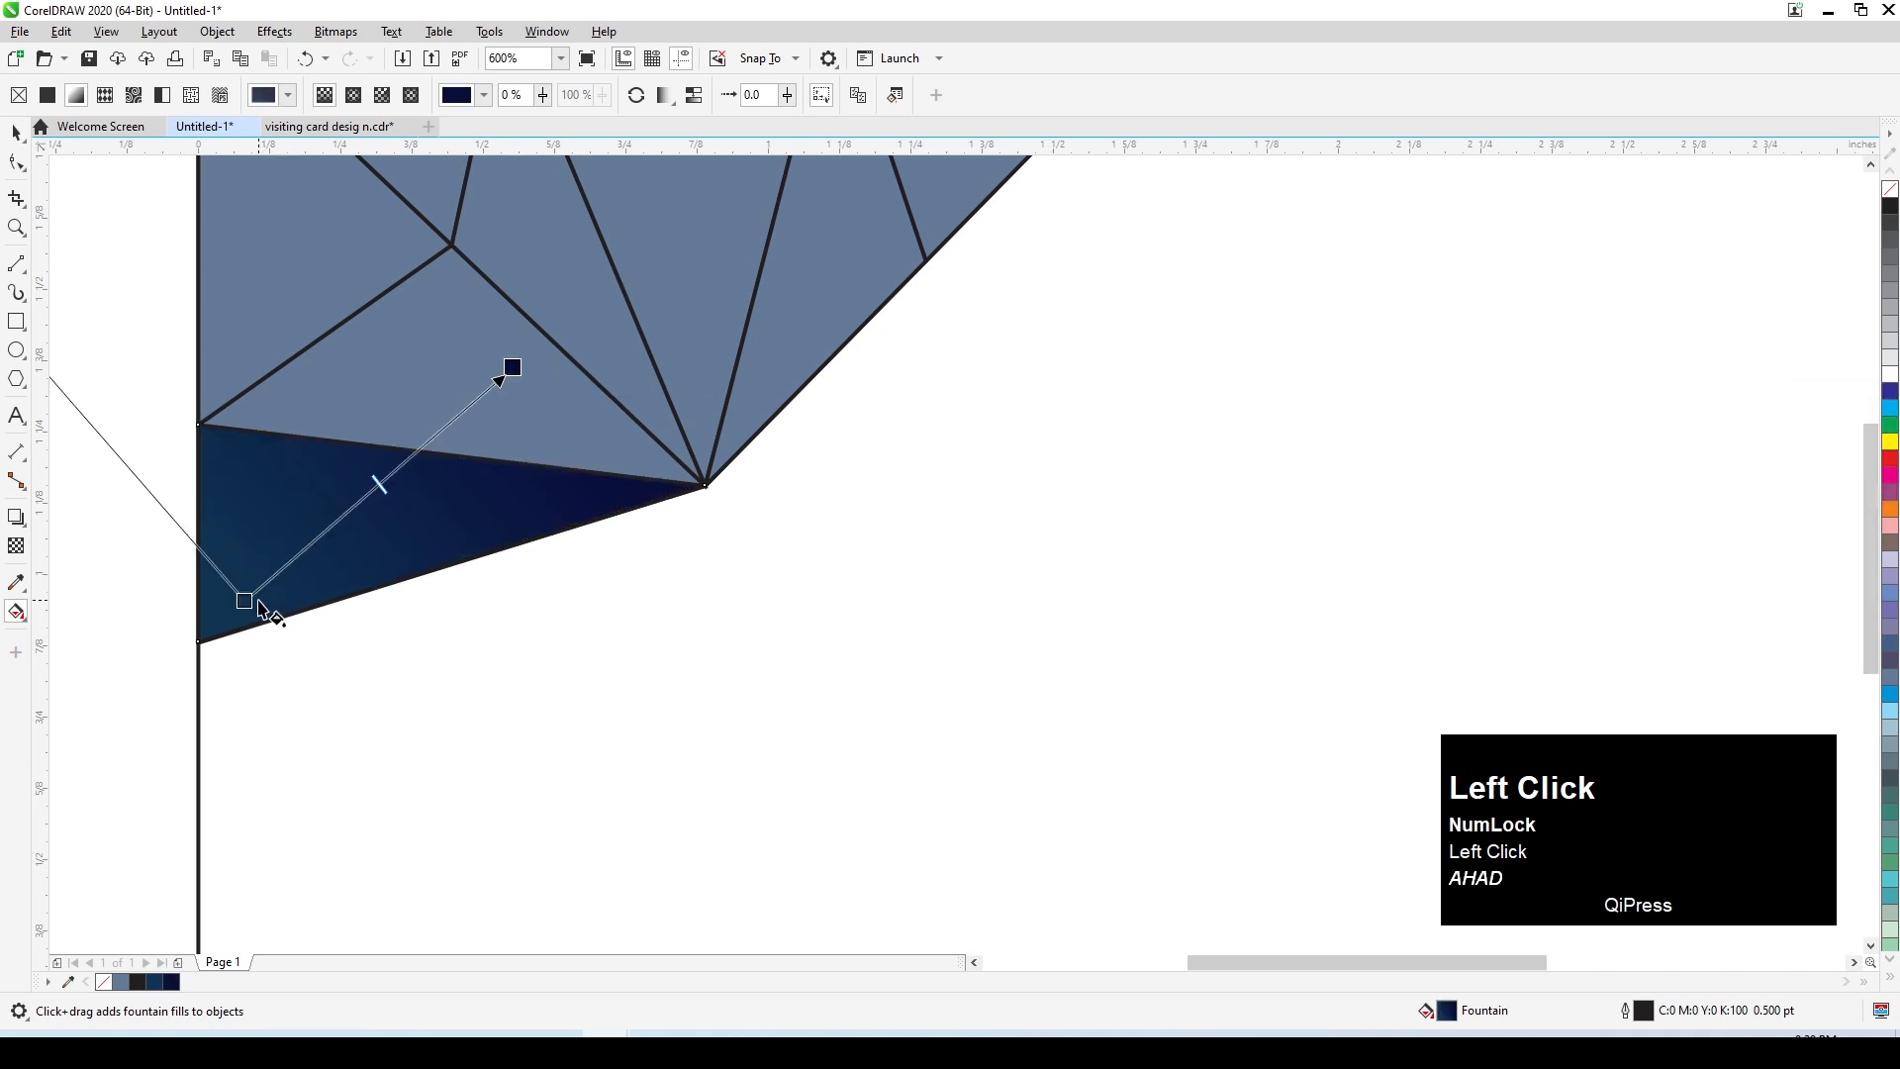
drag(258, 602, 343, 541)
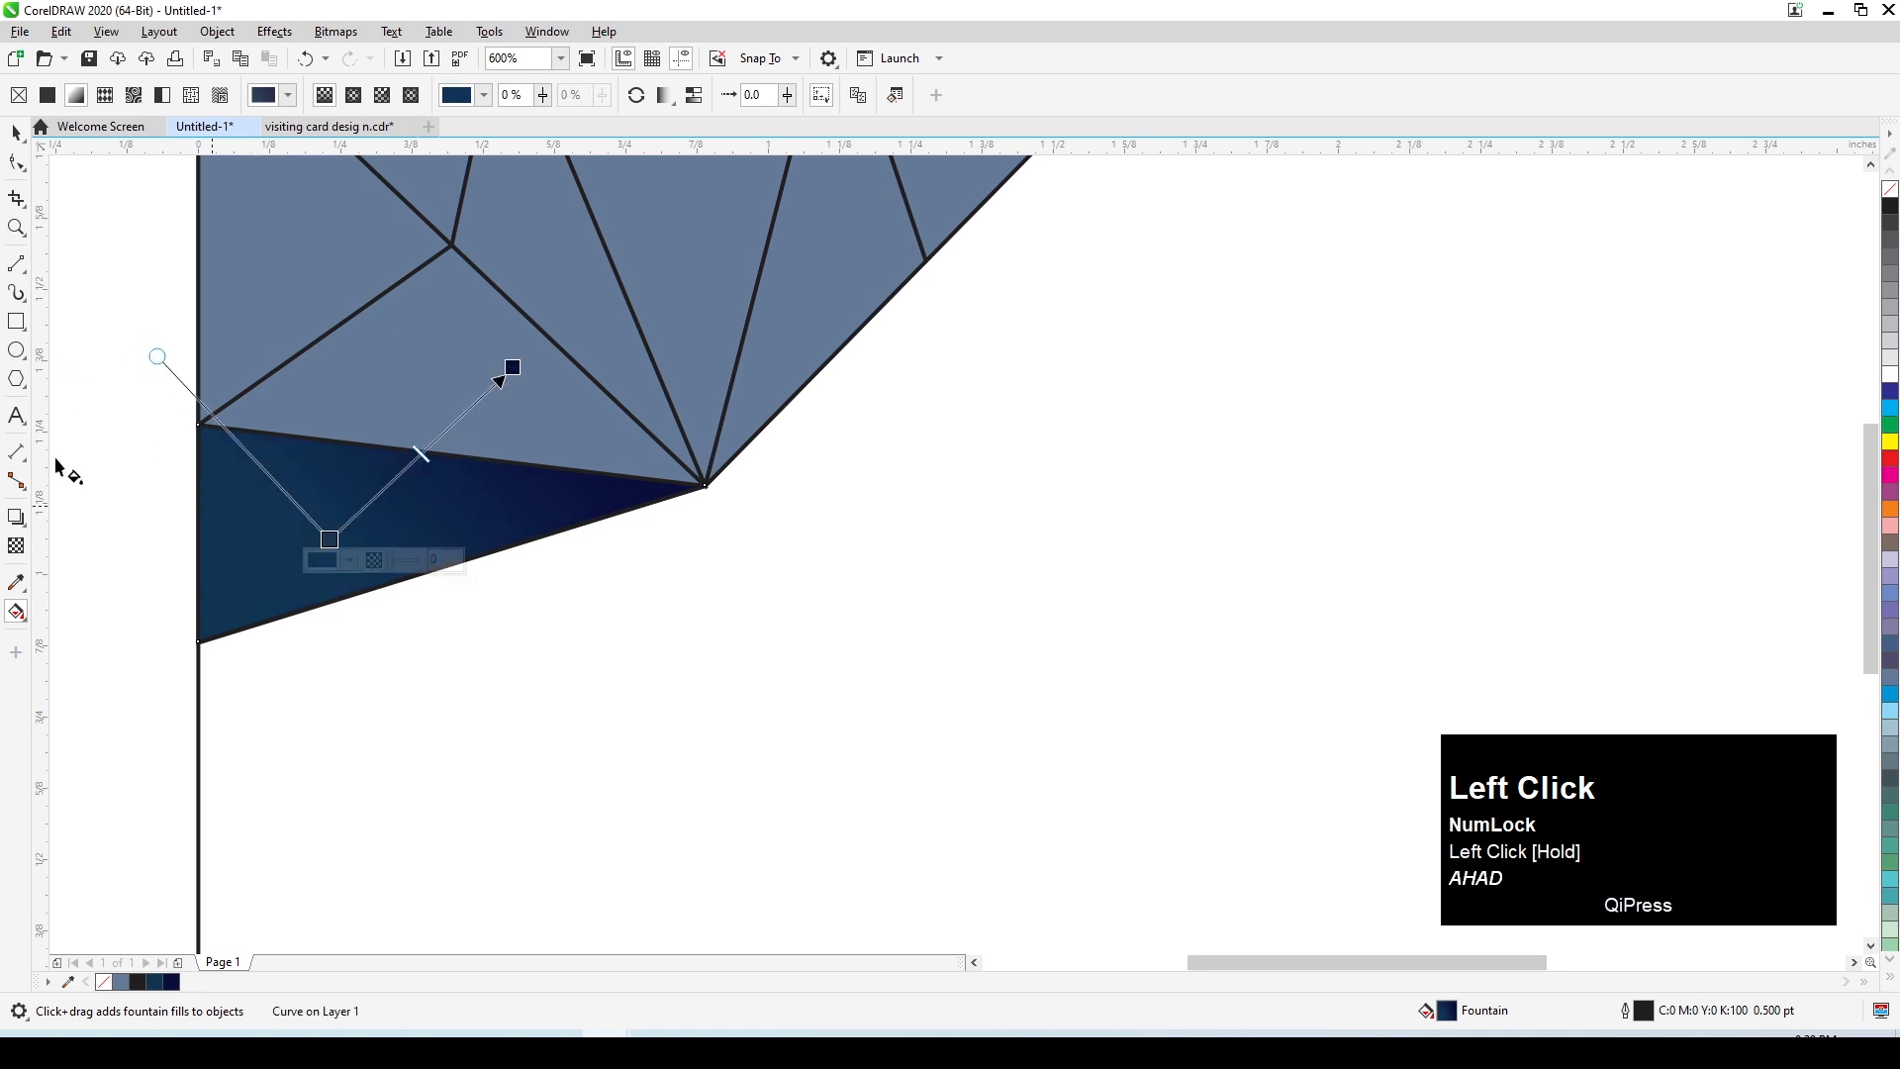
double_click(17, 225)
click(174, 515)
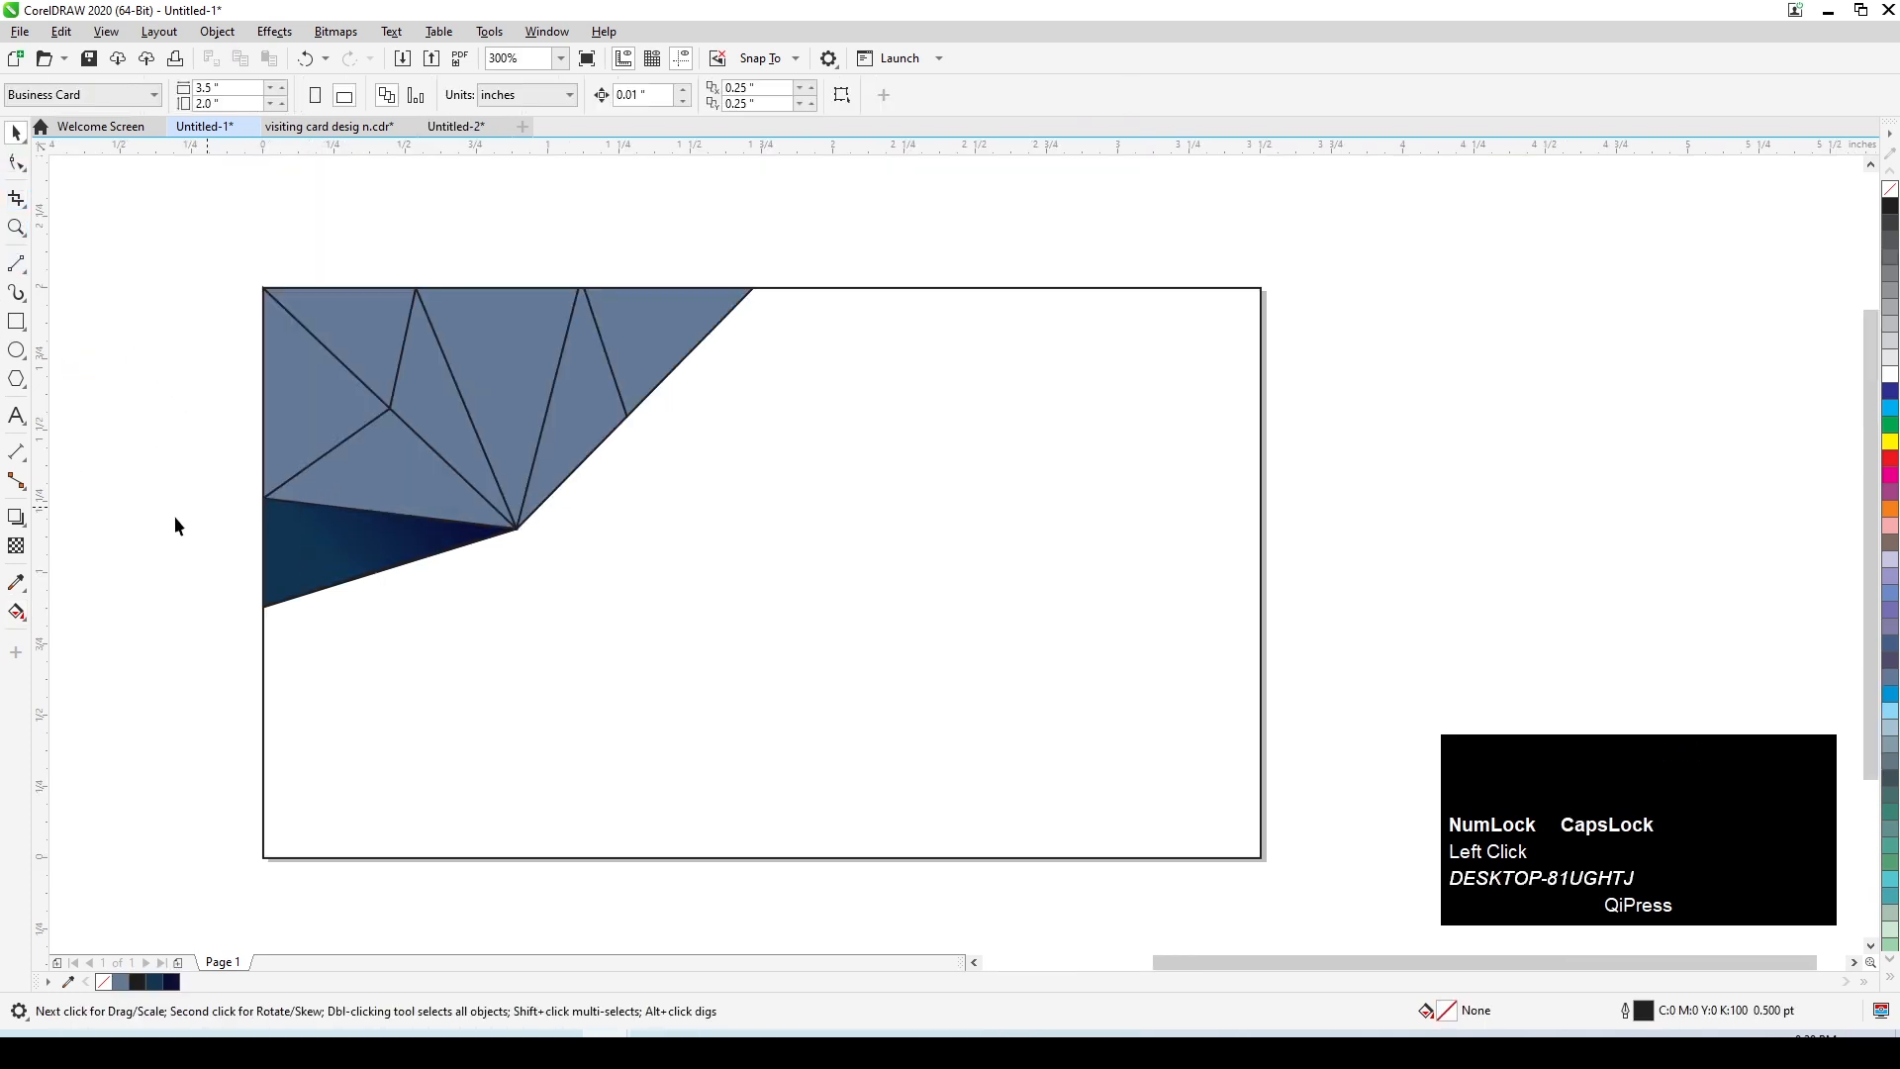
Step: Review the Attributes Eyedropper's property, transformation and effect options, and sample the lowest facet's gradient fill
click(27, 600)
click(84, 606)
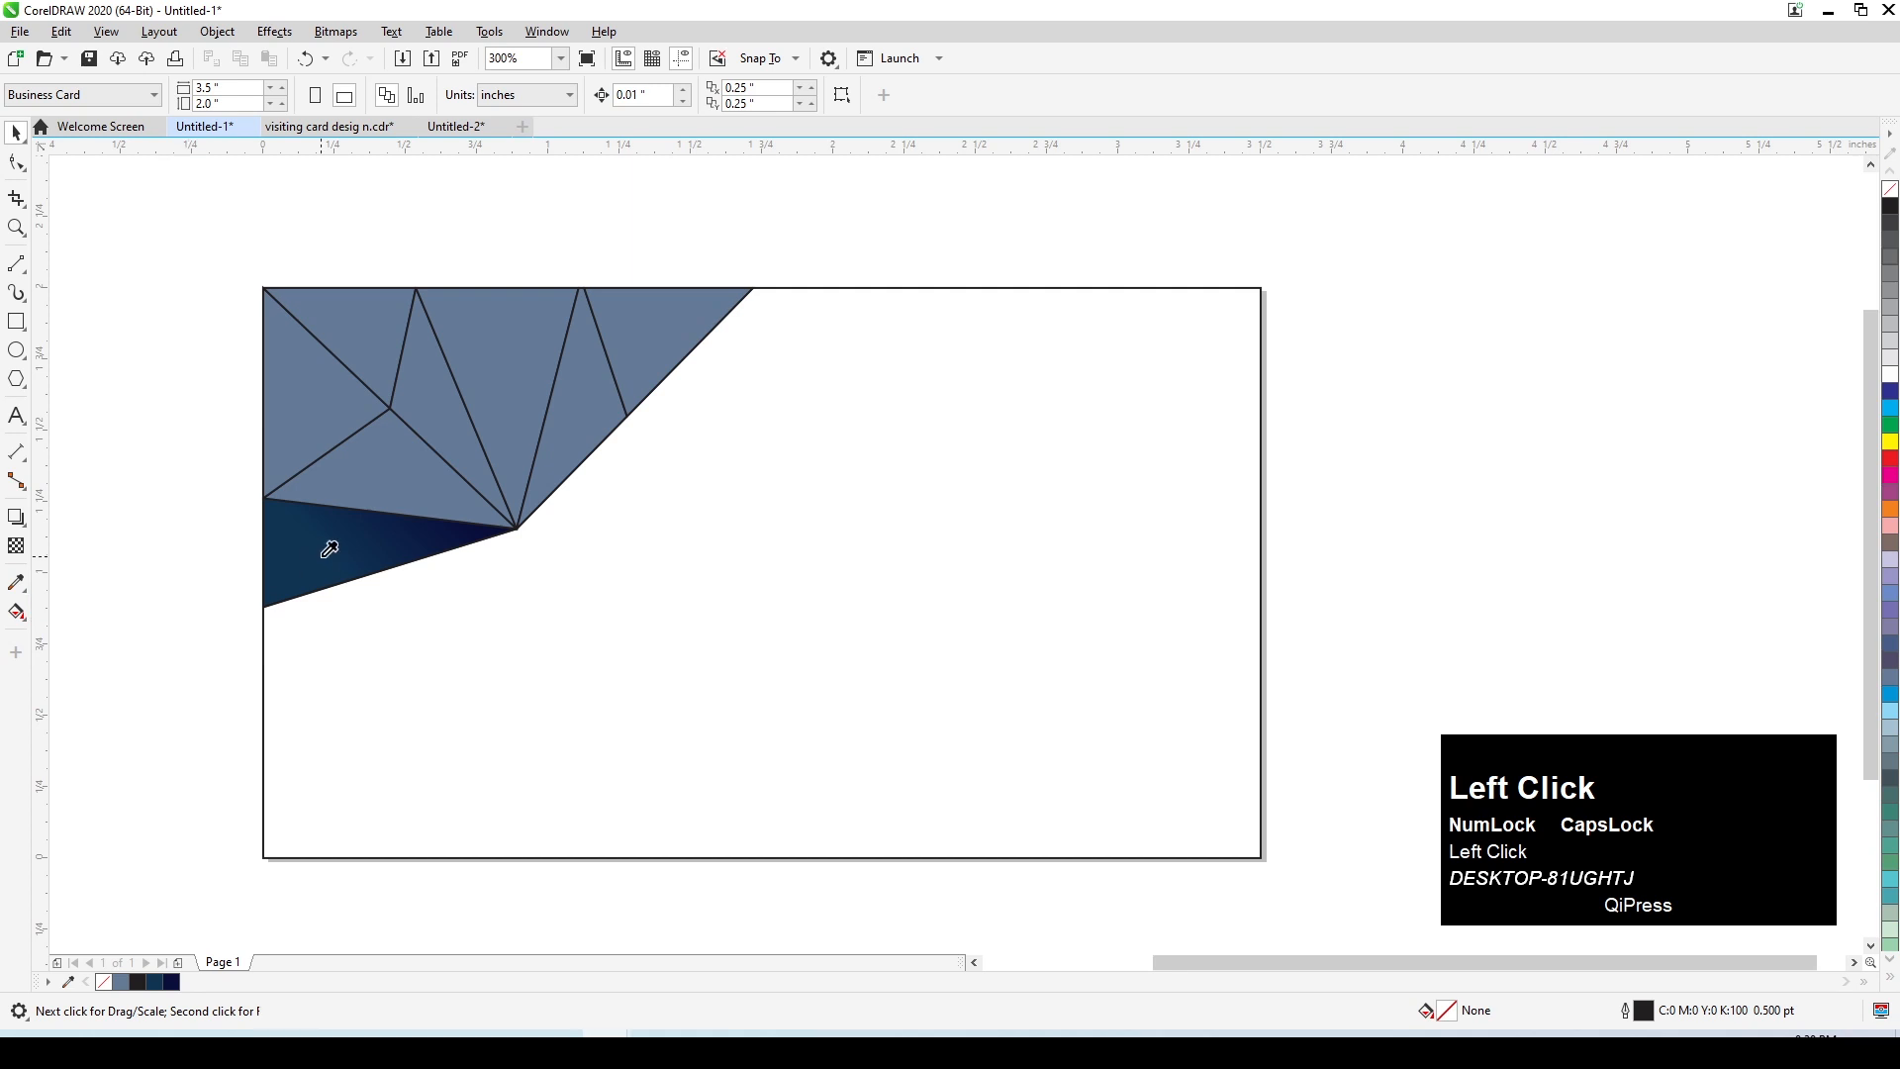
click(109, 99)
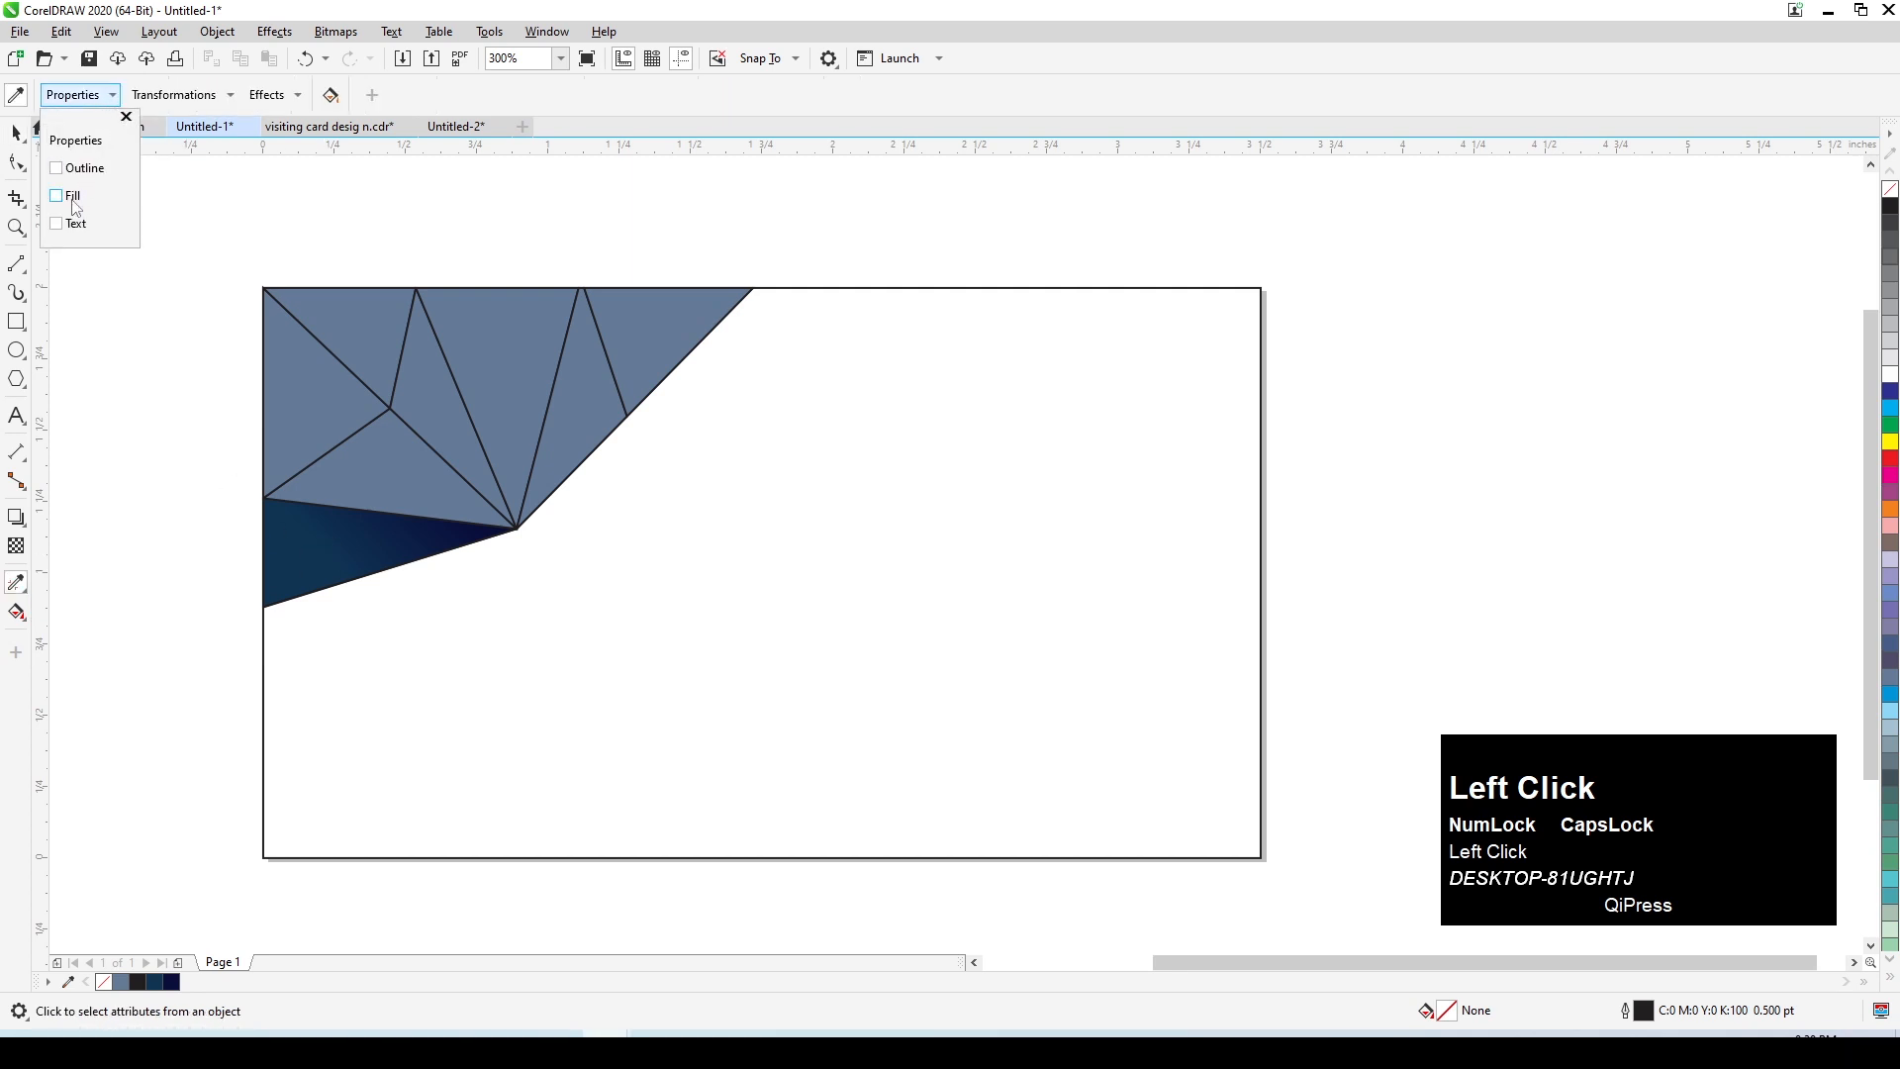
click(232, 95)
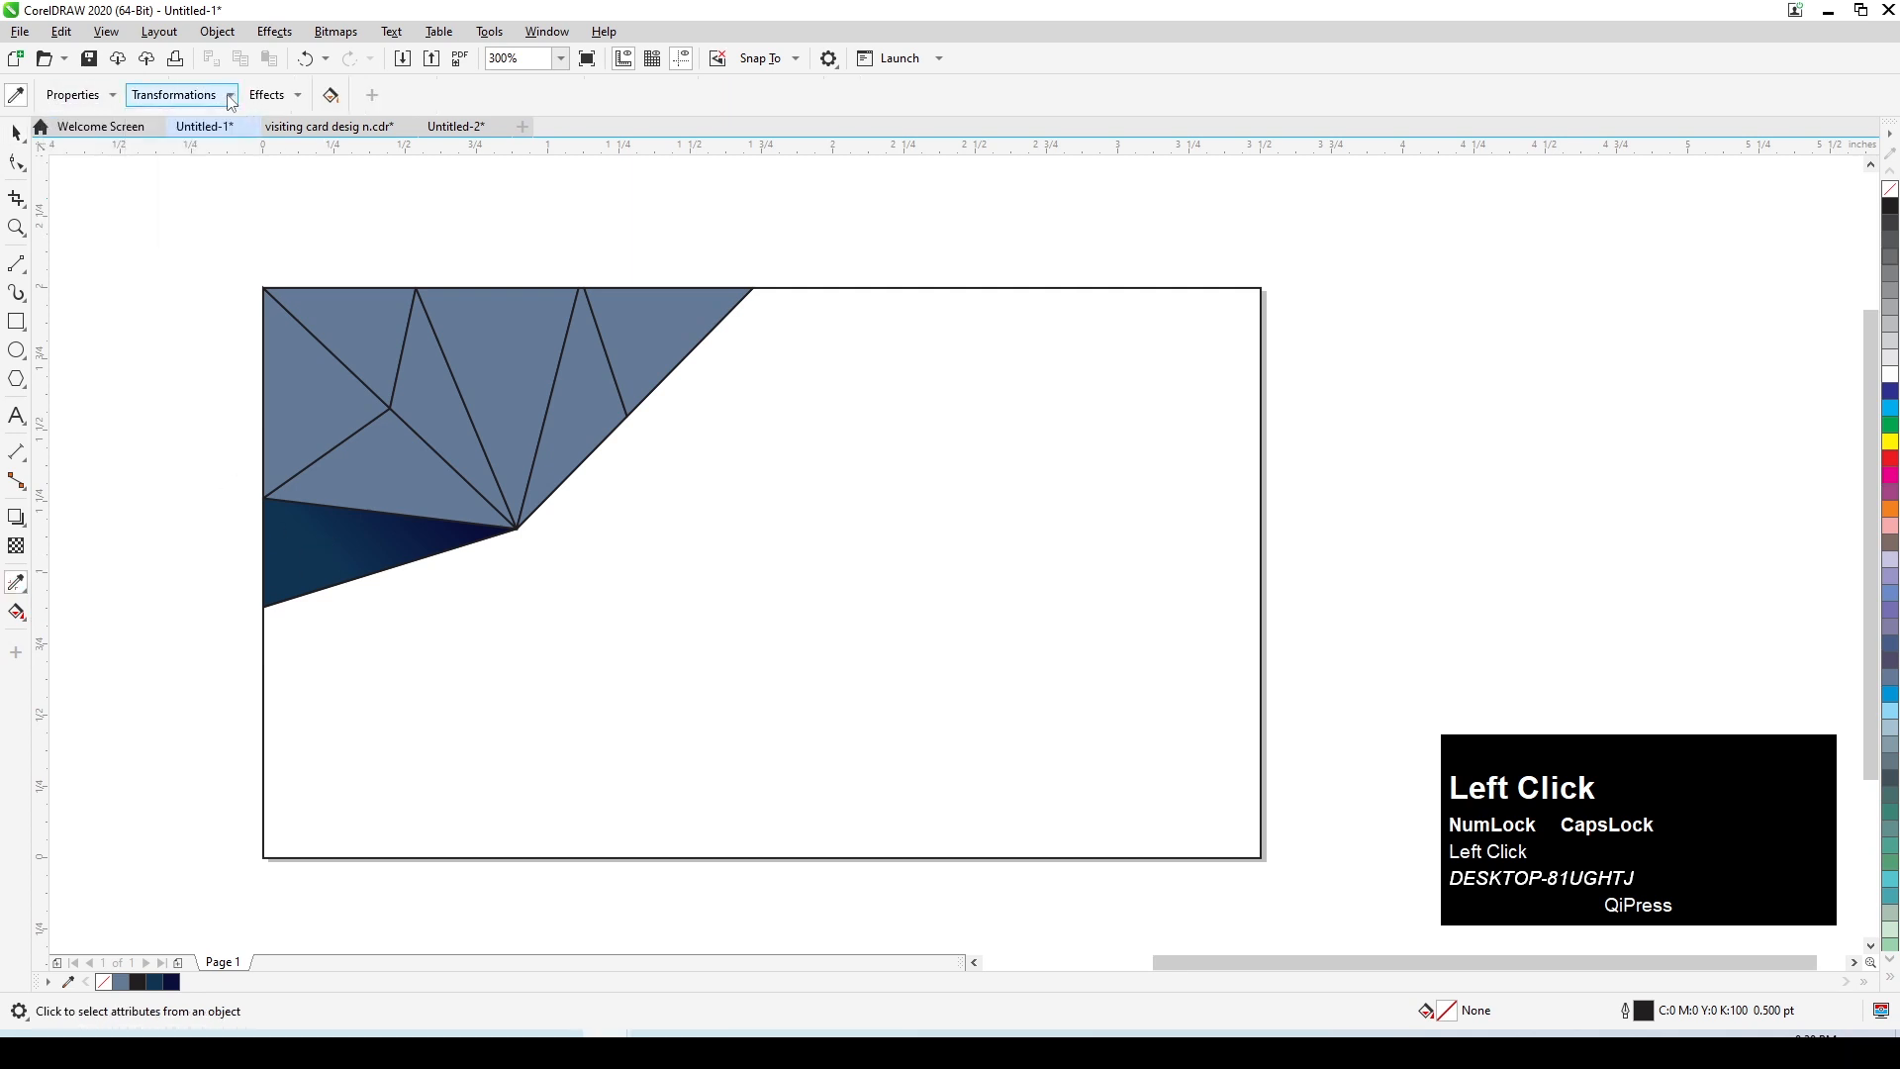
click(231, 99)
click(288, 101)
click(288, 101)
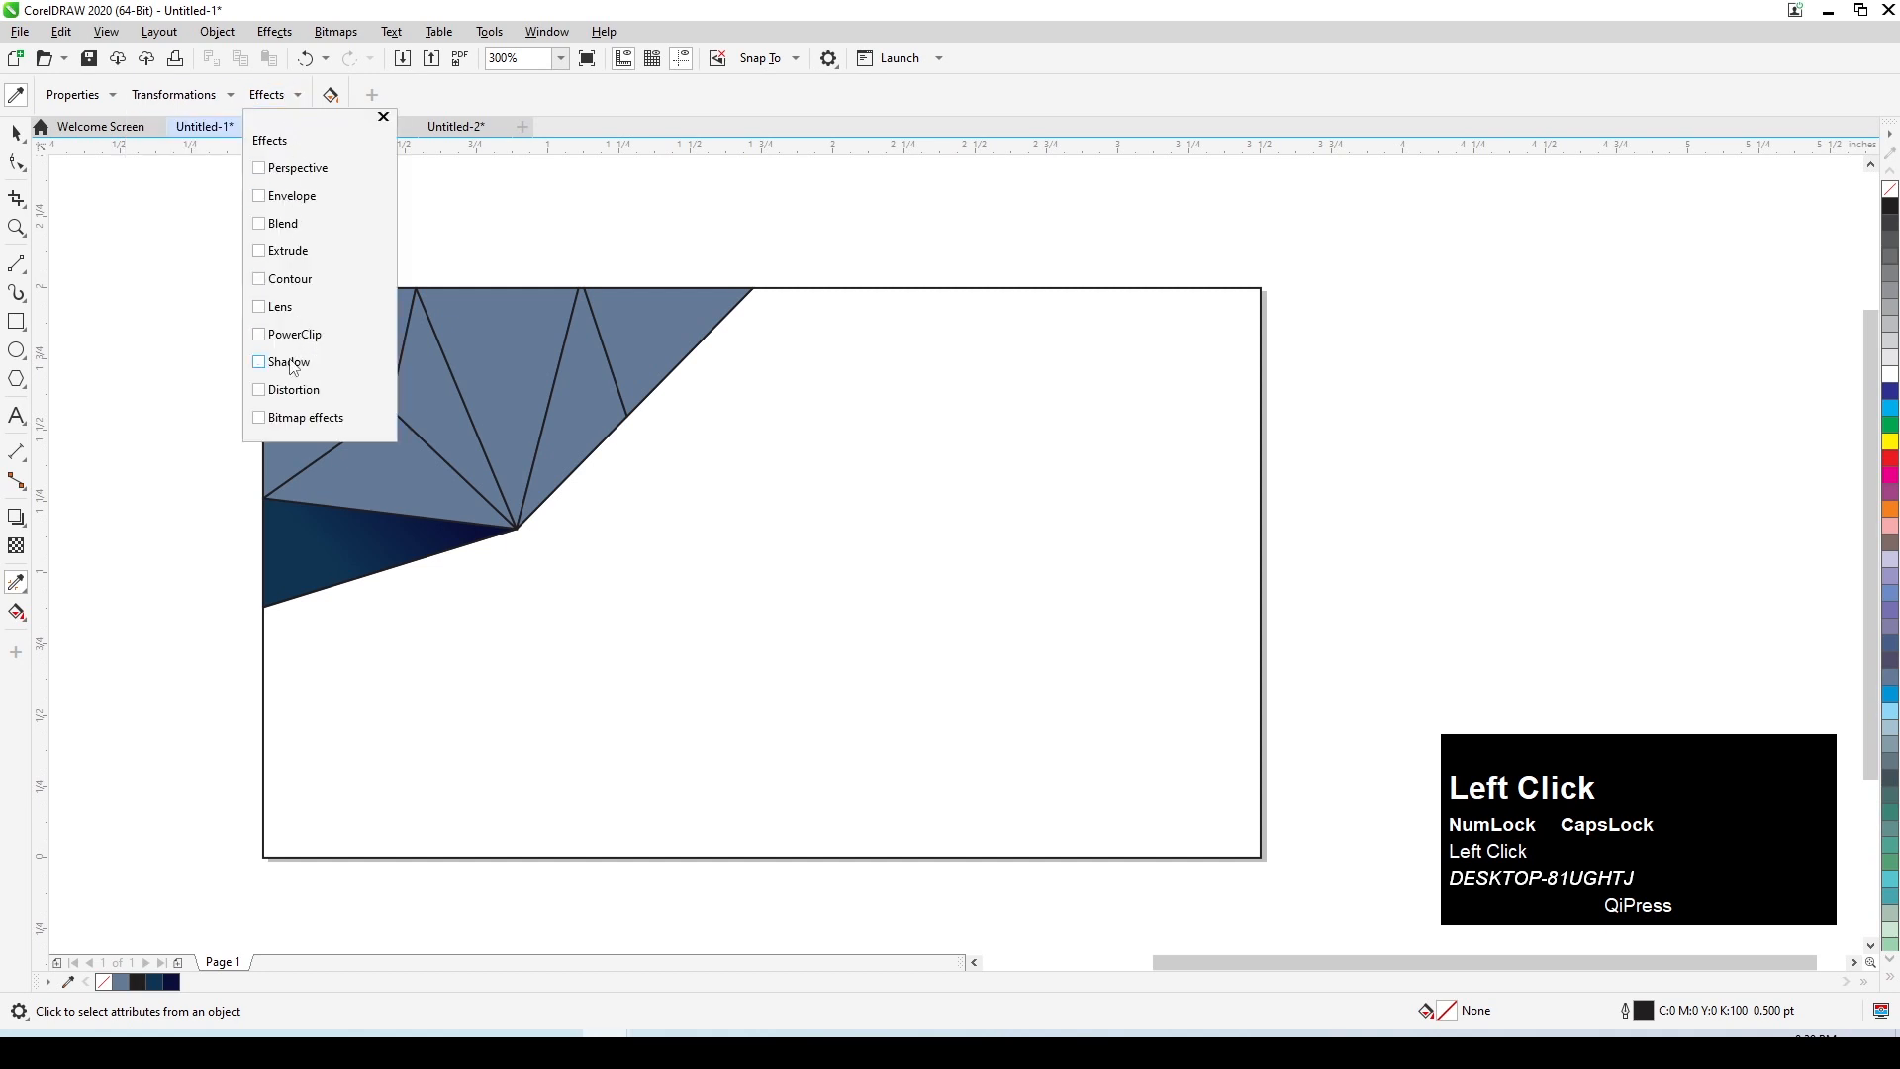
click(330, 520)
click(331, 521)
Step: Apply the sampled dark blue gradient to the other seven facets
click(371, 476)
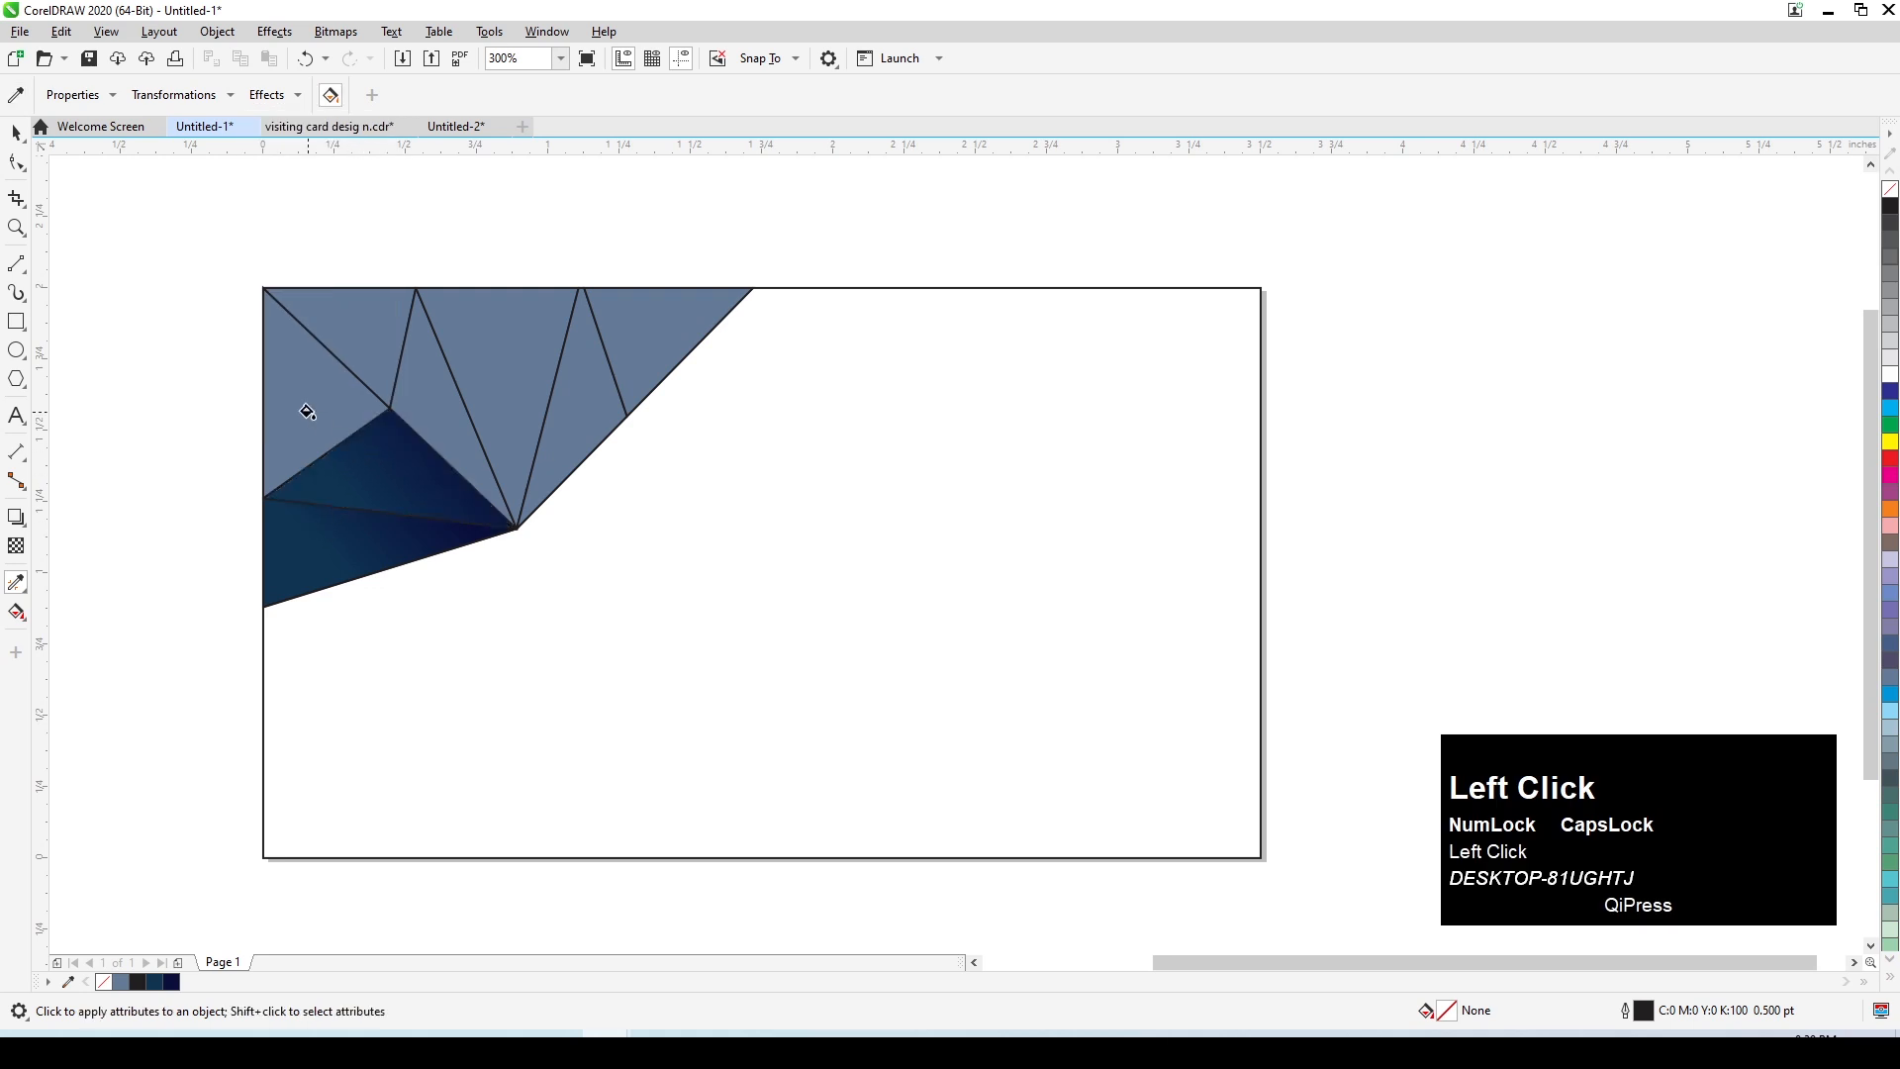
click(307, 411)
click(348, 337)
click(414, 391)
click(506, 341)
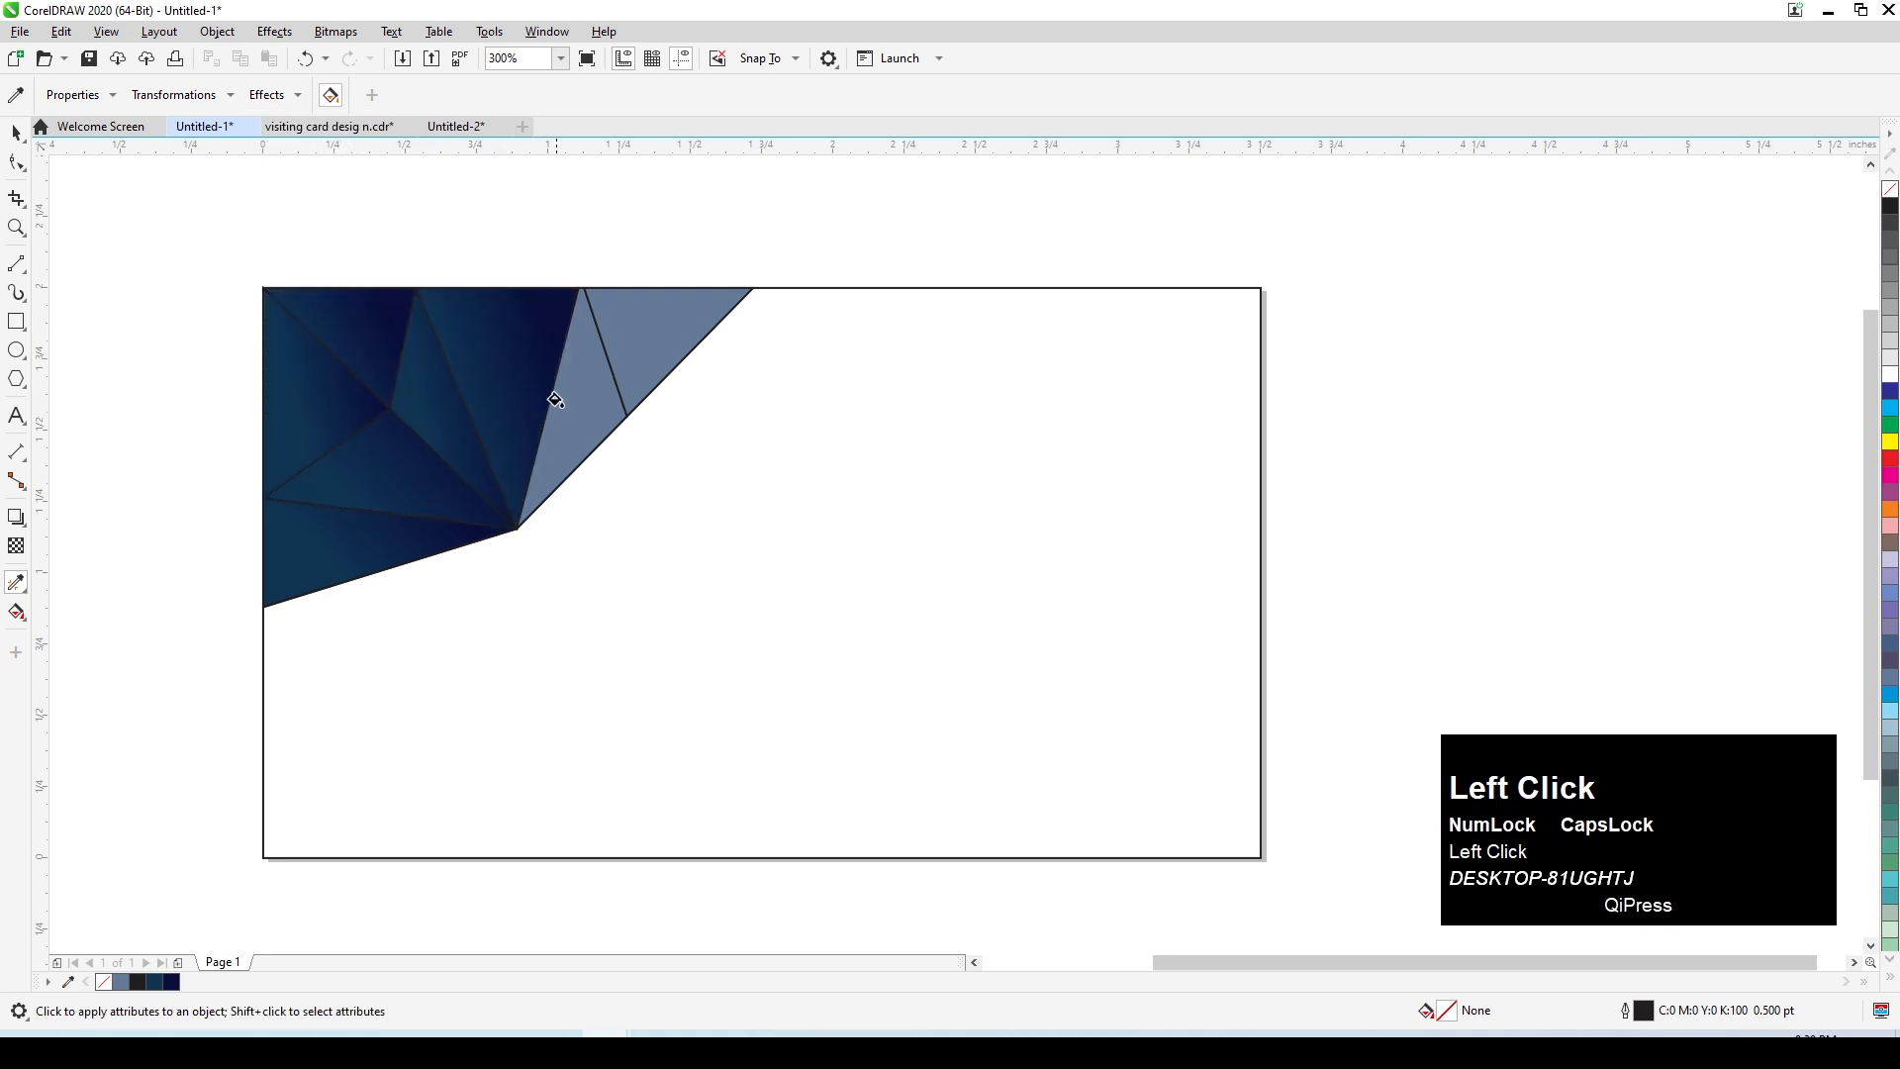
click(569, 421)
click(673, 361)
scroll(573, 376, up, 1)
scroll(501, 564, down, 1)
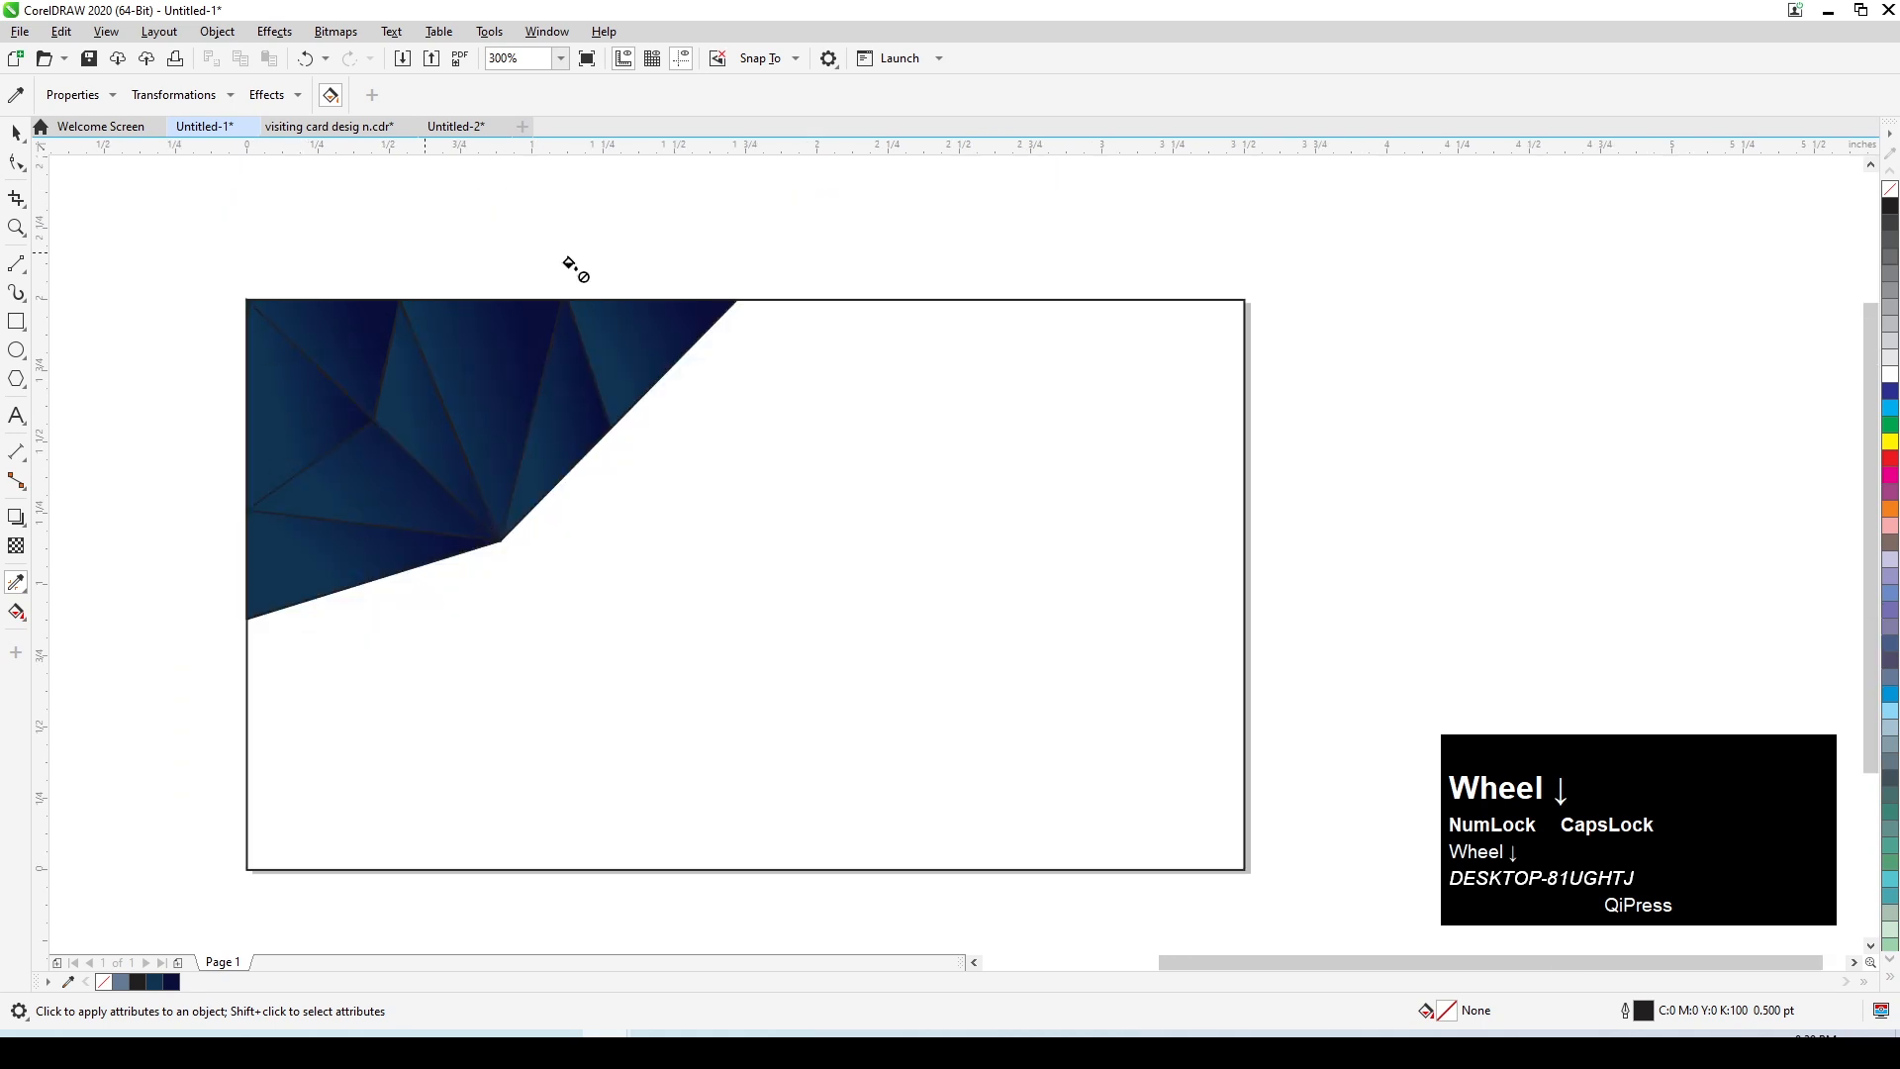
click(16, 132)
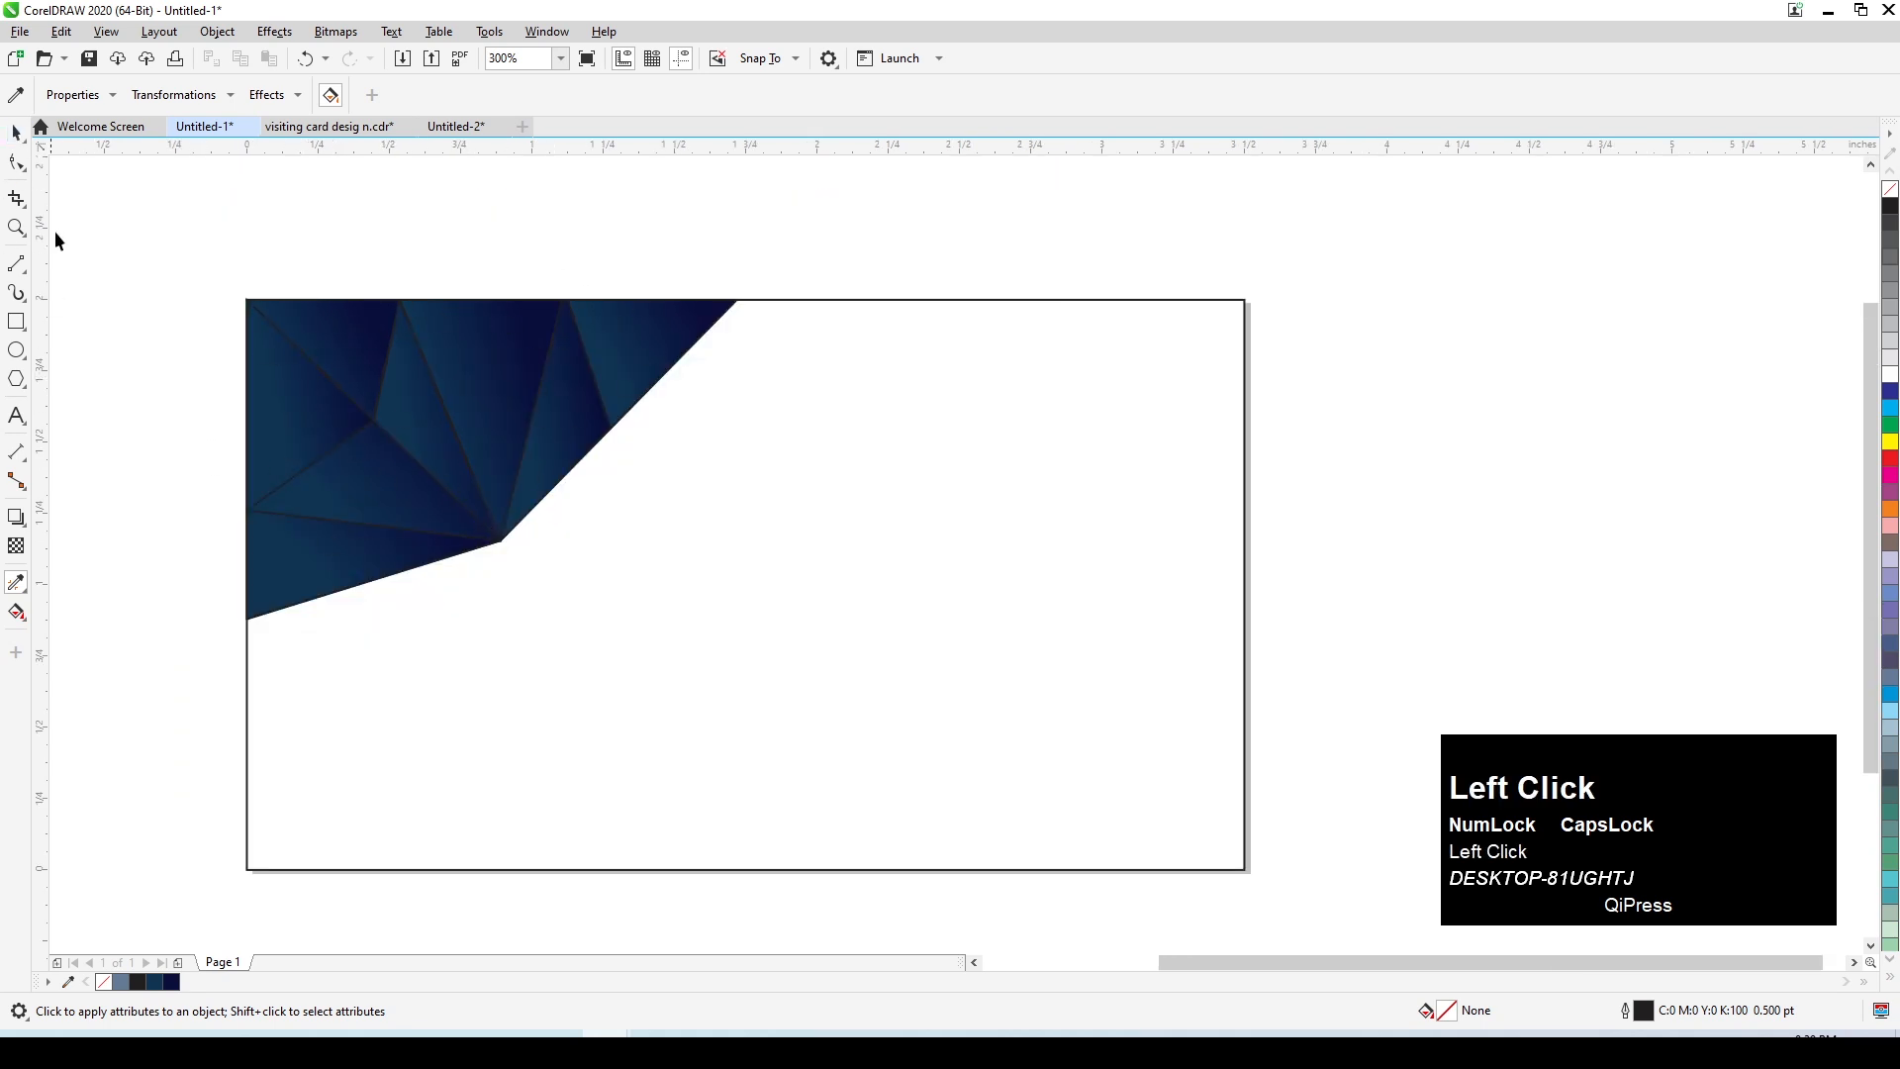
Step: Remove the outline from the top-left facet, the facet above the lowest one, and the lowest facet
scroll(351, 418, up, 1)
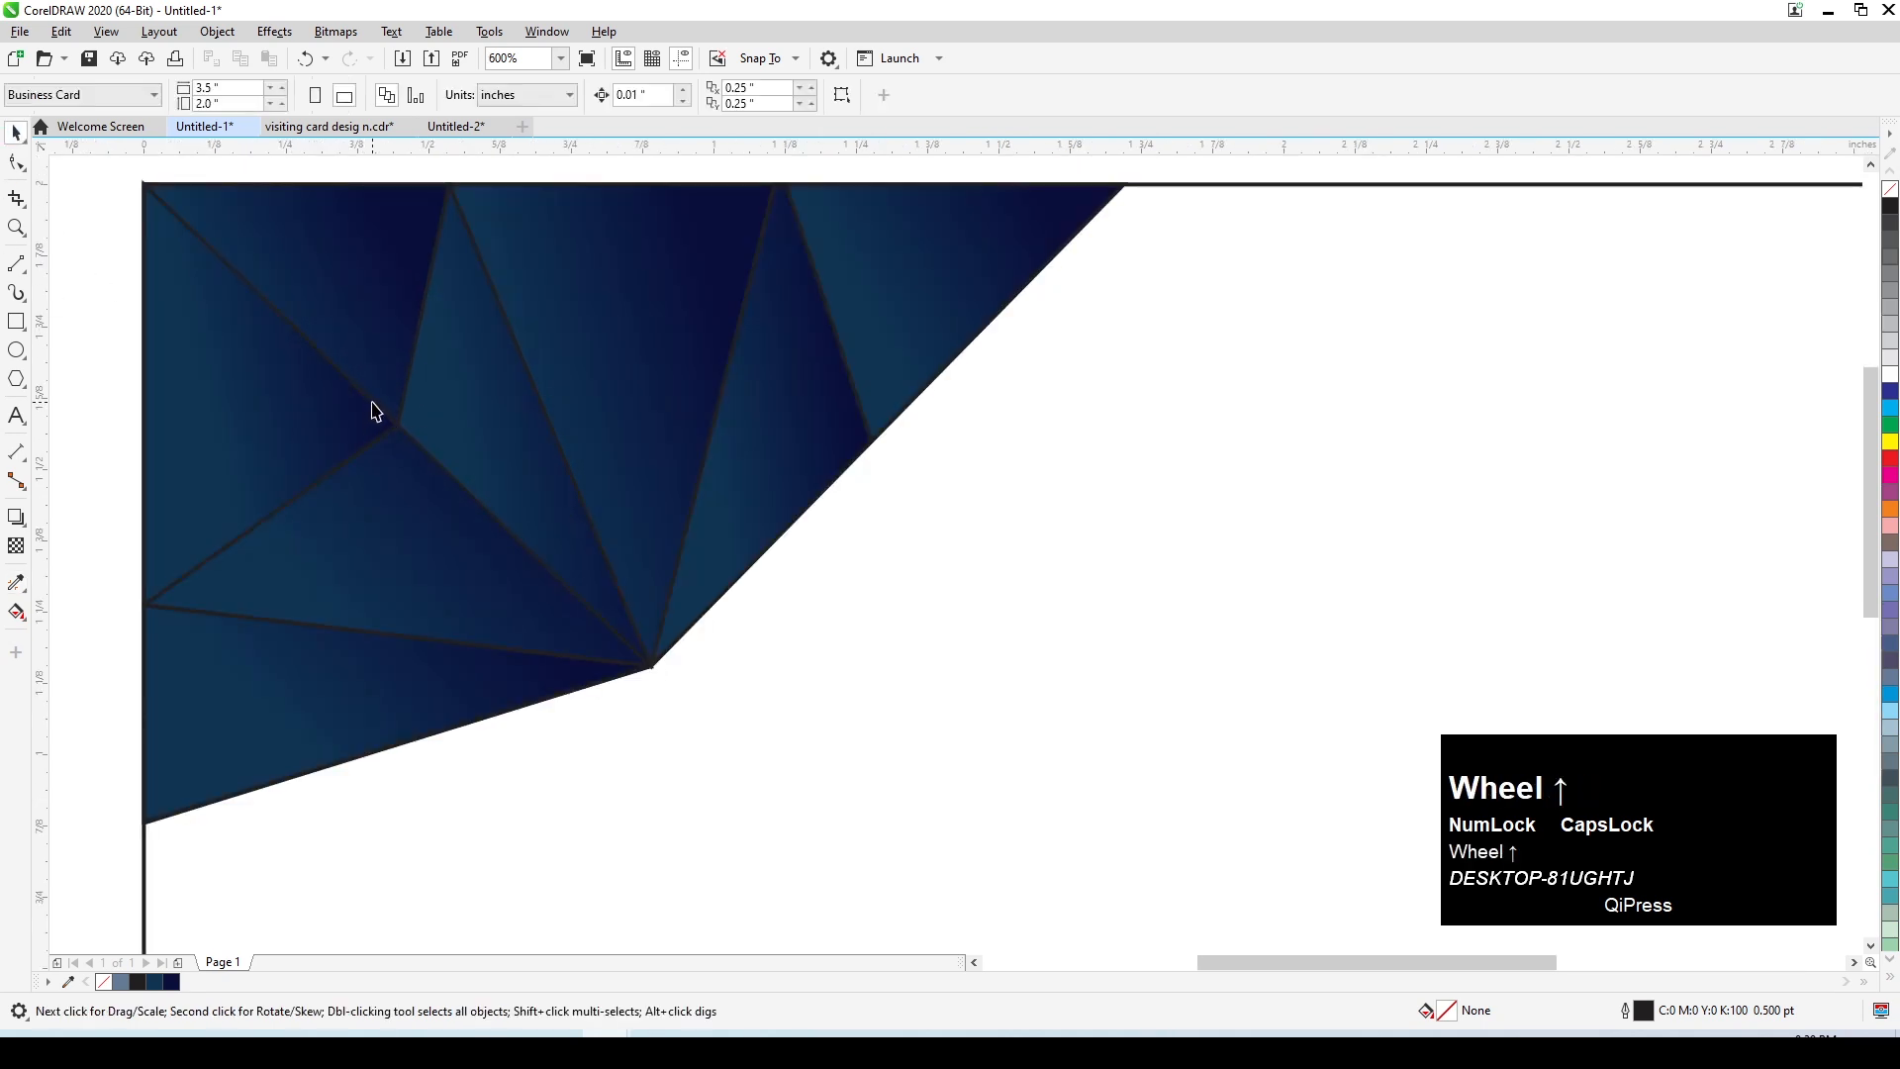
click(389, 437)
key(ctrl+z)
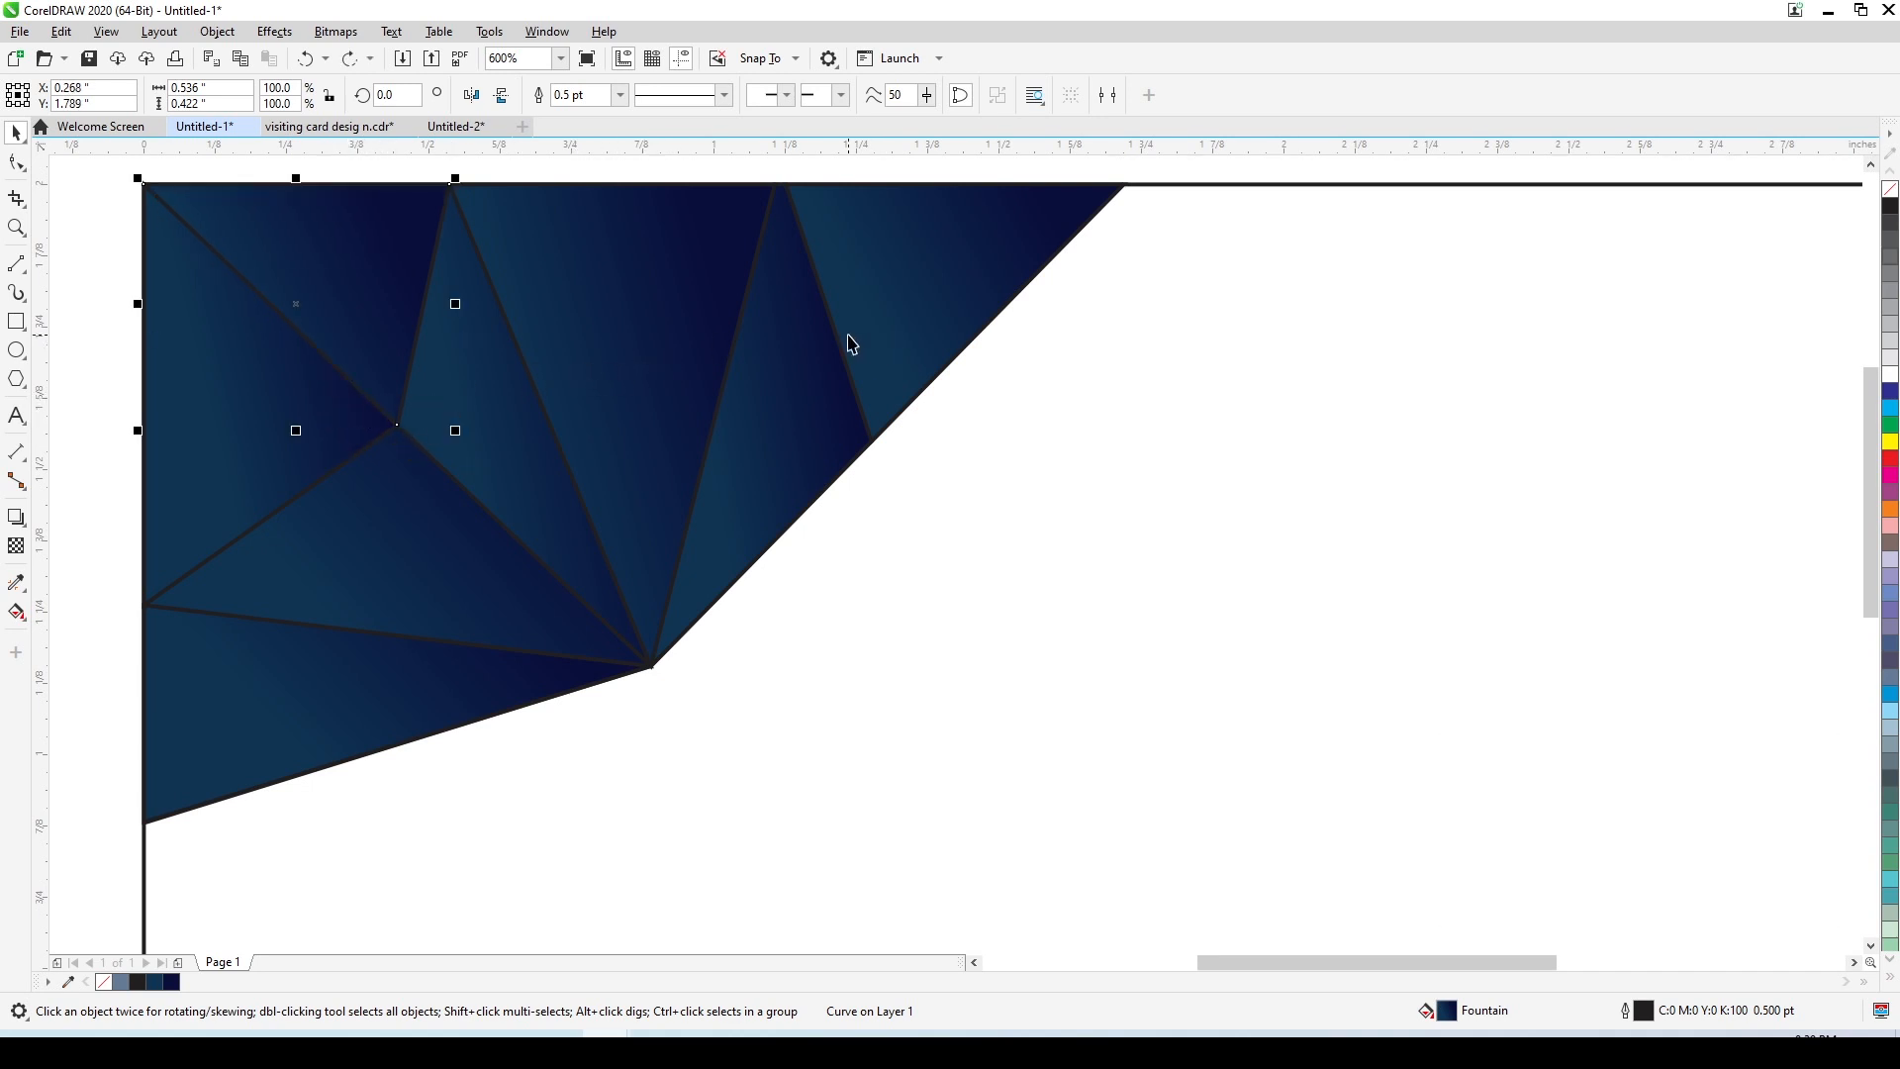
right_click(1890, 189)
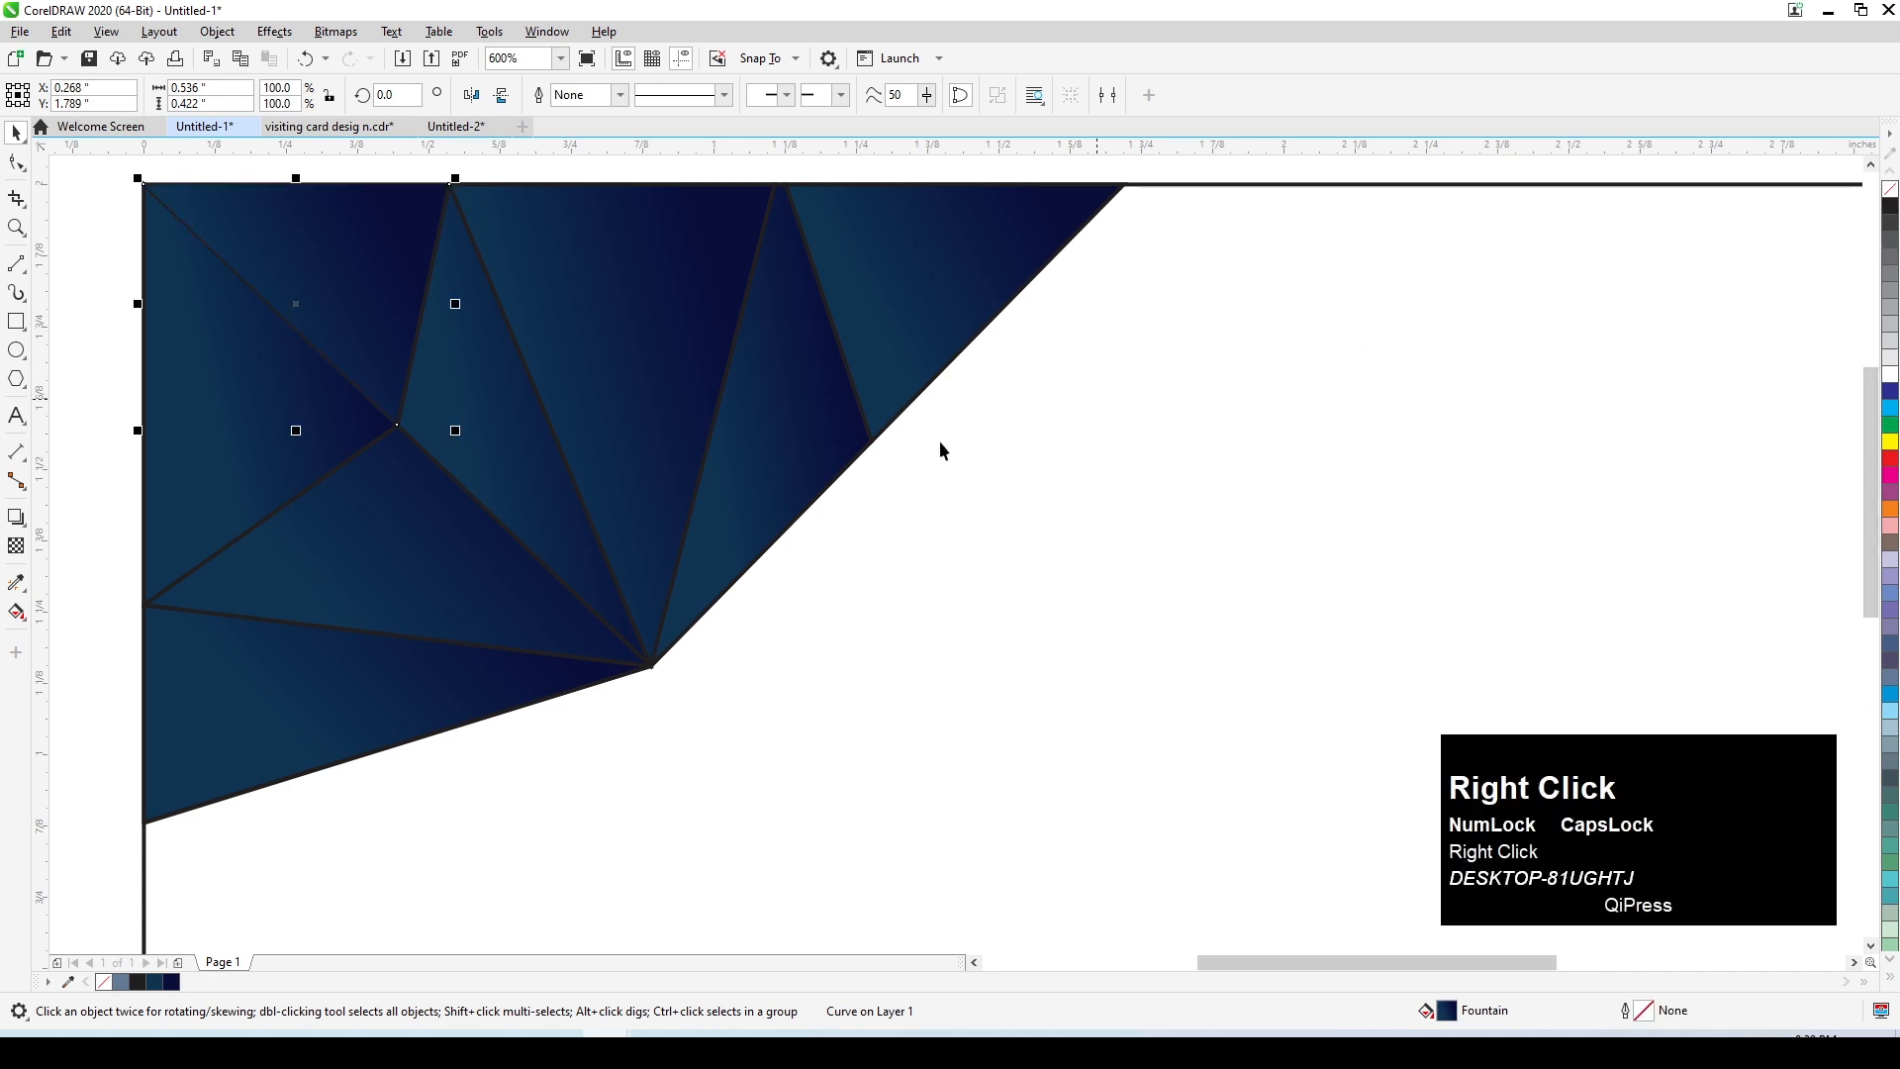
click(471, 535)
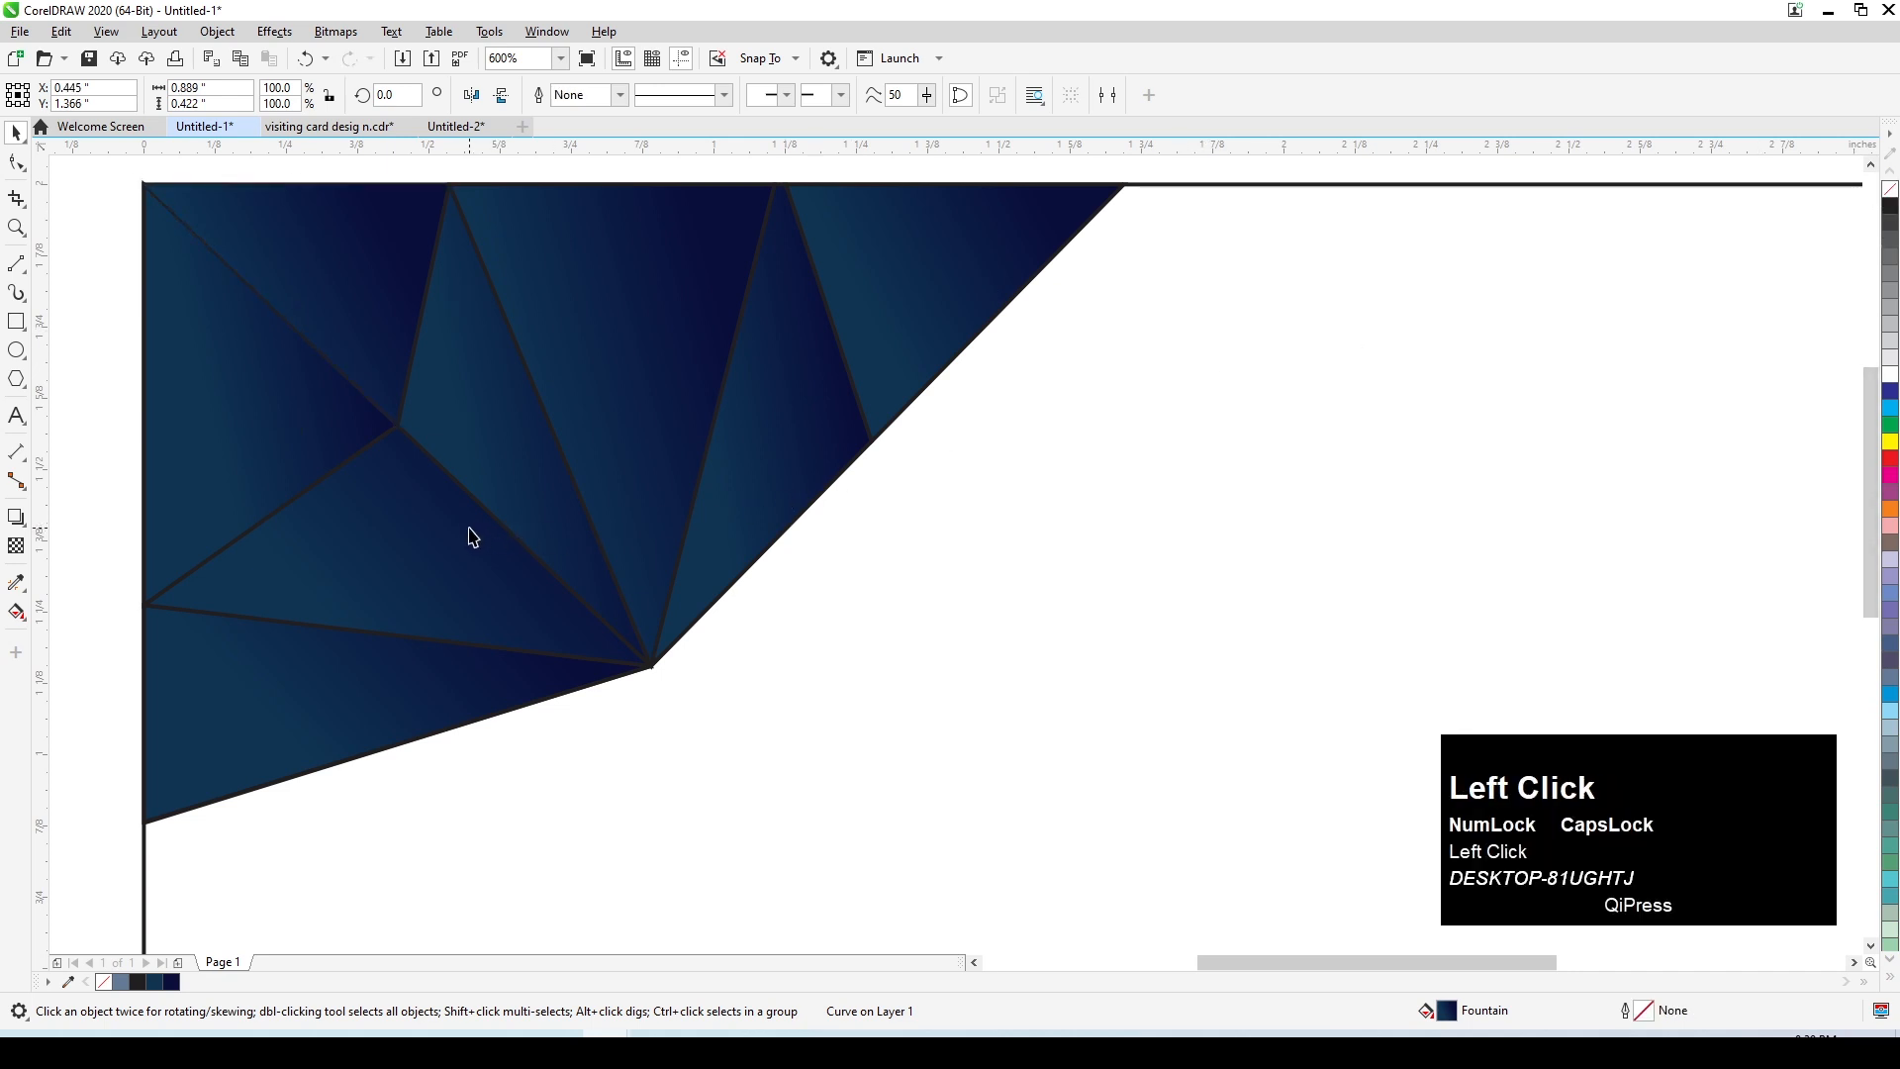
right_click(1891, 198)
click(471, 718)
right_click(1892, 203)
Step: Repeat the outline removal on the left-edge facet and each remaining facet across to the rightmost one
click(203, 471)
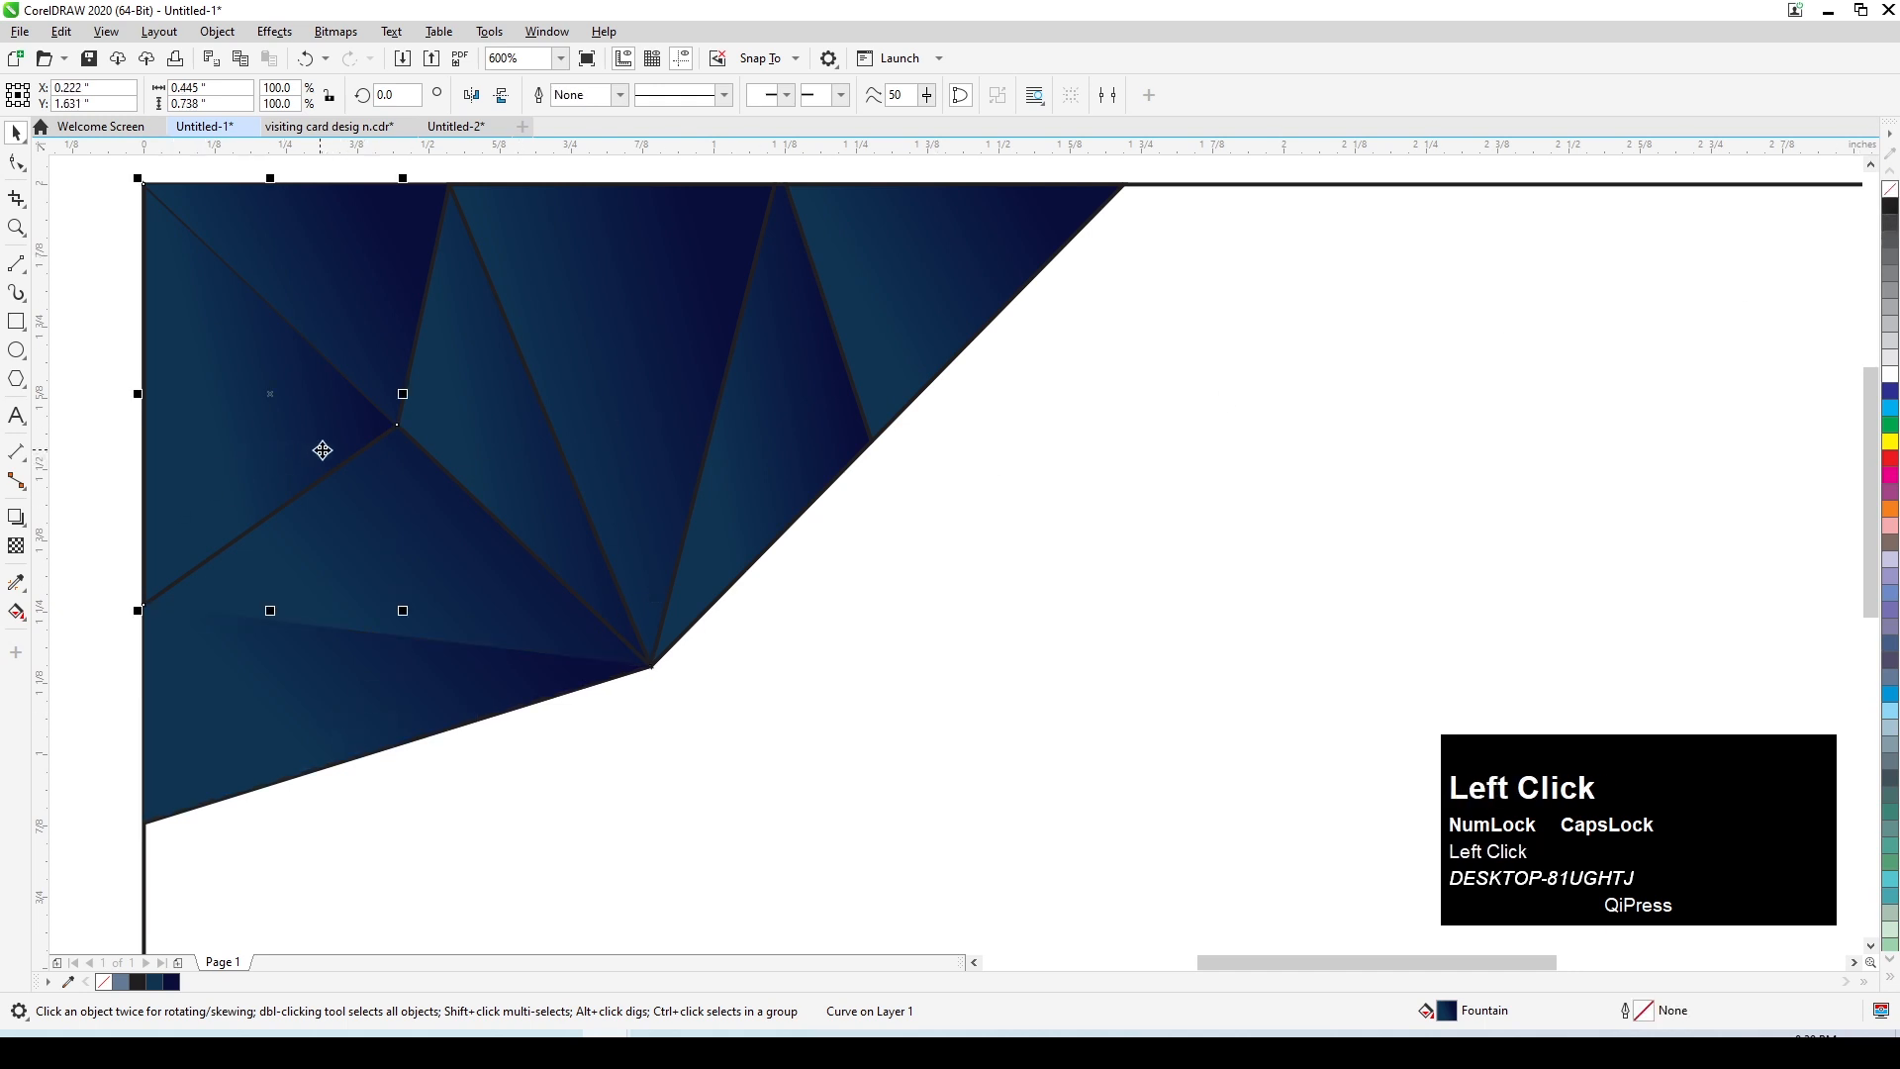
key(ctrl+r)
ctrl+click(657, 373)
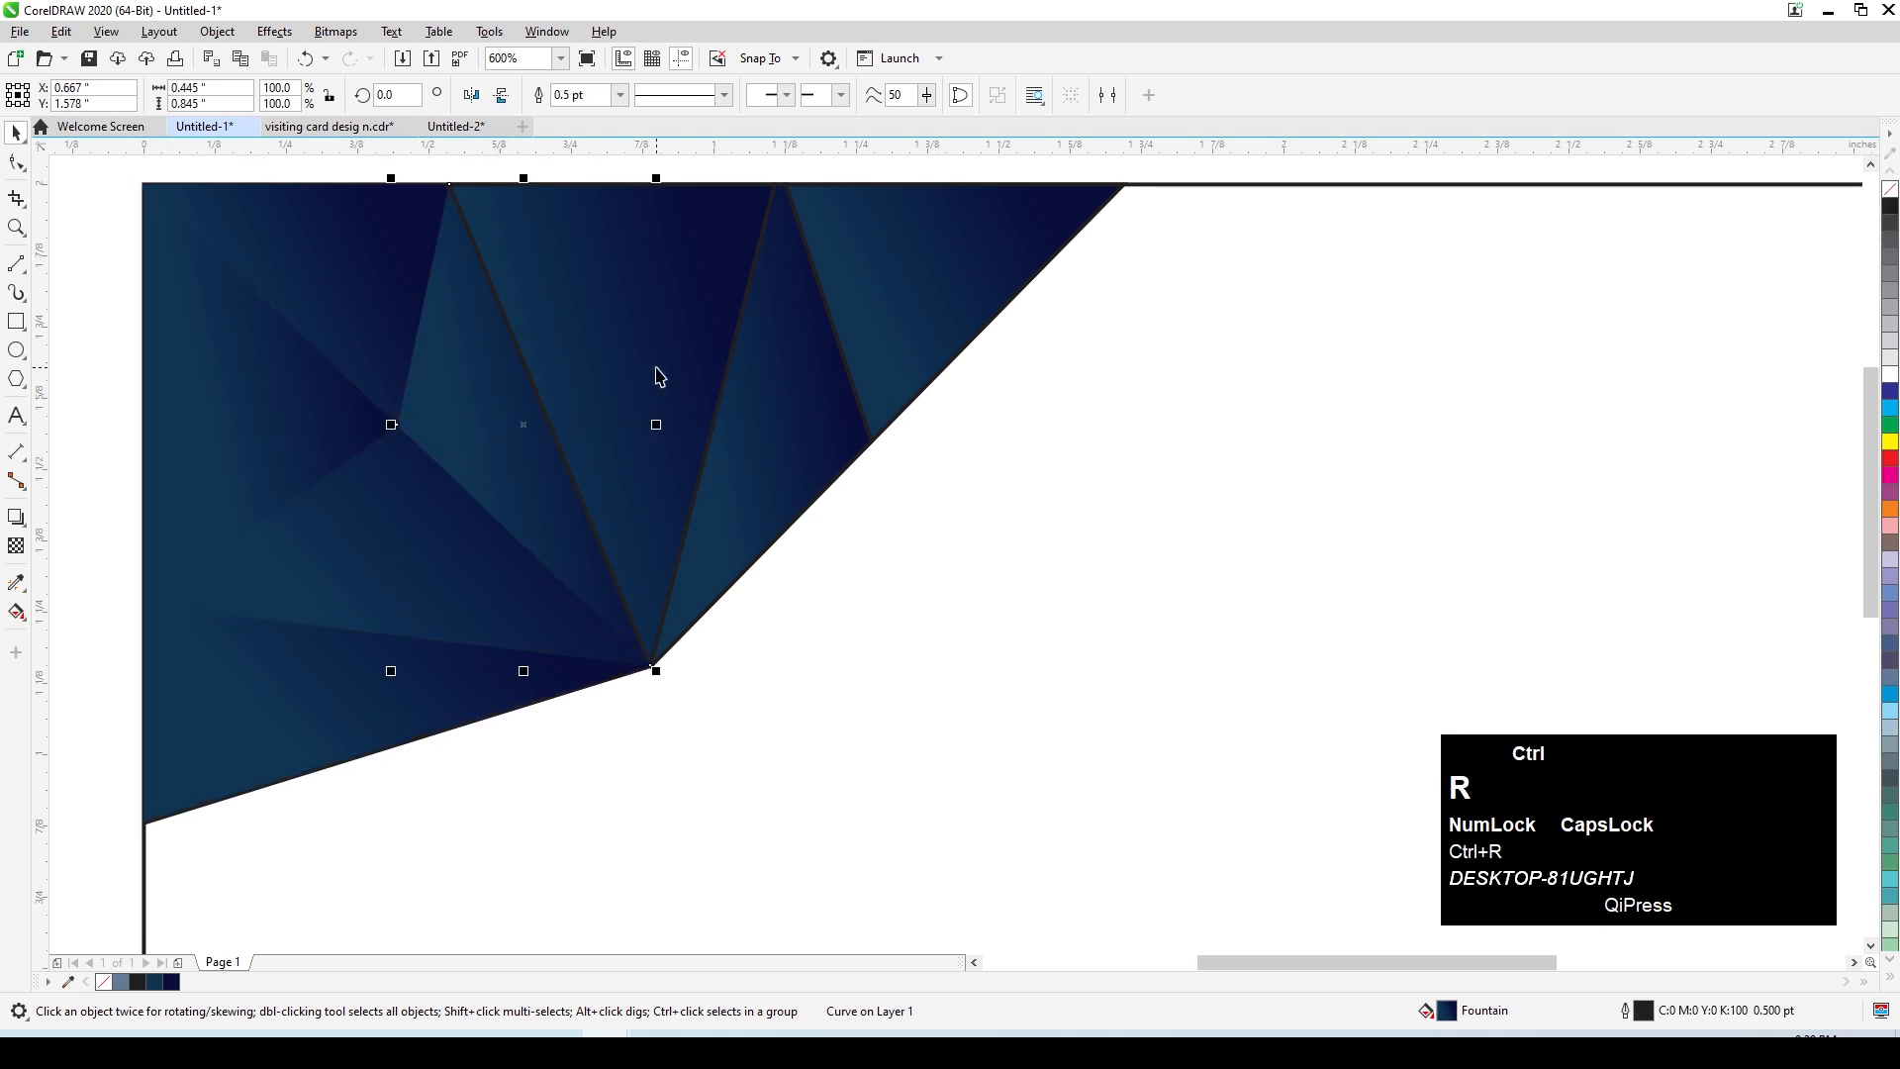
key(ctrl+r)
ctrl+click(918, 302)
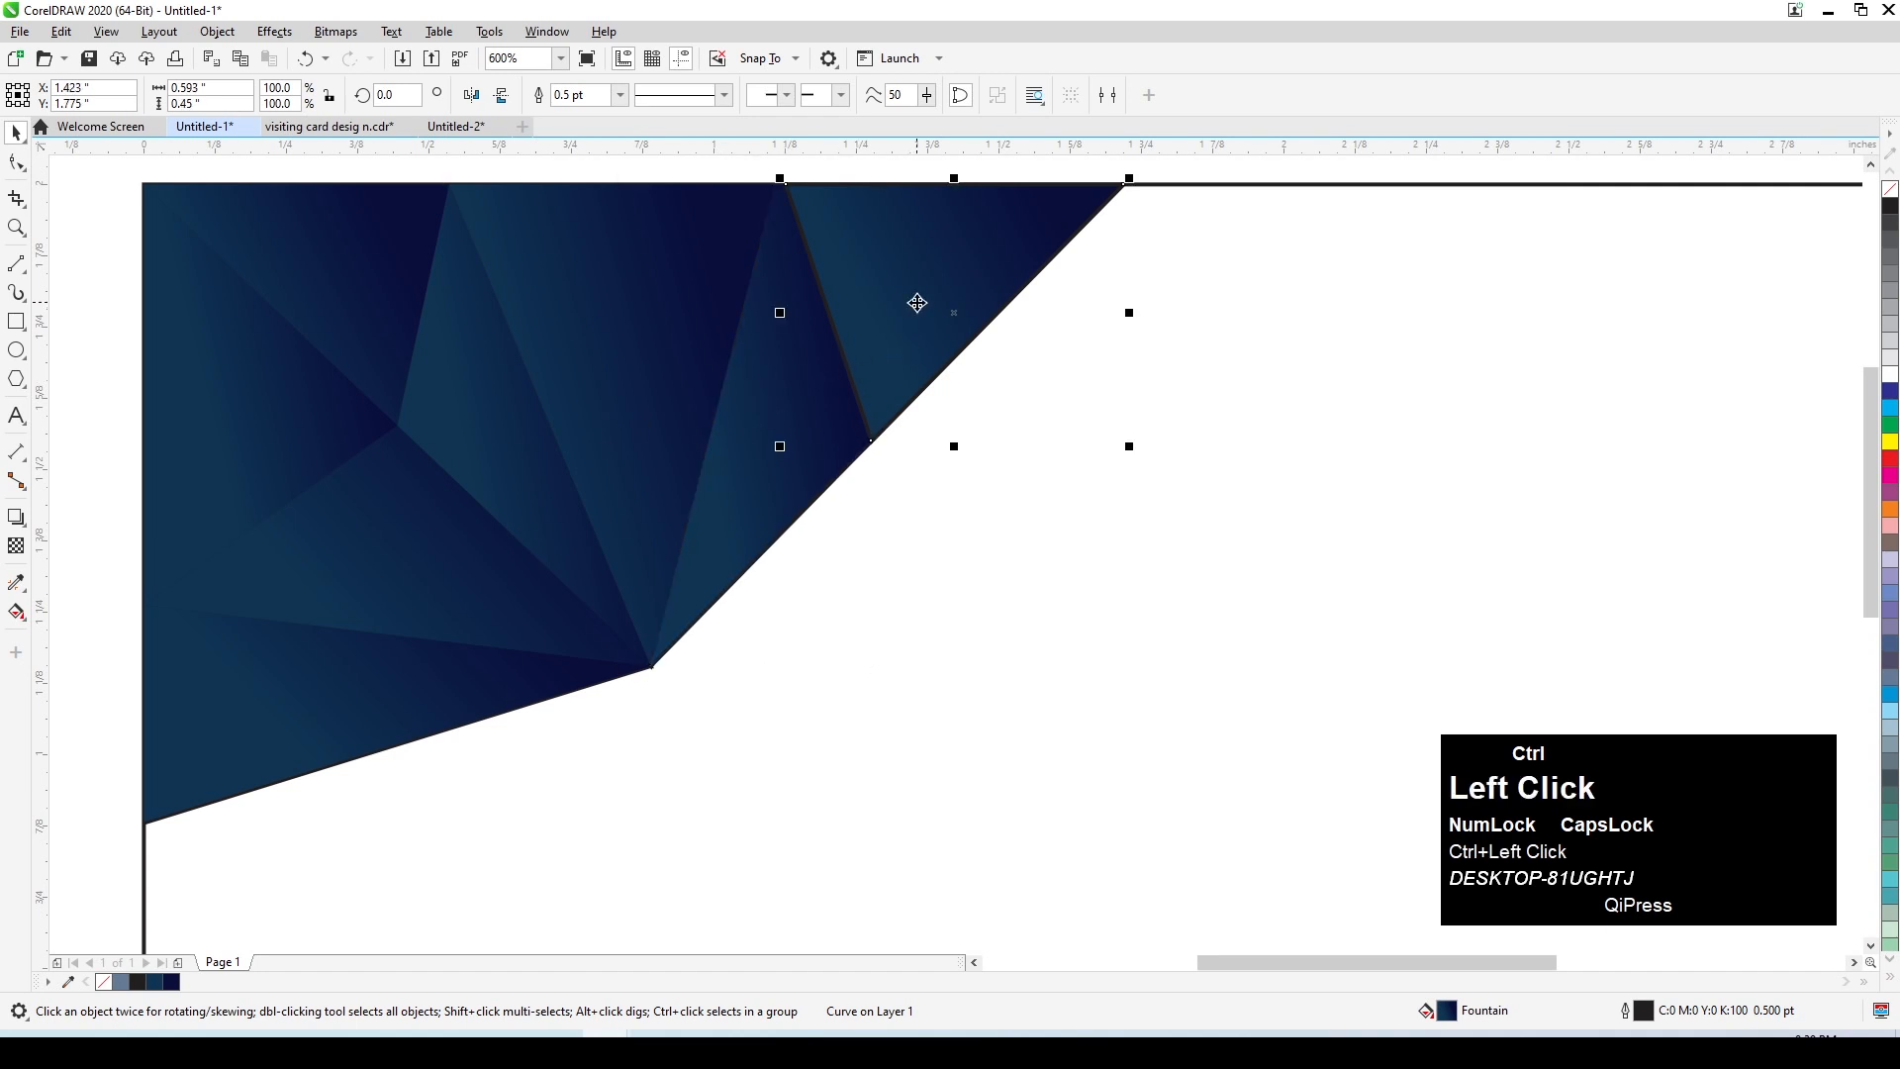
key(ctrl+r)
click(962, 454)
Step: Select all eight gradient facets and send them to the back, behind the drawn dividing lines
click(911, 353)
shift+click(806, 419)
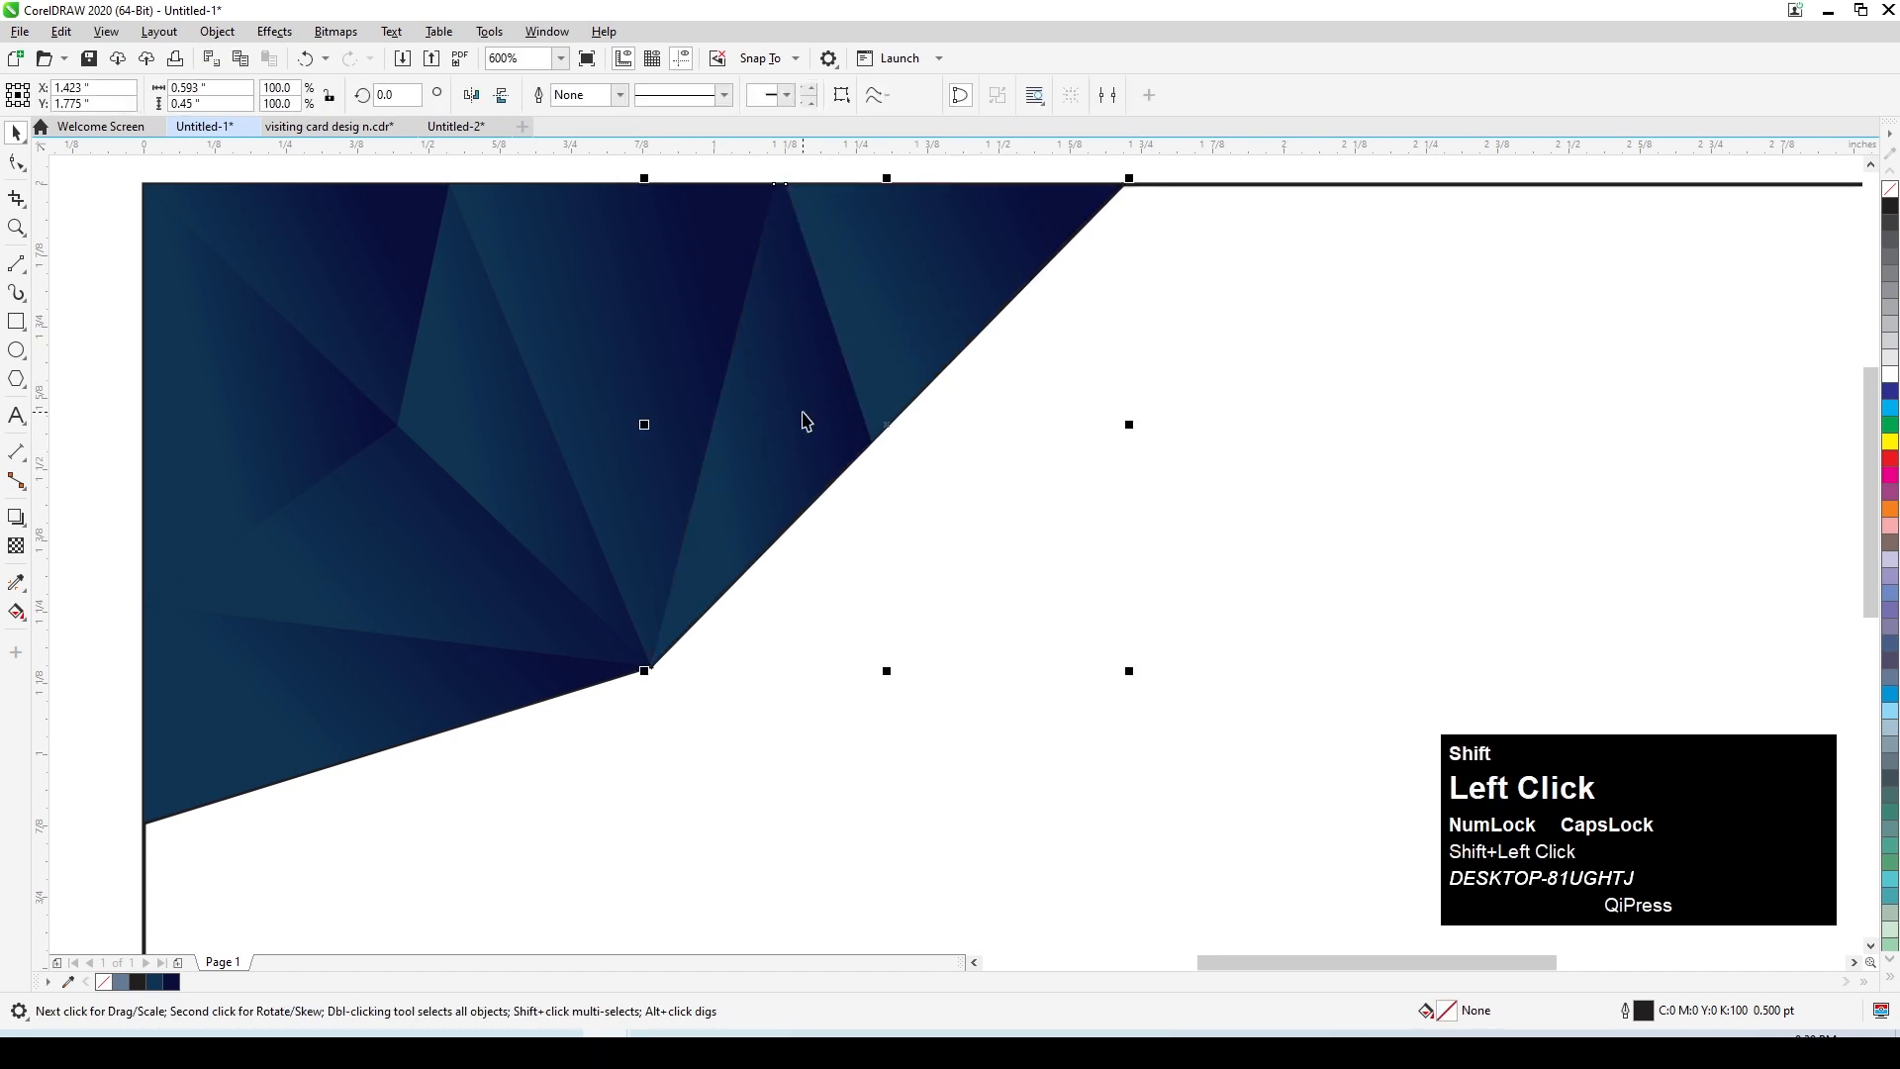
shift+click(525, 352)
shift+click(508, 369)
shift+click(336, 340)
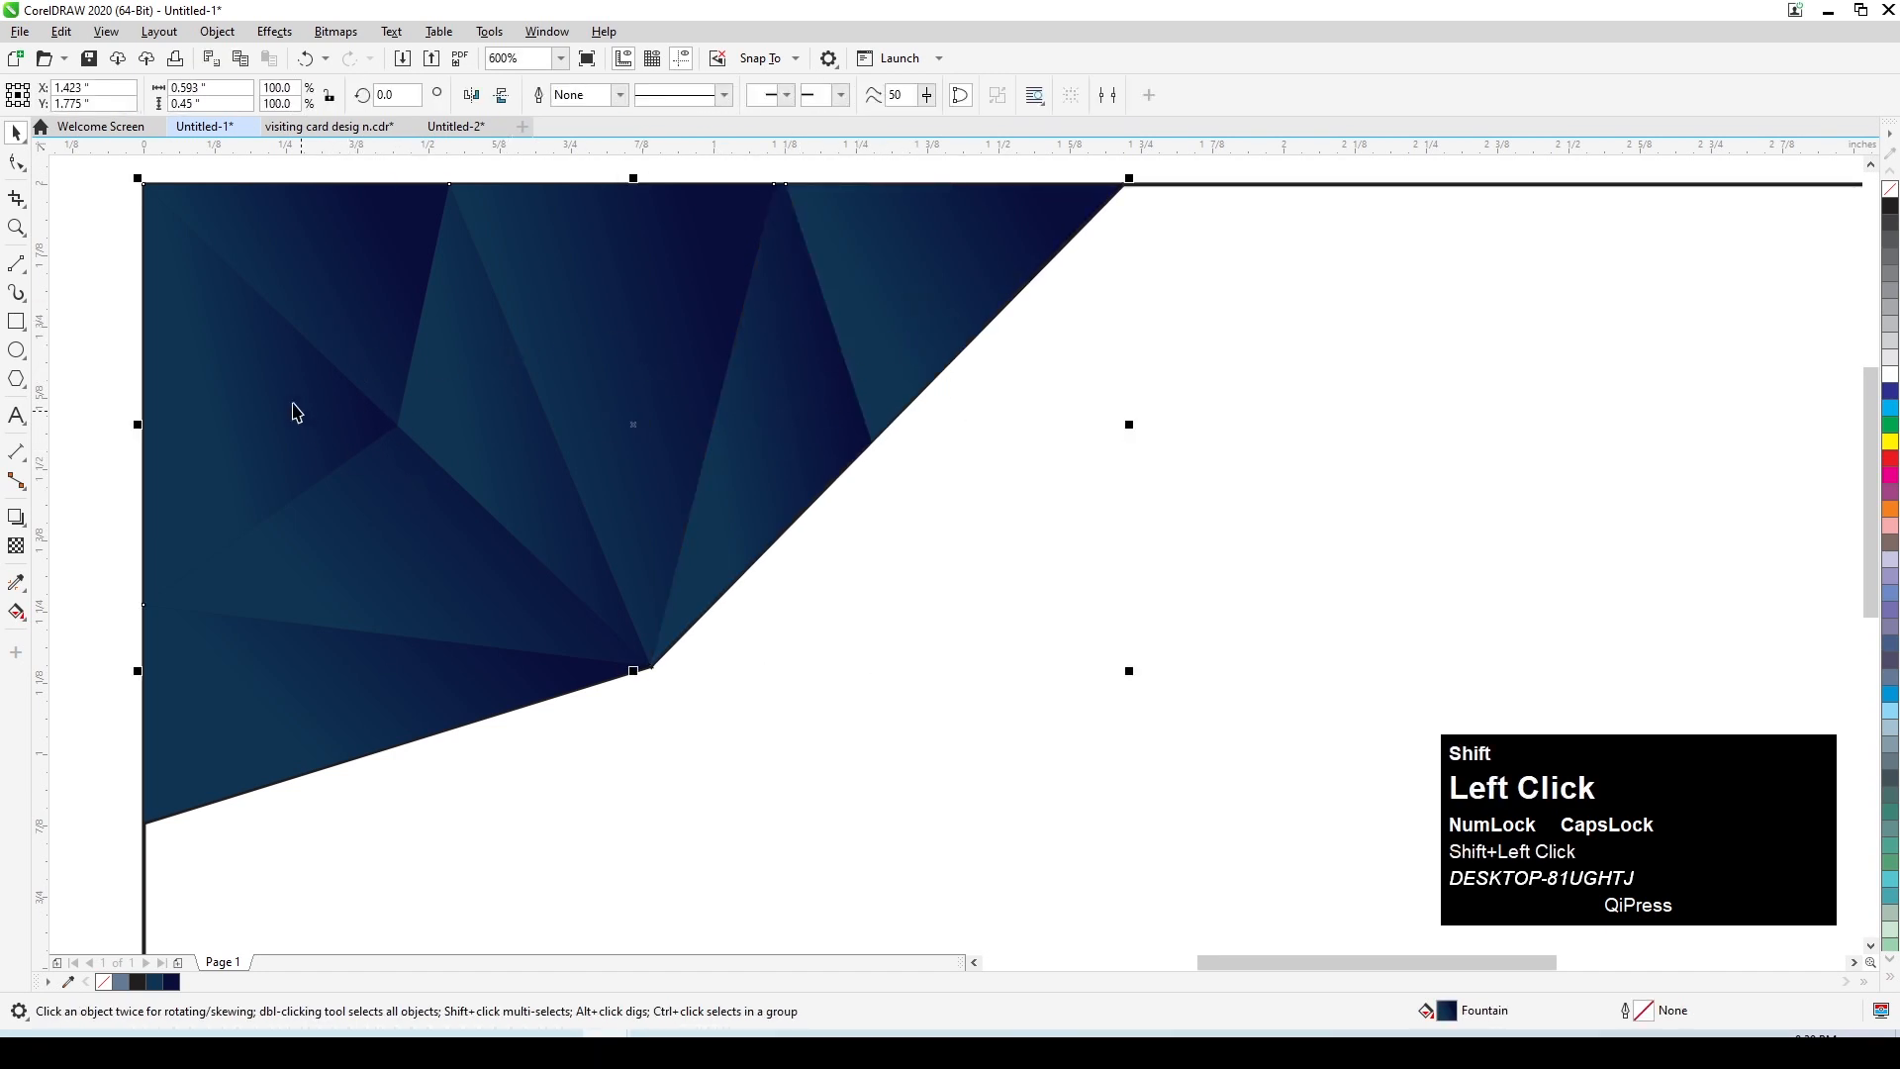
shift+click(352, 662)
key(shift+Page_Down)
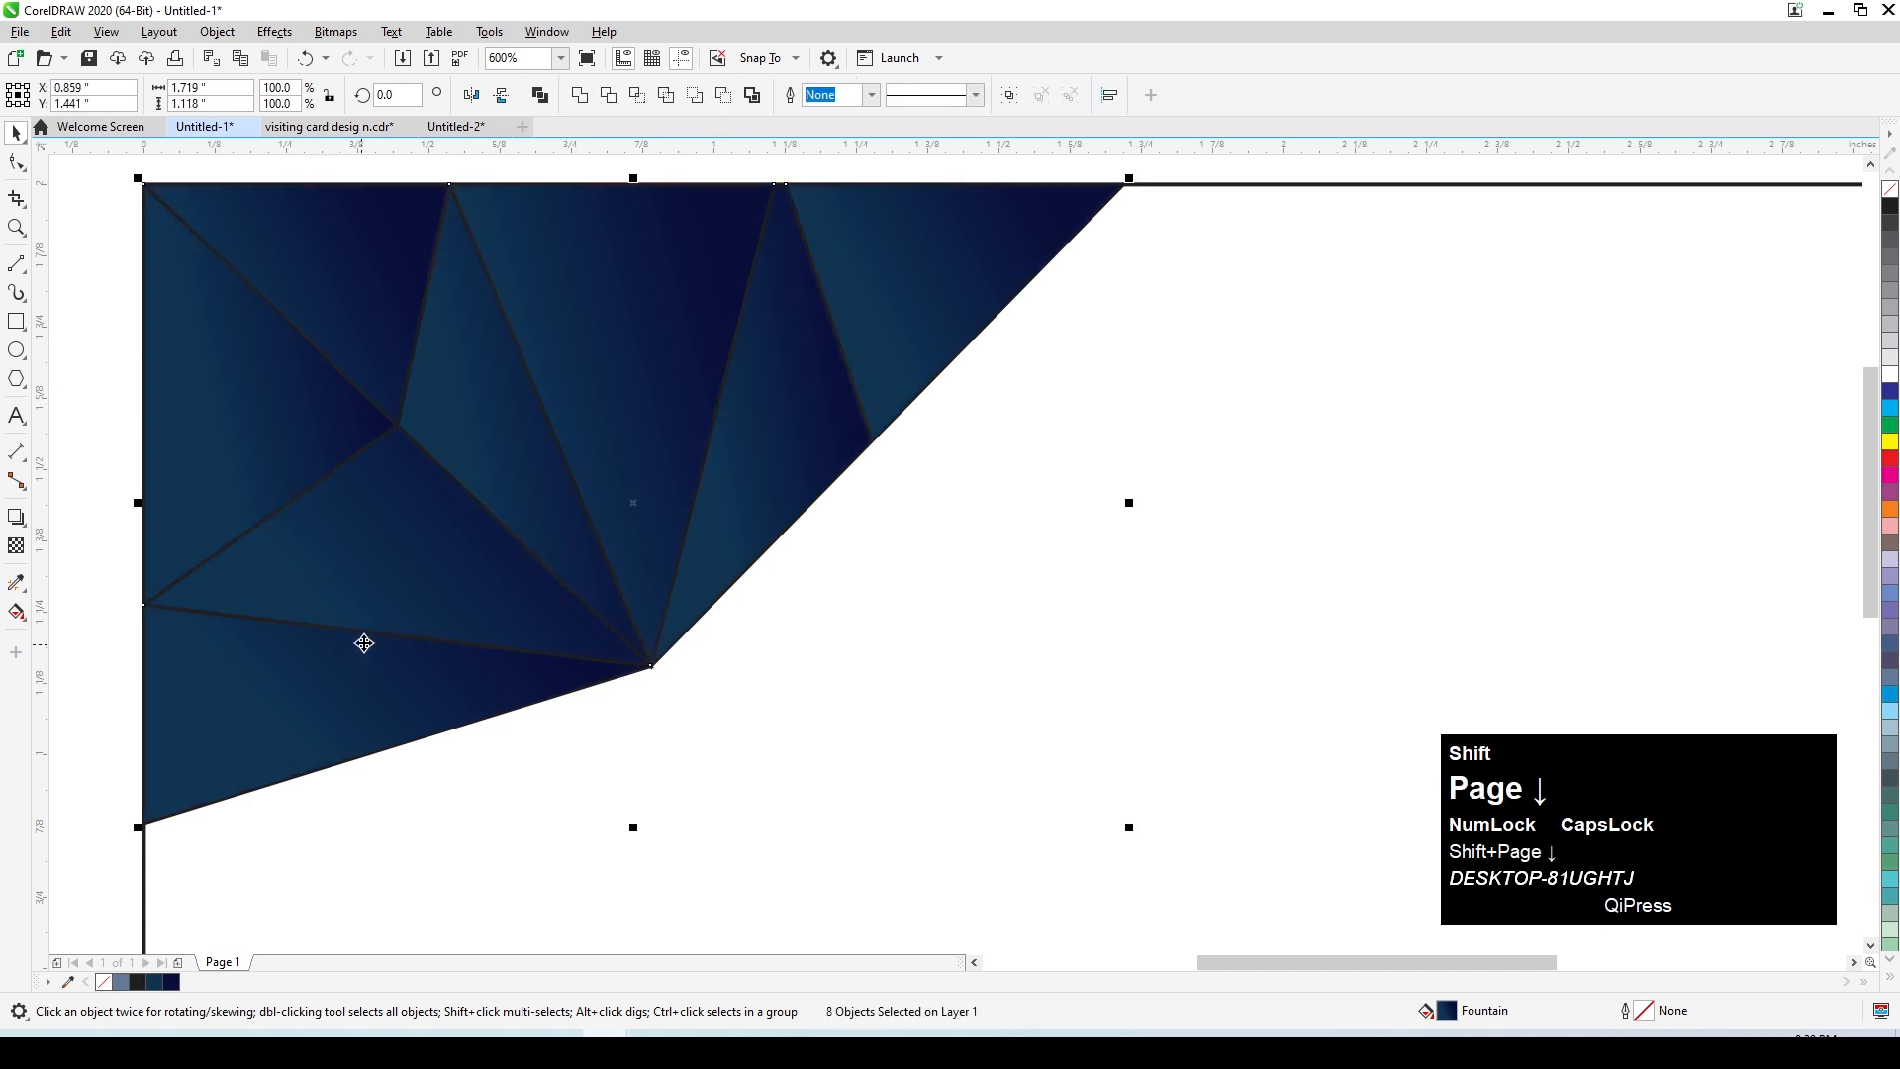
click(568, 798)
Step: Select two of the dividing lines over the facets, checking the selection with trial moves and undoing them
click(505, 648)
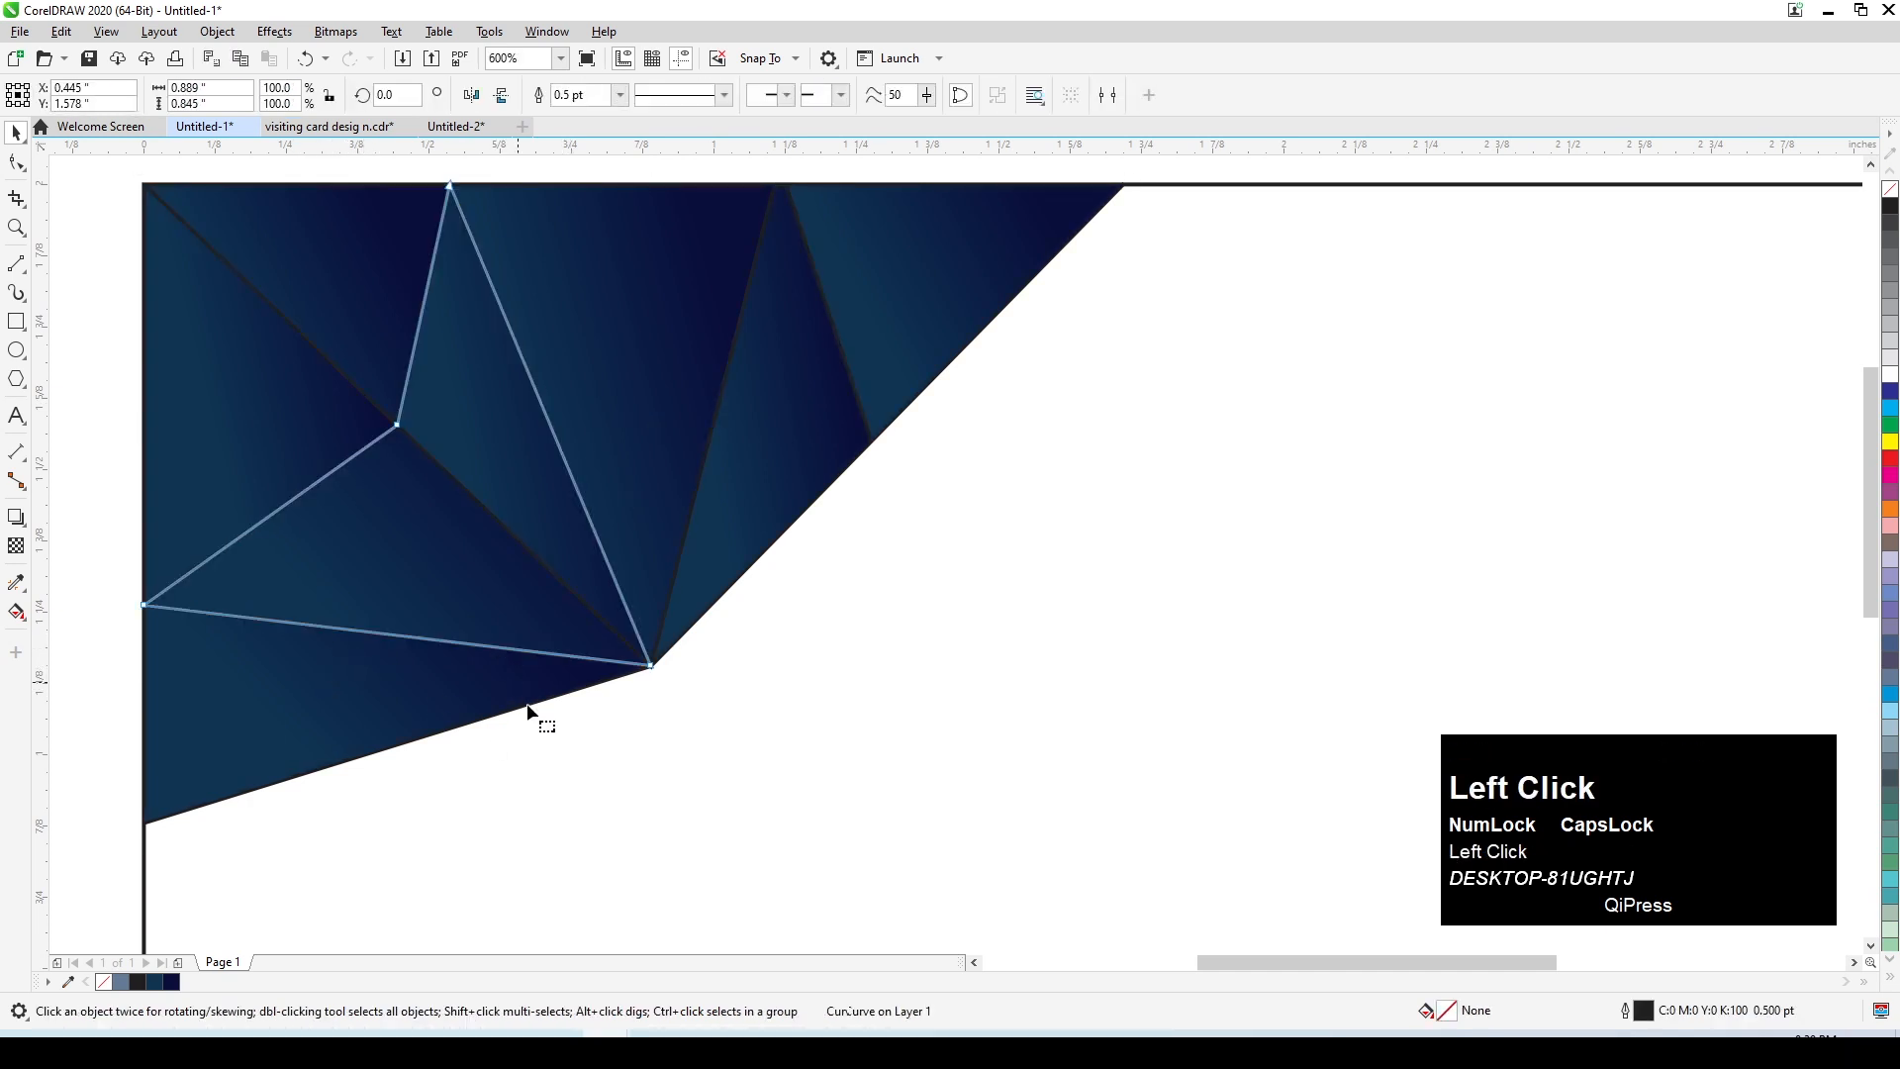
key(space)
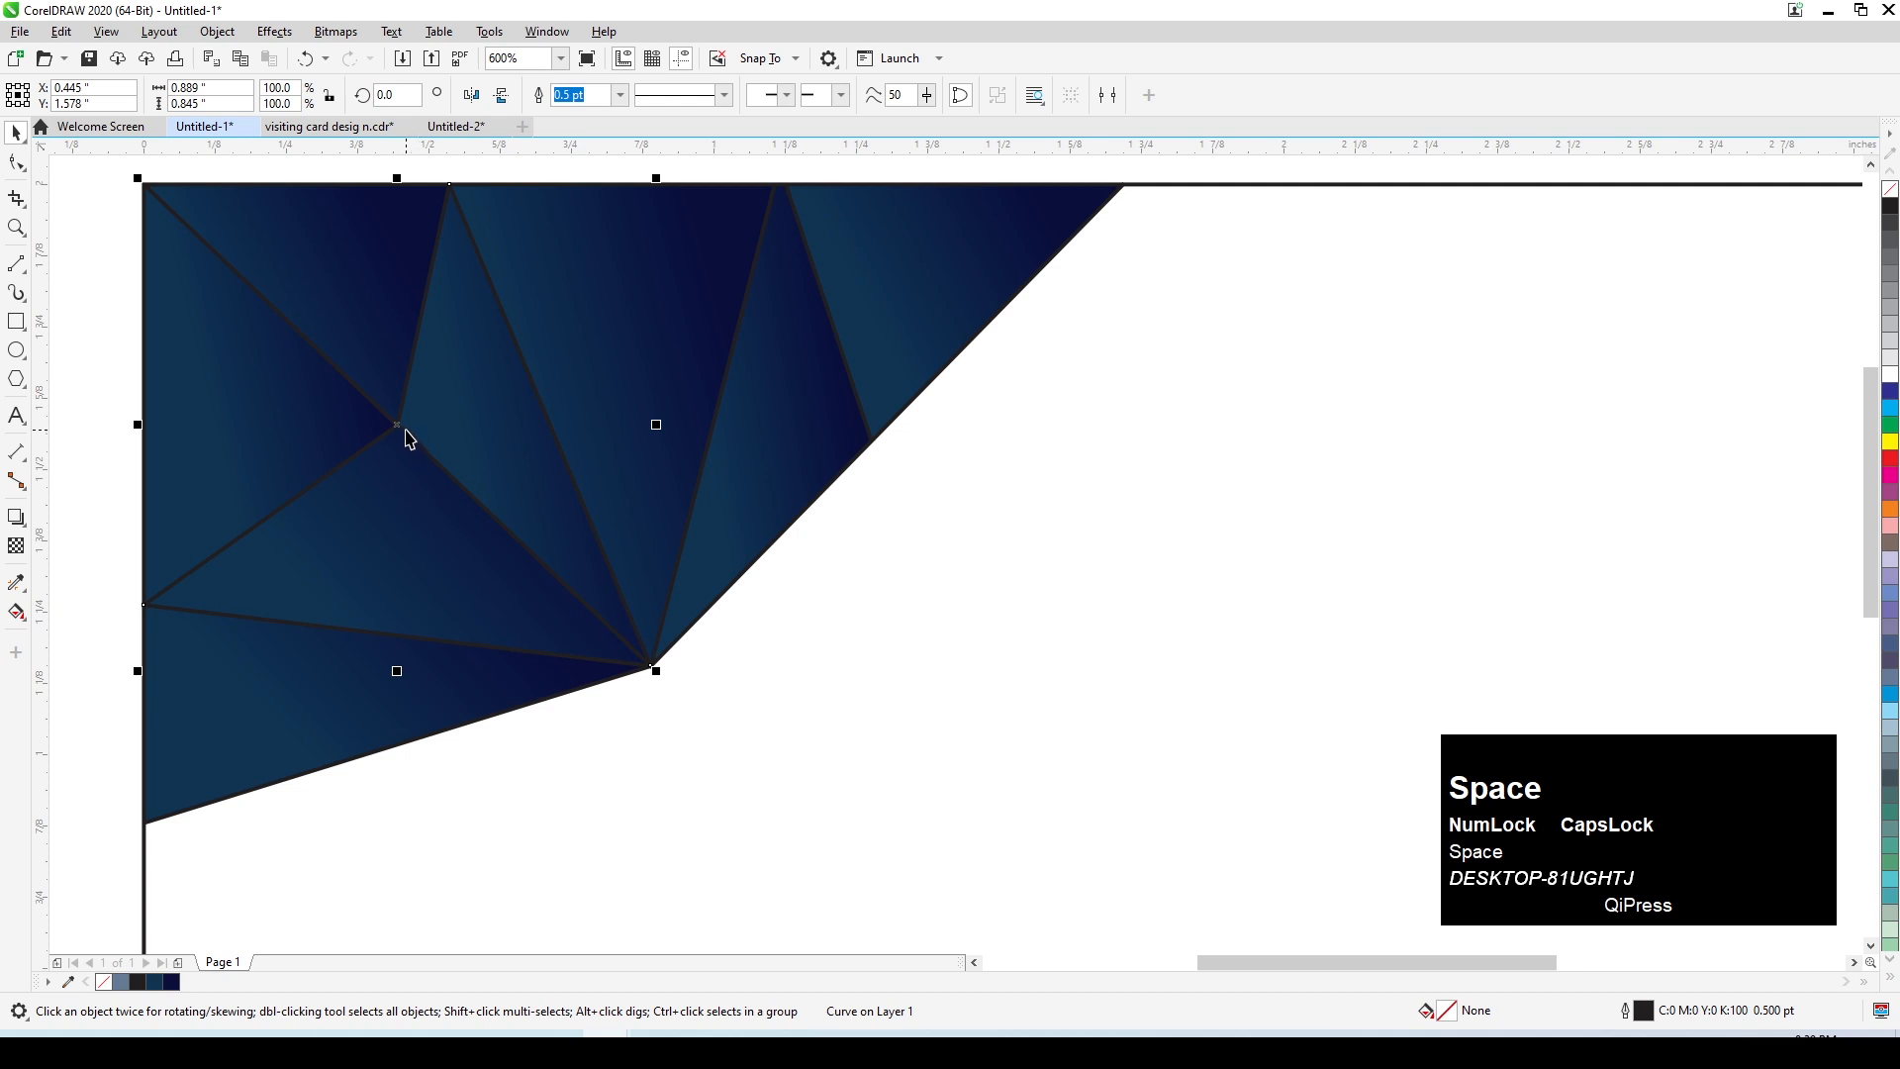
drag(410, 441, 408, 497)
key(ctrl+z)
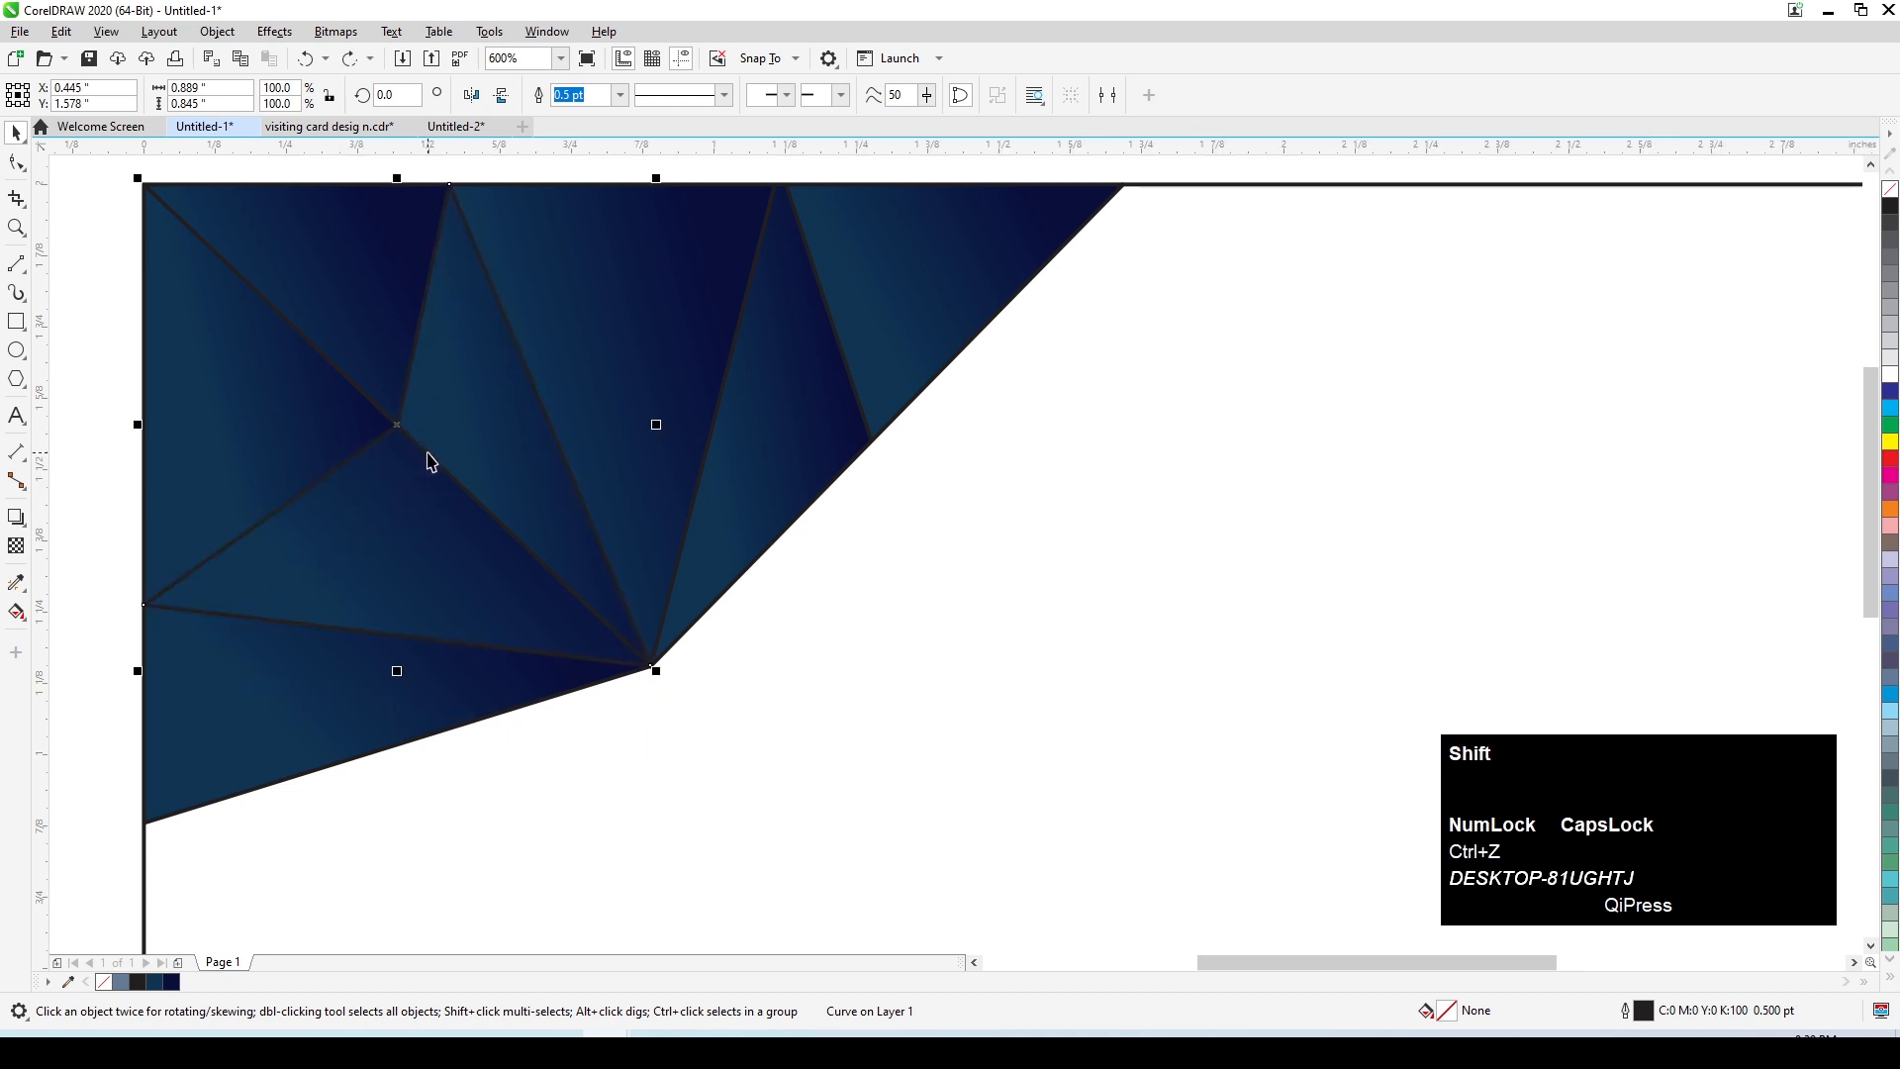
shift+click(436, 454)
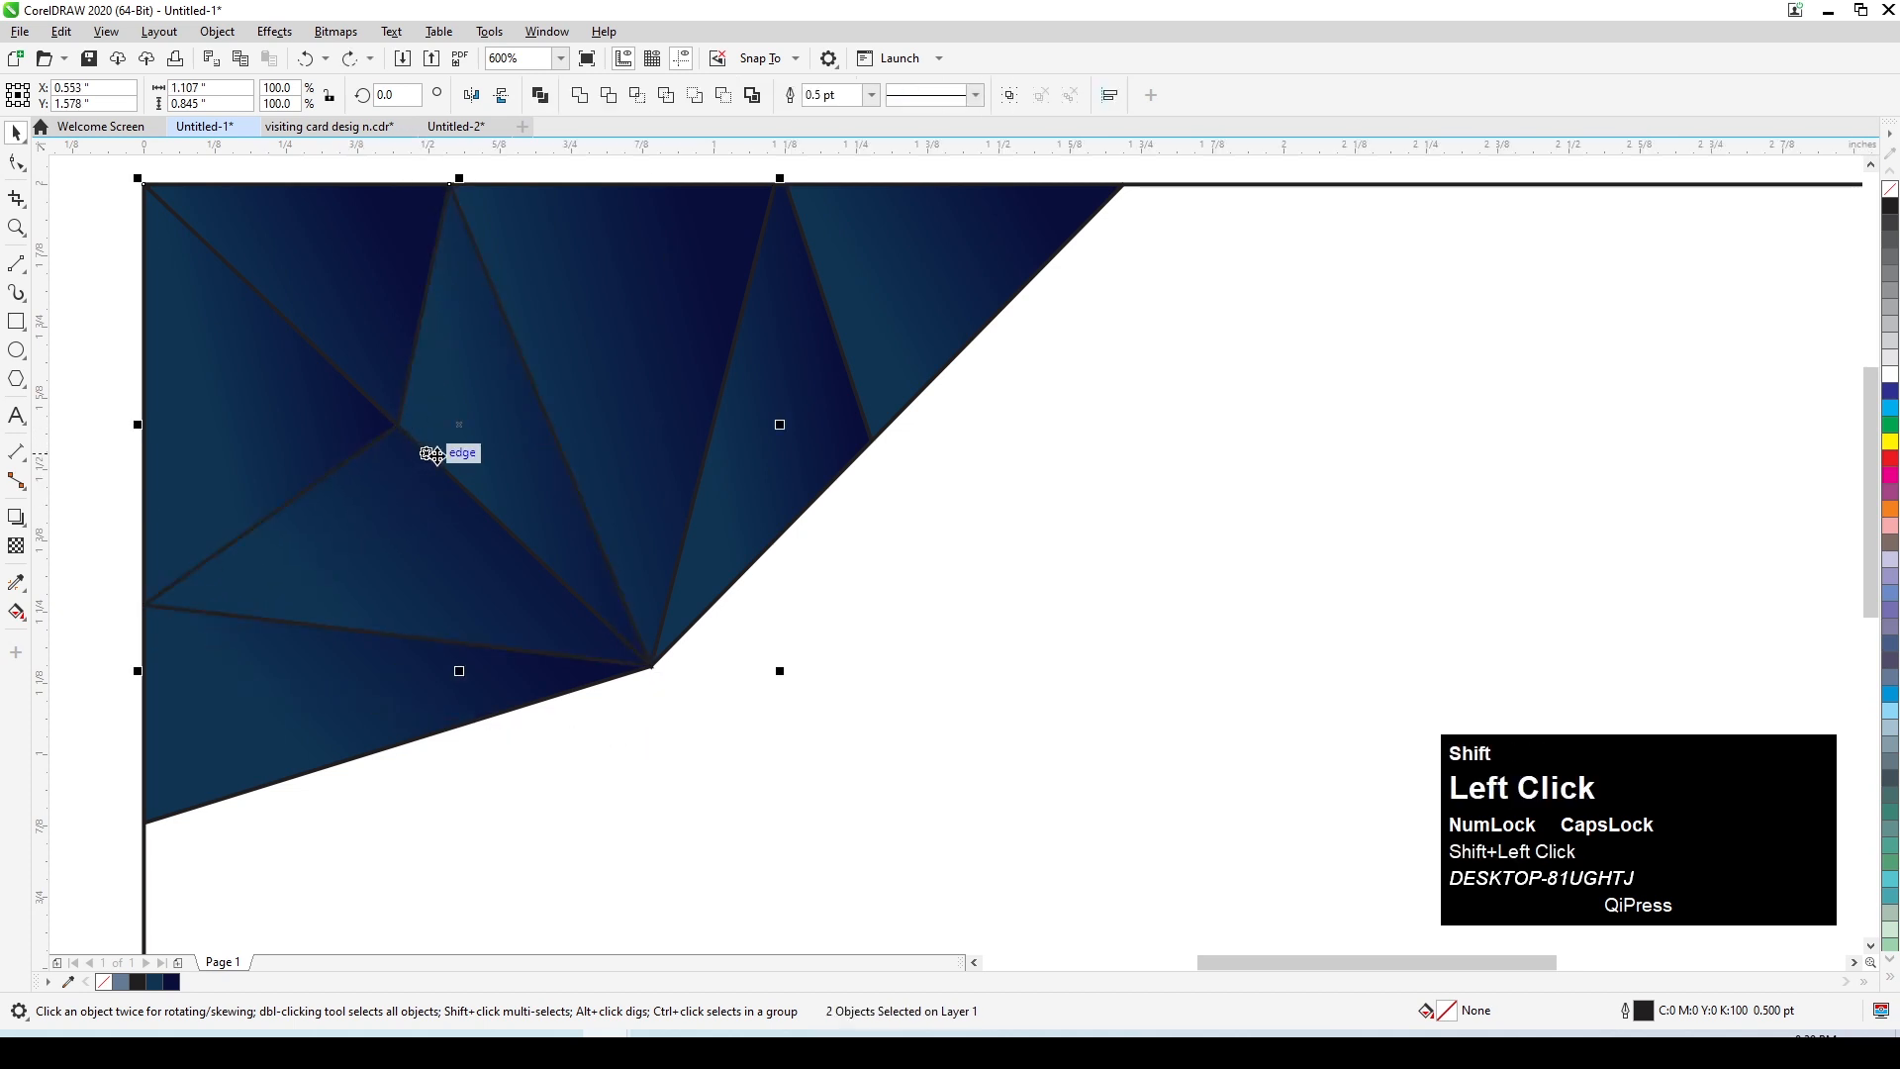
shift+click(561, 450)
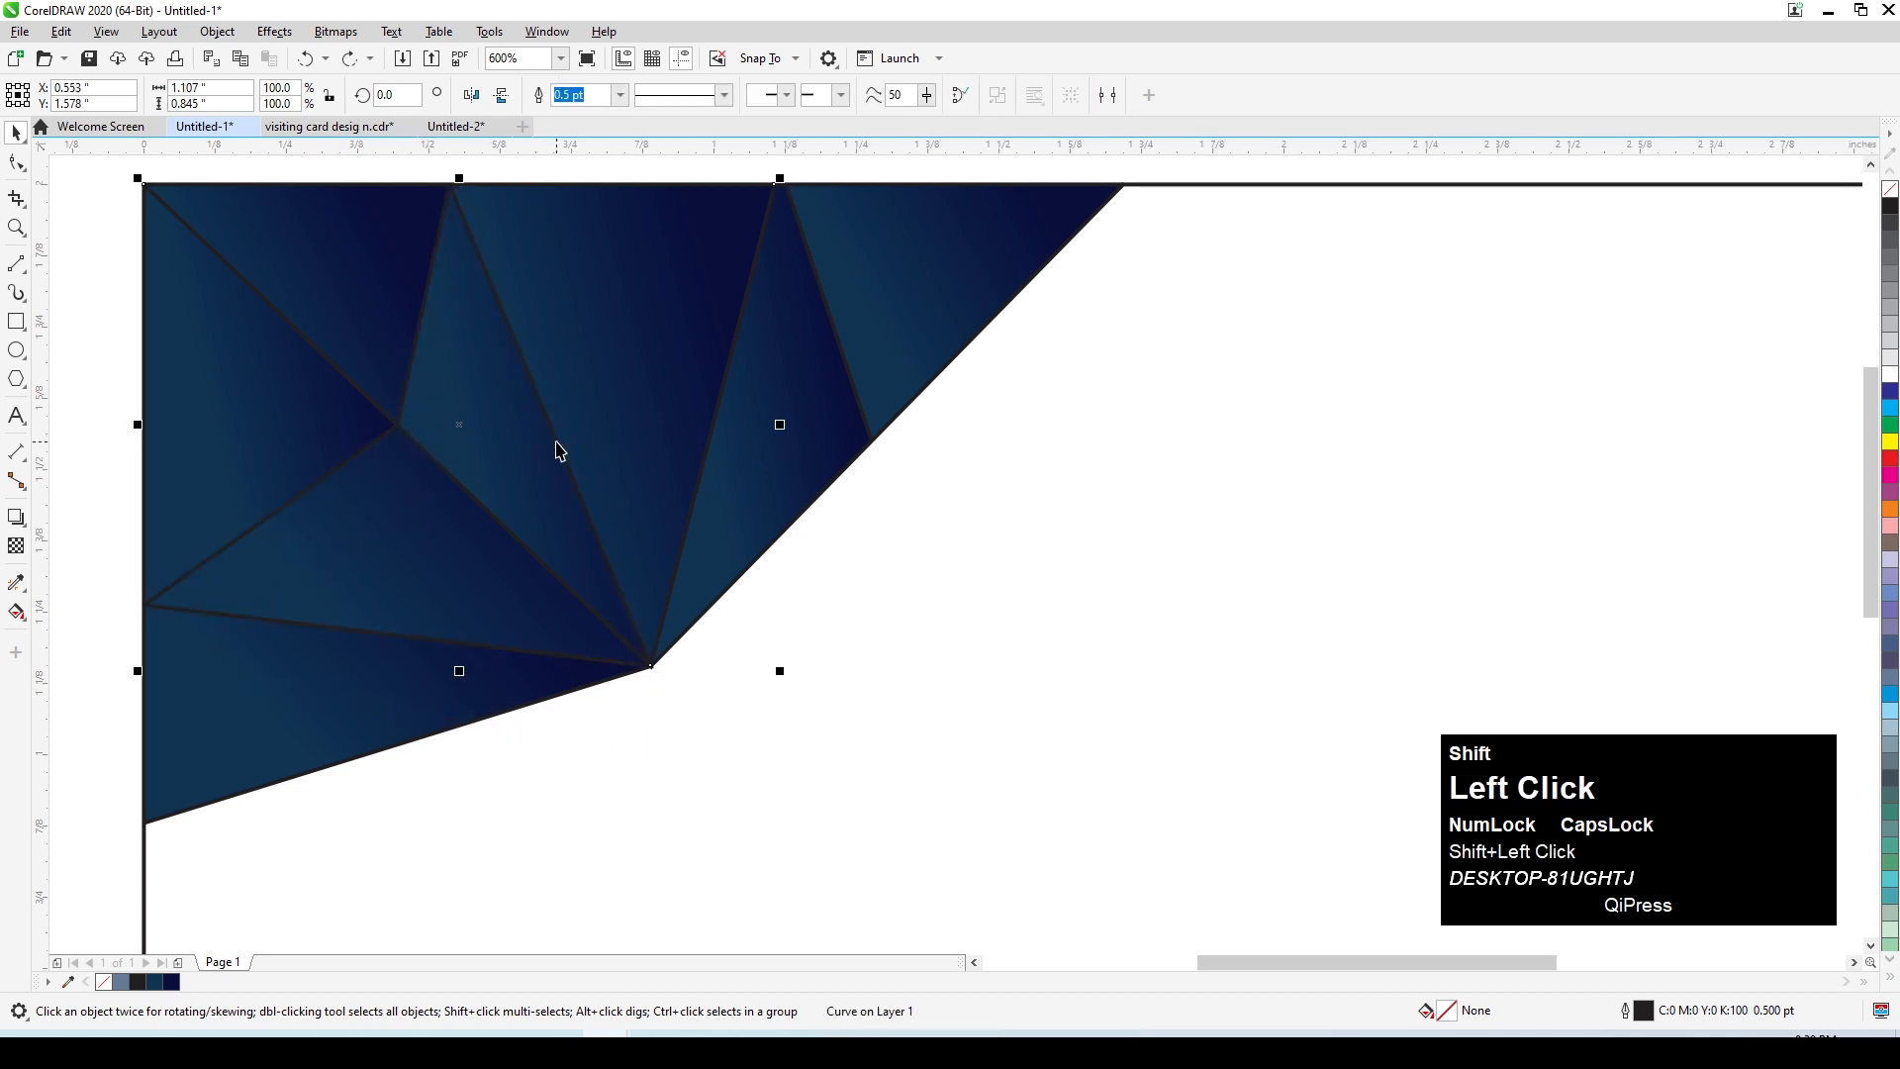
shift+click(699, 478)
shift+click(700, 472)
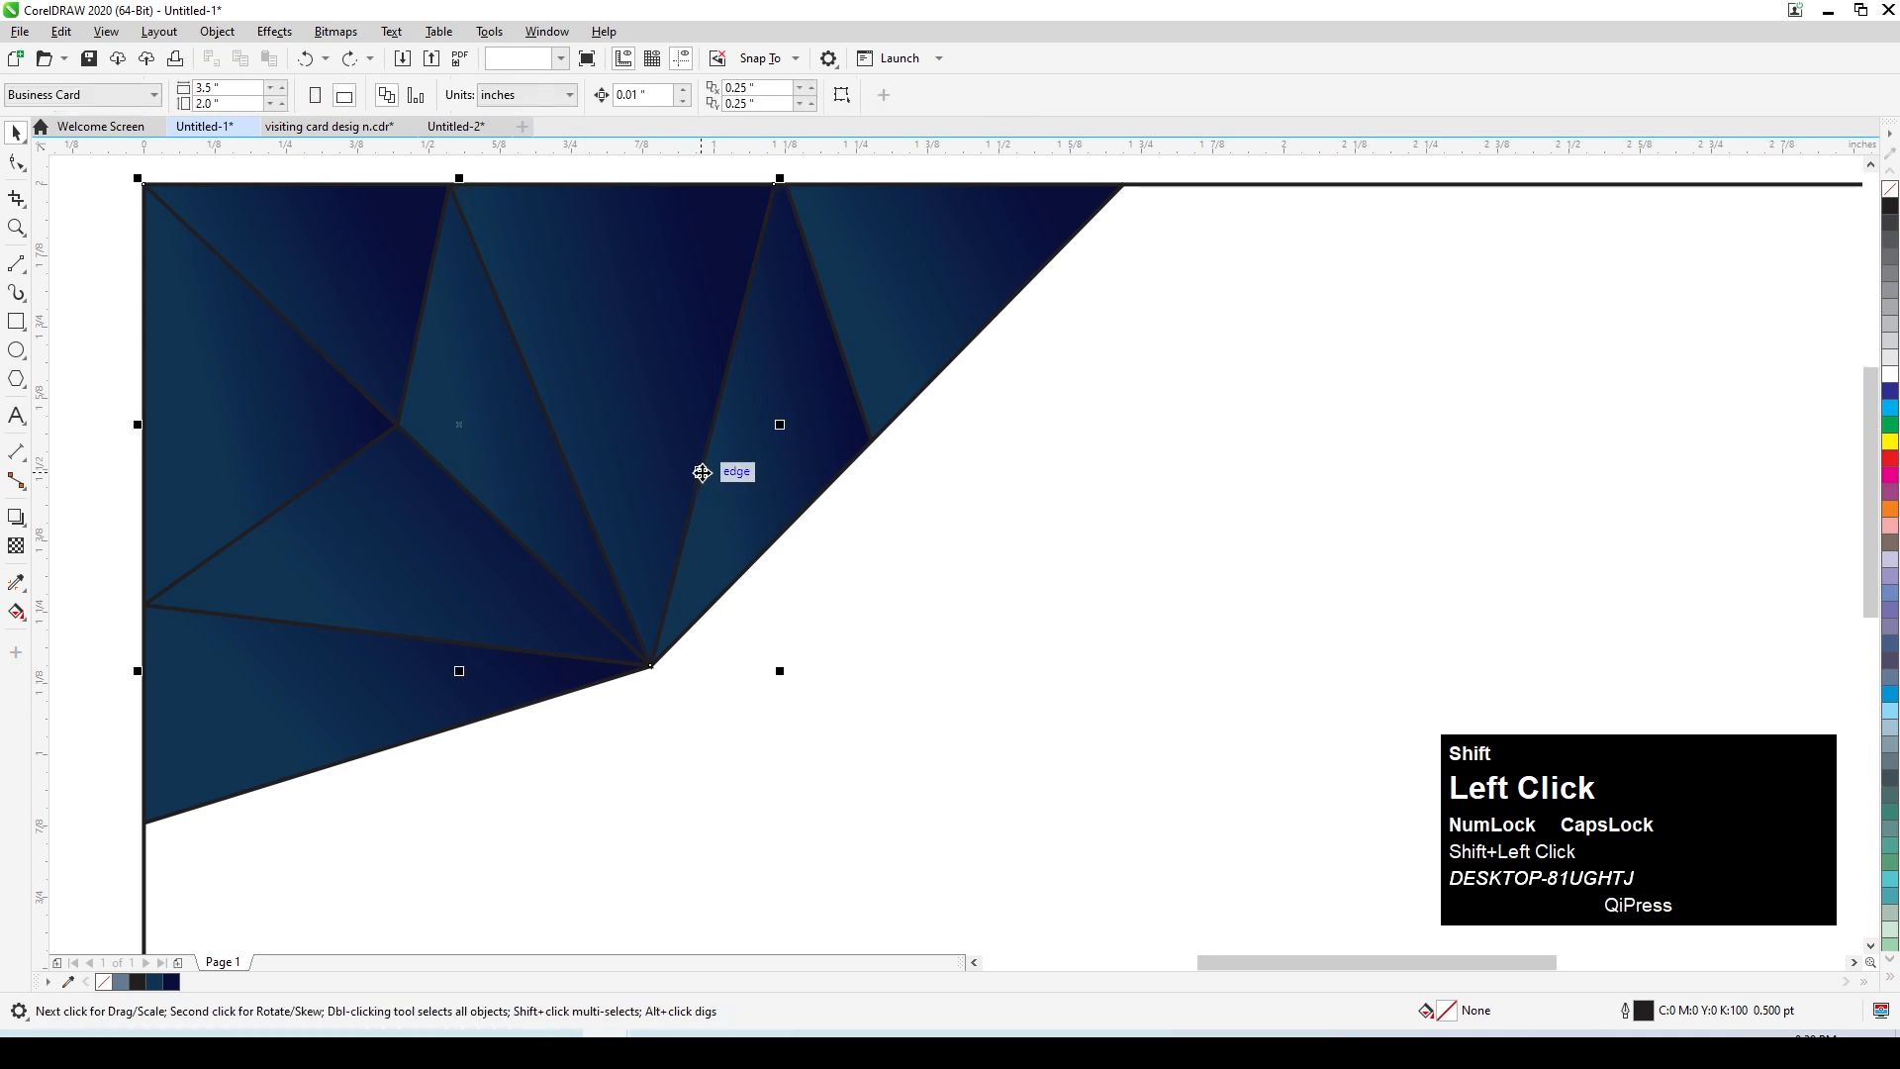
shift+click(863, 419)
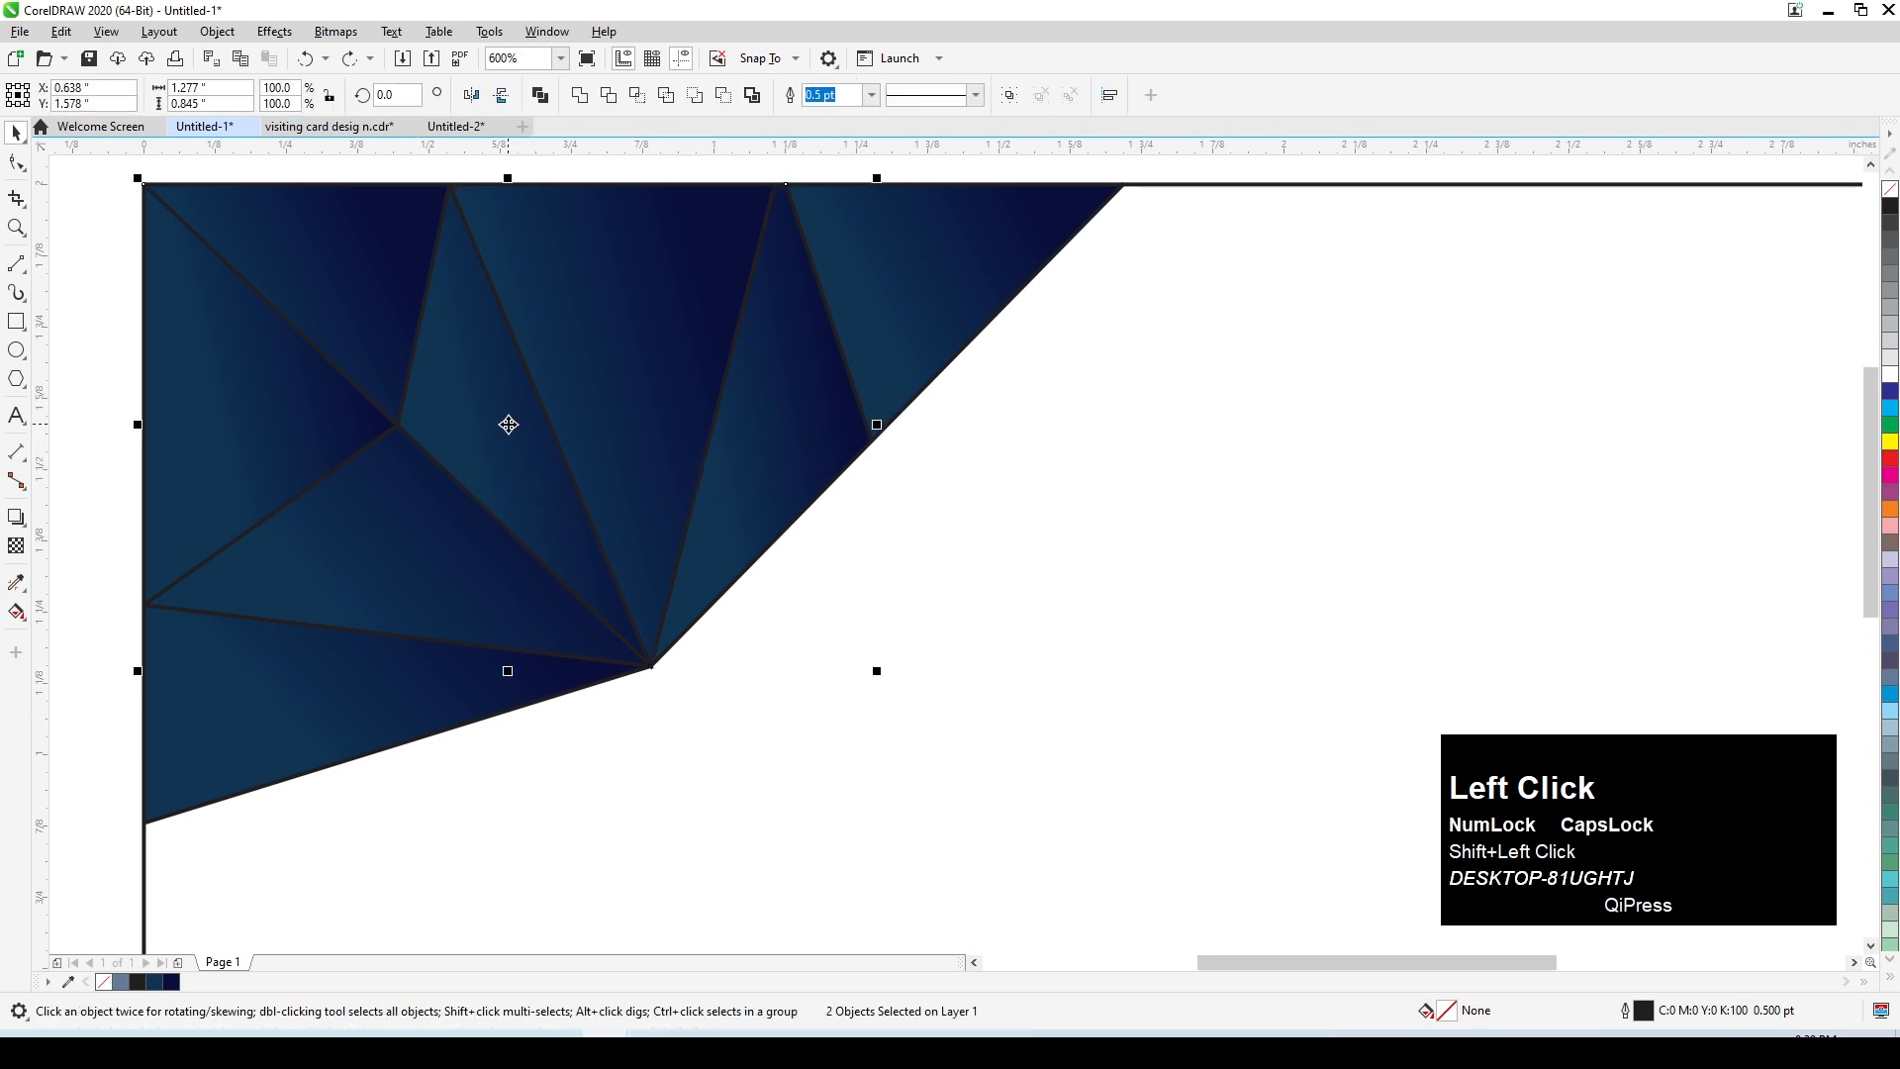
drag(508, 424, 820, 597)
key(ctrl+z)
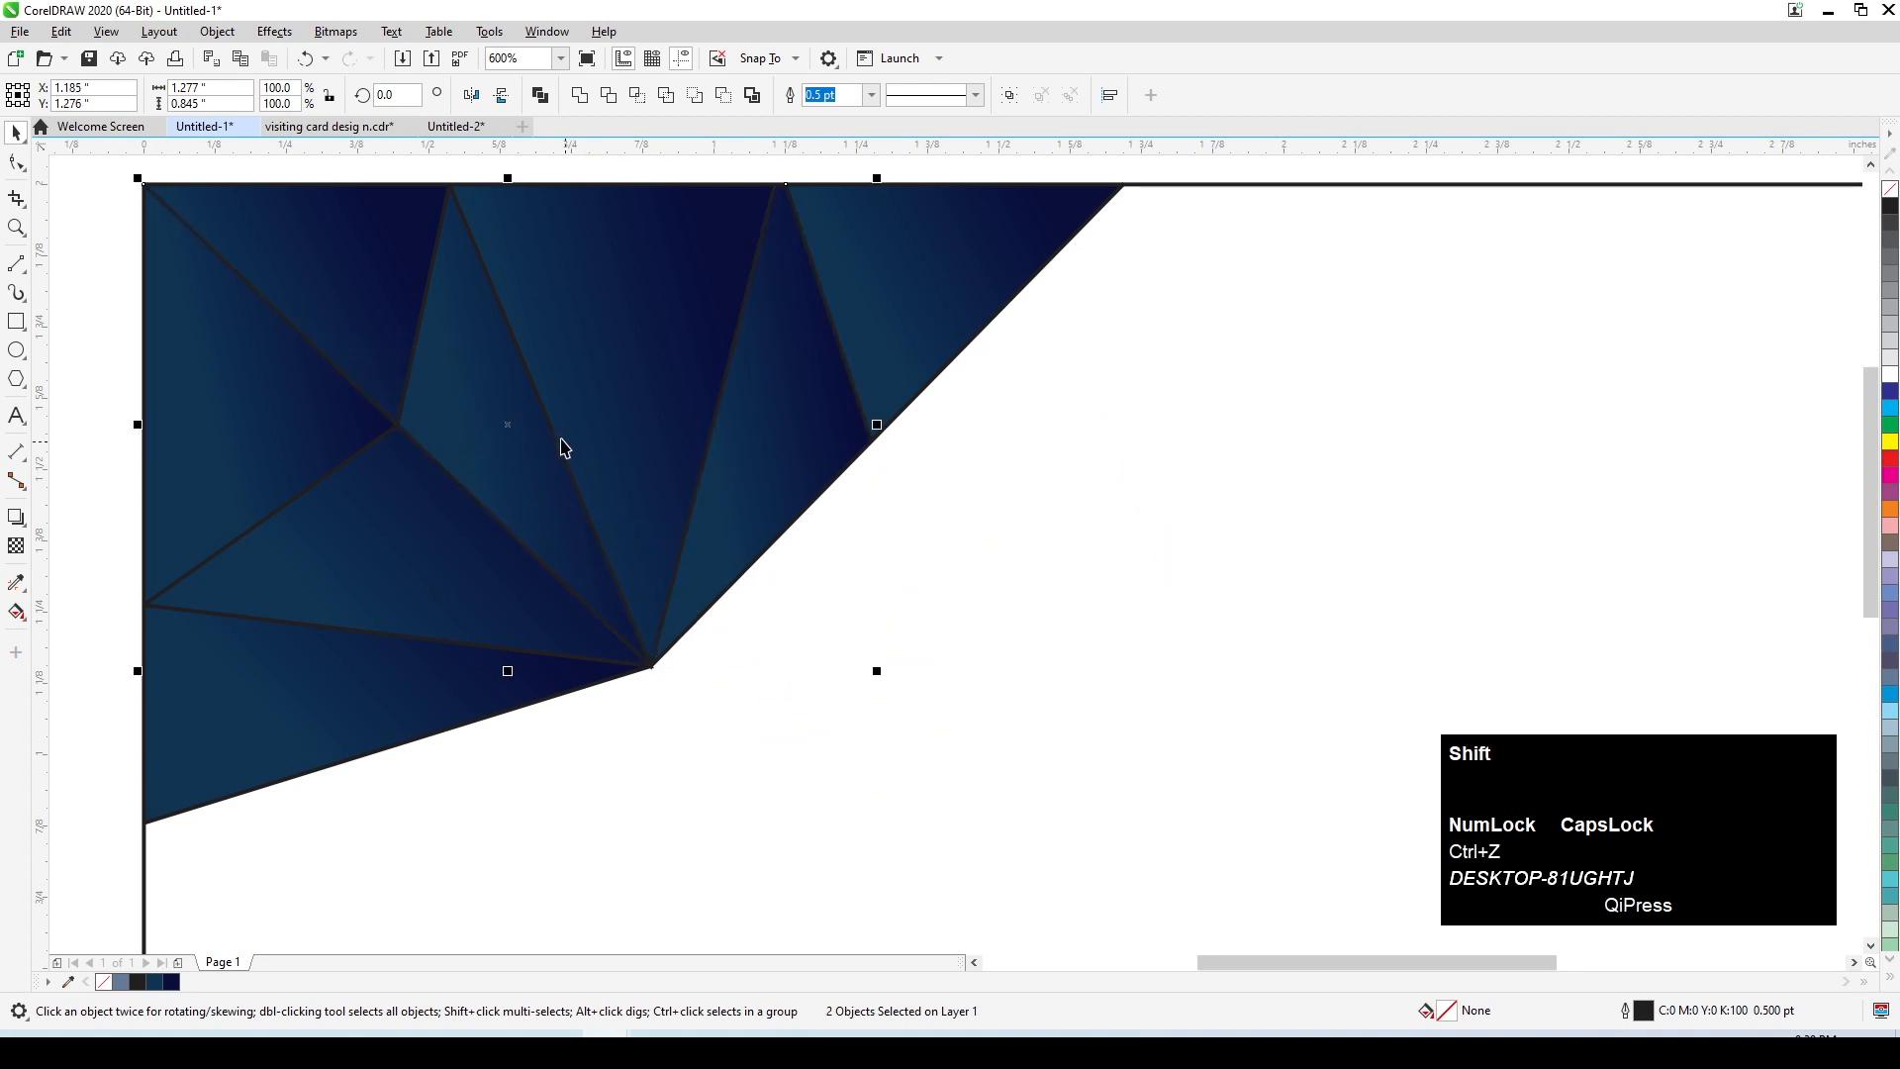
Step: Add the third dividing line to the selection, undo the trial moves, and group the three lines
shift+click(554, 435)
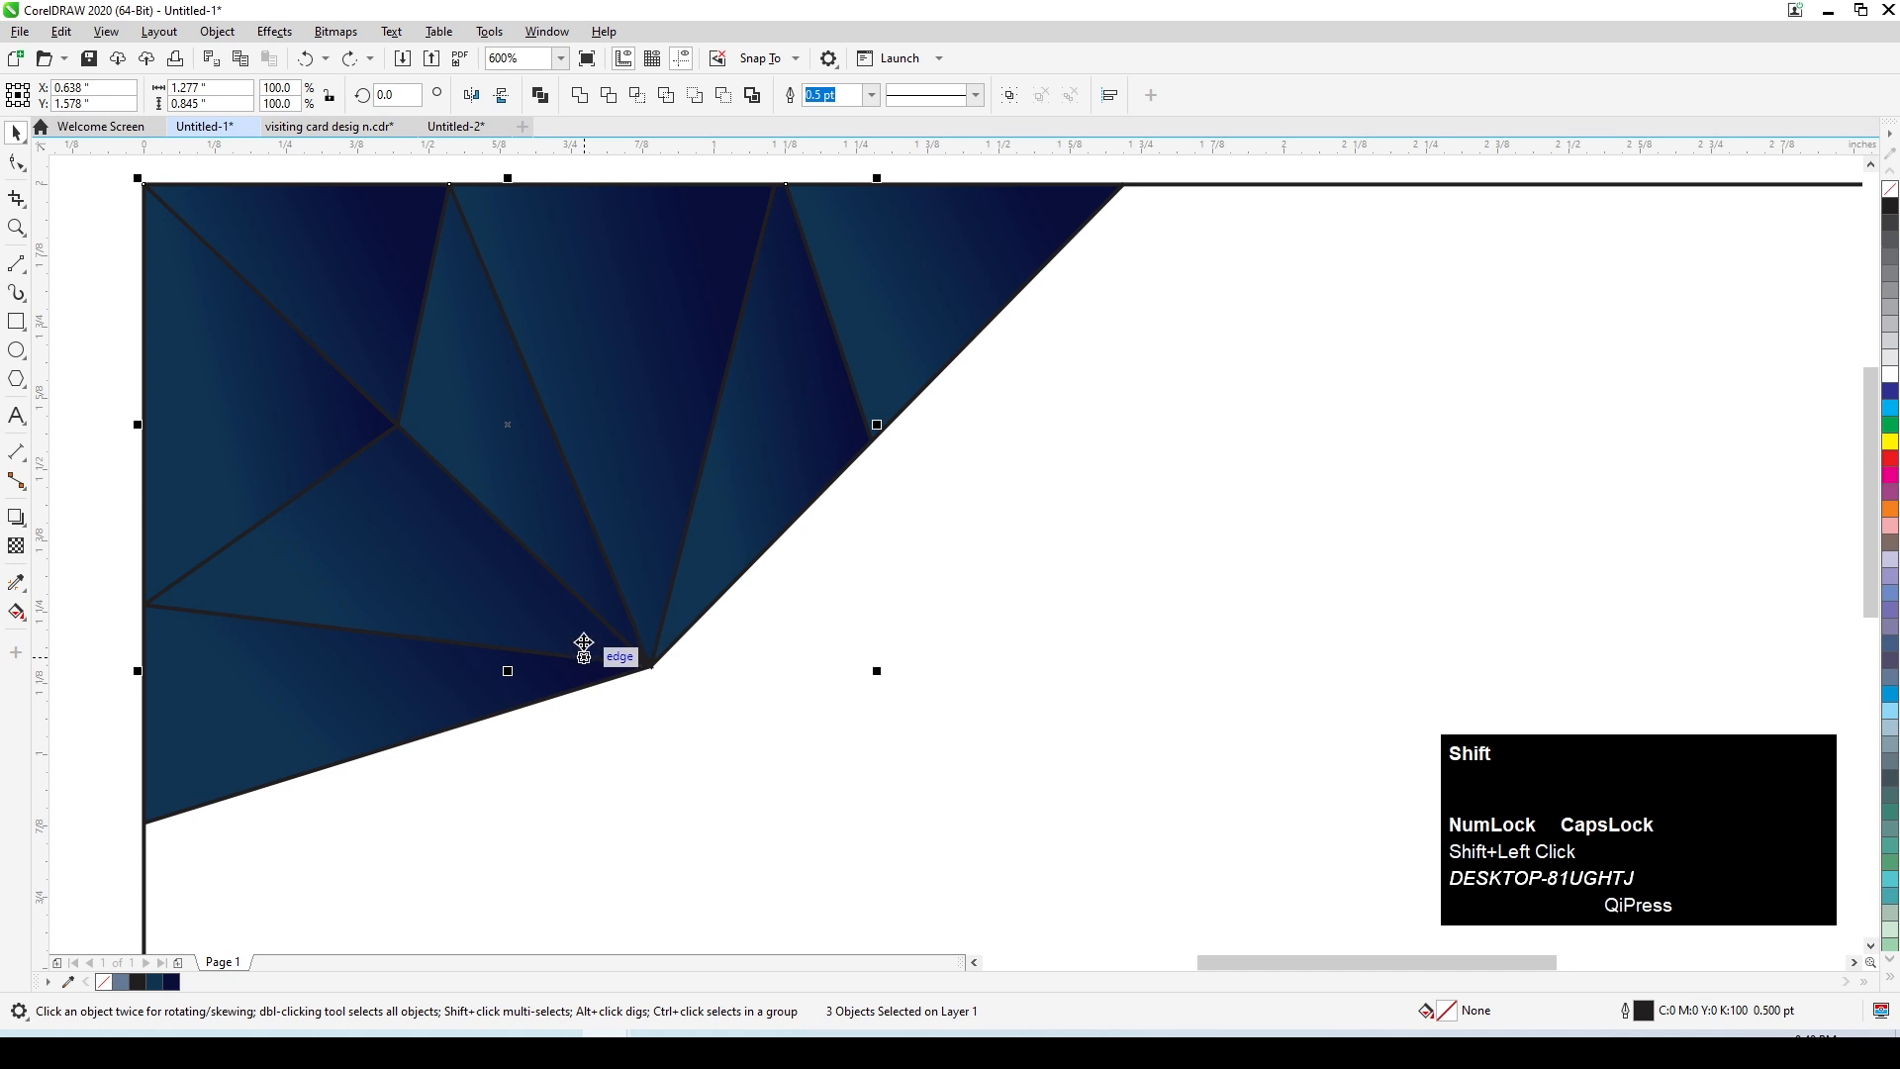
click(581, 606)
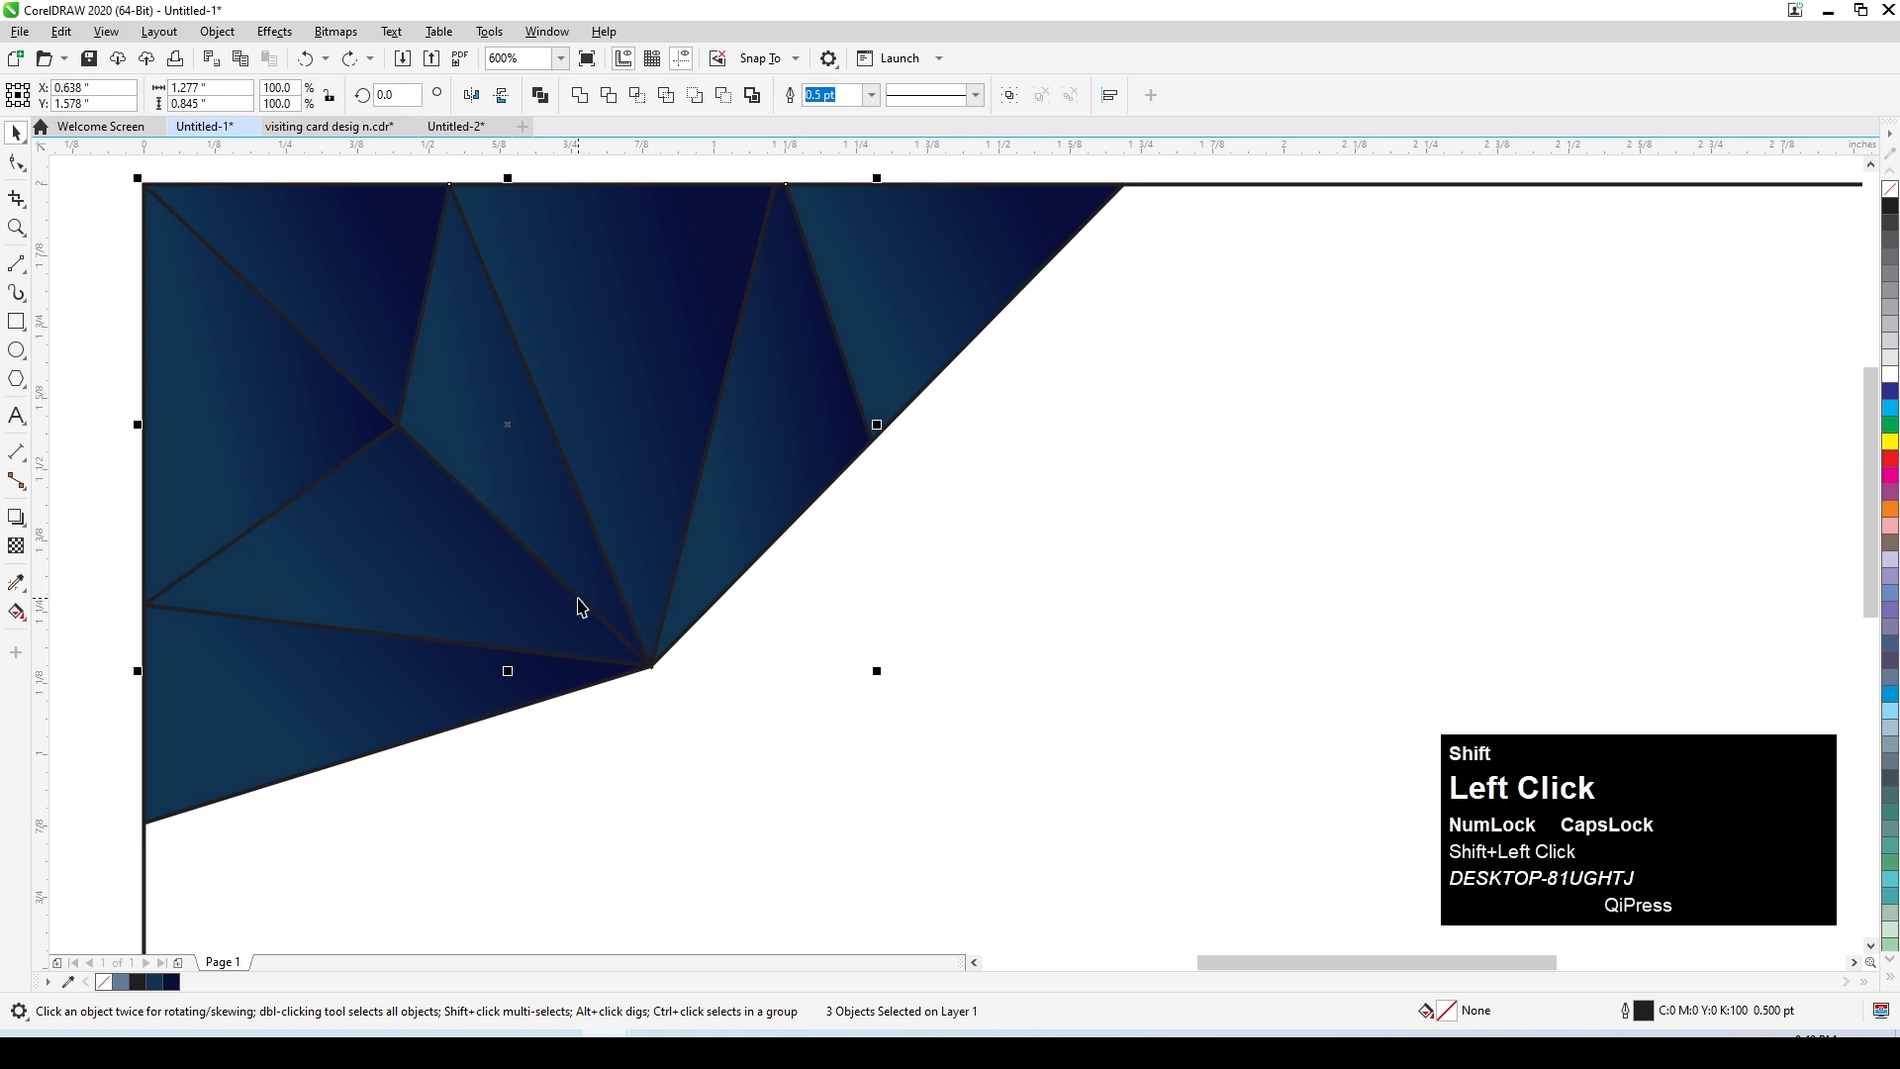
shift+click(570, 662)
shift+click(569, 658)
drag(512, 429, 608, 569)
key(ctrl+z)
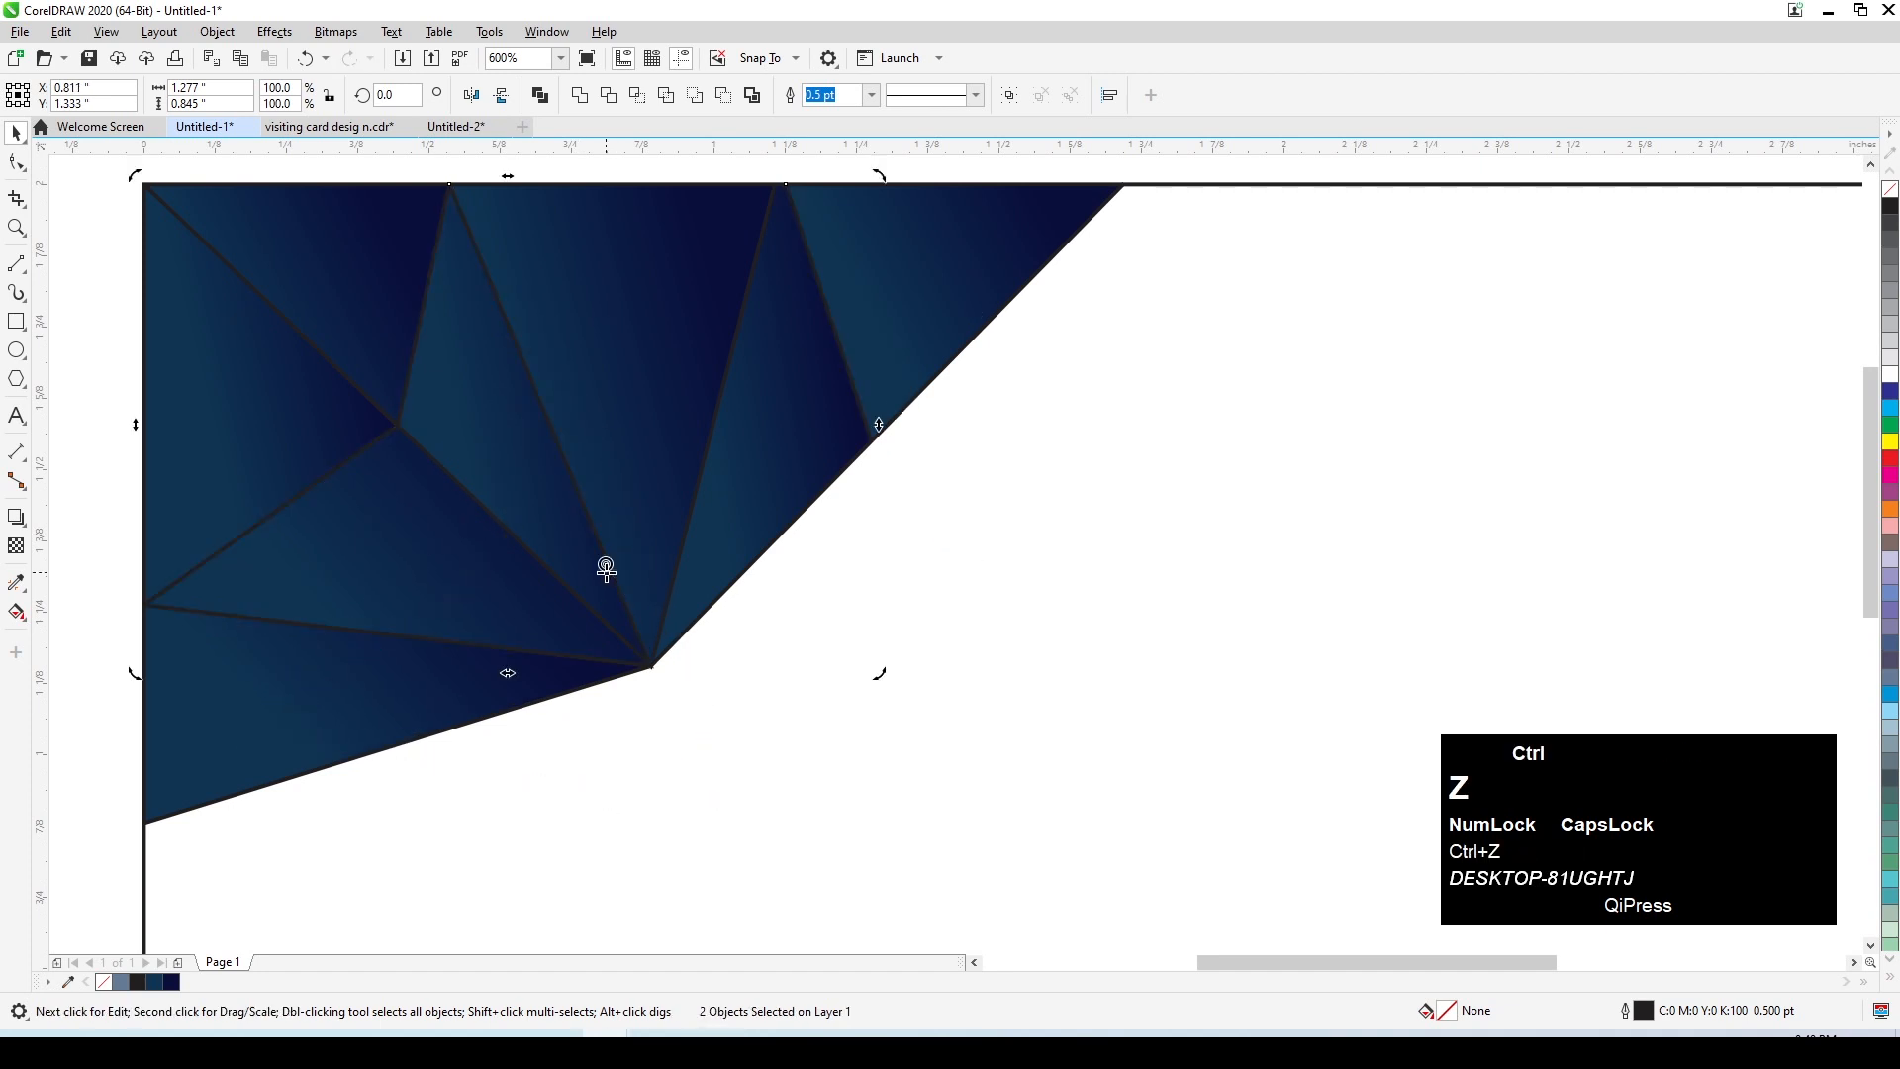
key(shift)
shift+click(709, 463)
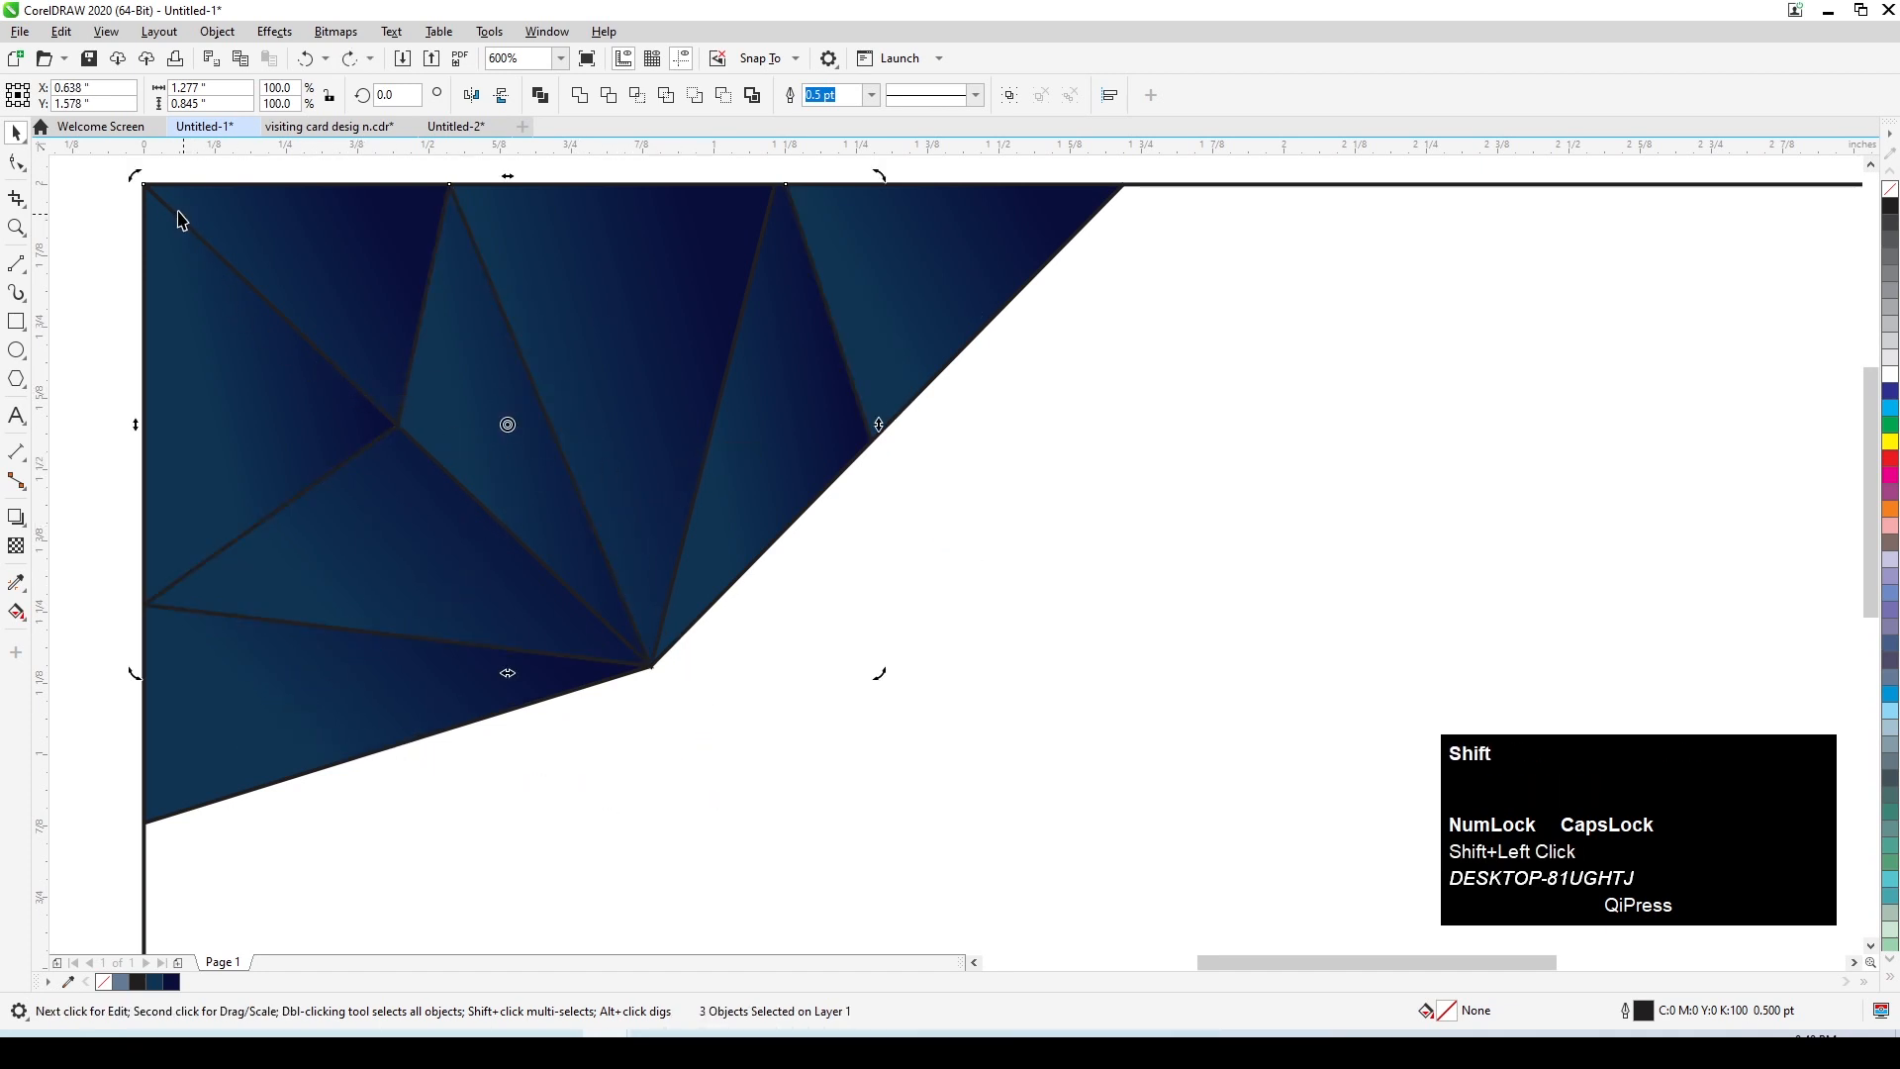
click(510, 425)
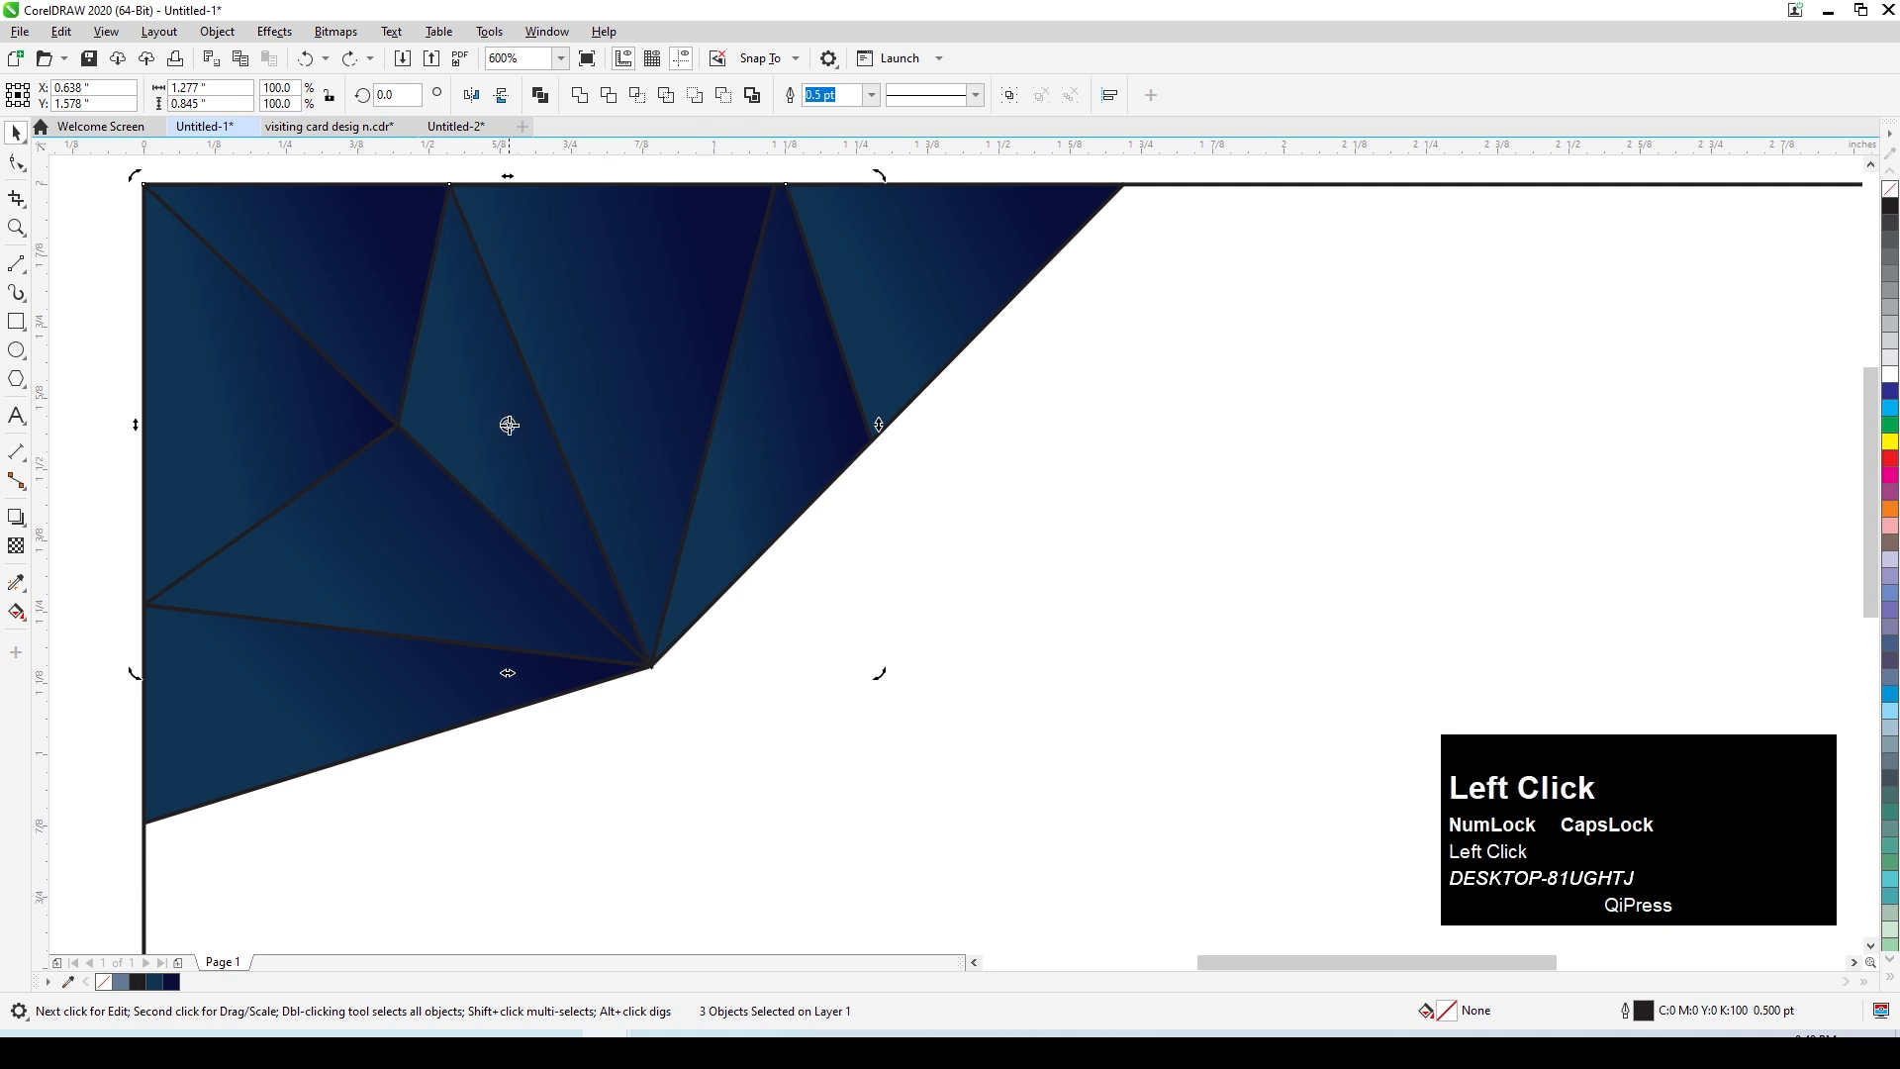
drag(516, 425, 707, 517)
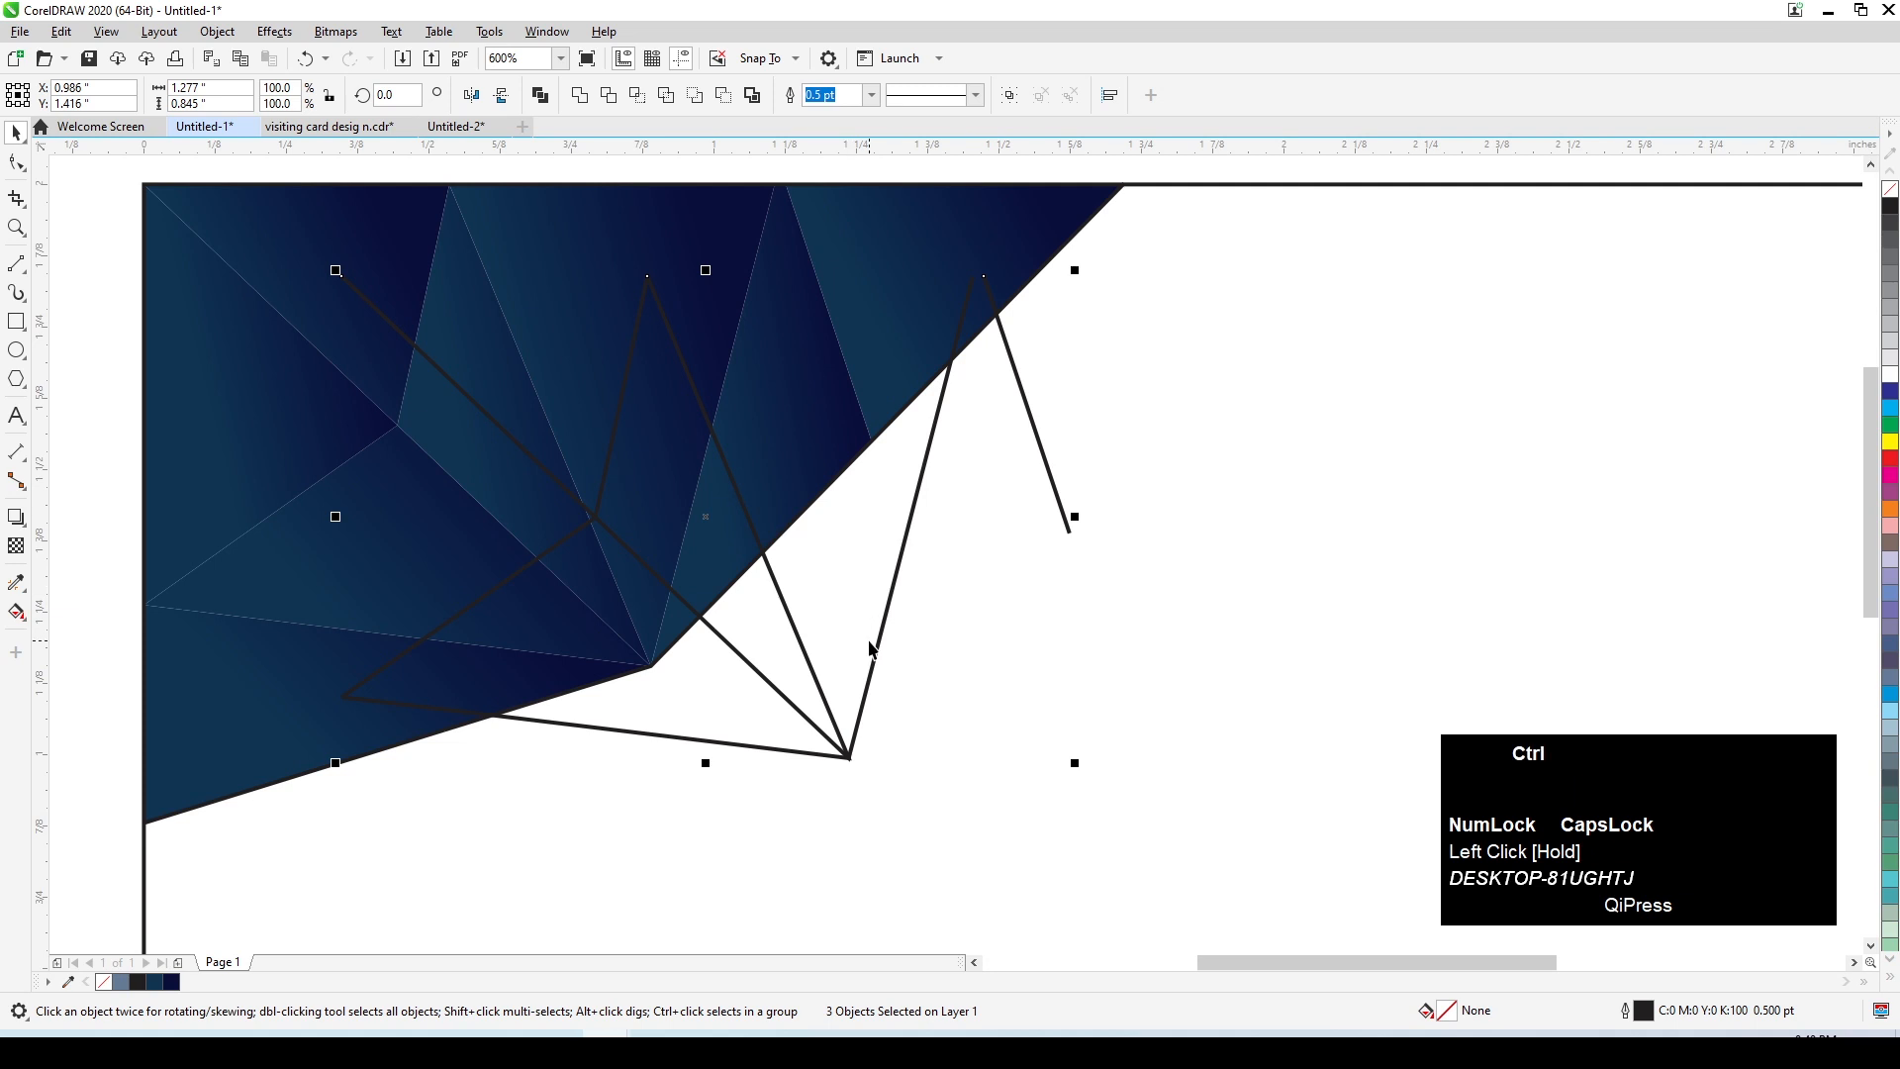
key(ctrl+z)
key(ctrl+g)
Step: Set the grouped dividing lines' outline colour to white after trying yellow
scroll(544, 467, down, 3)
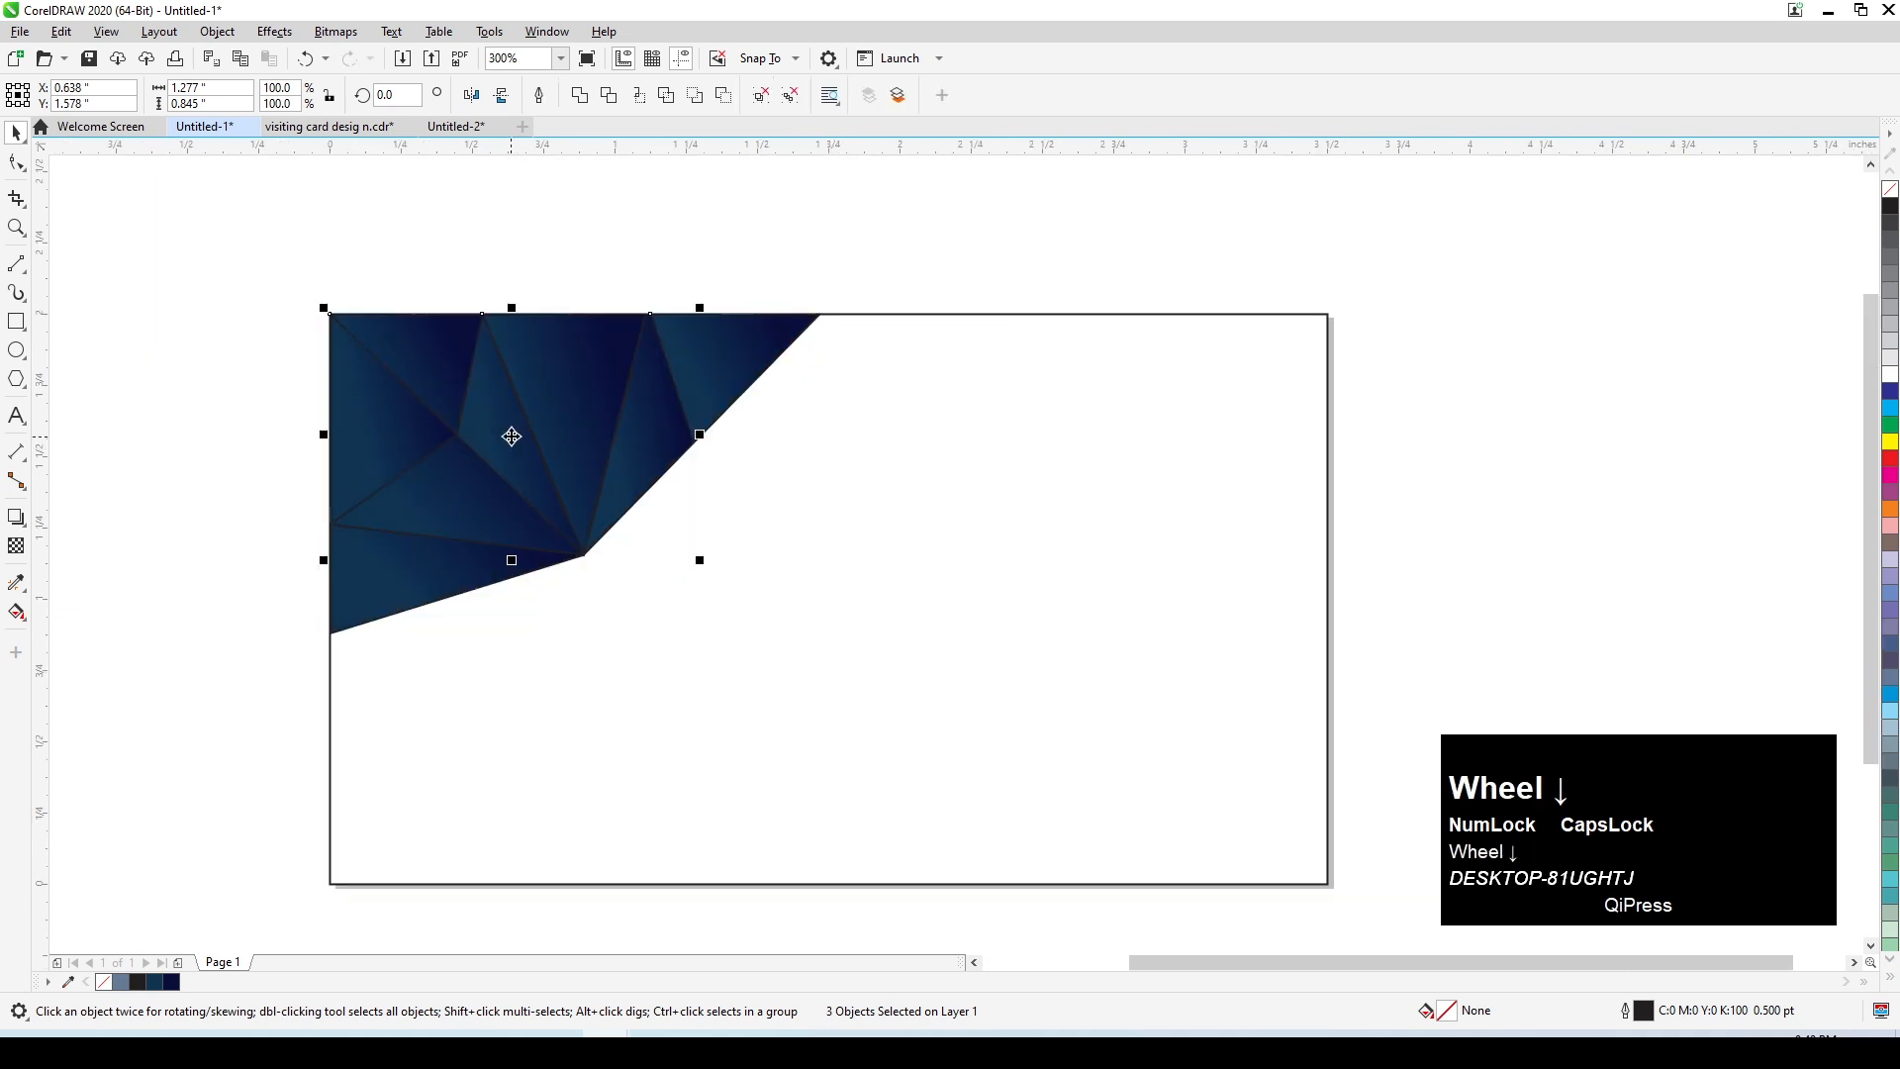
key(ctrl+z)
key(F2)
drag(636, 284, 1228, 566)
right_click(1889, 380)
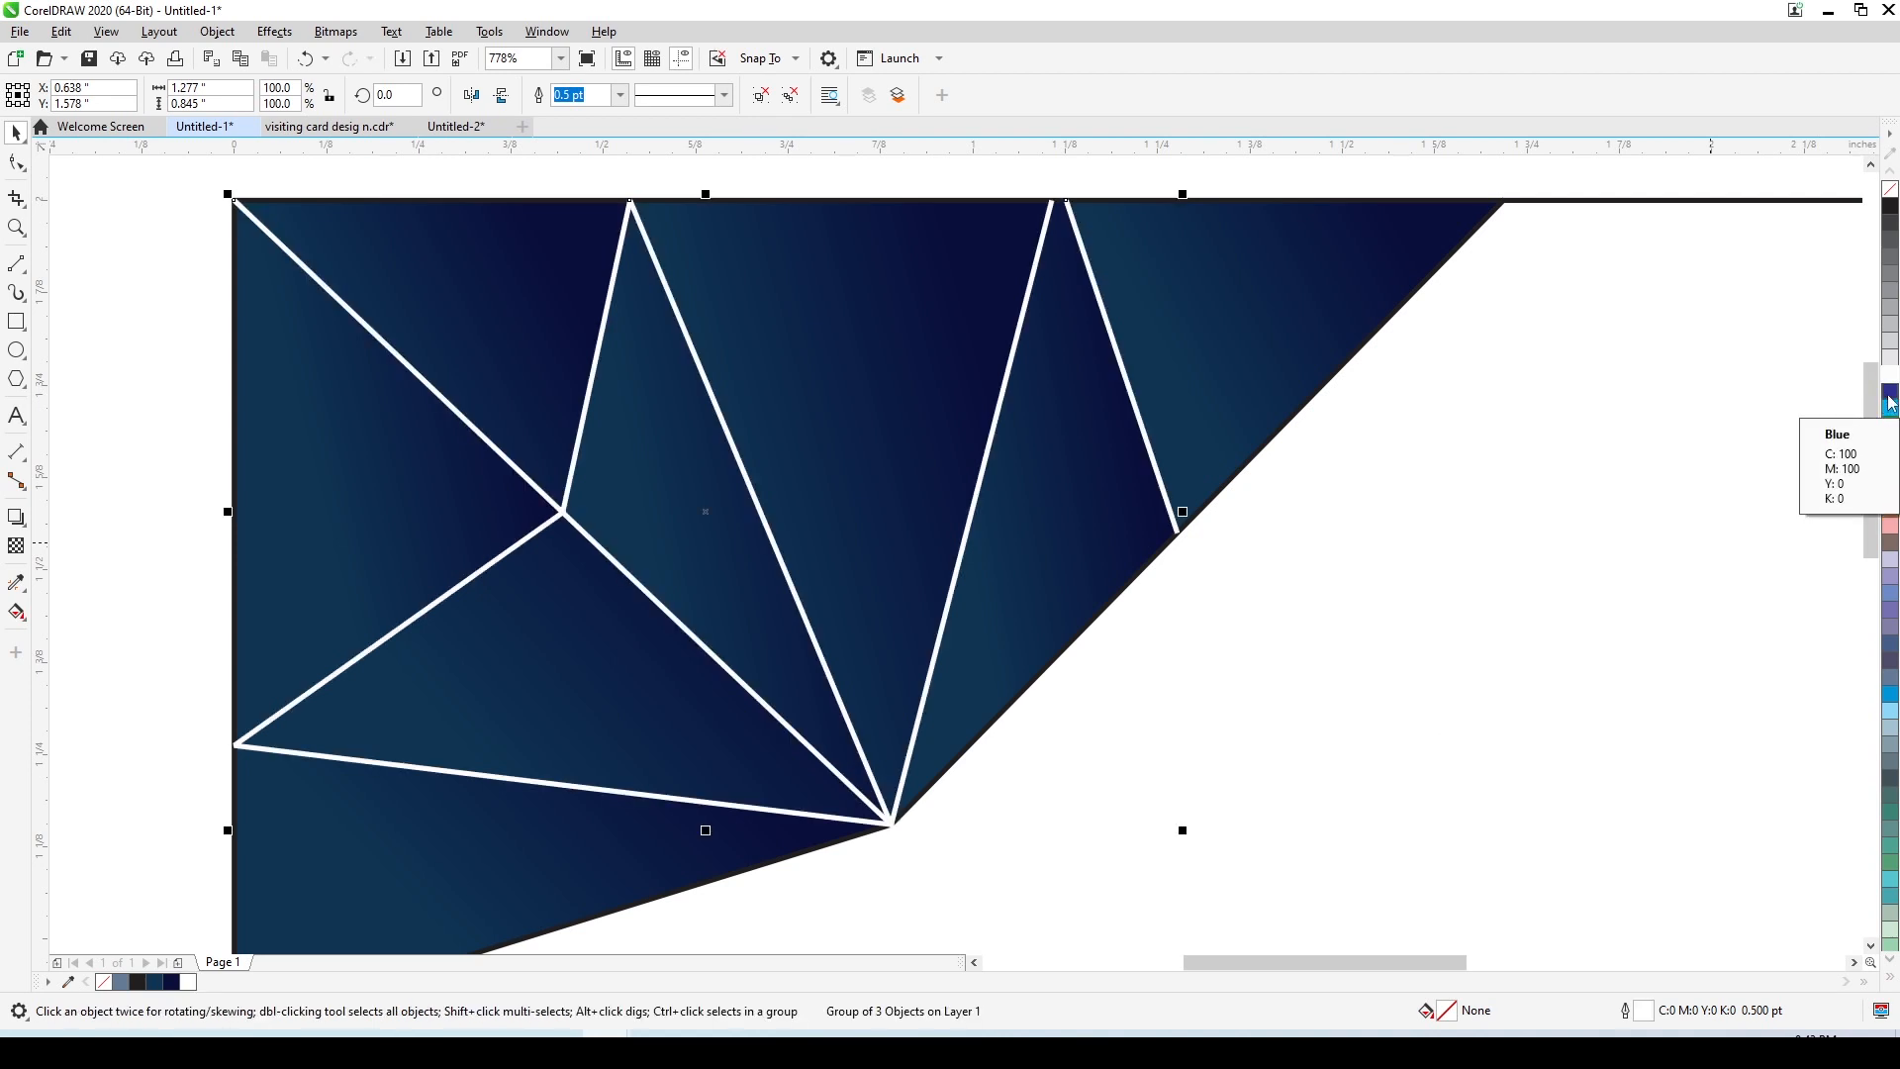
right_click(1890, 448)
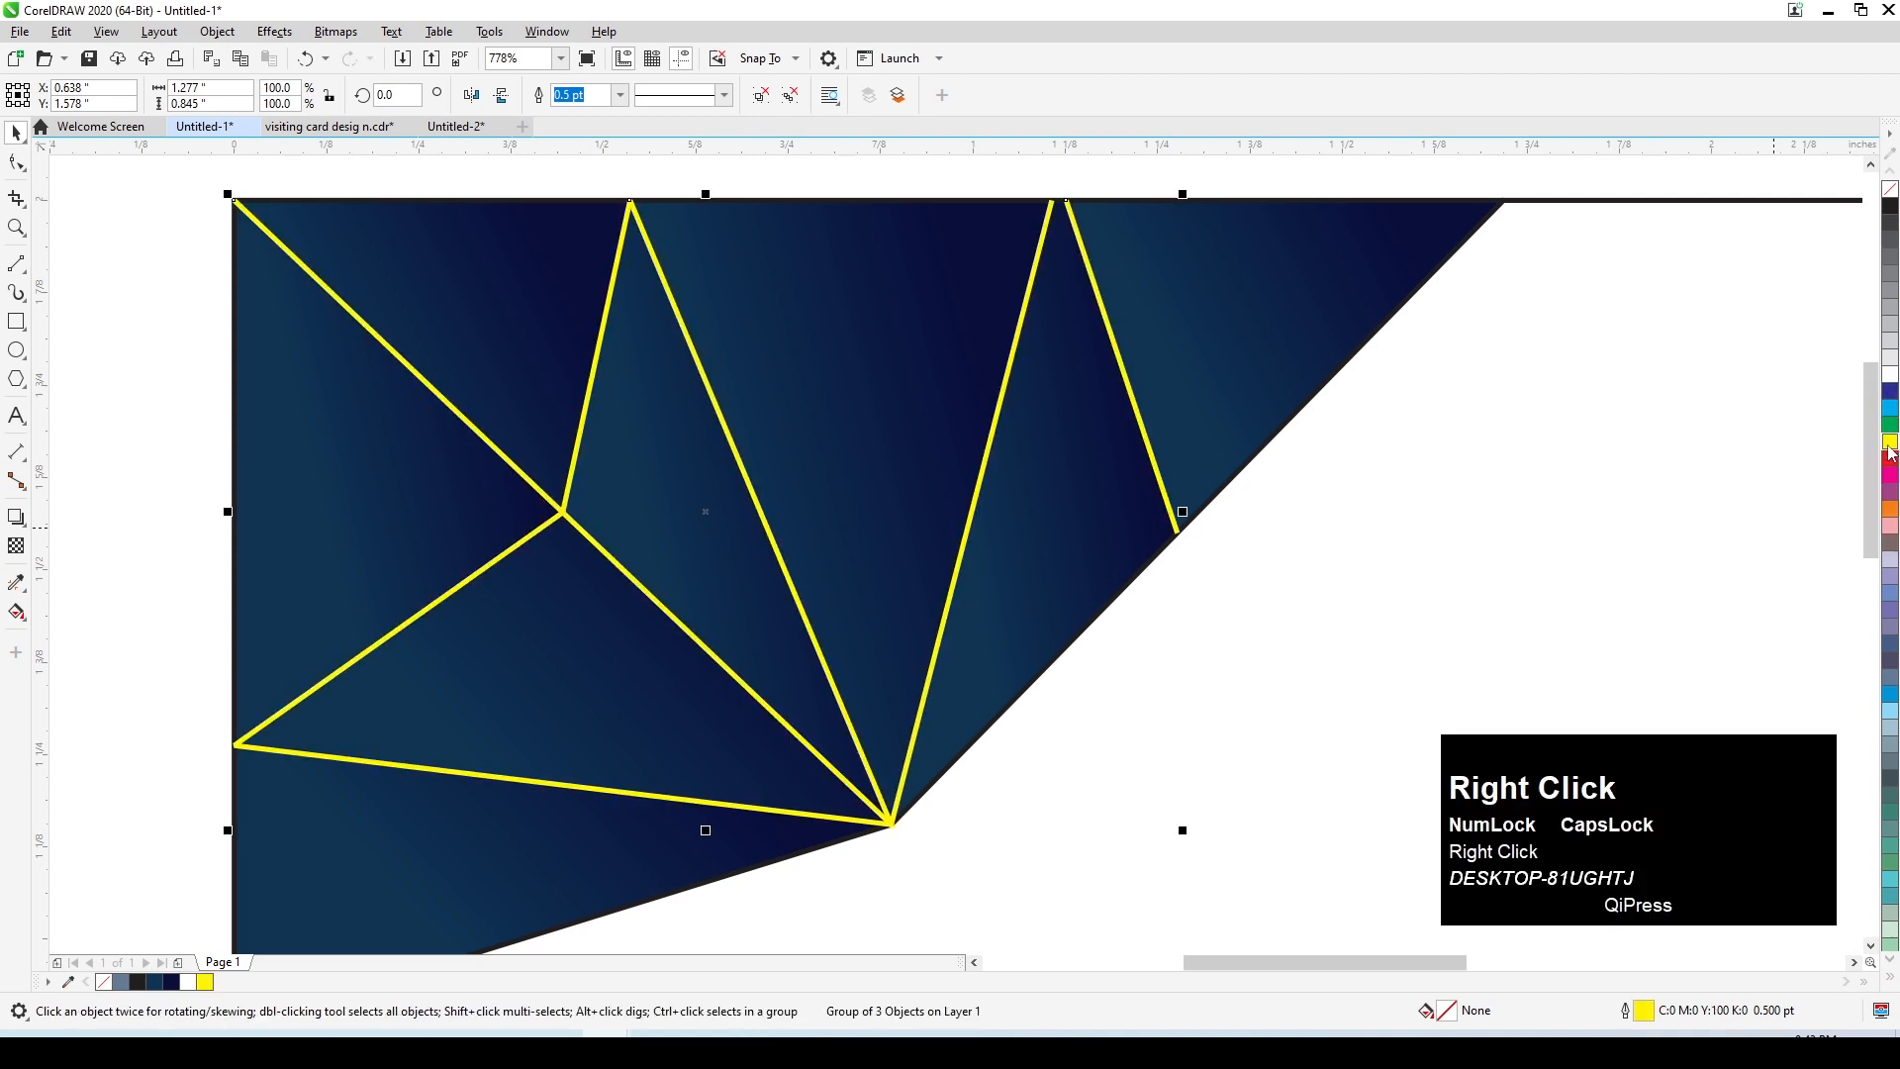
right_click(1888, 379)
click(1708, 404)
Step: Fill the card rectangle with the document's dark blue C98 M79 Y42 K36
scroll(1206, 454, down, 2)
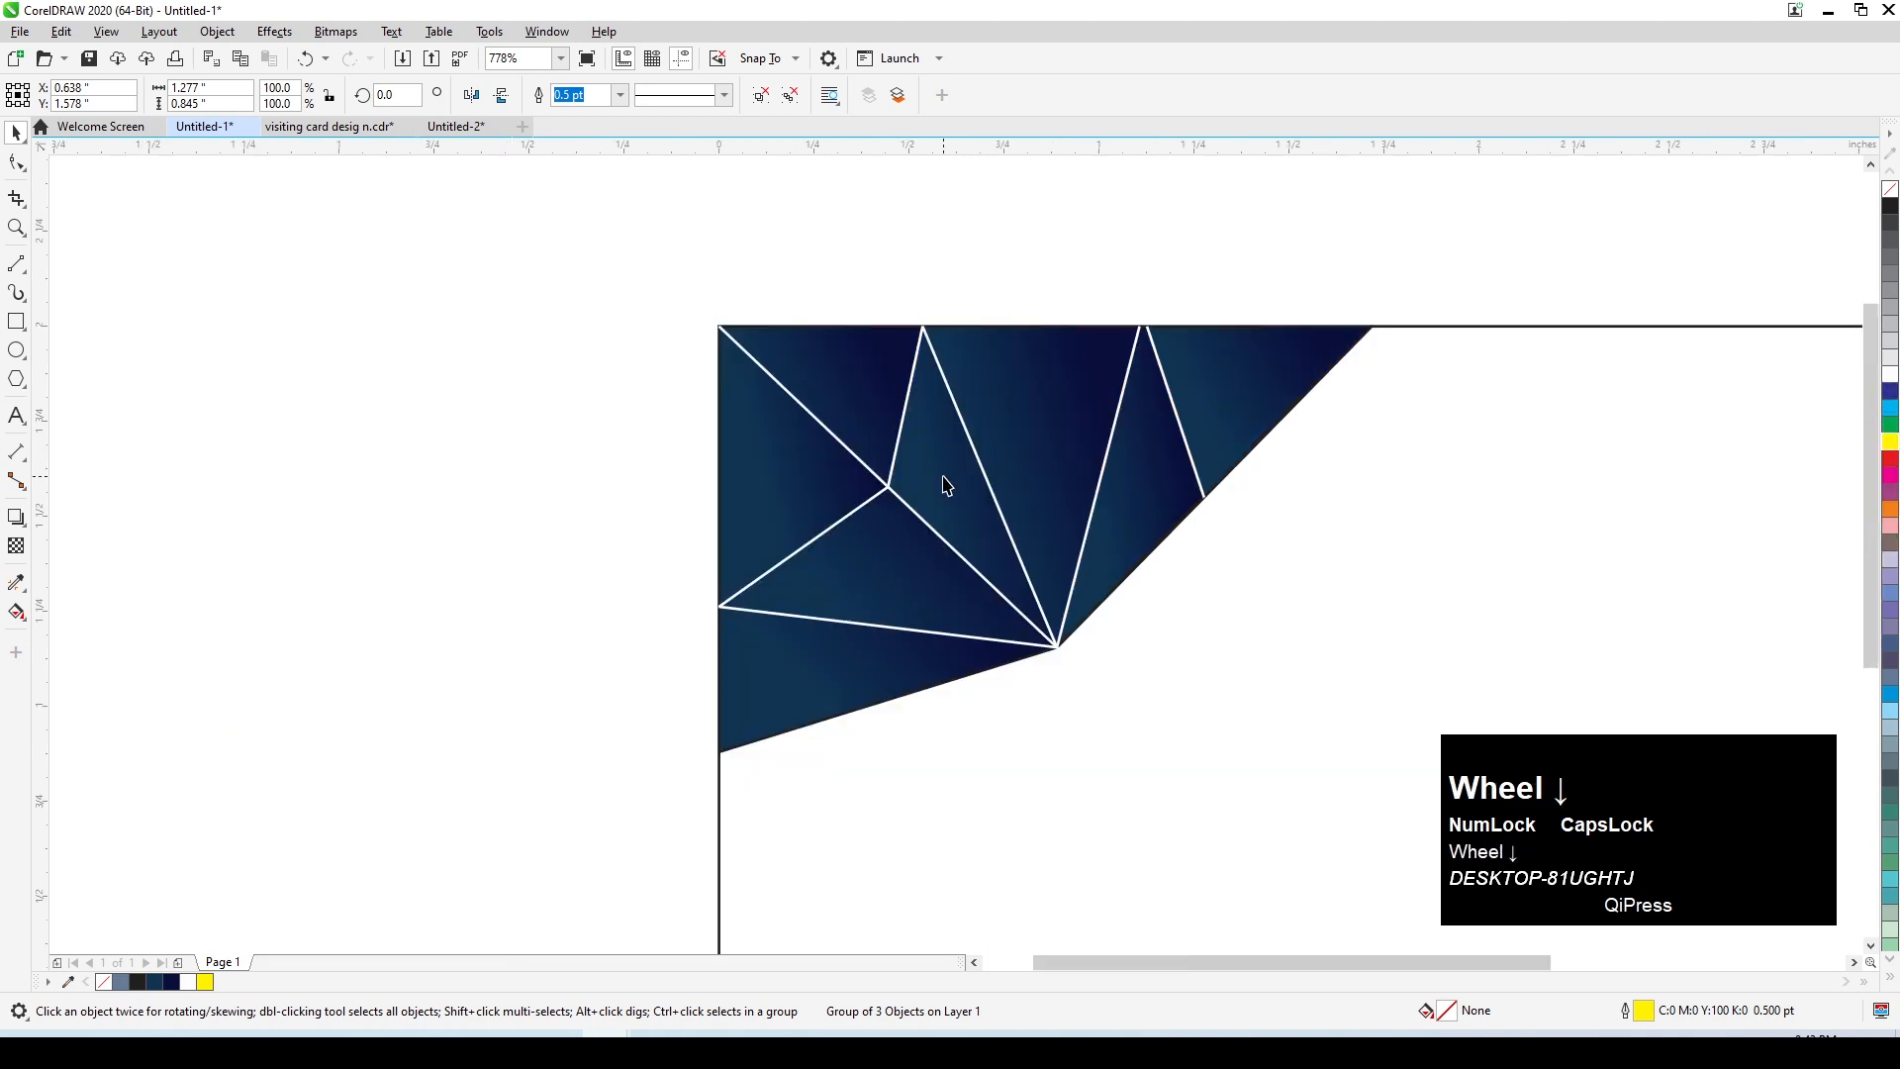
drag(749, 343, 1809, 794)
click(1137, 521)
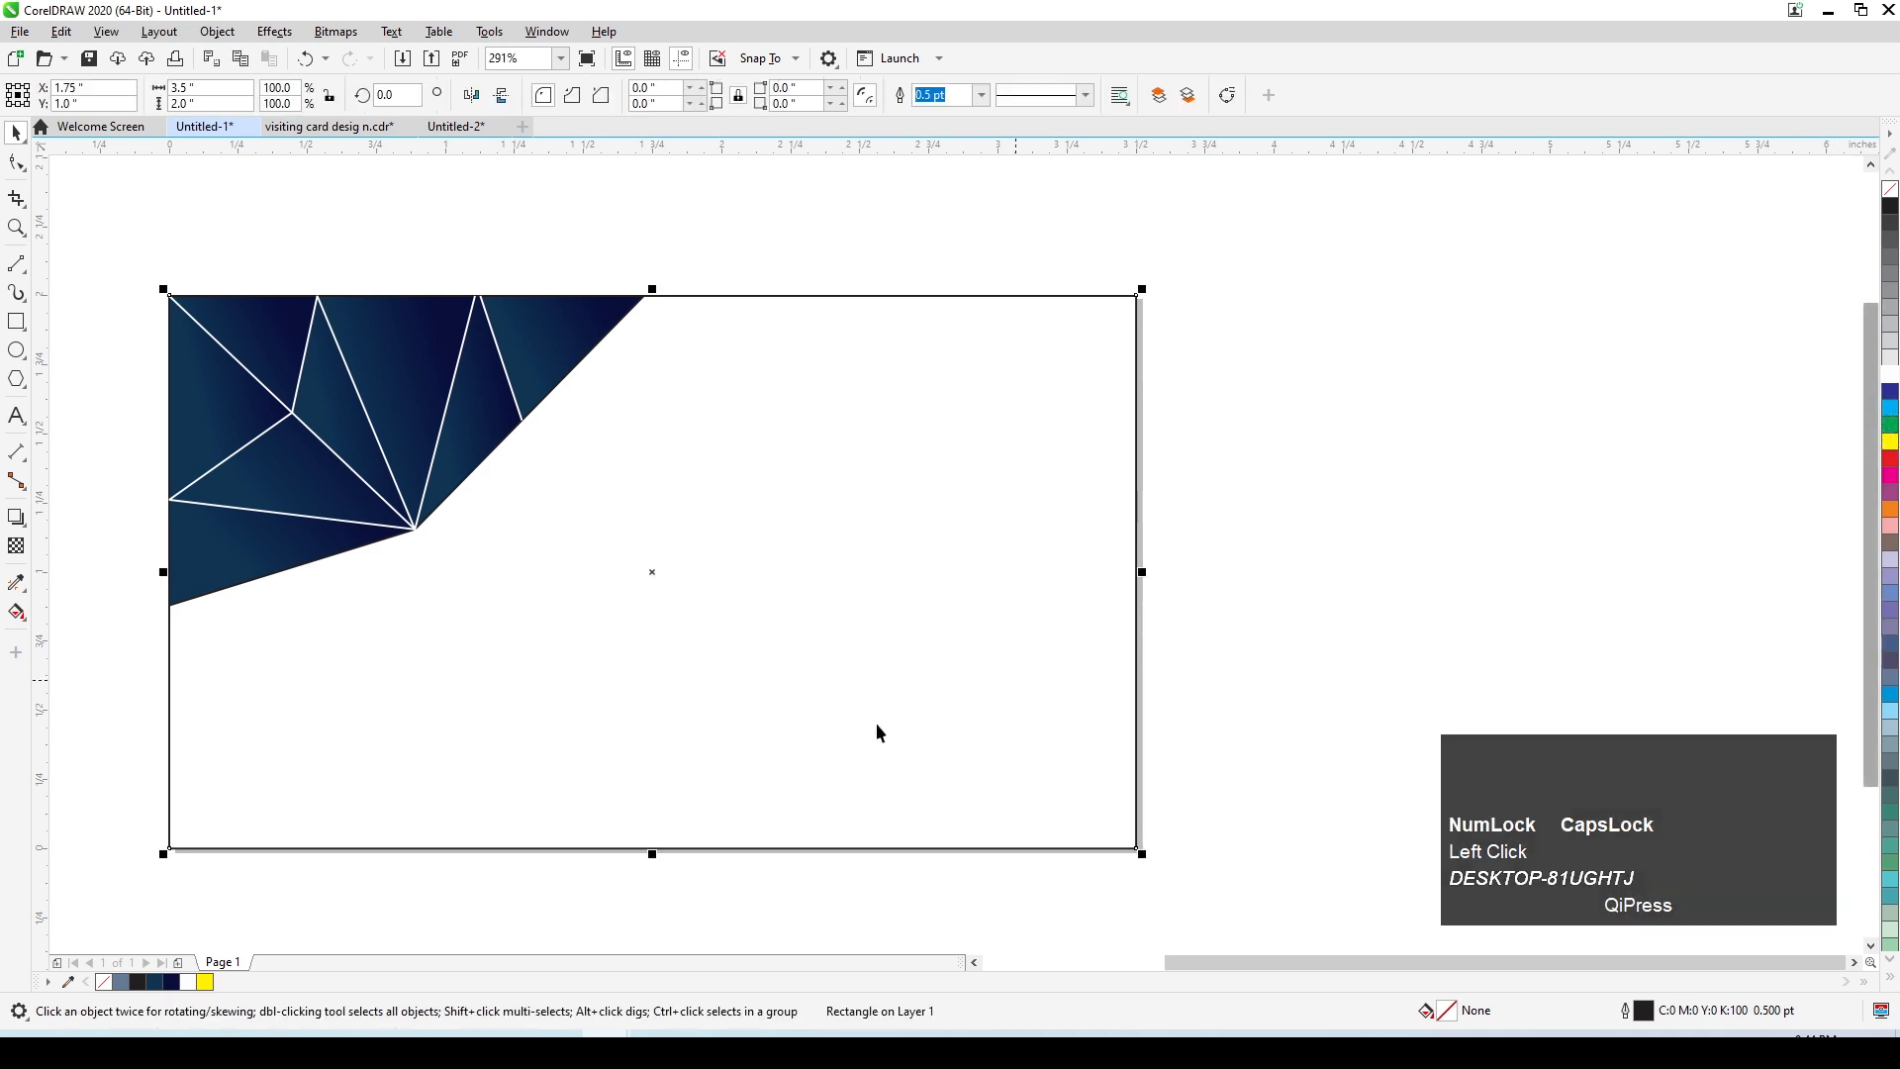
click(156, 981)
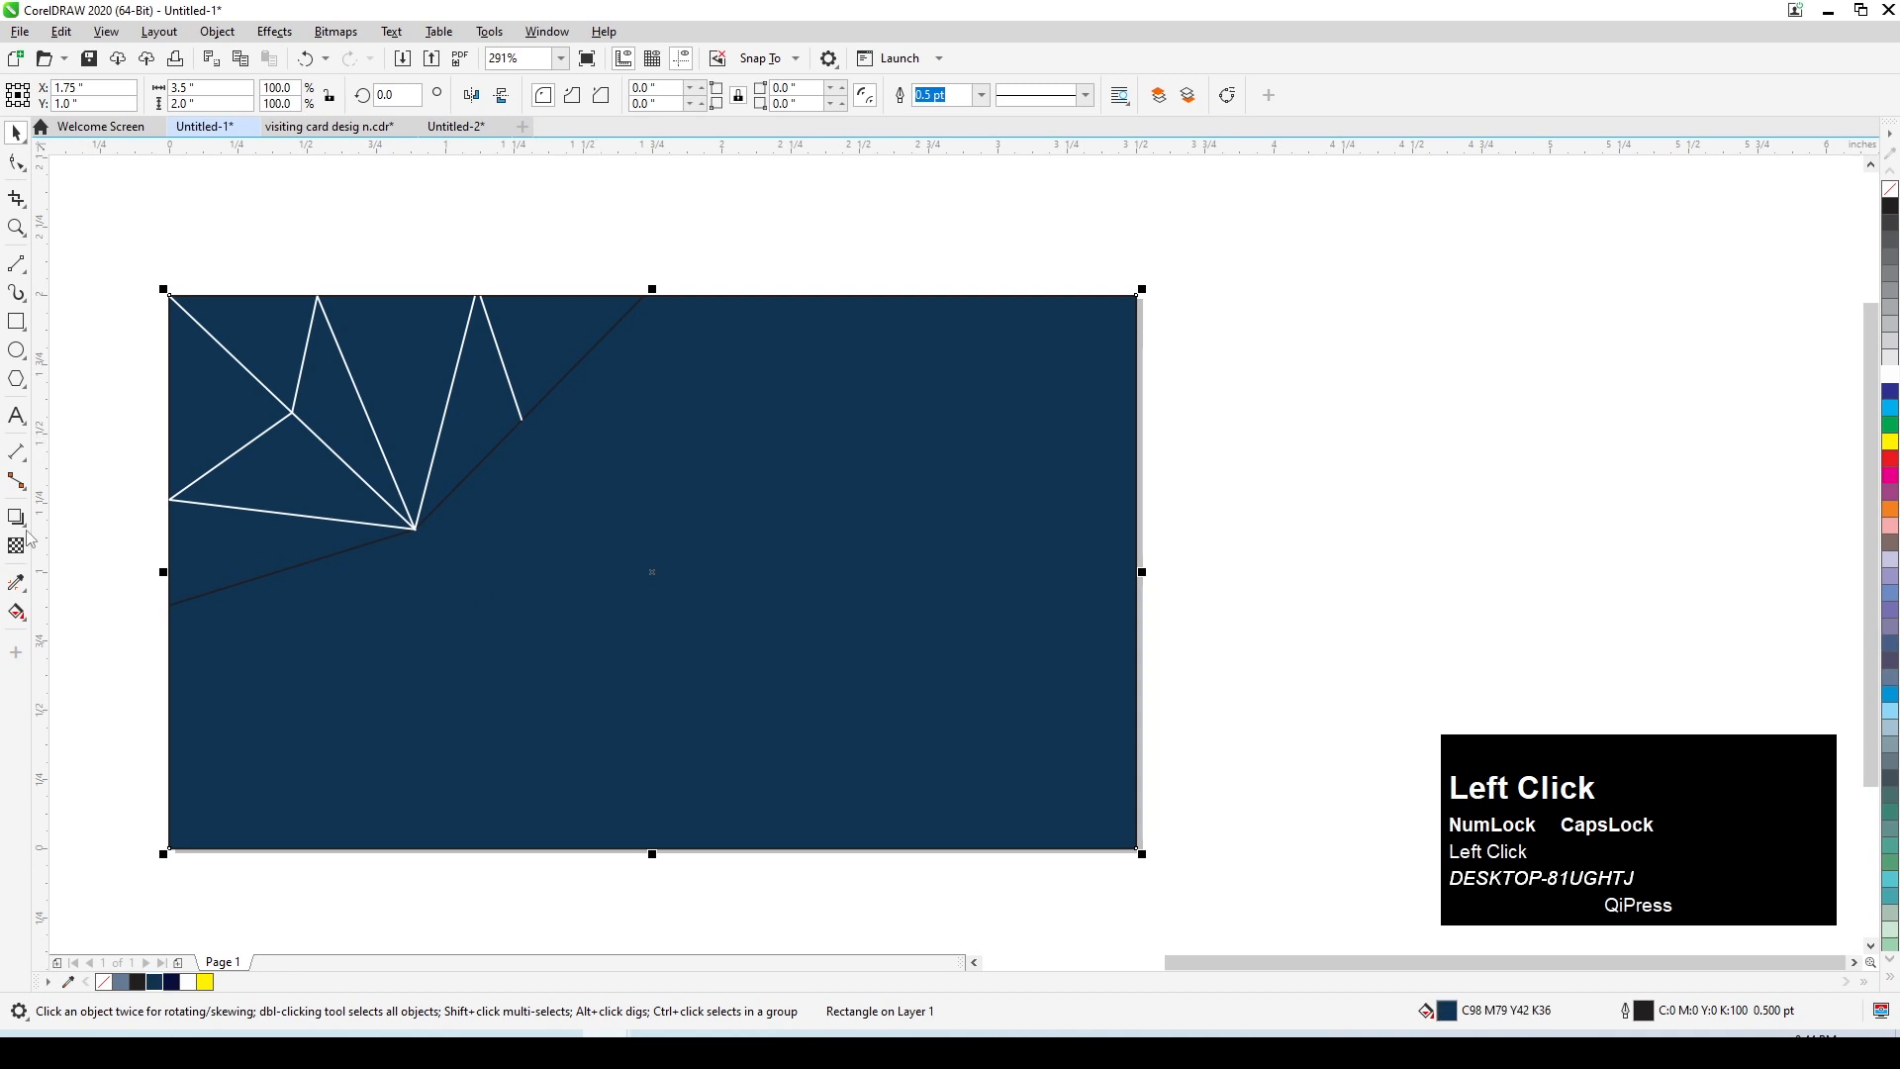
Step: Try a blue C100 M100 Y0 K0 fill and a shifted position for the card rectangle, undoing both
click(1896, 396)
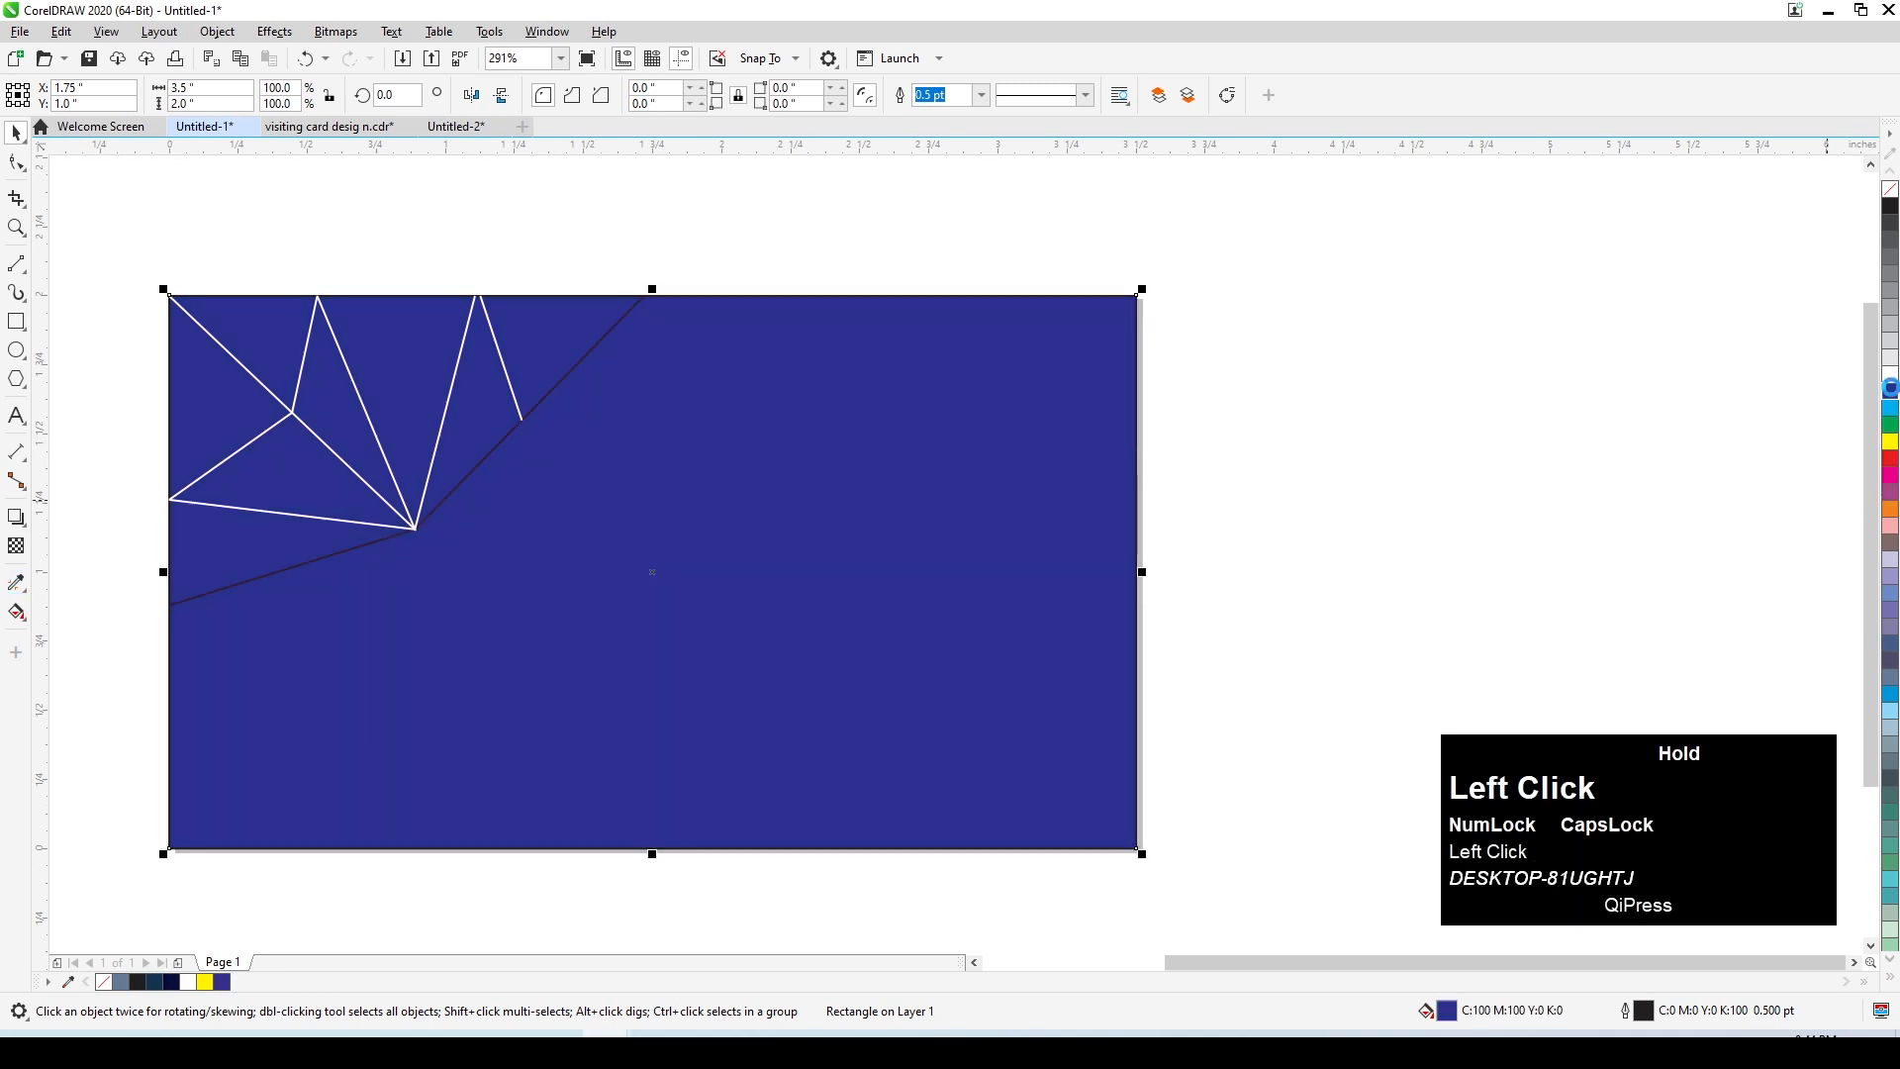
key(ctrl+z)
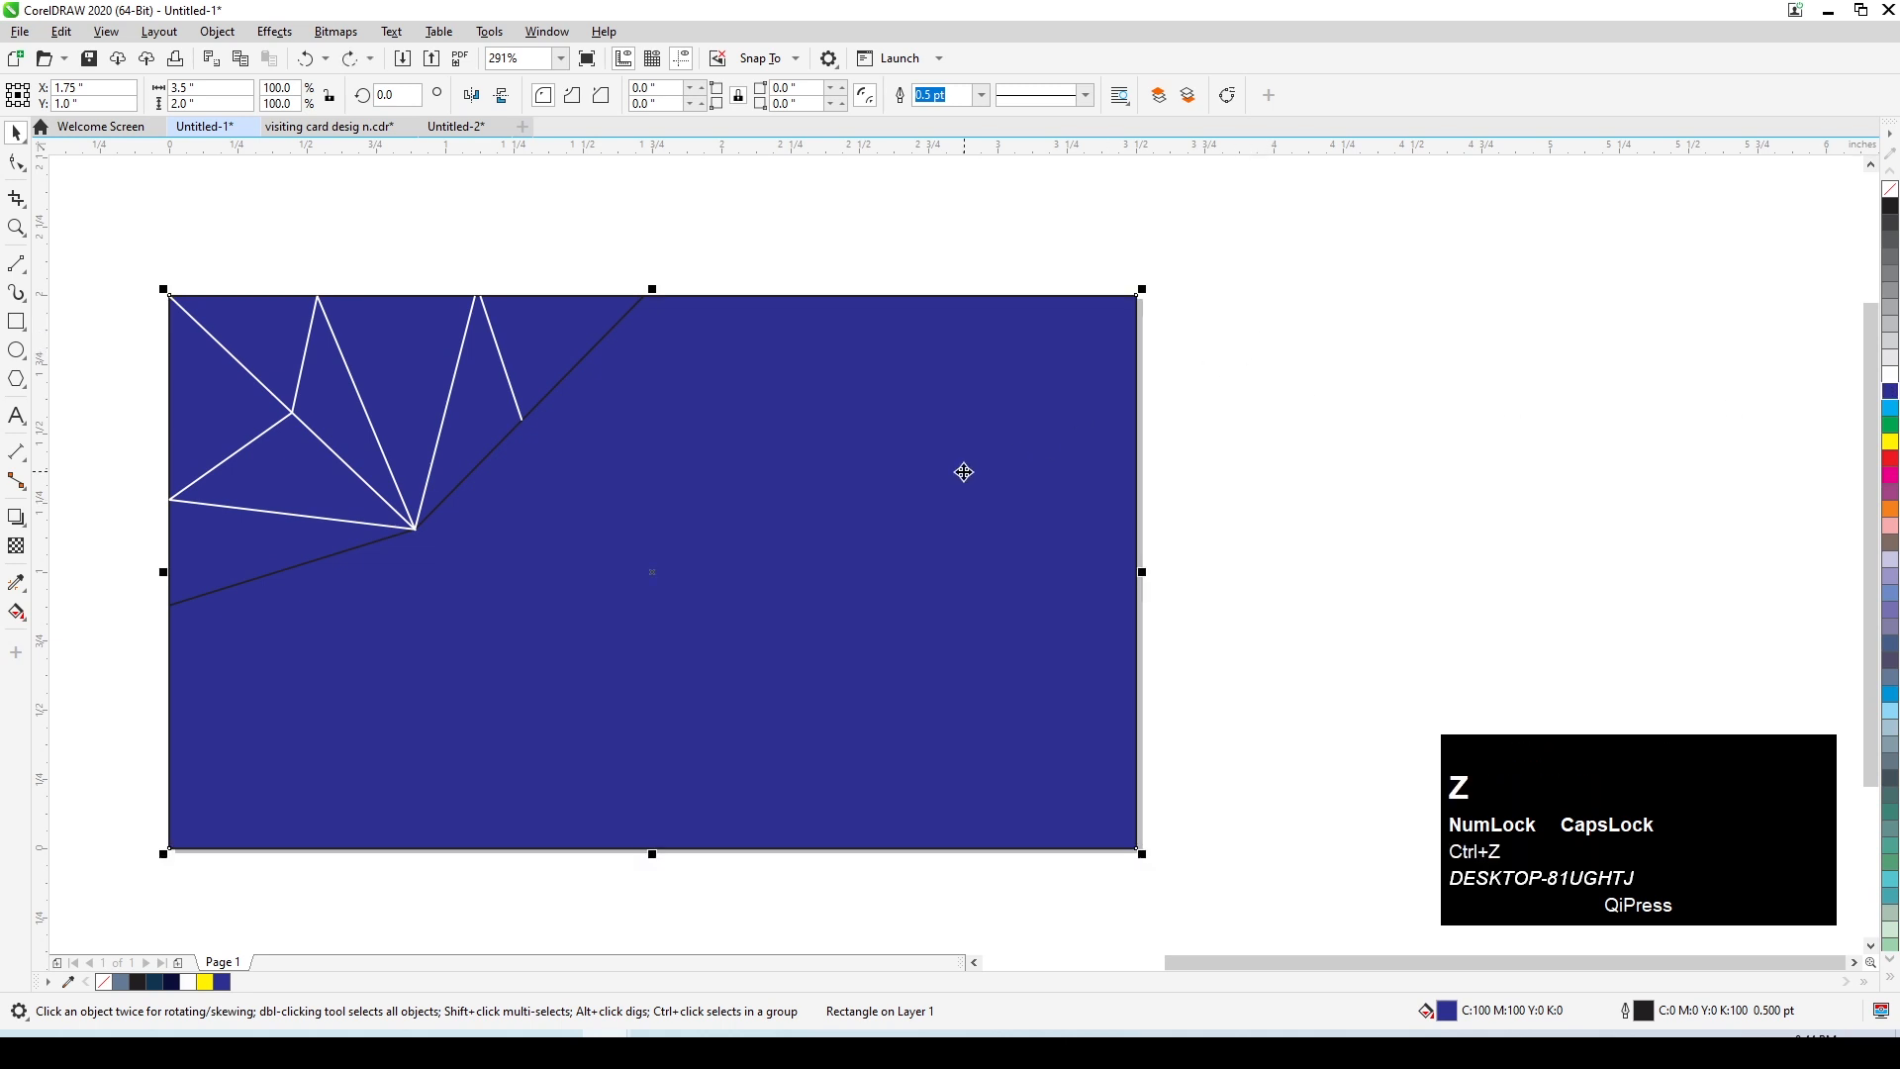
key(ctrl+z)
click(1022, 465)
drag(988, 486, 1194, 592)
key(ctrl+z)
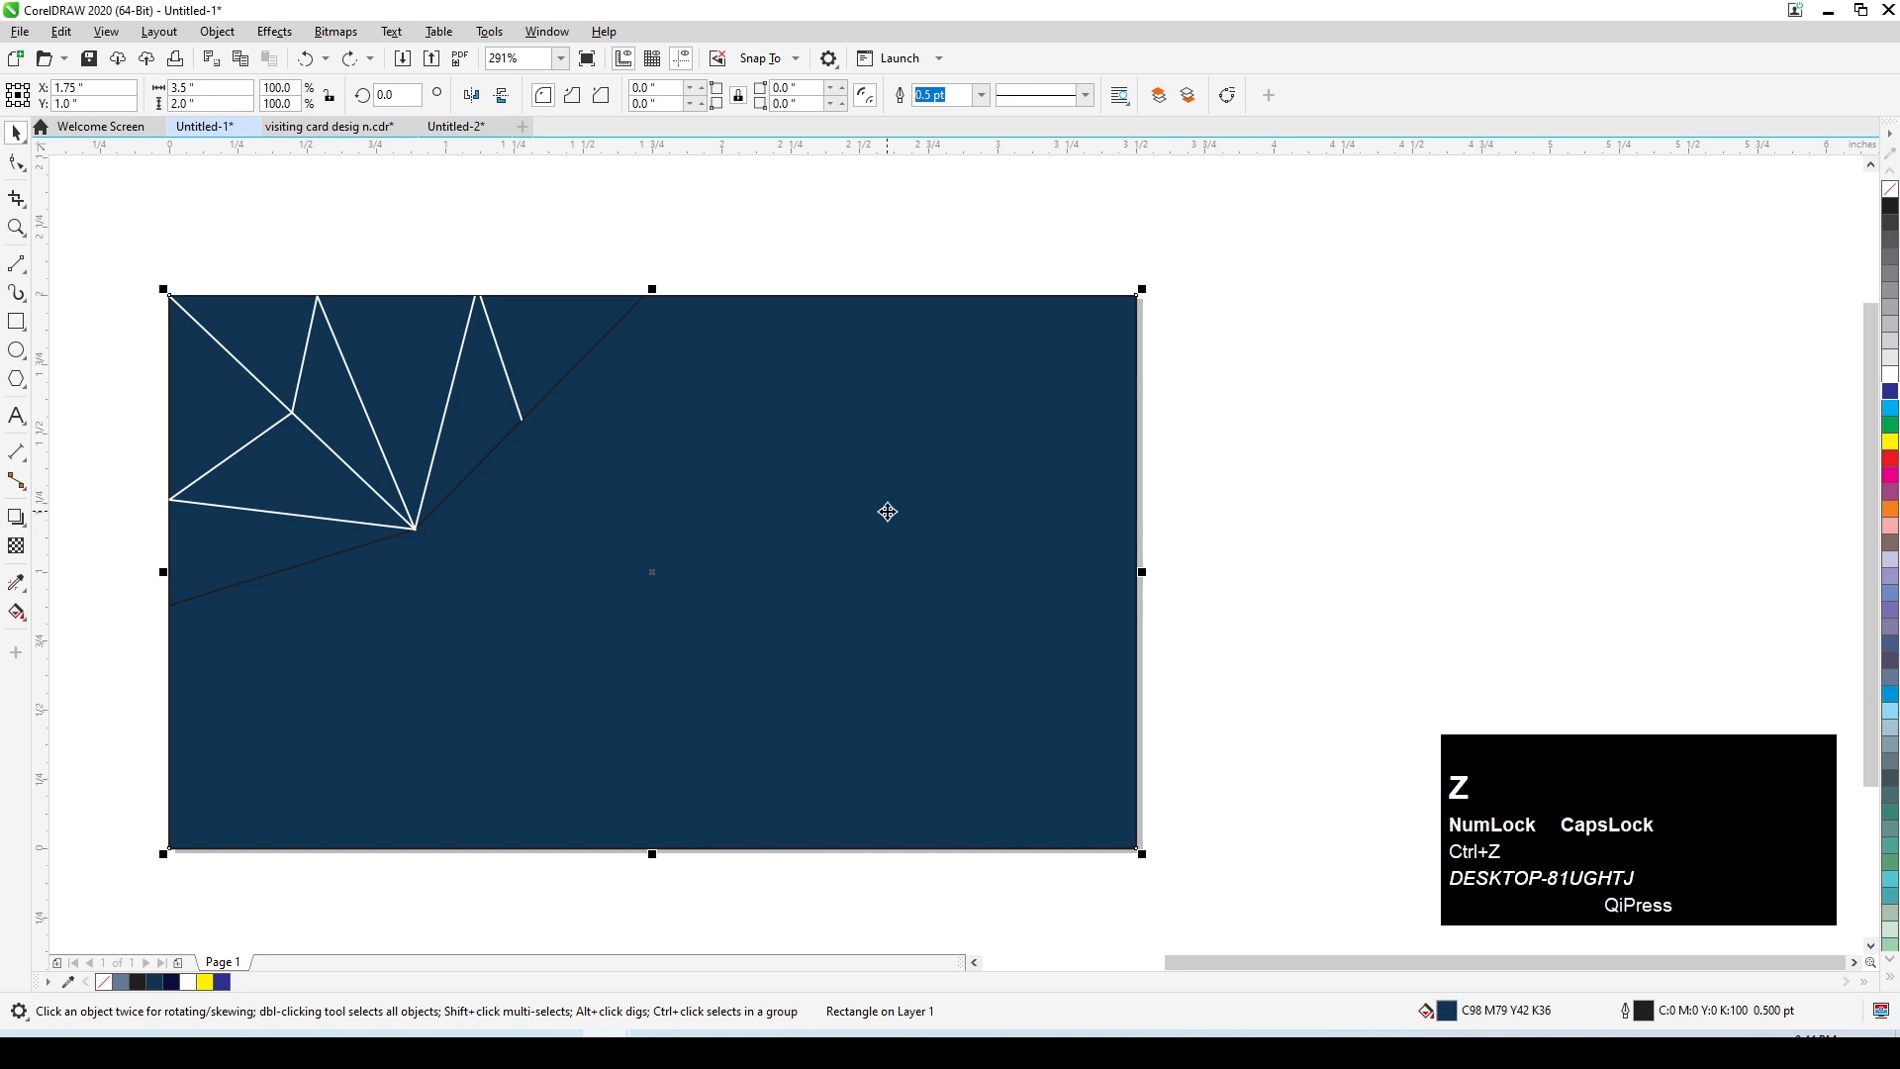
Step: Send the dark blue card rectangle to the back, behind the facets
key(shift+Page_Down)
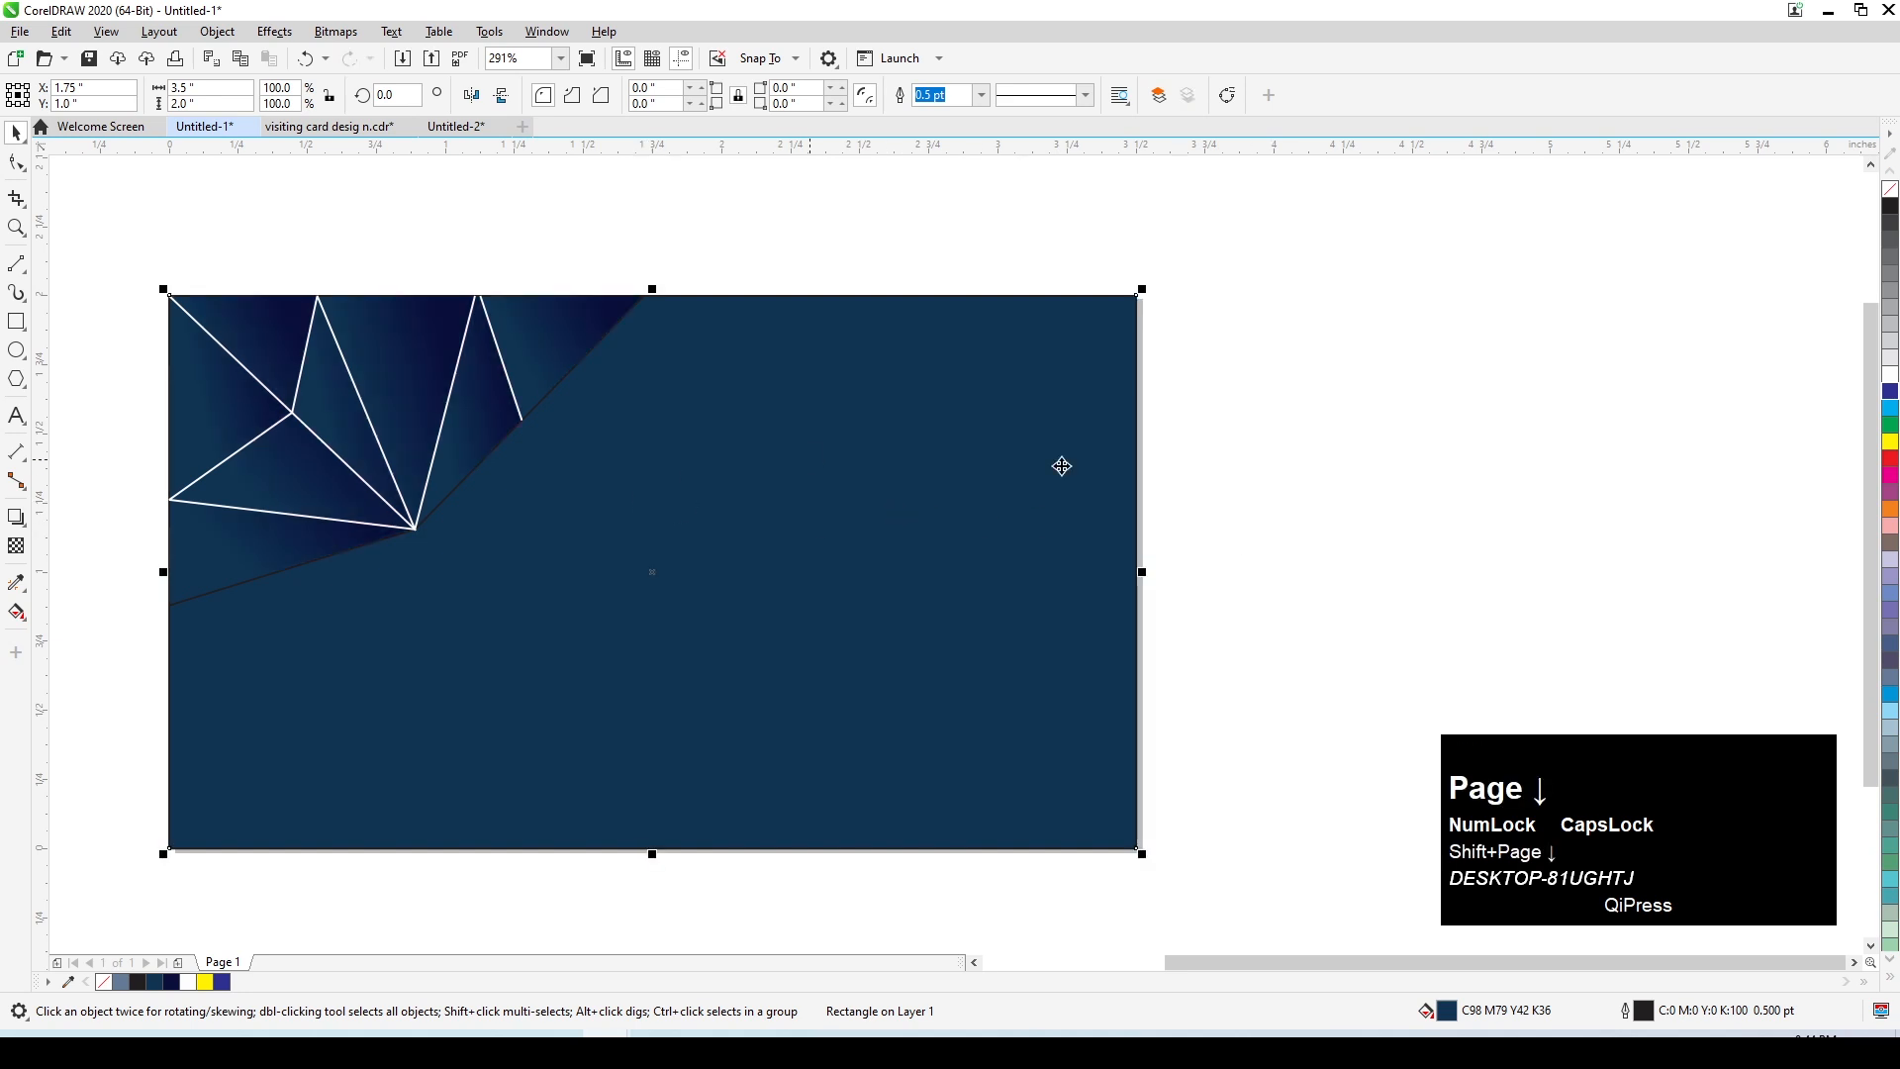
click(912, 450)
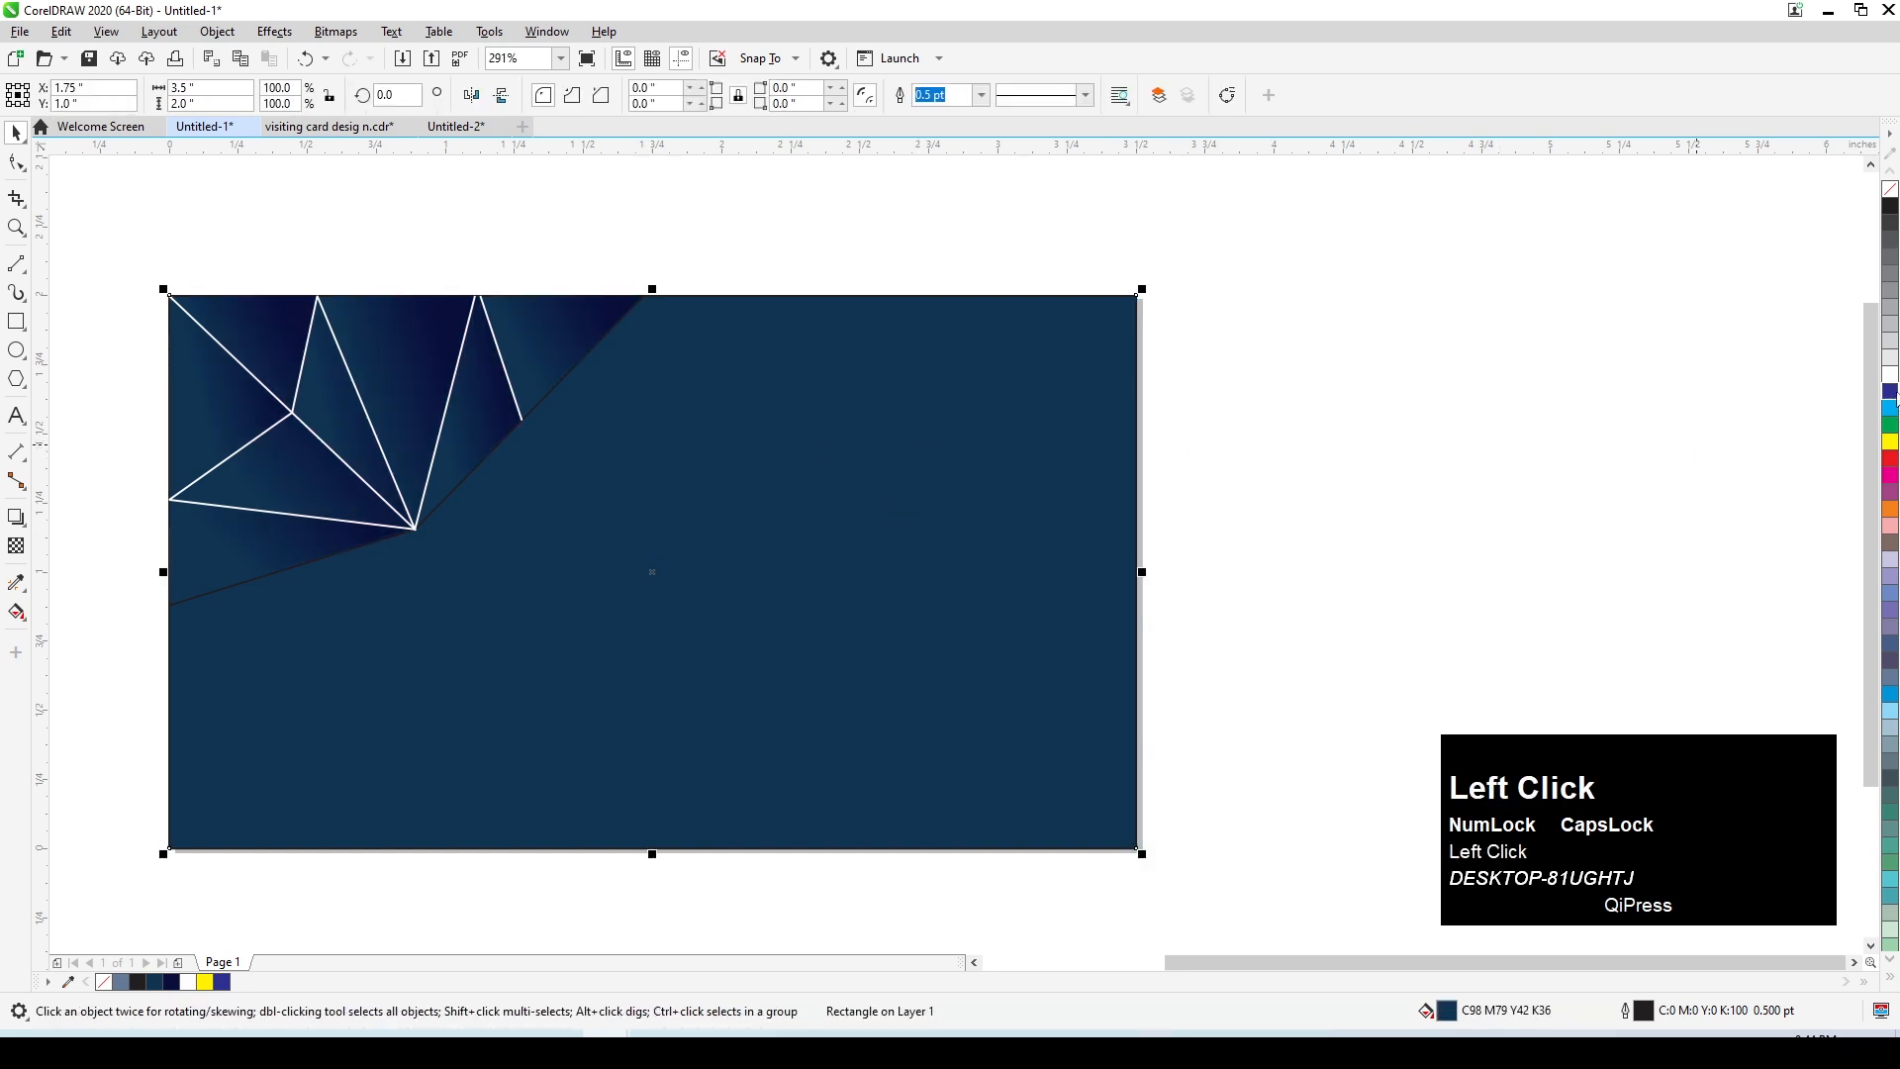
Step: Fill the card rectangle with the darker navy shade C96 M91 Y28 K63
click(1891, 393)
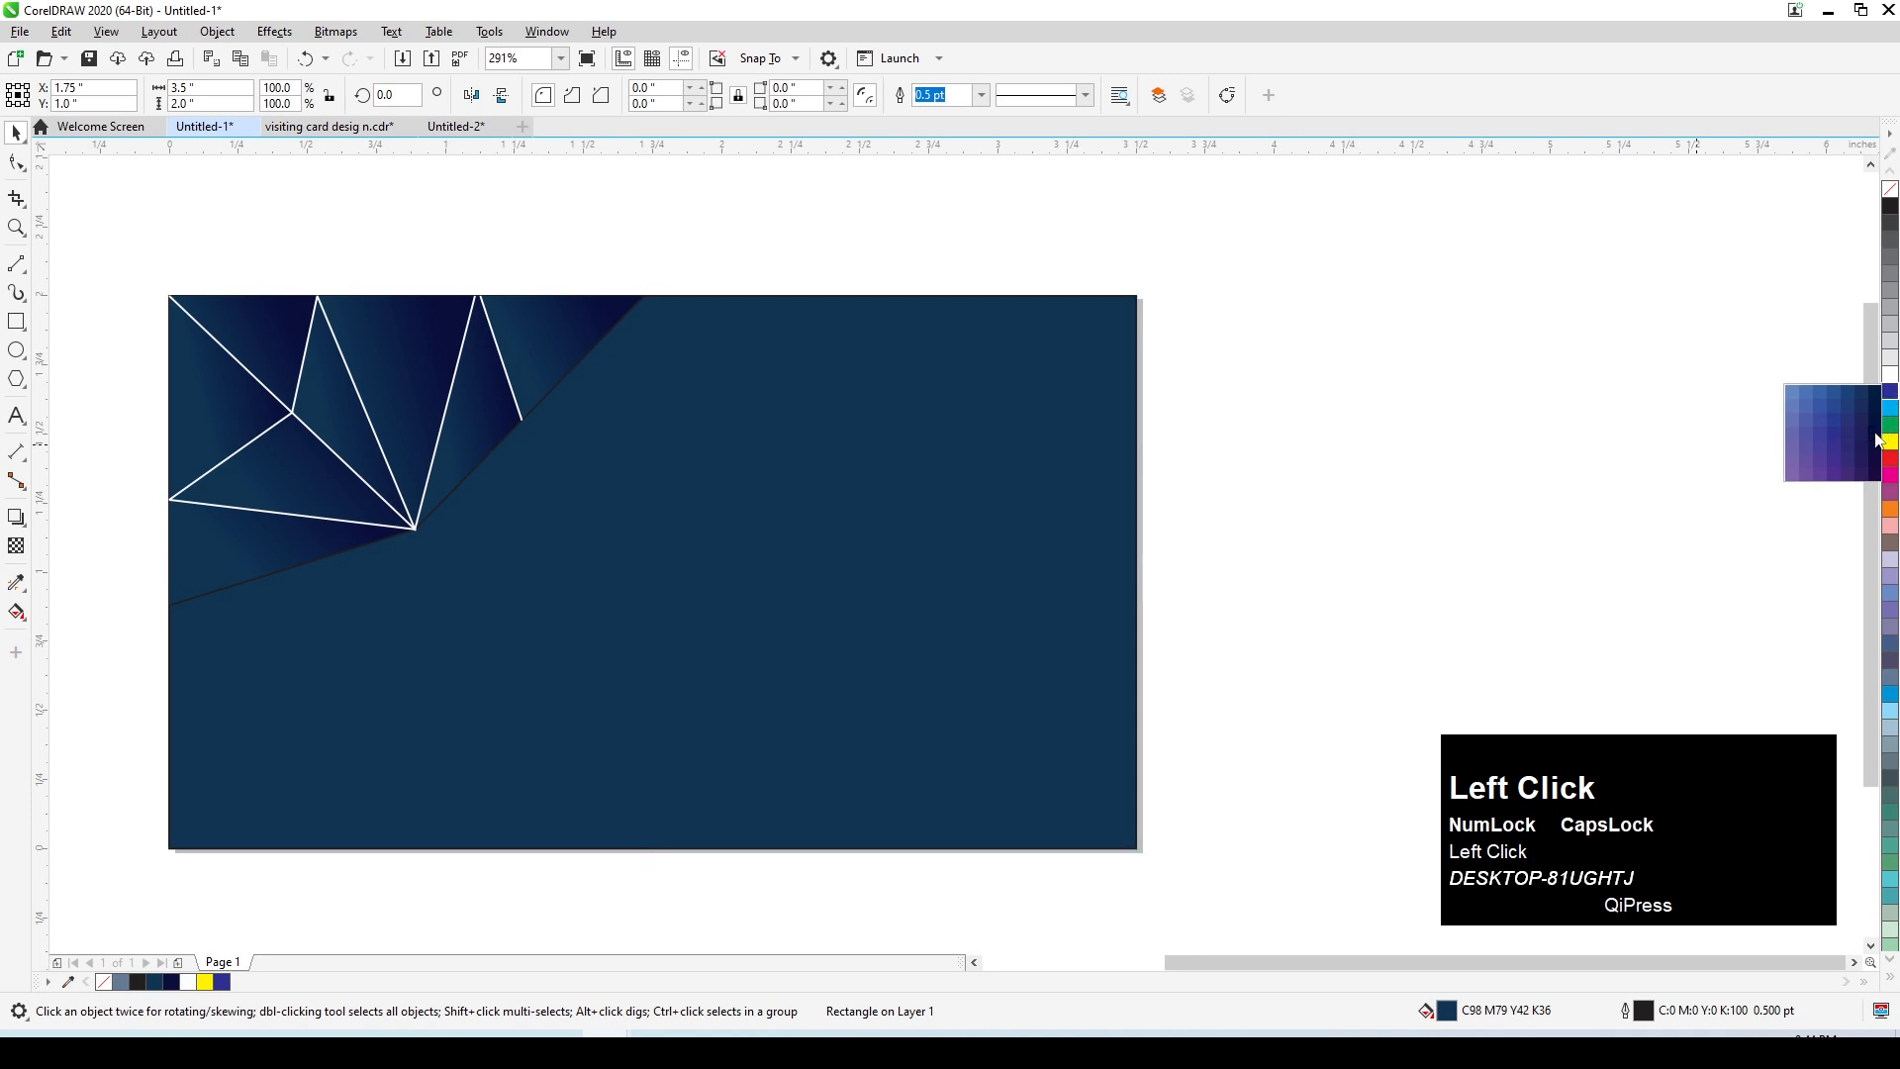
click(1880, 441)
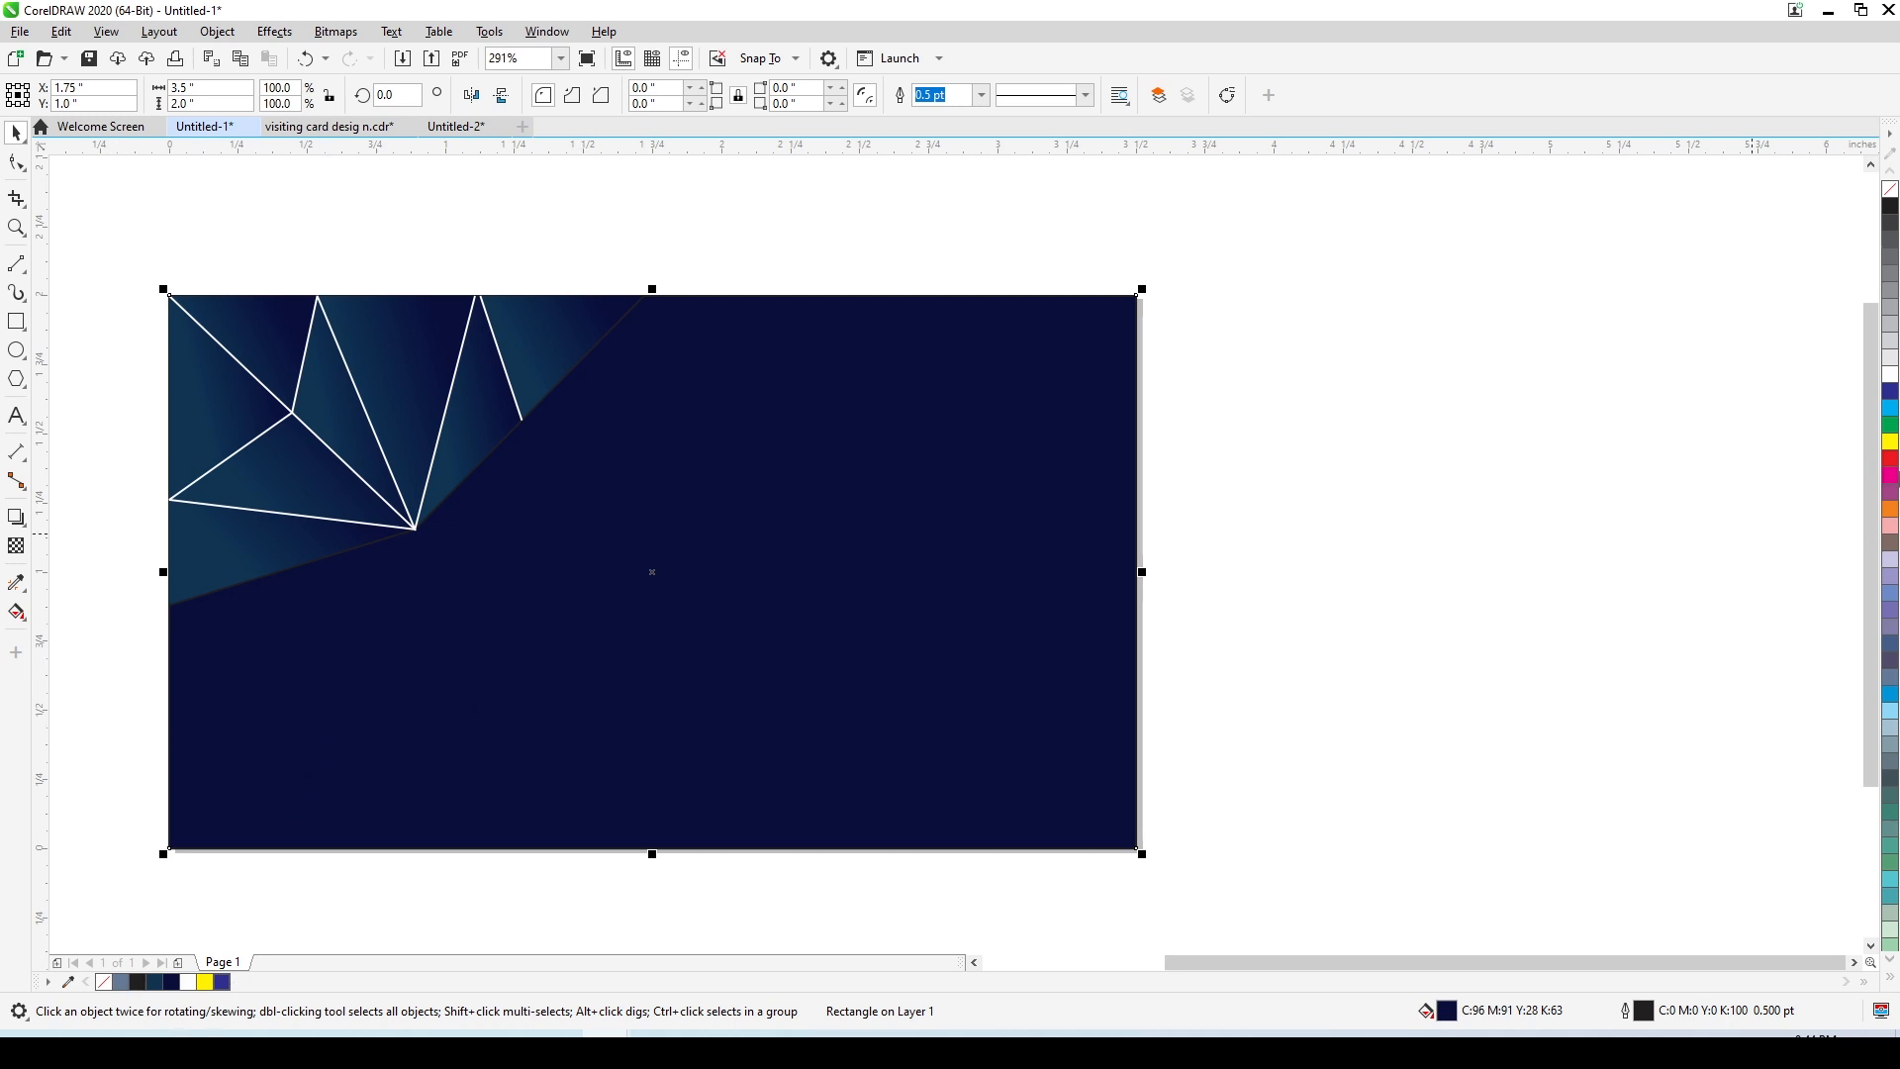
click(1891, 398)
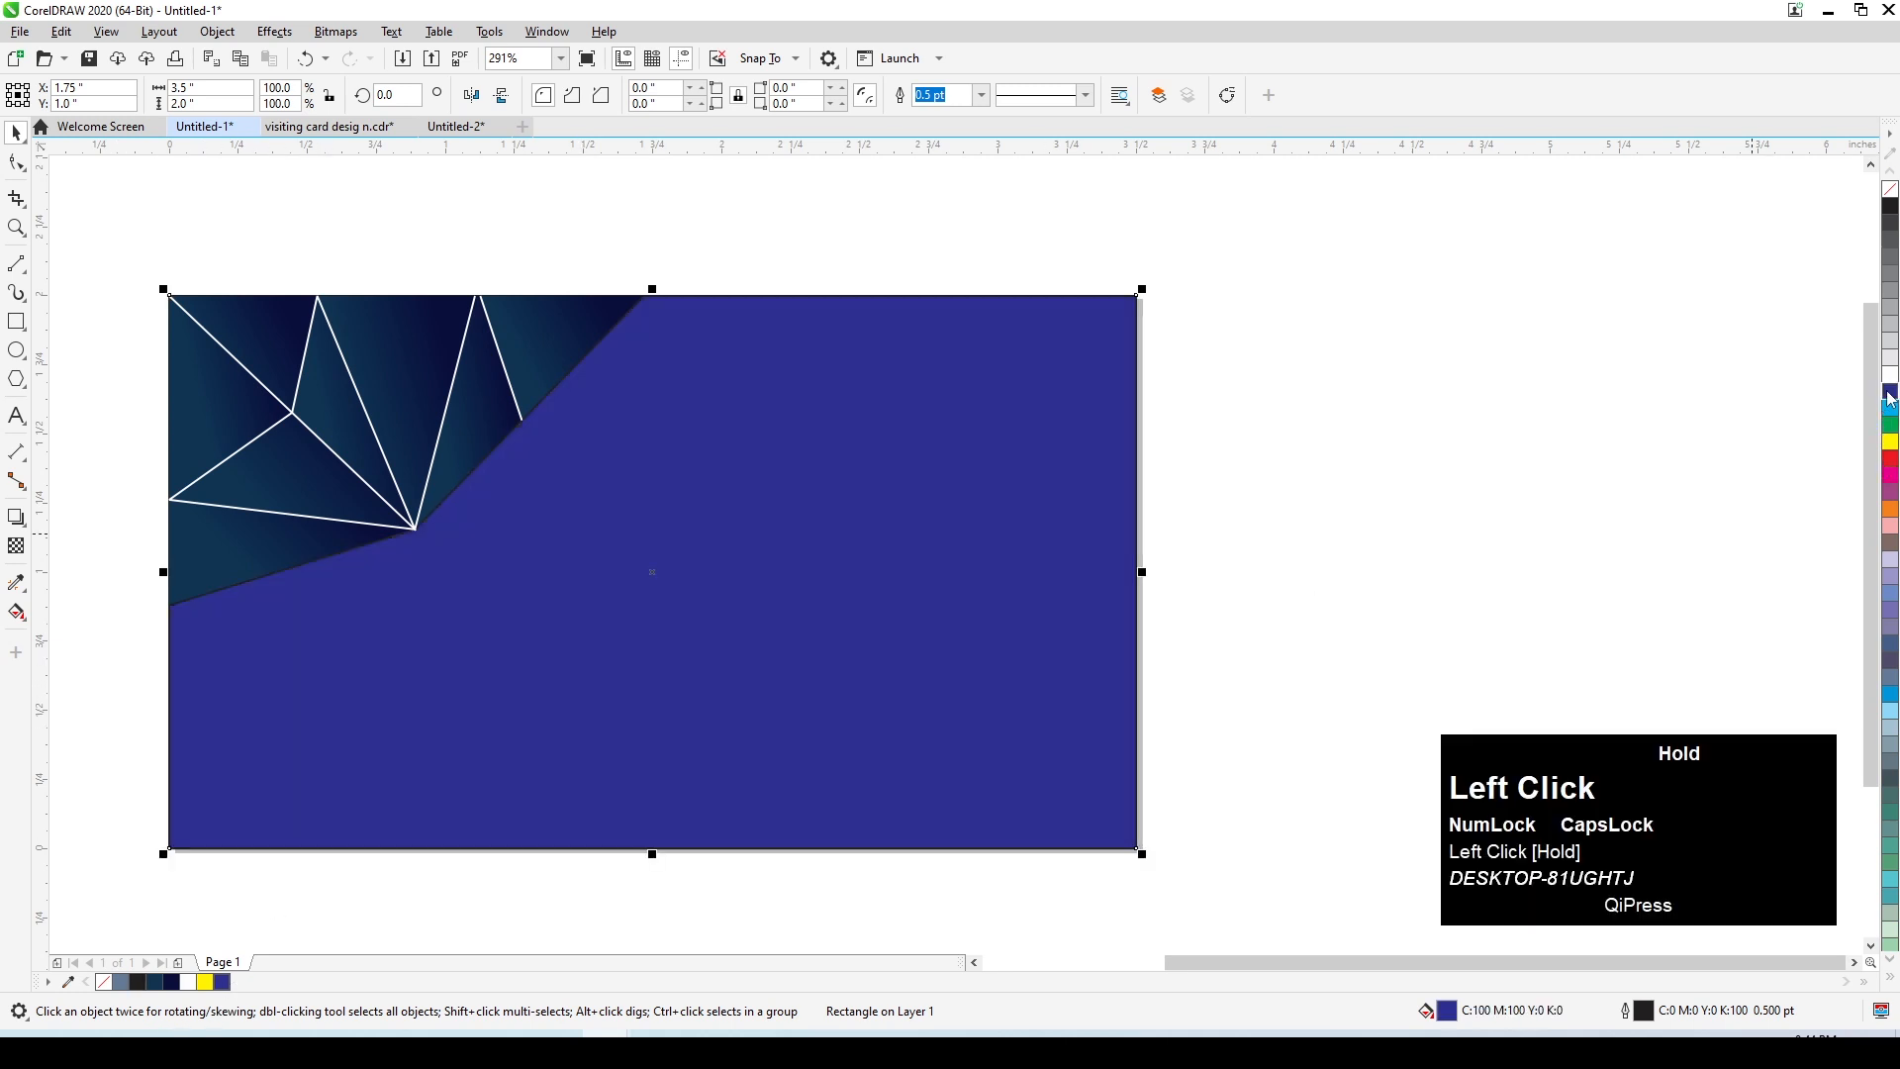
drag(1891, 398, 1875, 443)
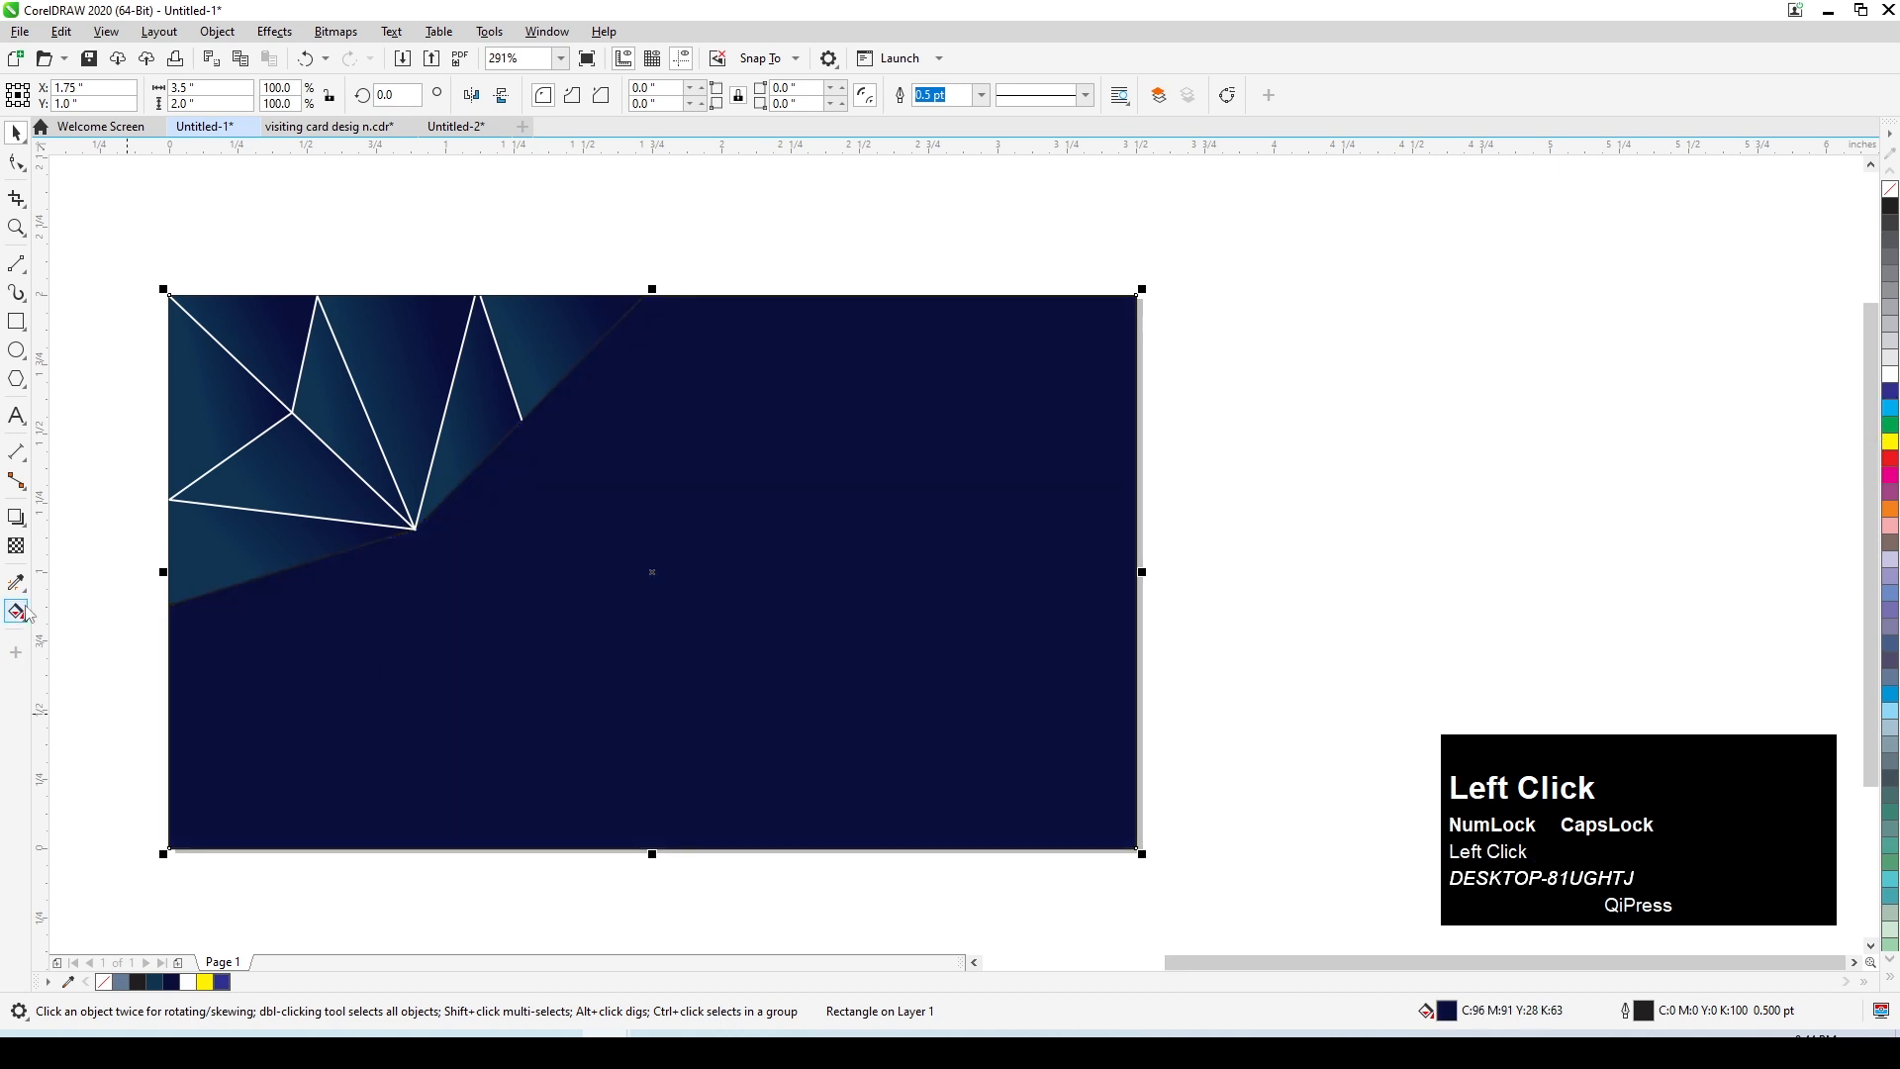
Step: Apply an elliptical fountain fill to the card rectangle with the Interactive Fill tool and enlarge its ellipse
click(24, 610)
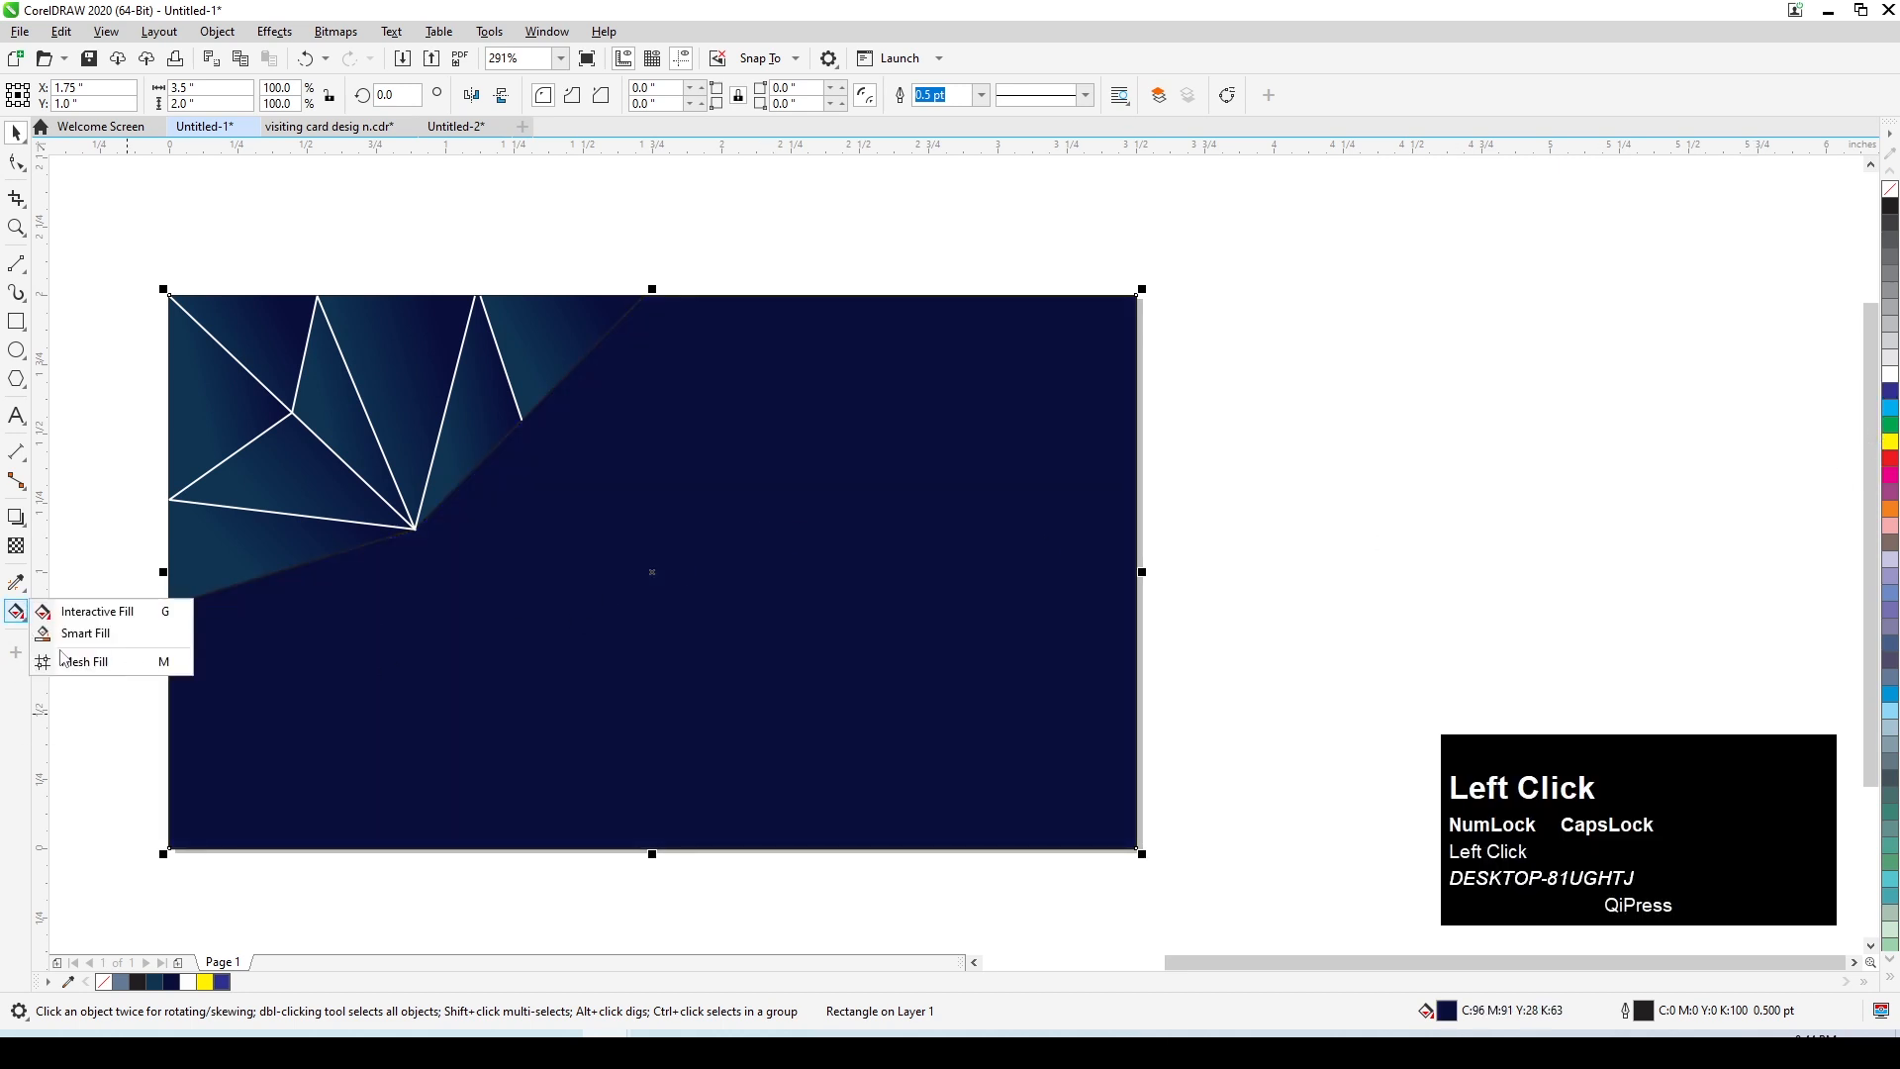
click(91, 611)
drag(480, 446, 807, 736)
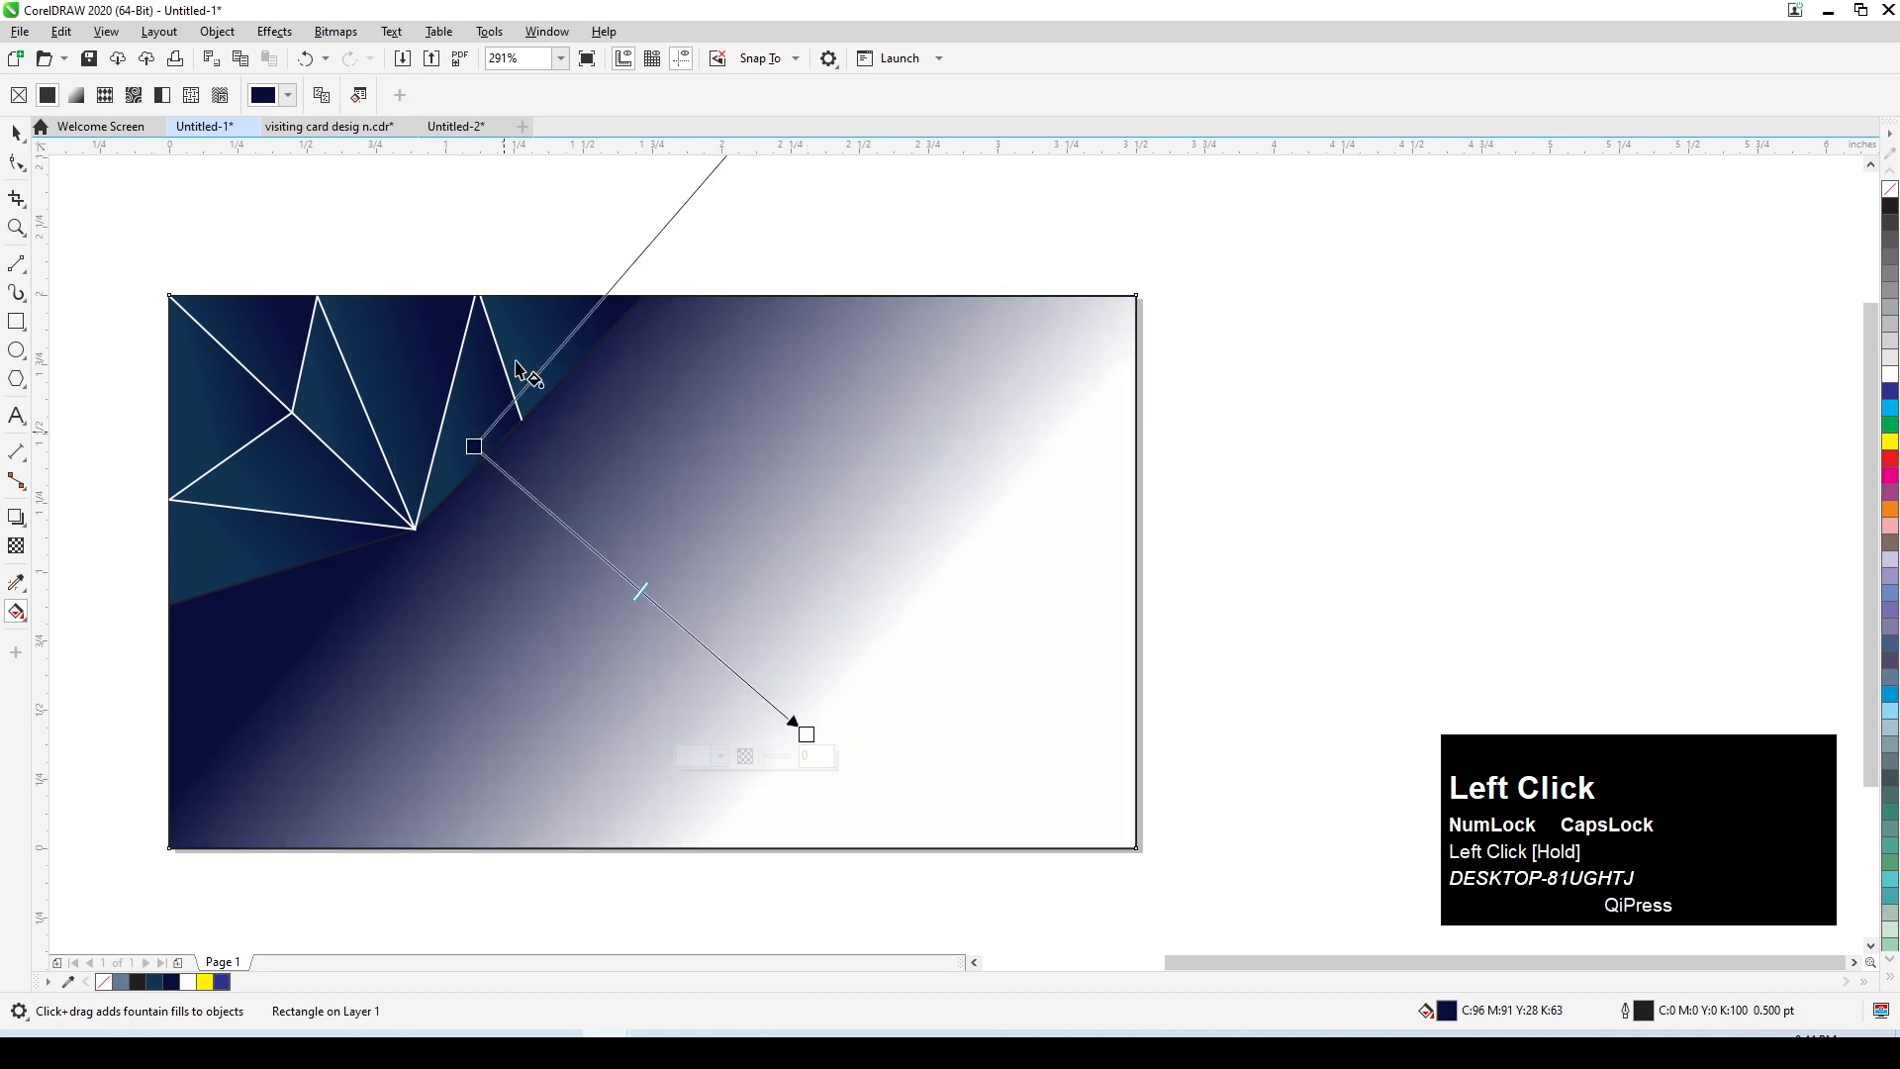
click(353, 95)
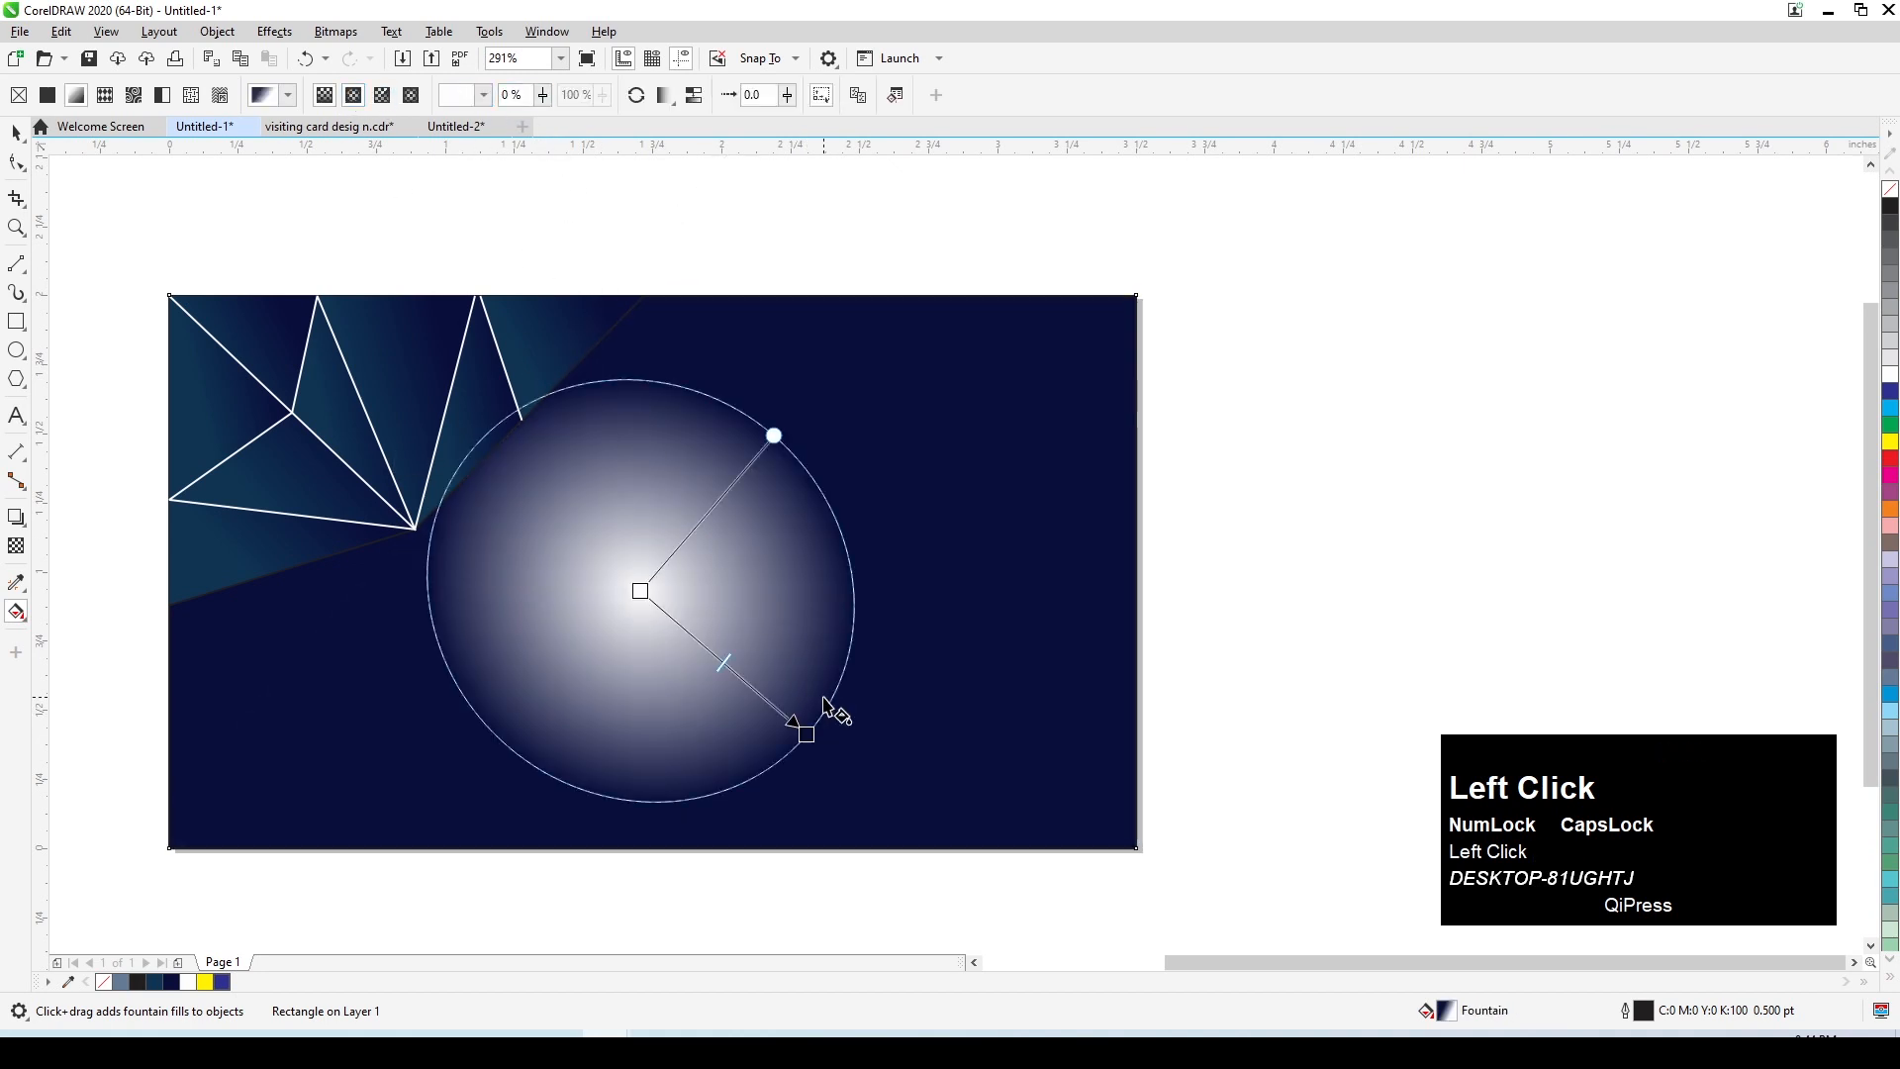
drag(804, 735, 828, 802)
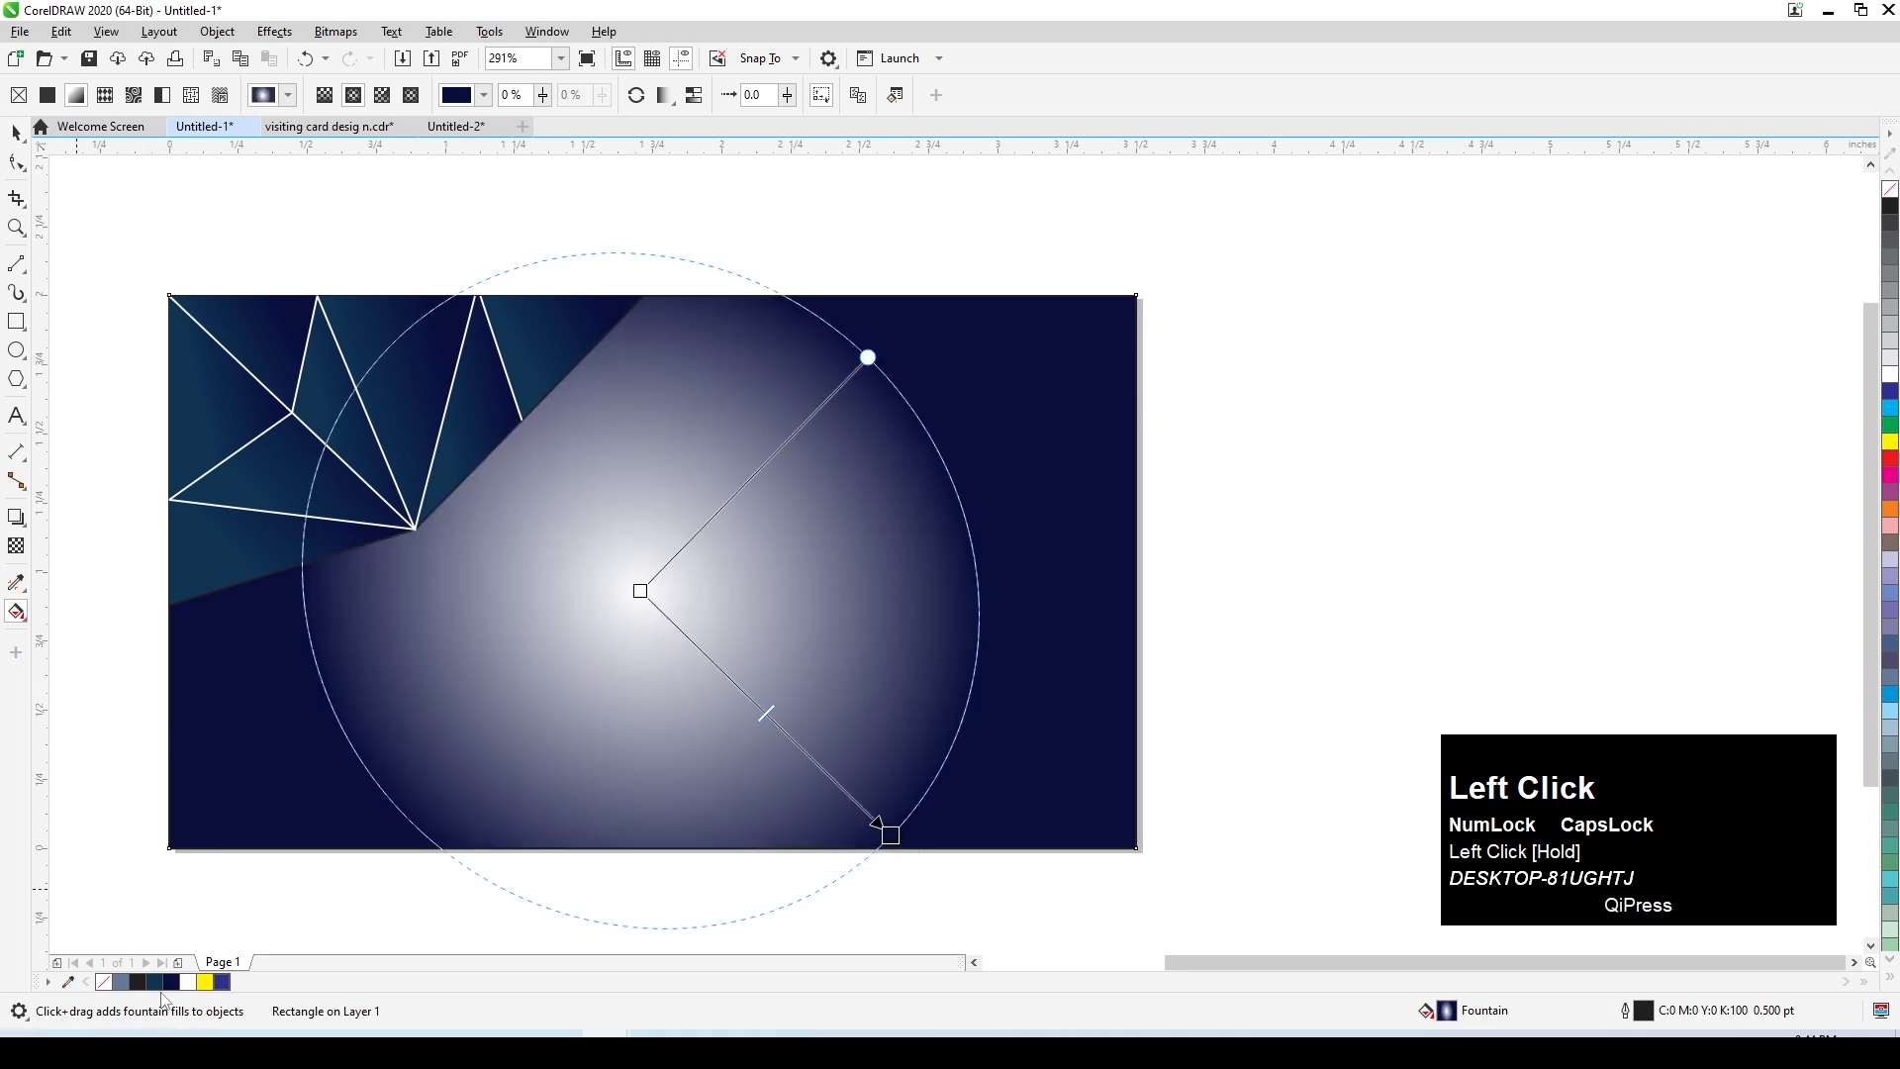
Step: Set the fountain fill's centre to the document's dark teal-blue and stretch the ellipse beyond the card's lower edge
click(641, 592)
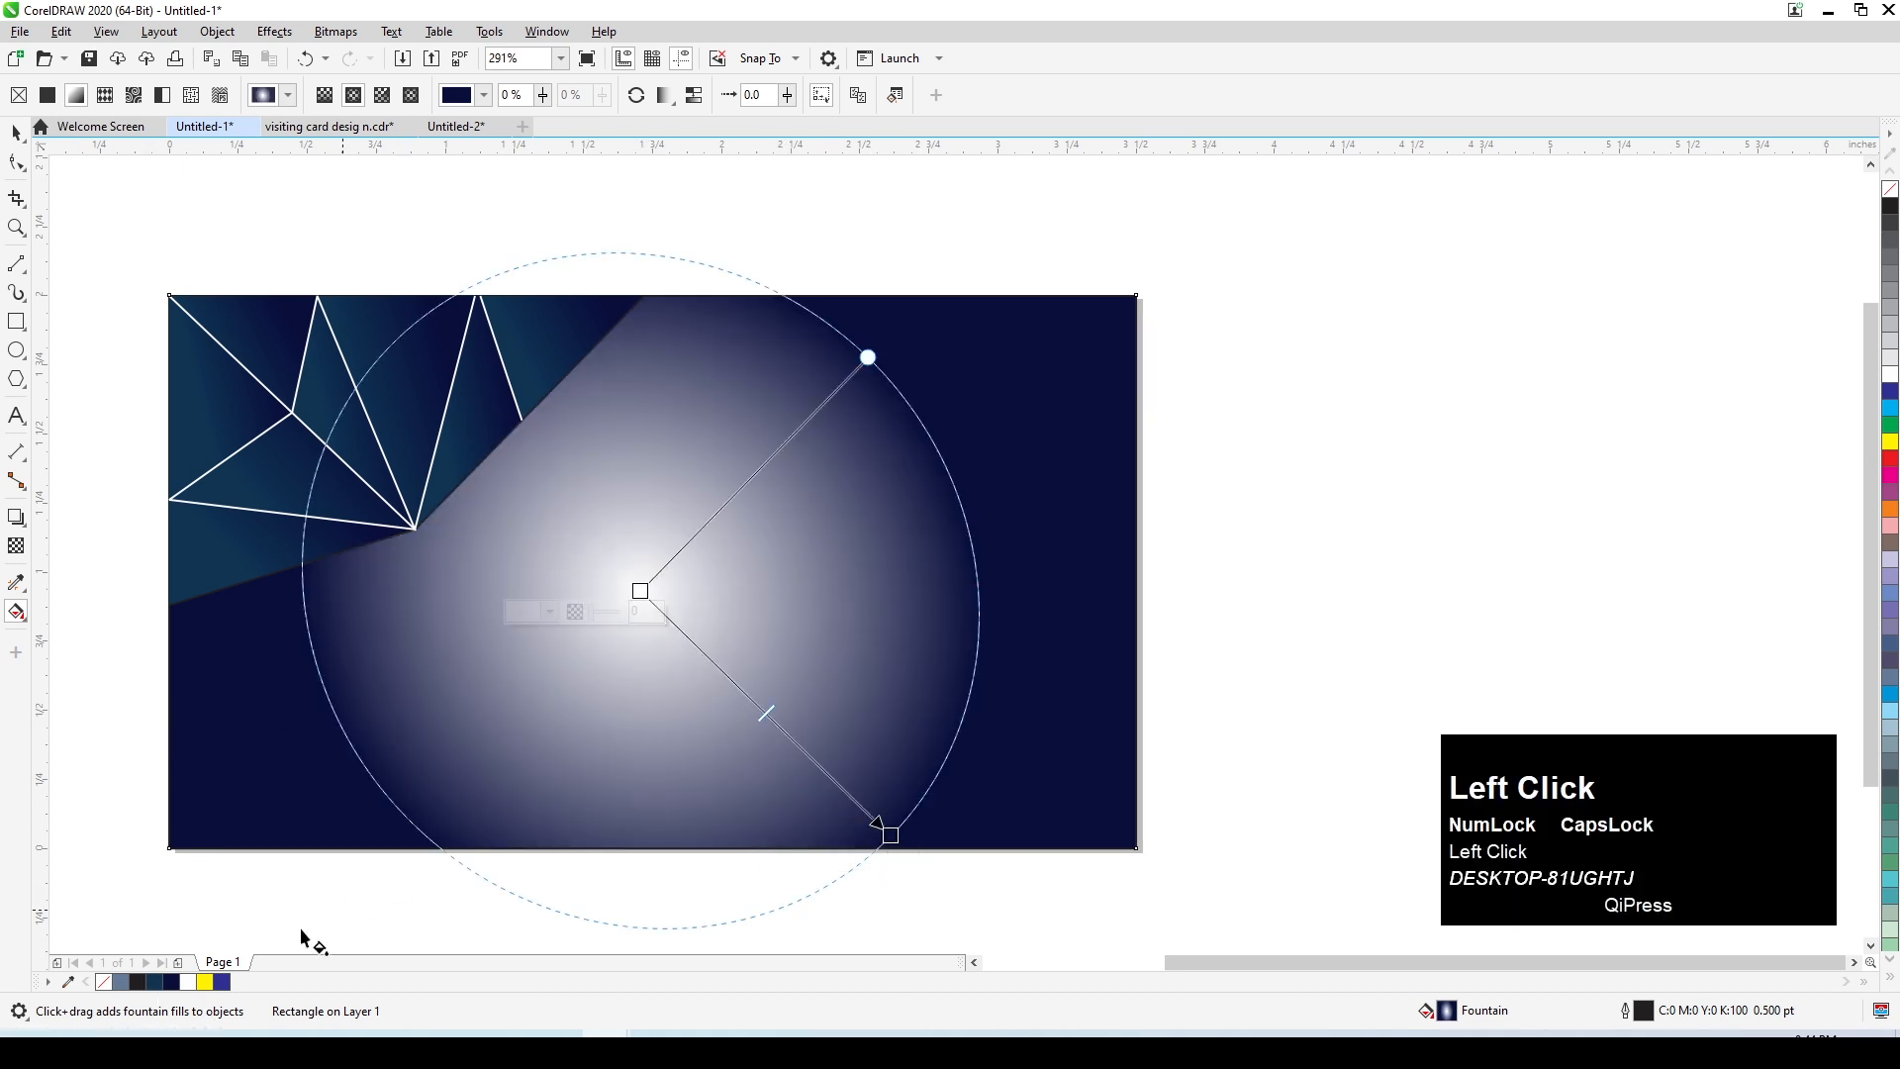
click(156, 983)
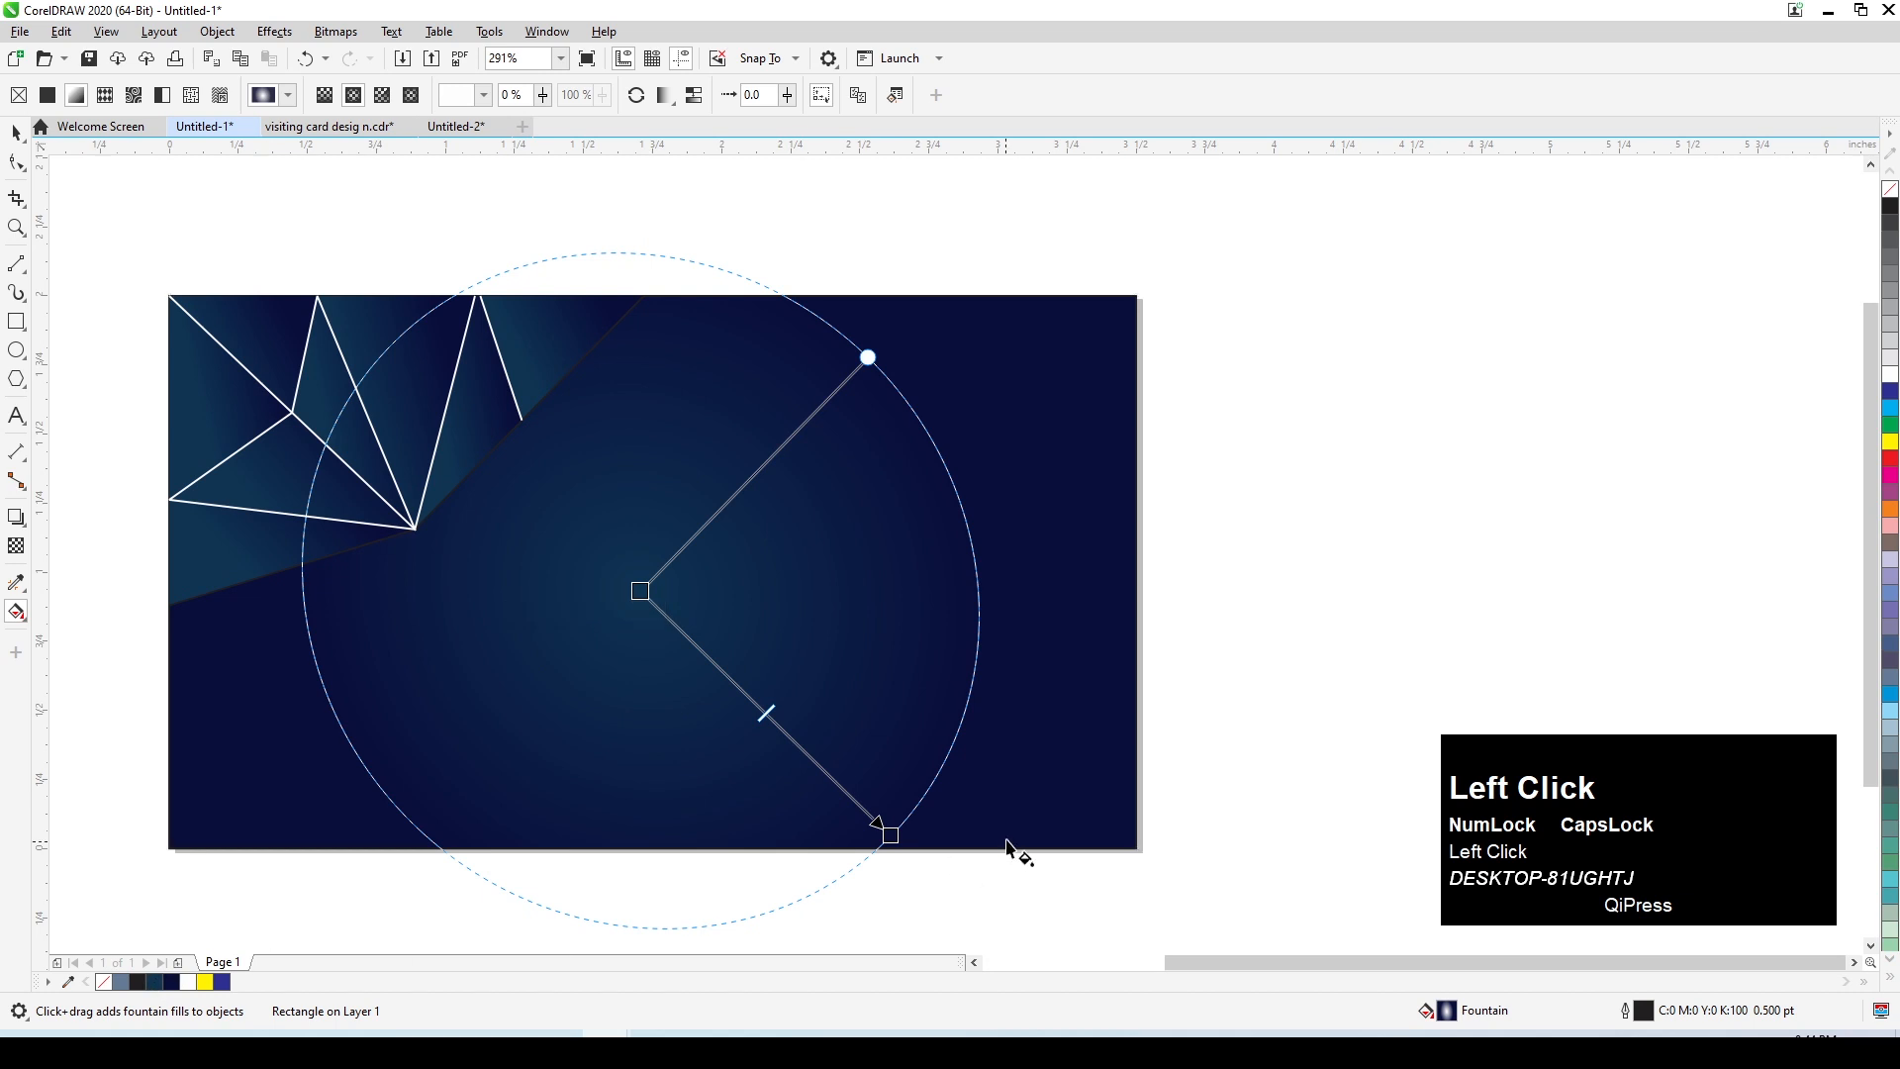
drag(876, 822, 302, 875)
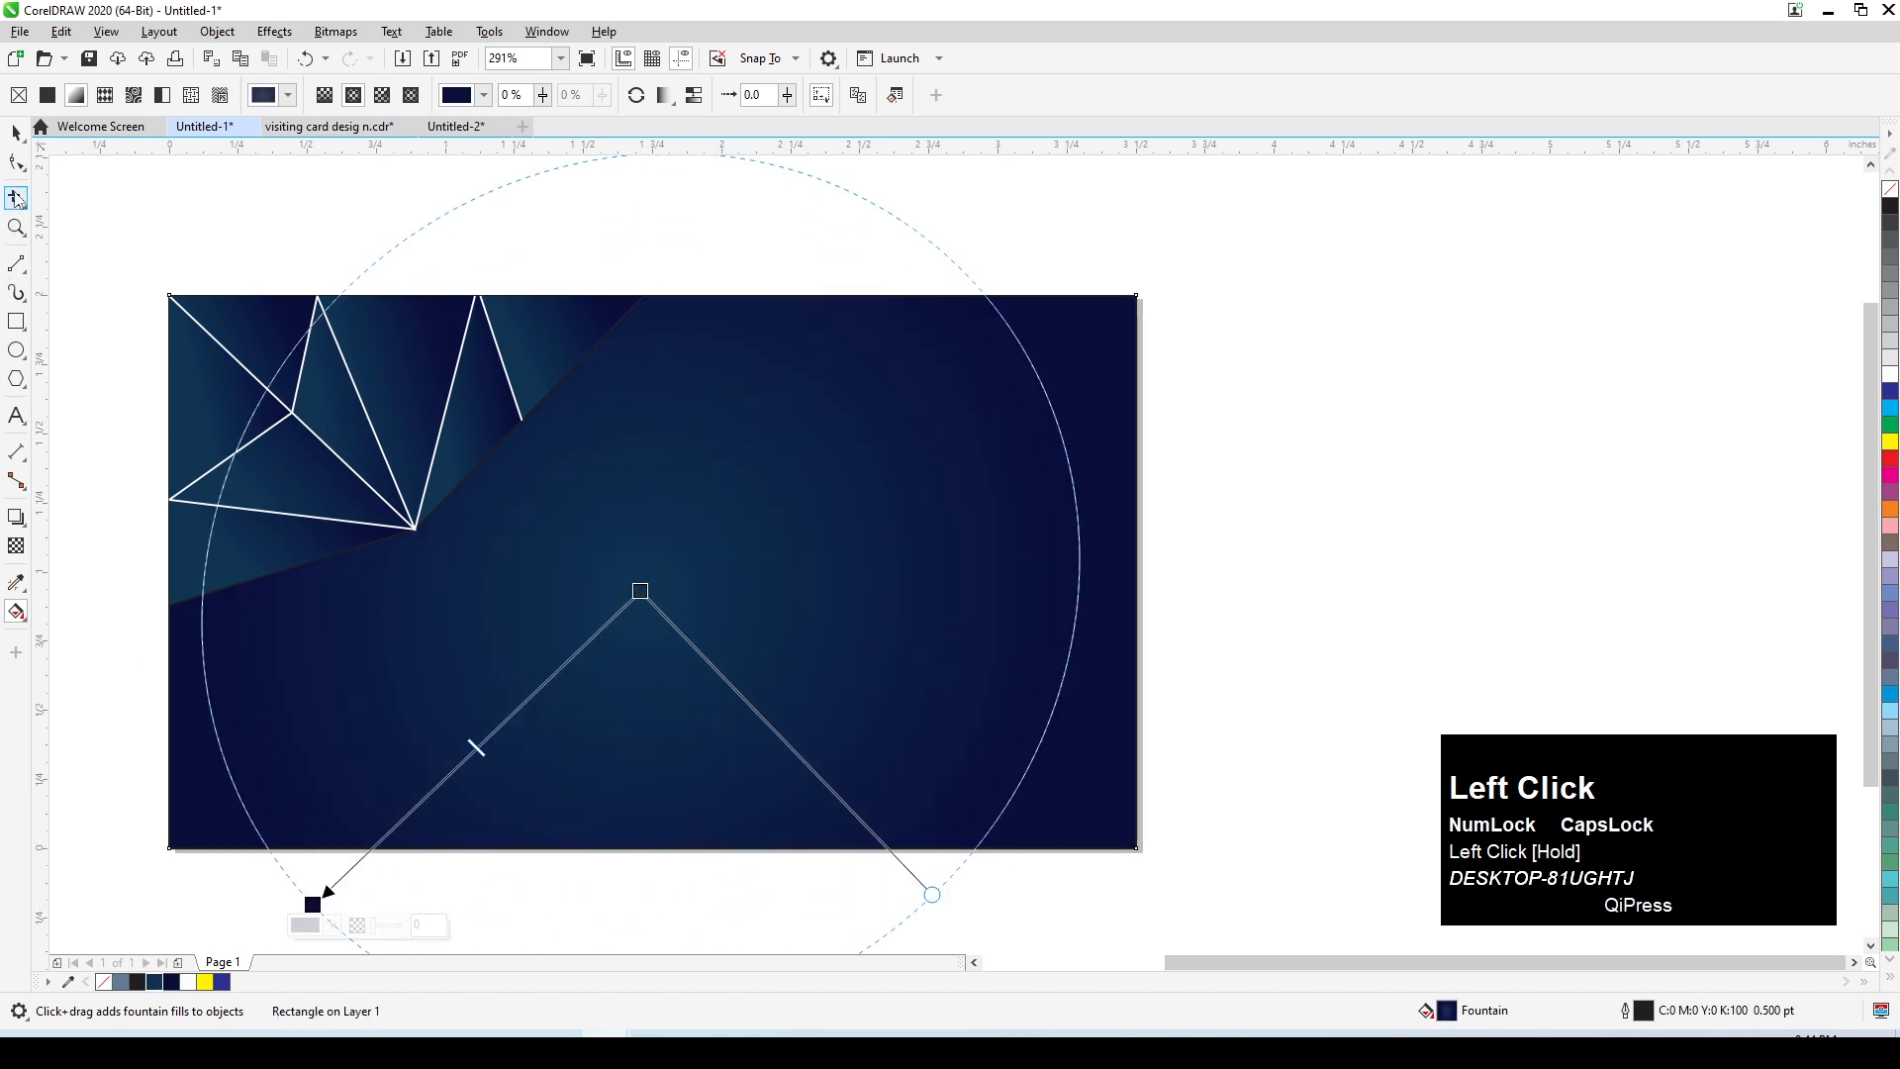
click(16, 133)
click(111, 538)
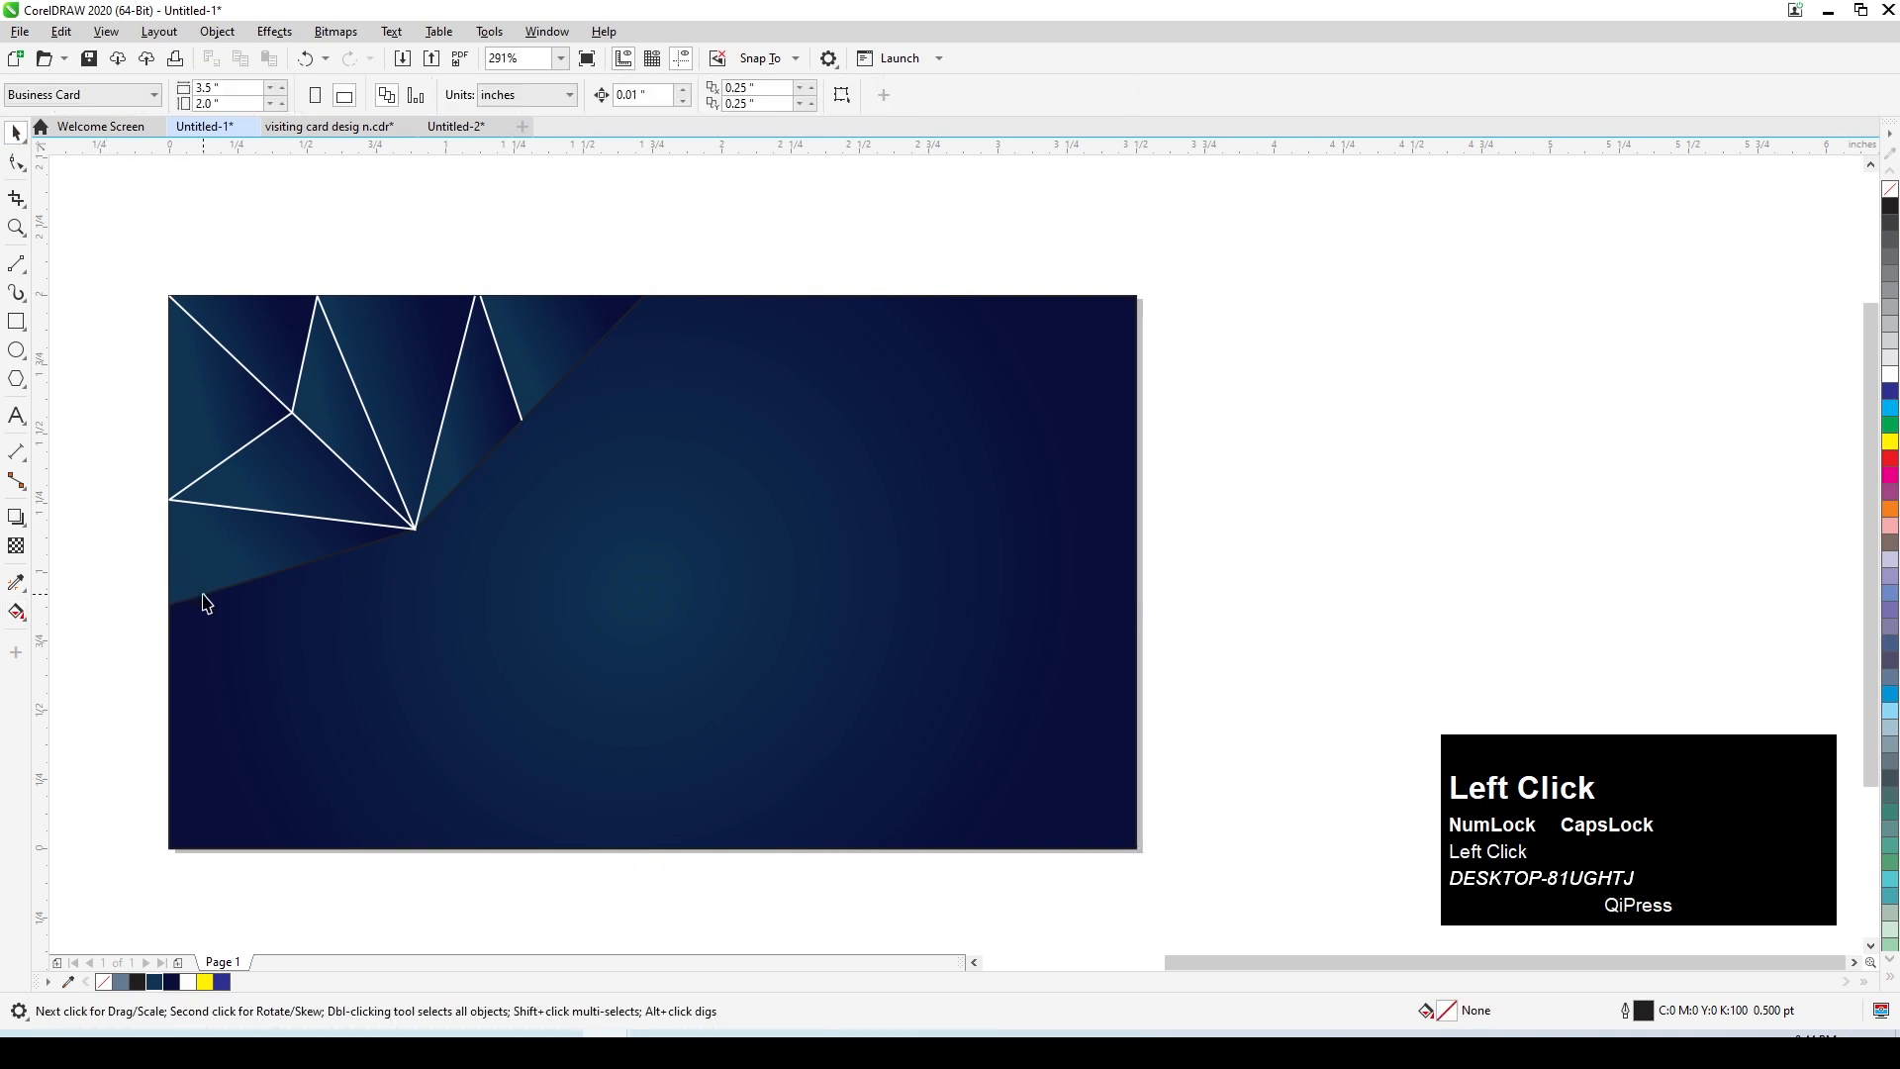
Step: Colour the outline of the faceted polygon's outer boundary white, undoing an accidental move of the curve
drag(205, 603, 203, 636)
key(ctrl+z)
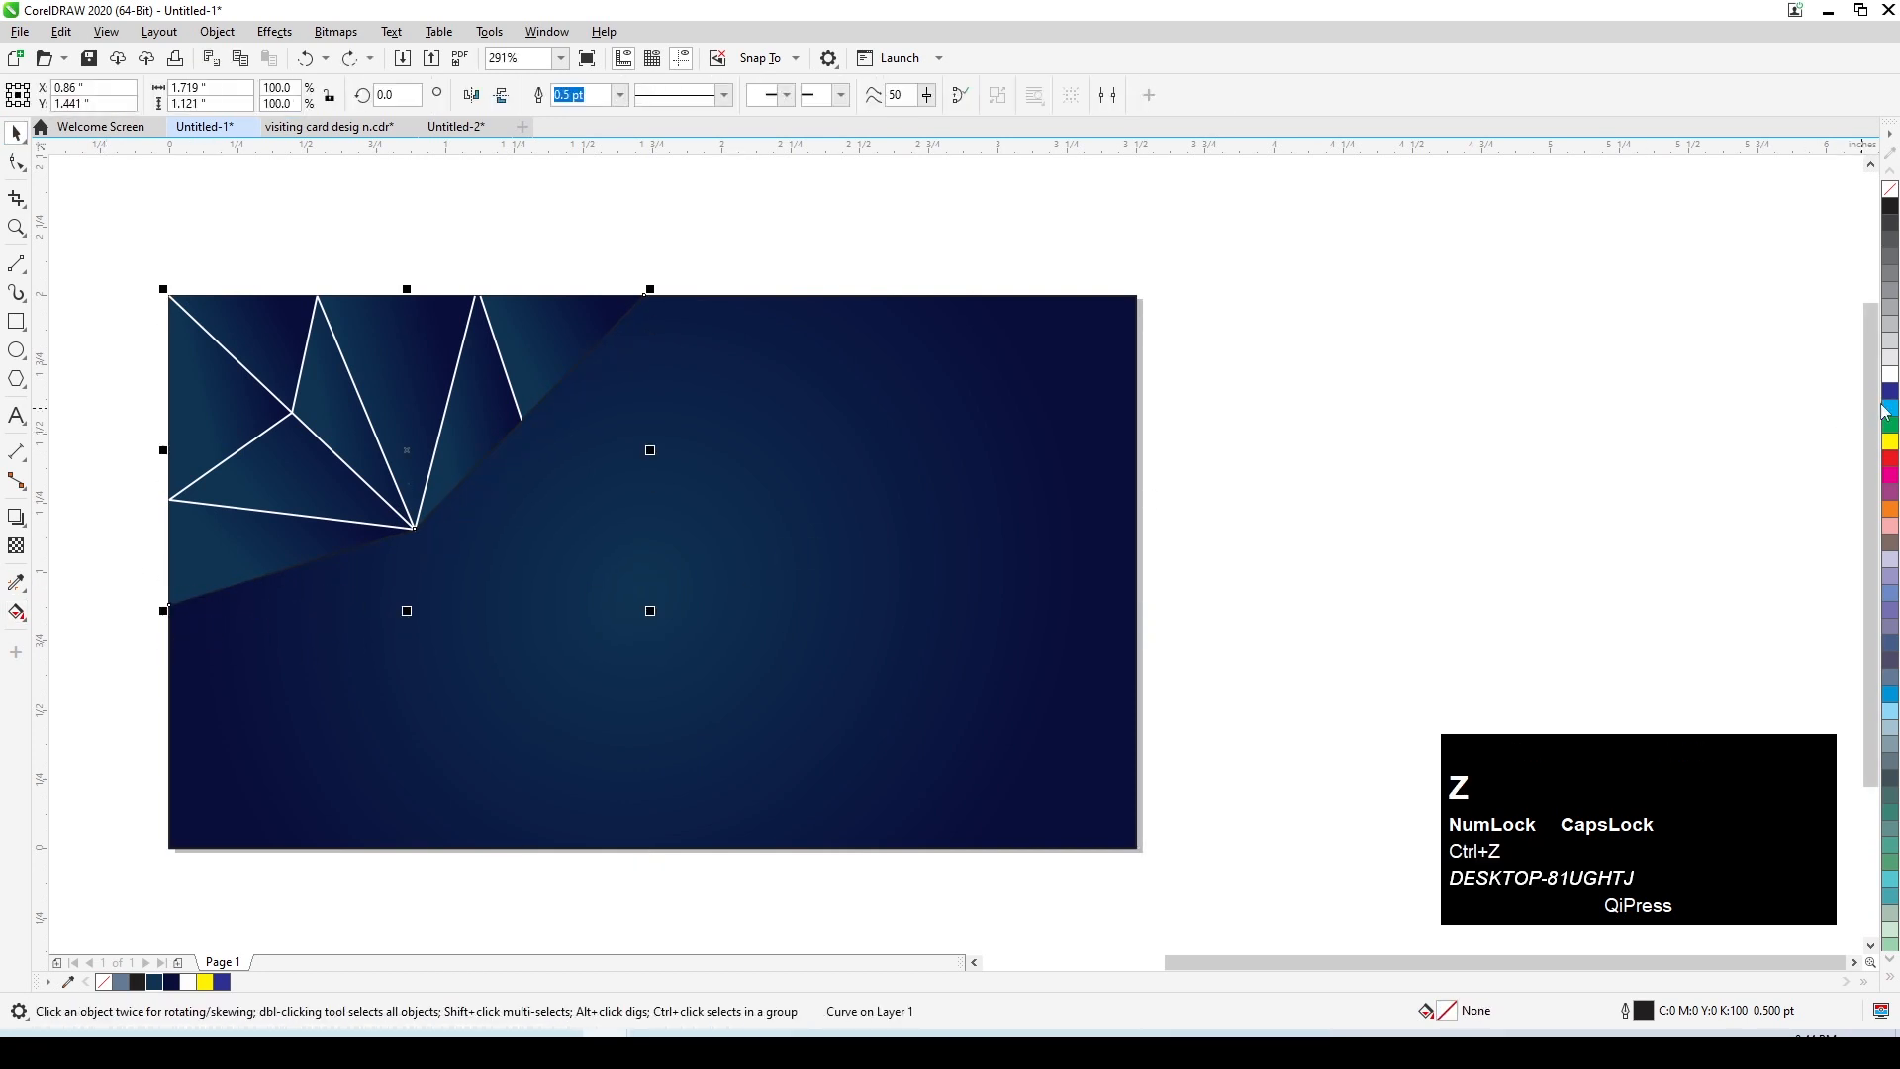
right_click(1885, 376)
click(1442, 369)
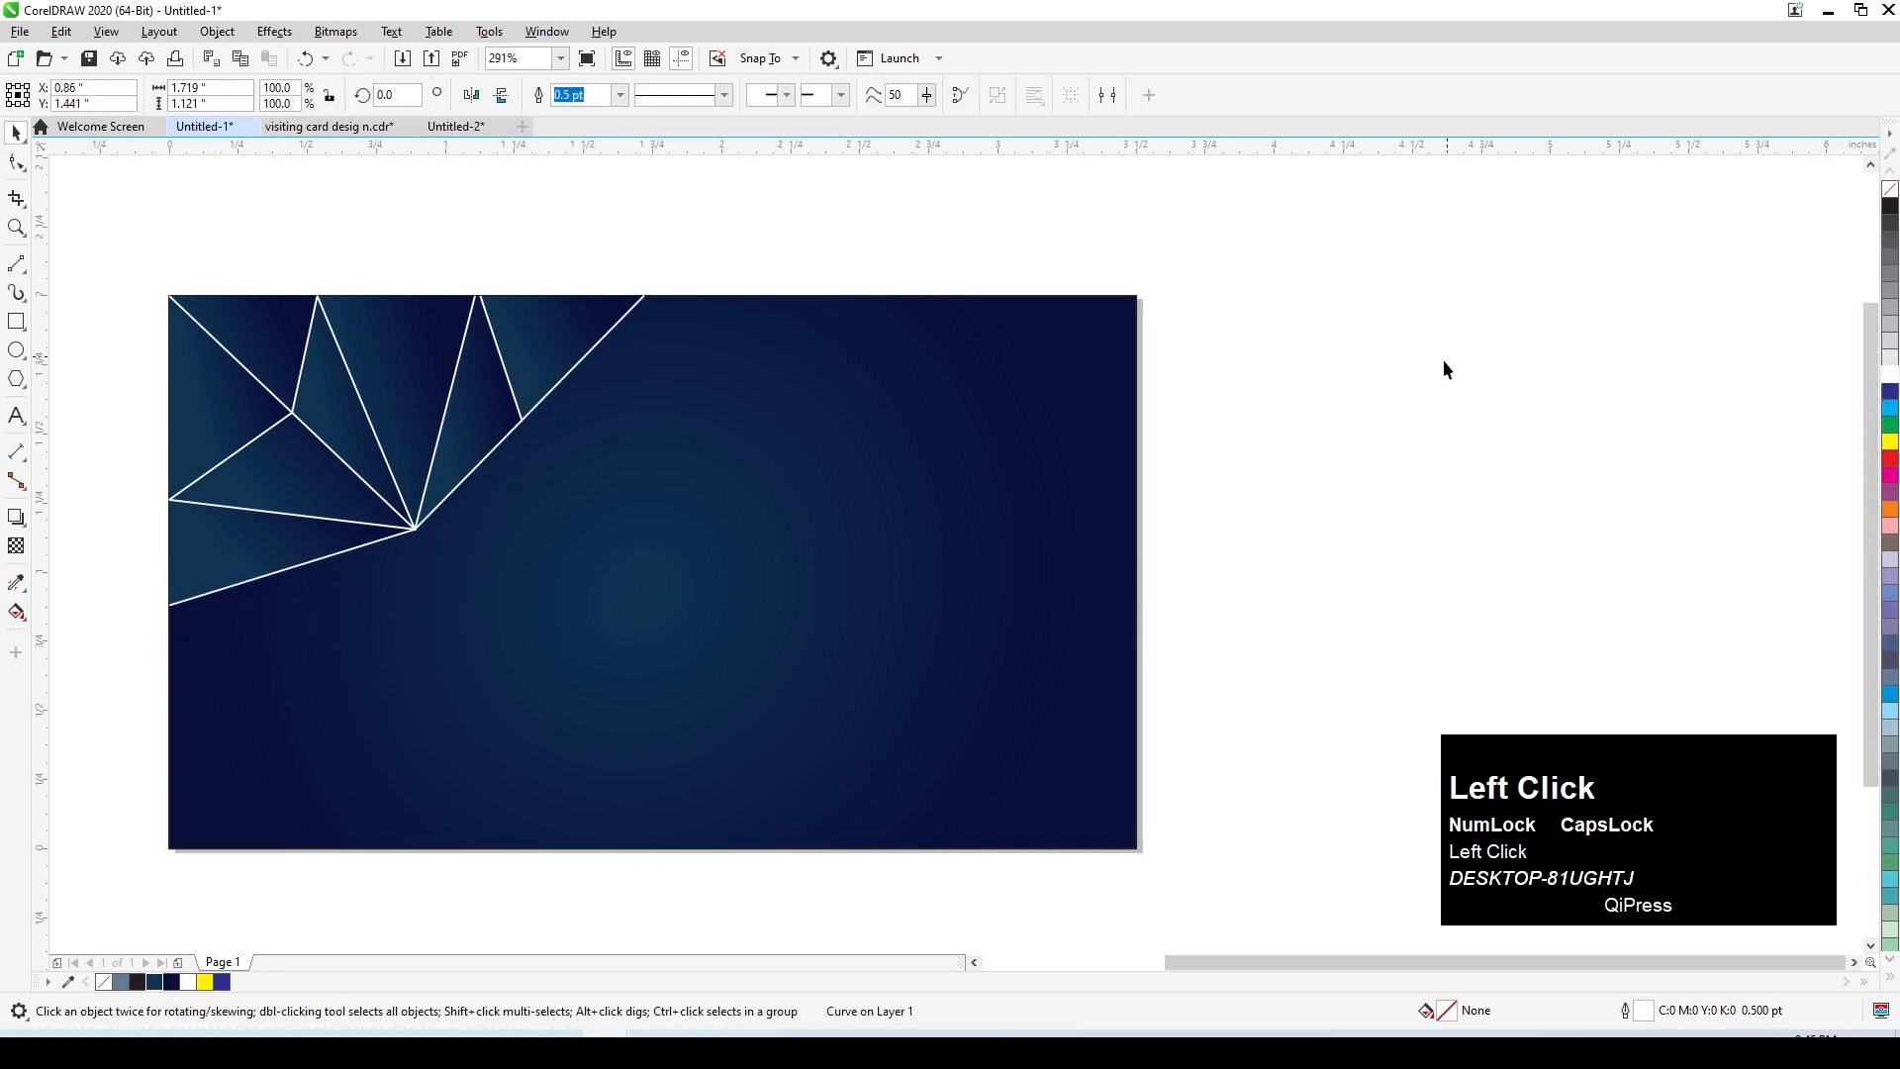
scroll(965, 490, down, 2)
key(F2)
drag(475, 308, 1356, 751)
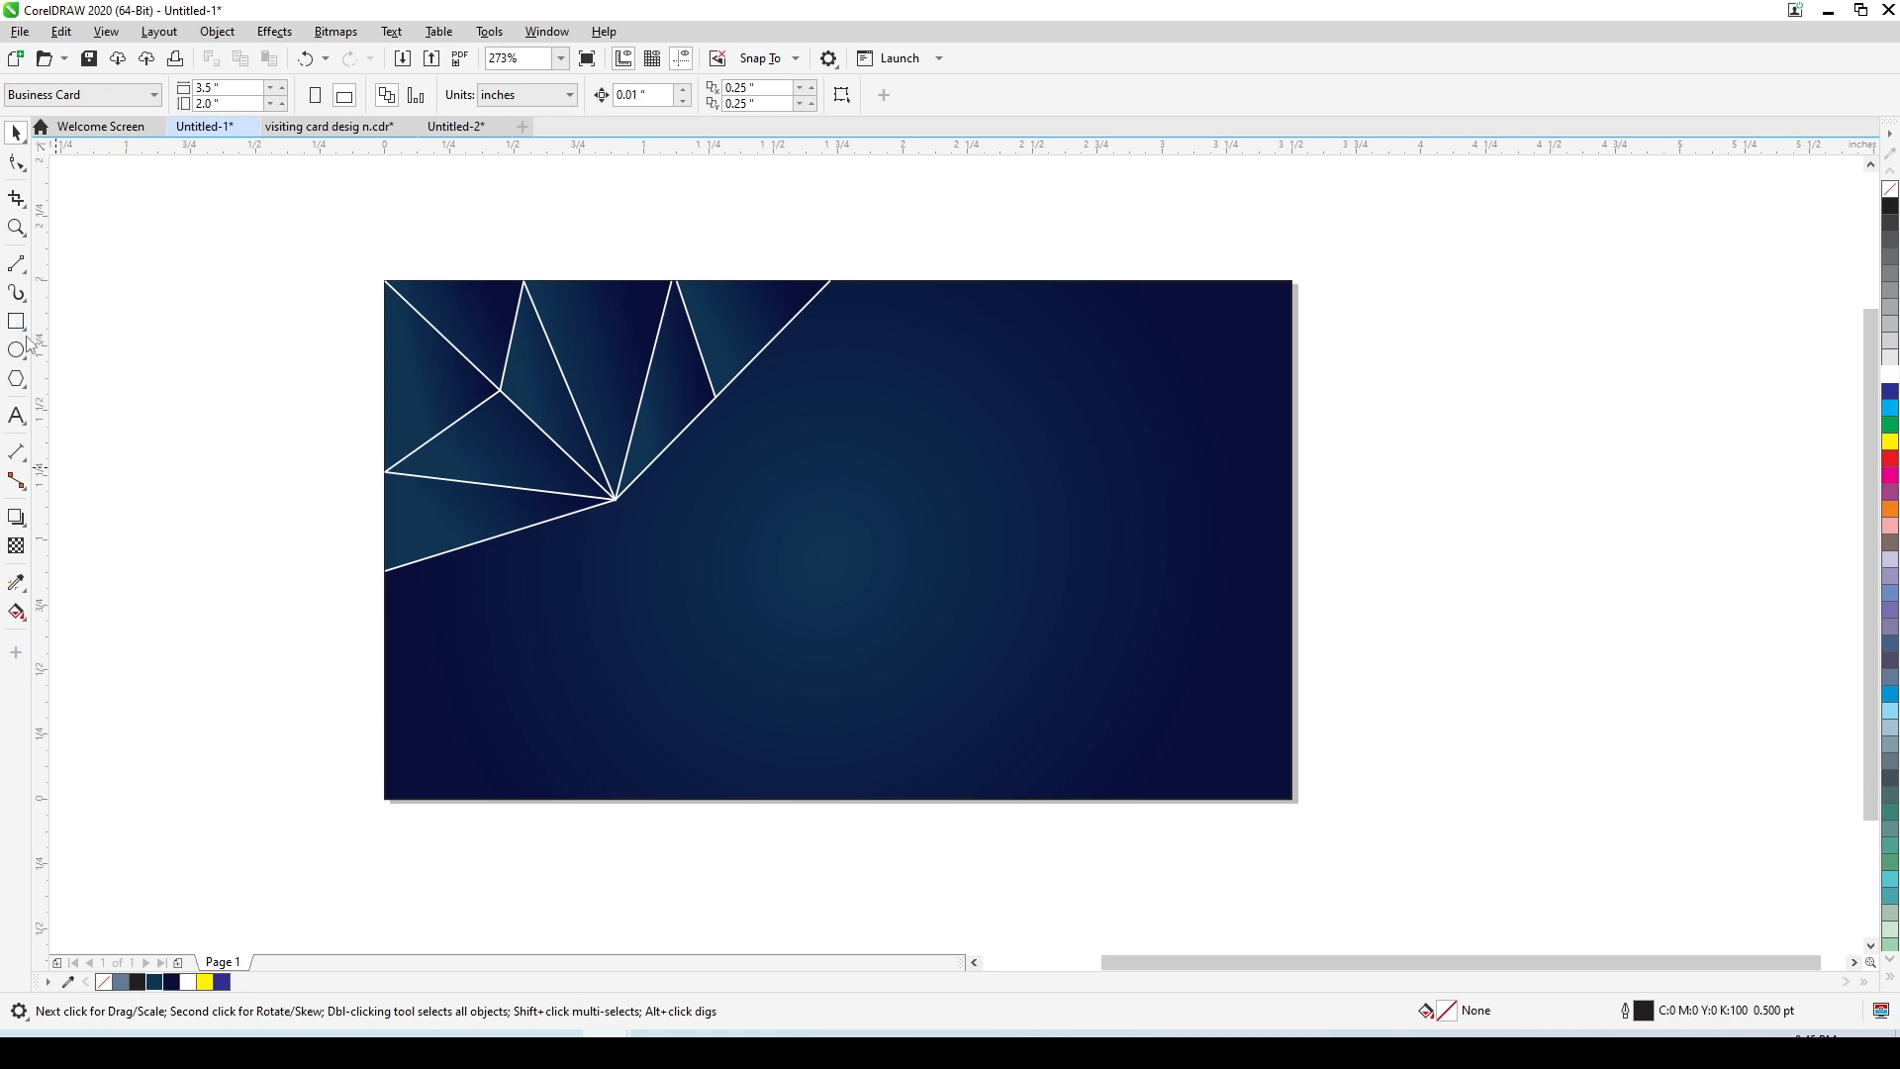
click(206, 422)
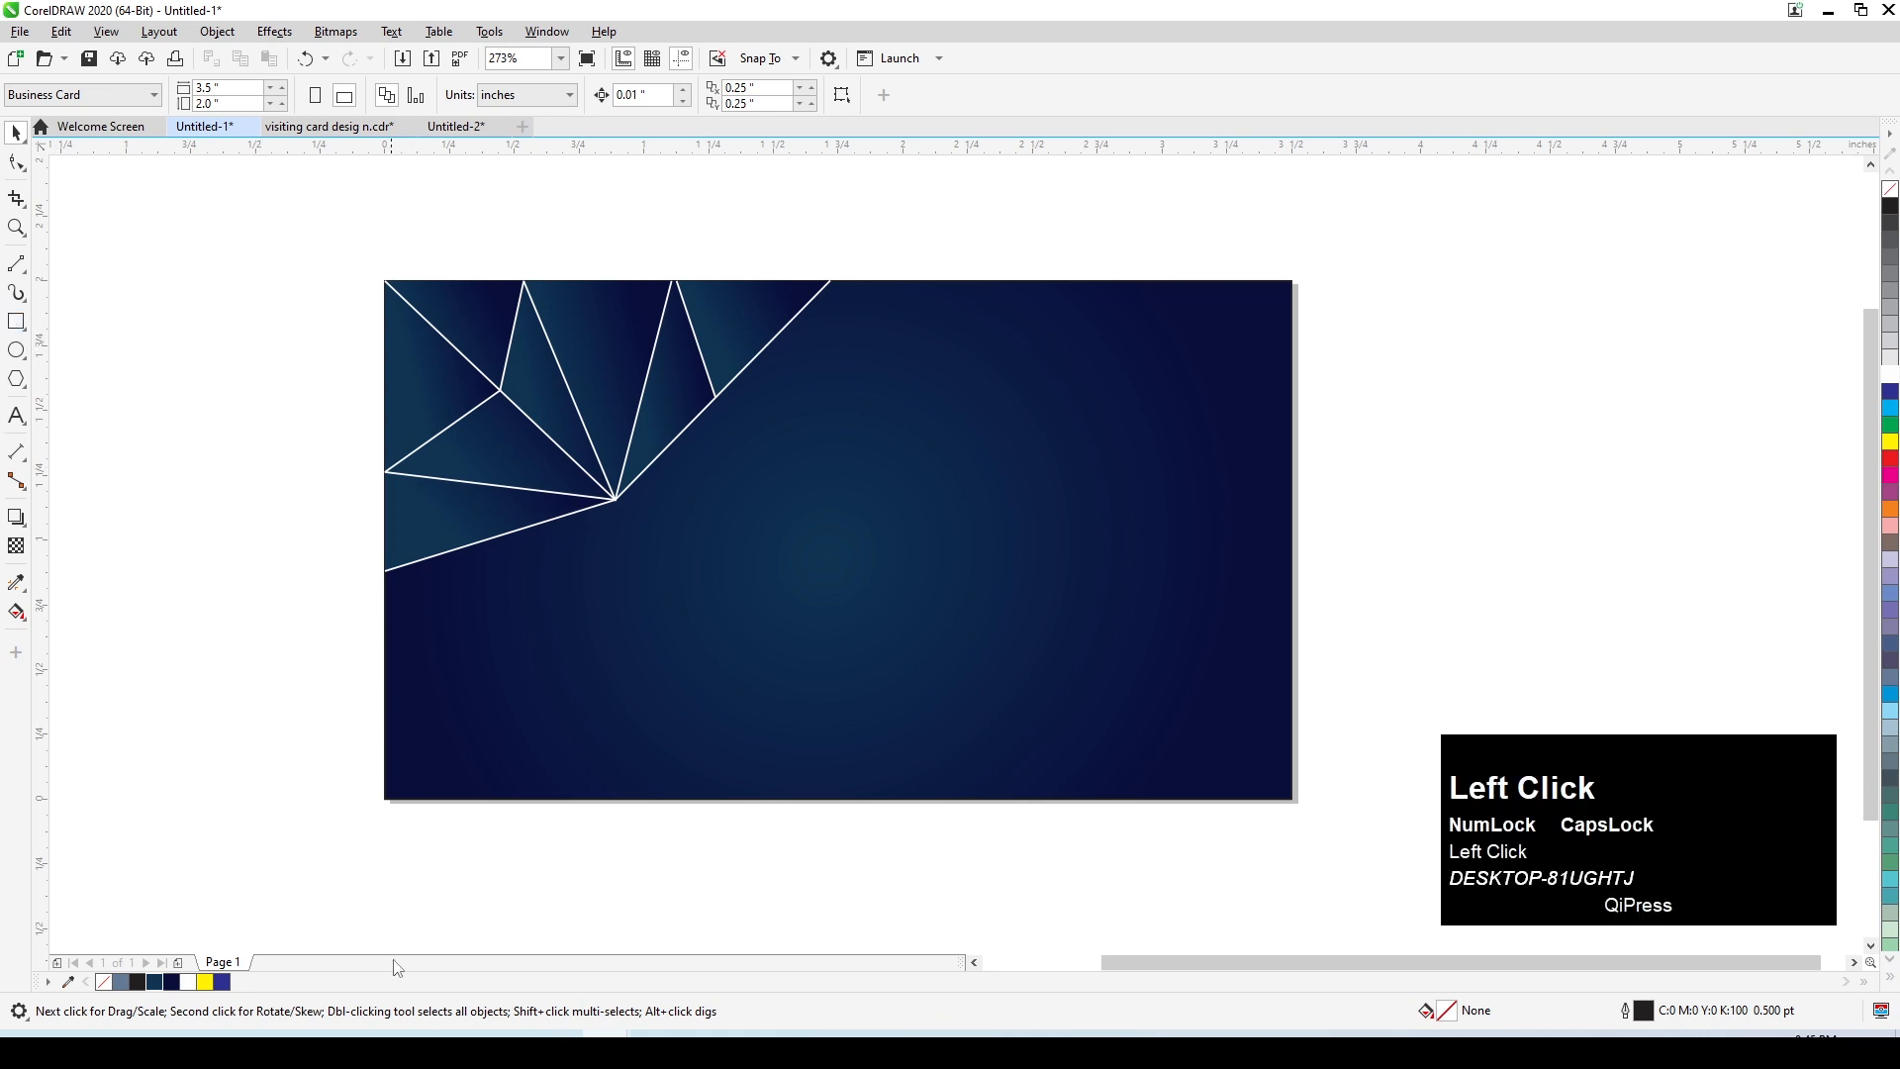
Step: Place the name and job title on the card's upper-right area, enlarged to about 1.49 in wide and coloured white
key(F2)
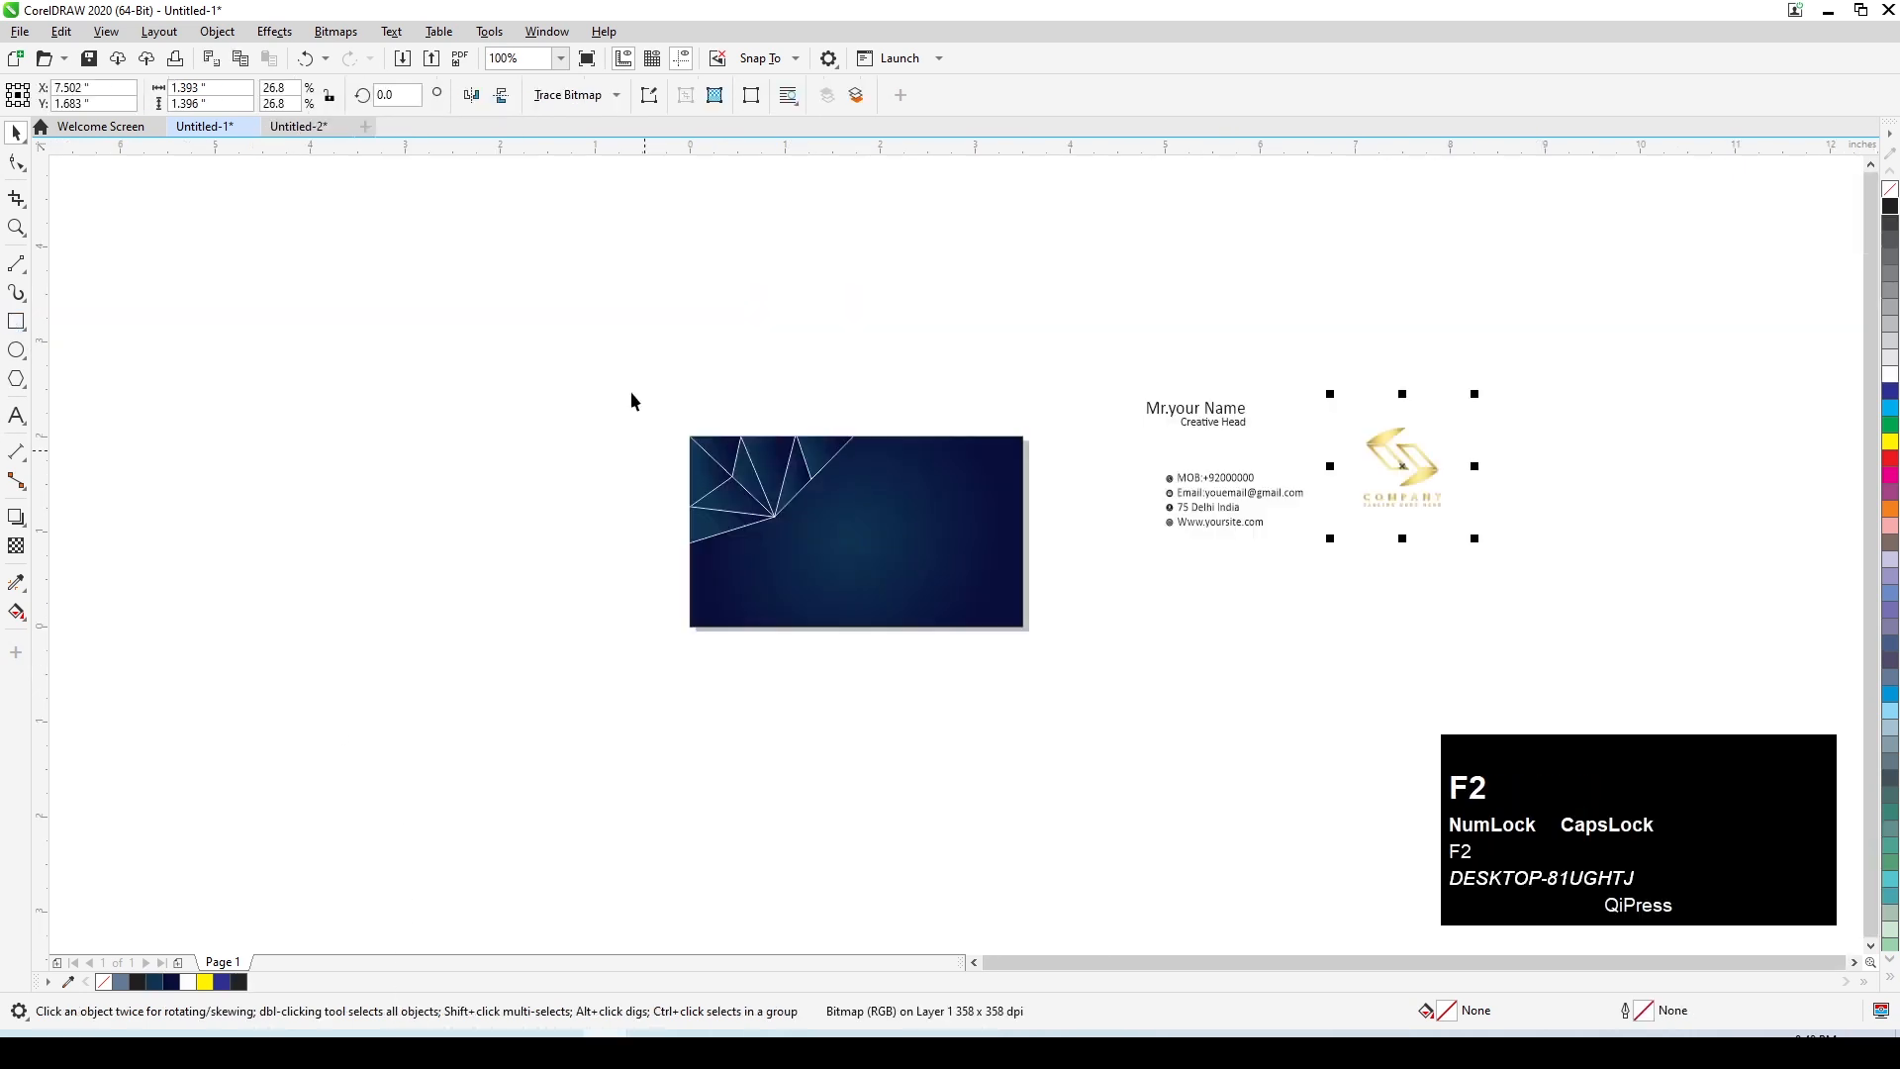
drag(631, 394, 1364, 698)
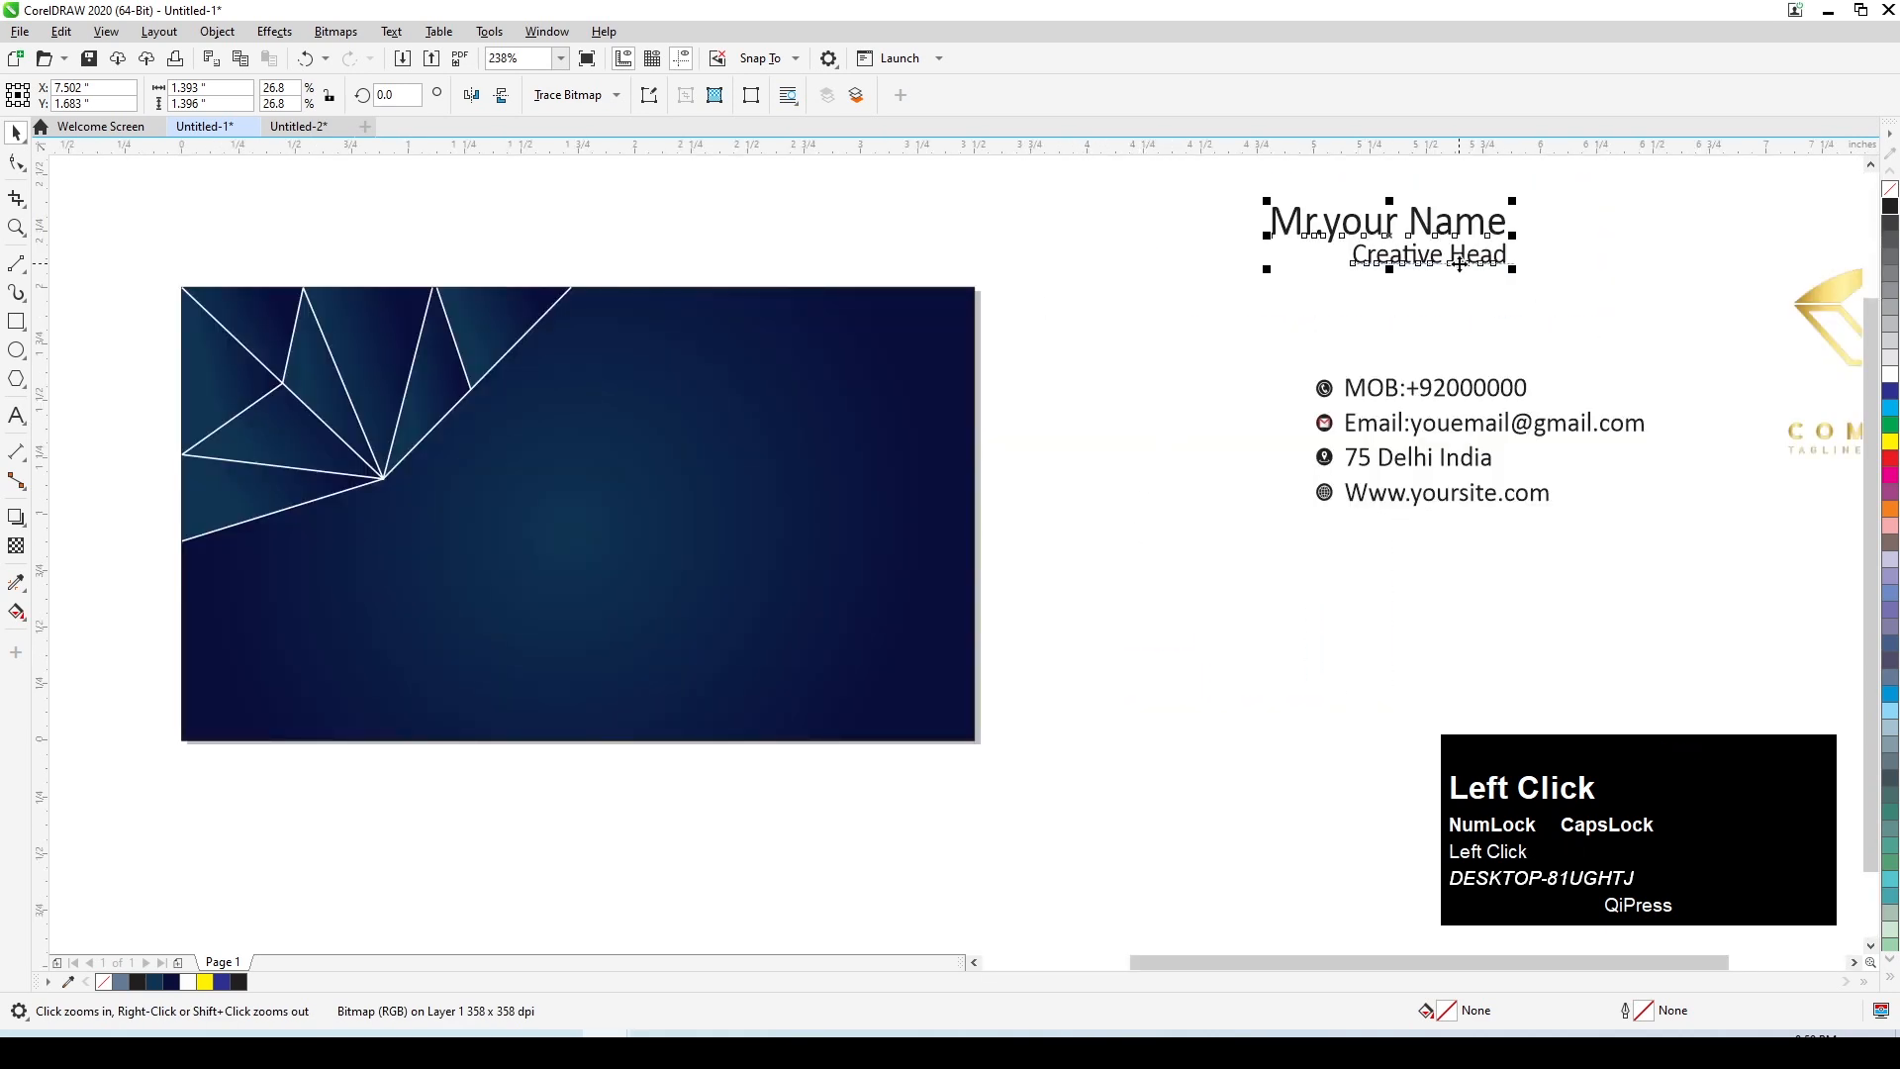
drag(1460, 264, 865, 412)
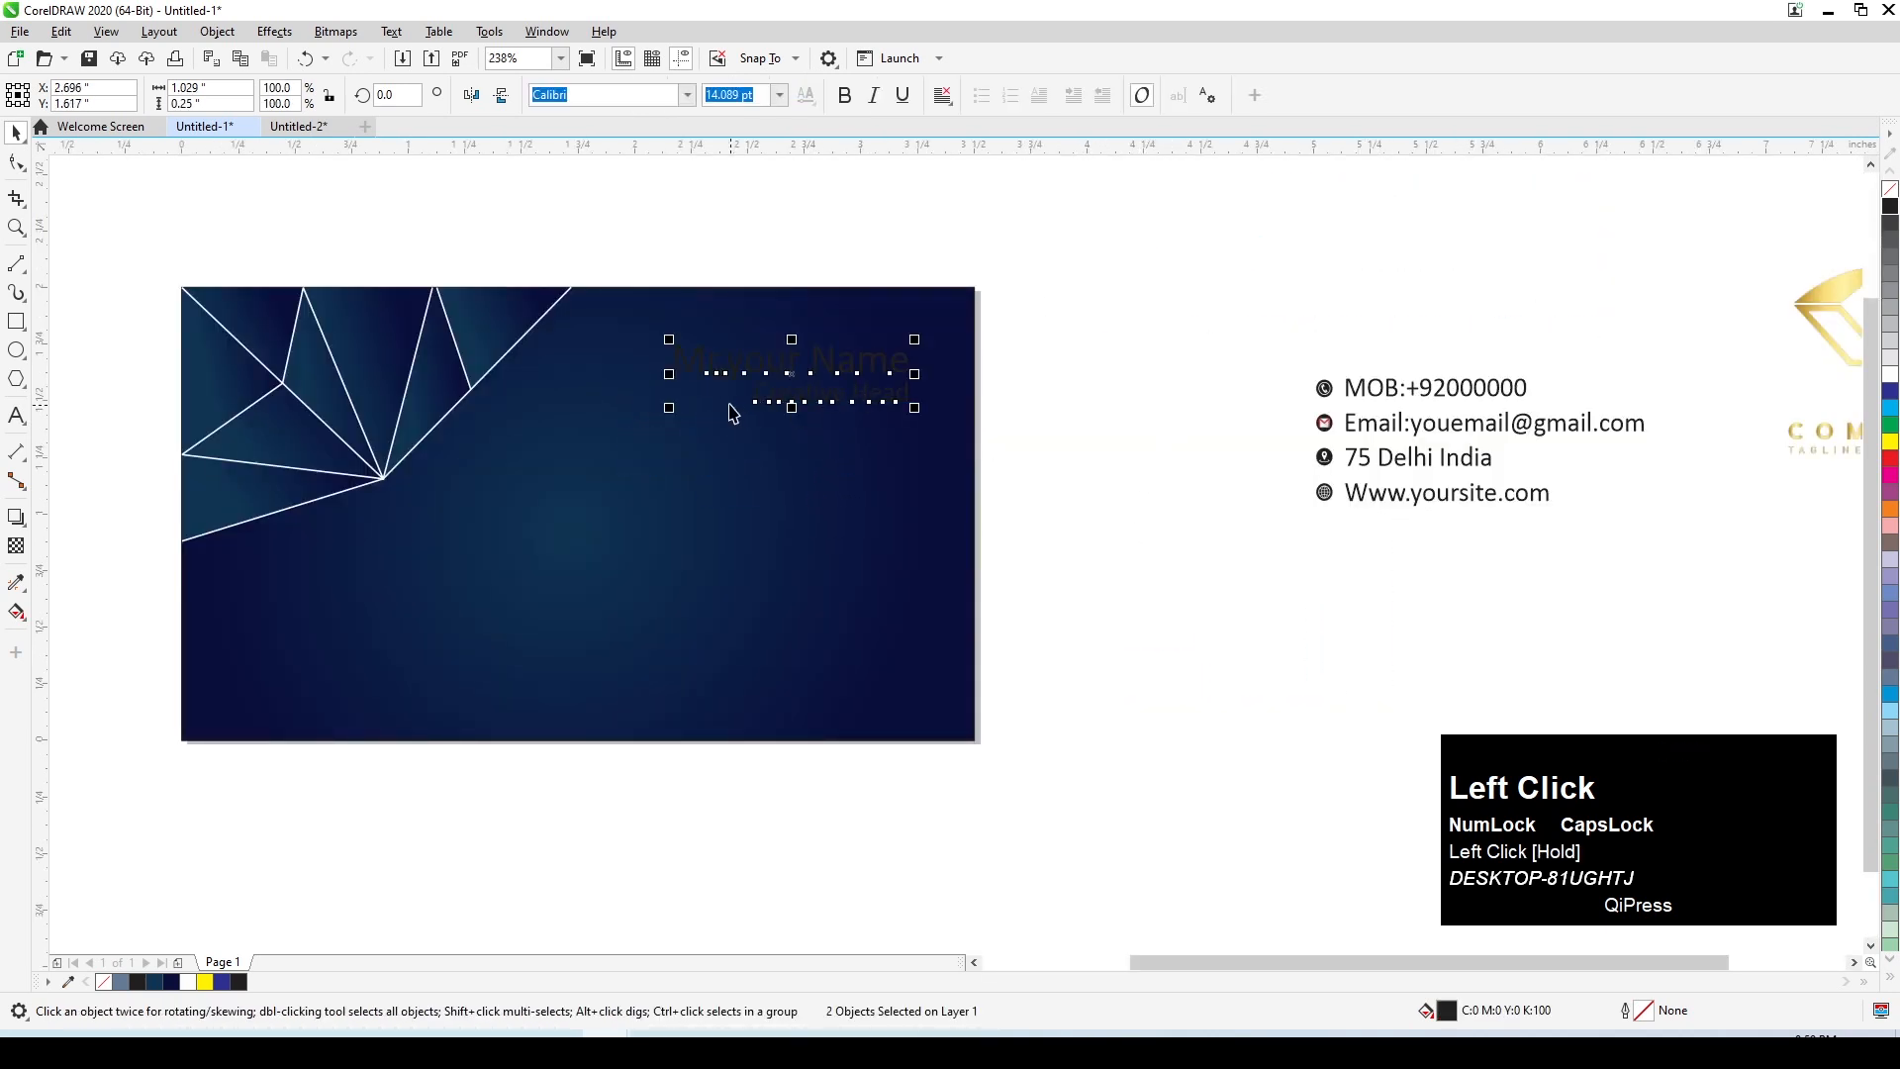
drag(671, 407, 568, 457)
key(F2)
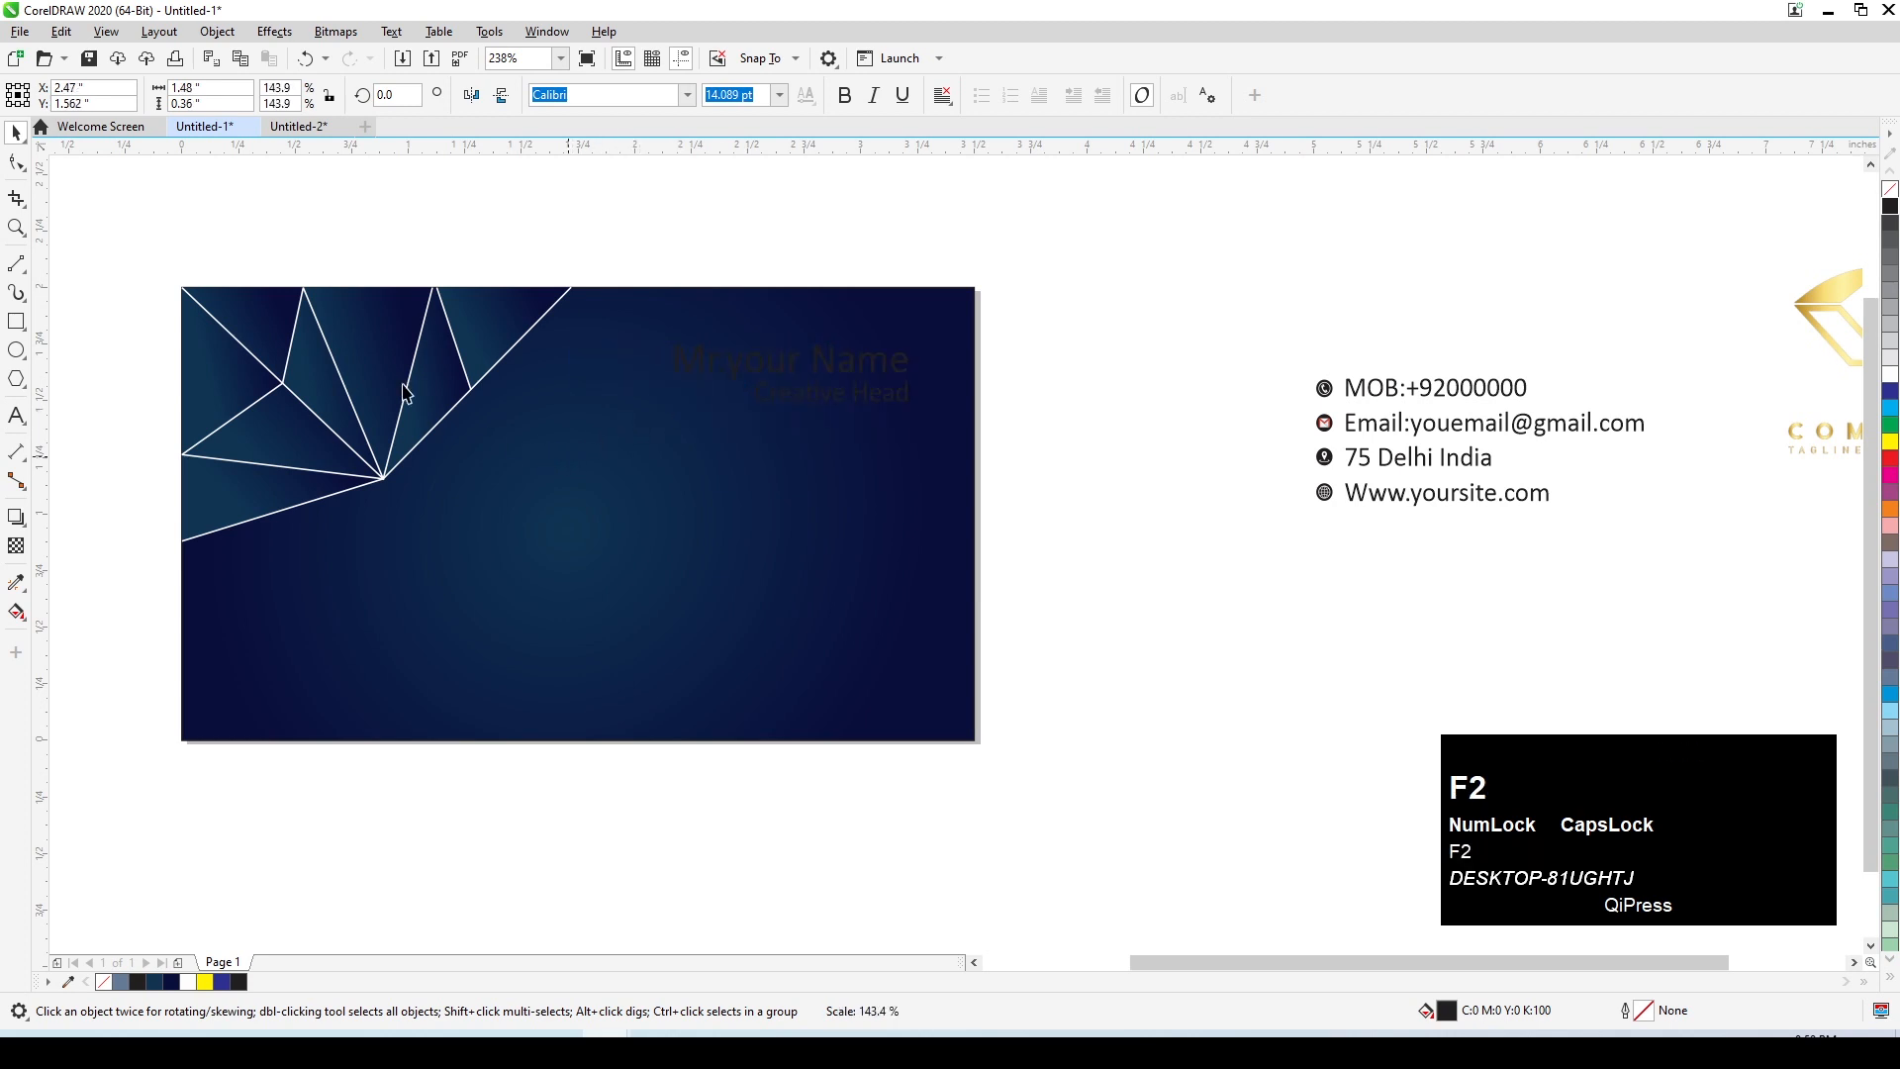
drag(176, 281, 1101, 560)
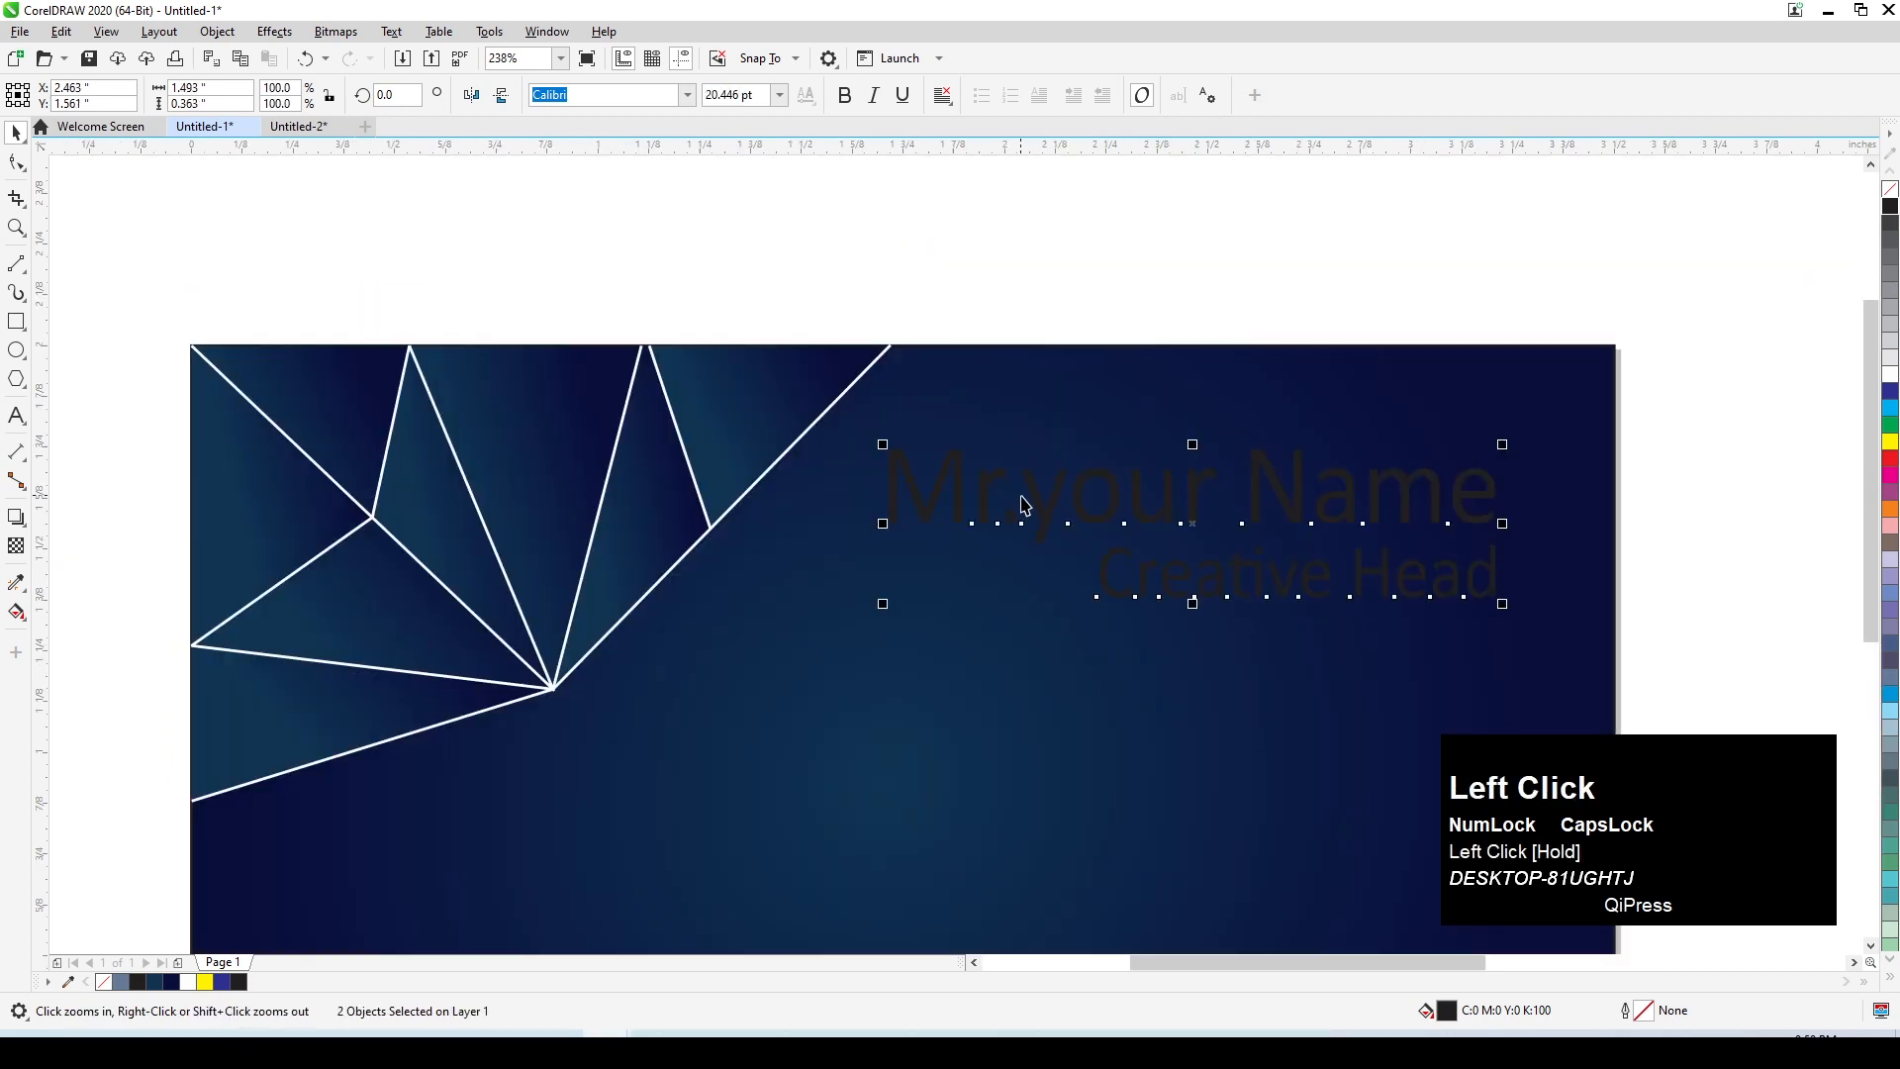
drag(1035, 505, 1062, 511)
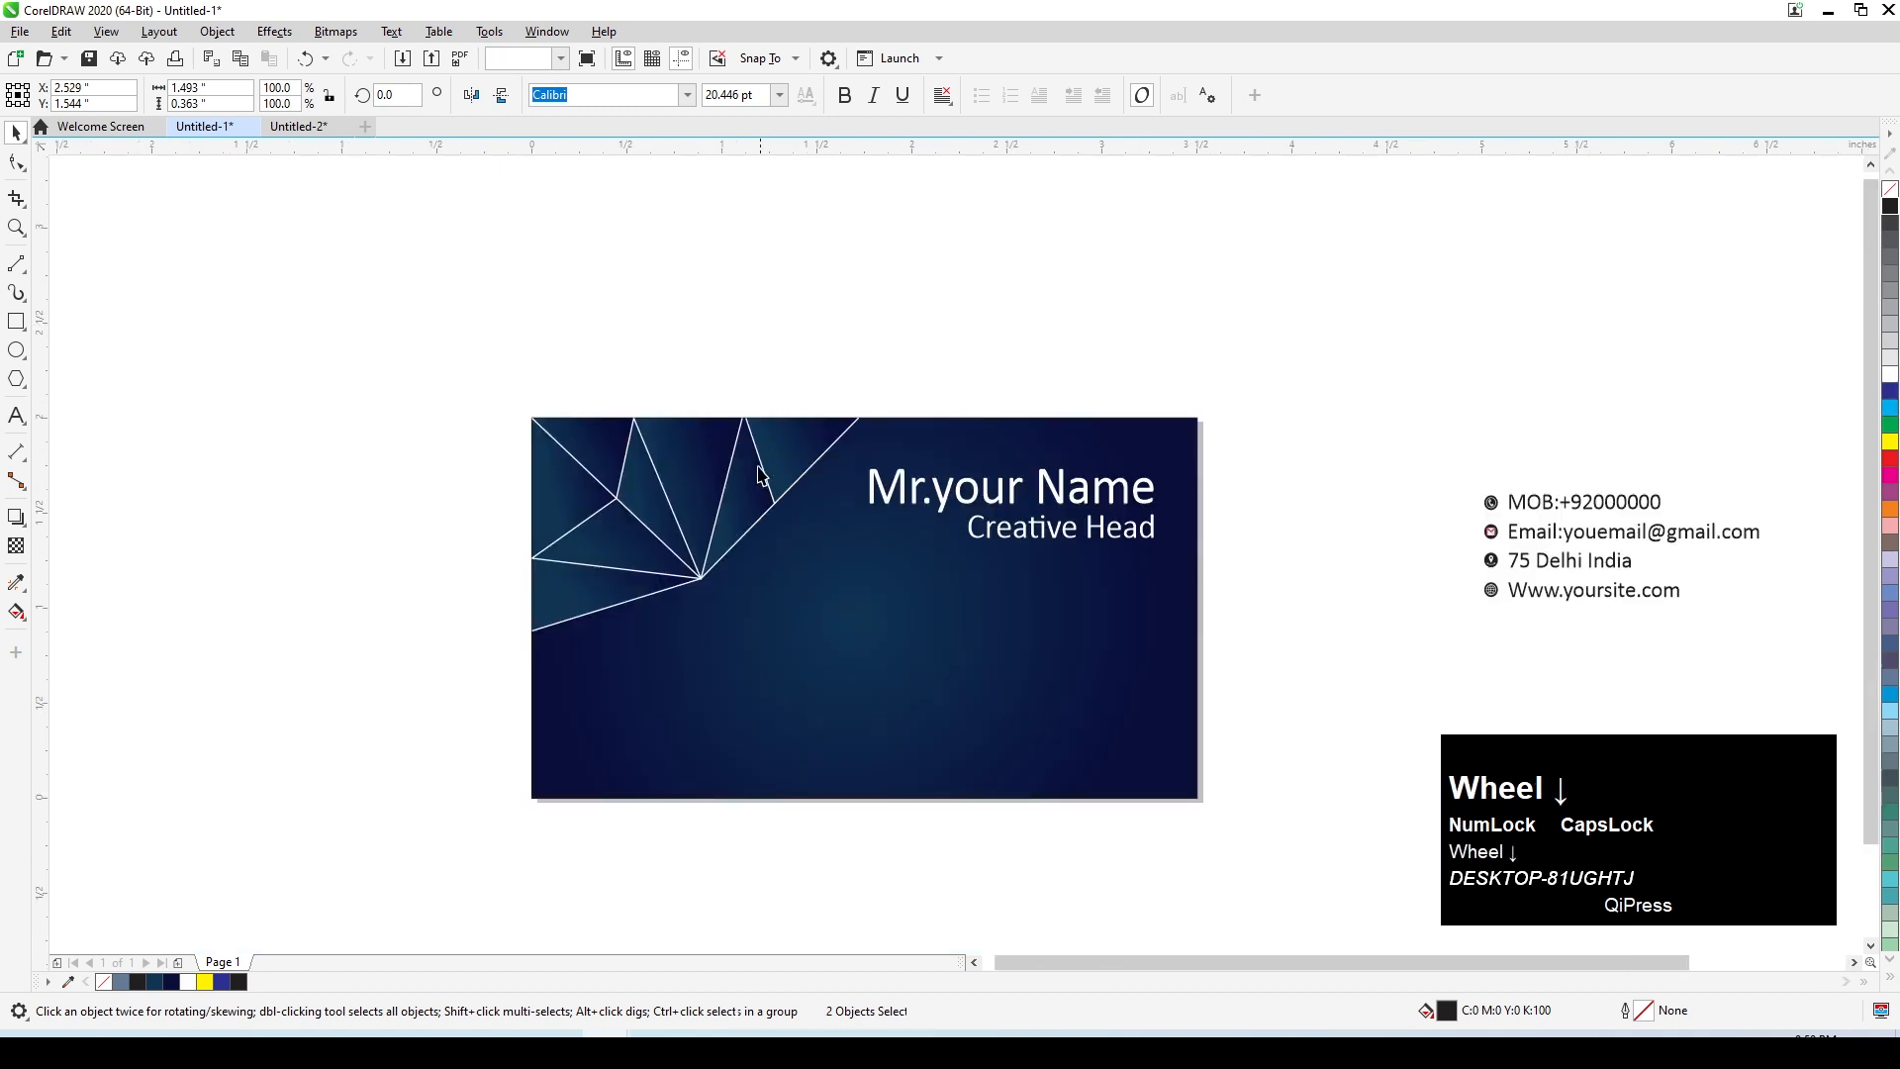
Step: Draw a rectangle outside the card and set its size to 3.2 × 1.7 in as a margin guide
scroll(831, 481, down, 2)
click(15, 320)
drag(113, 297, 260, 405)
key(space)
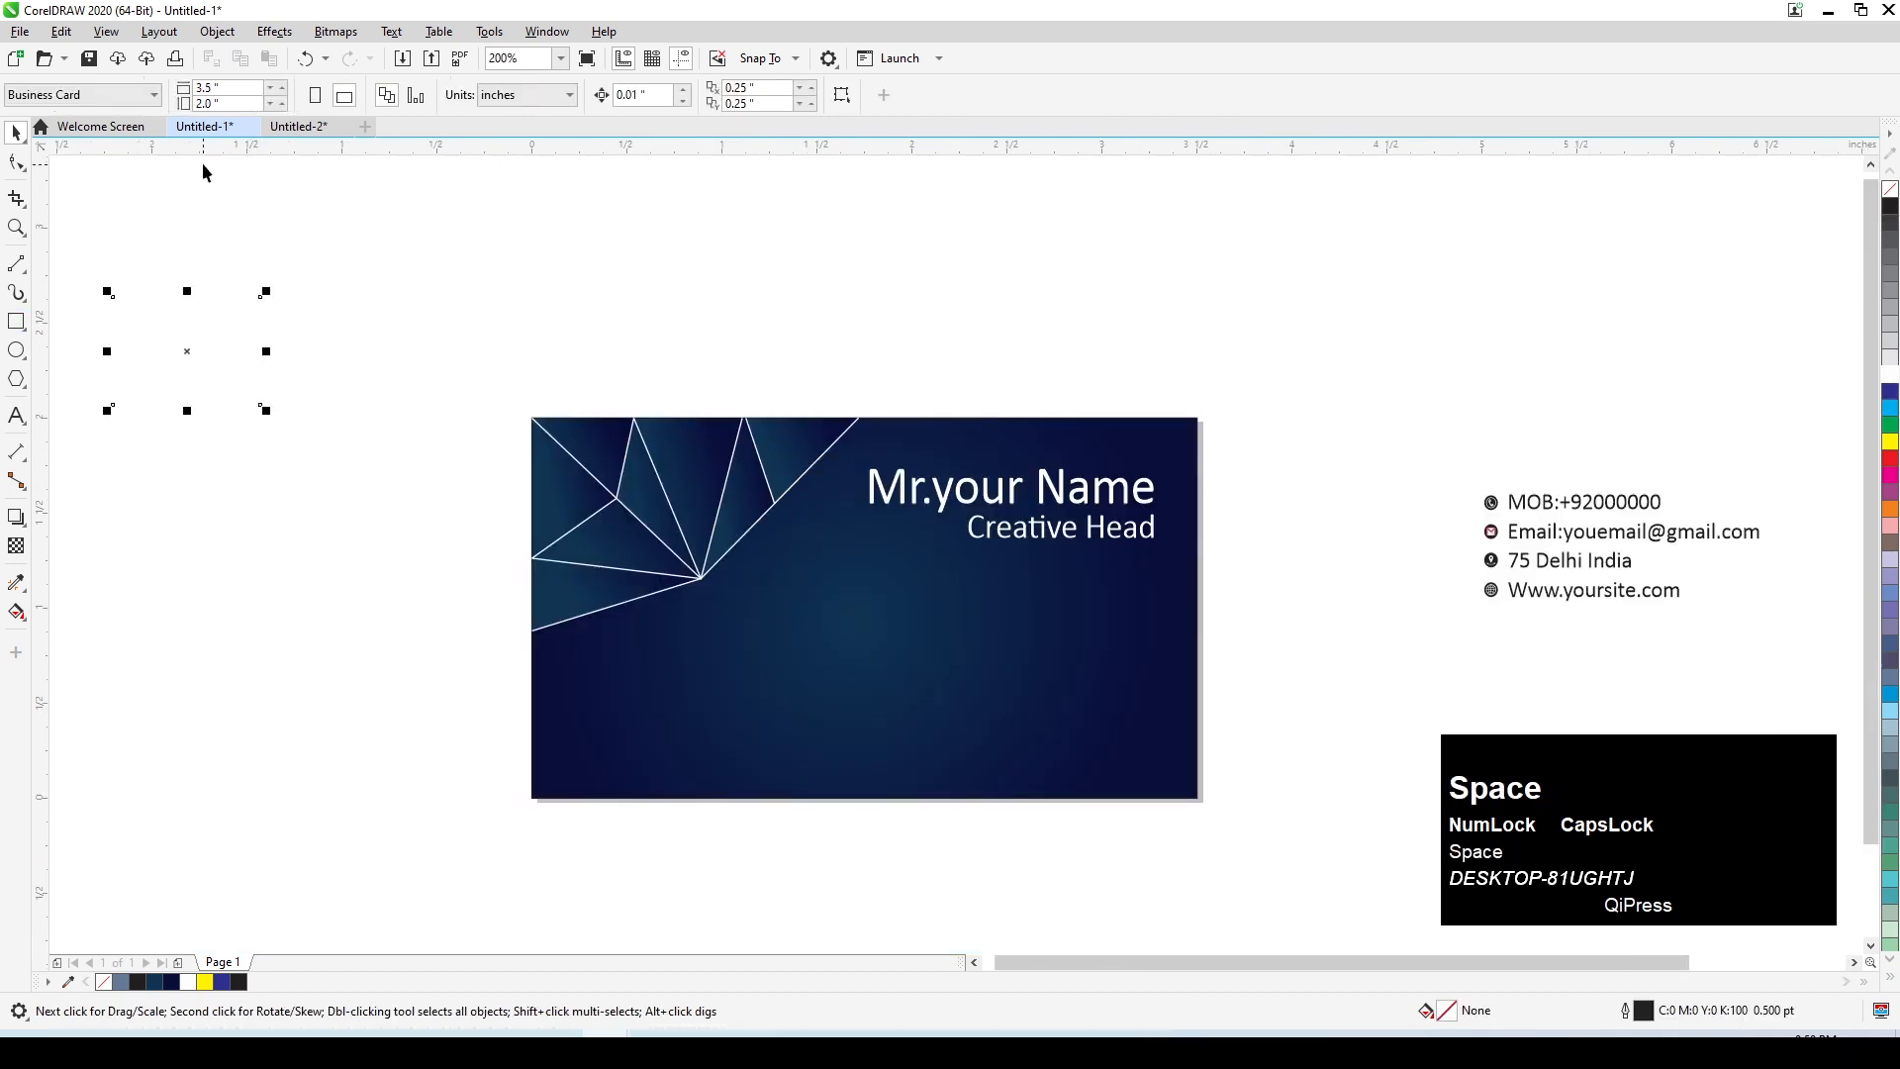
drag(212, 88, 51, 108)
text(3.2)
key(Tab)
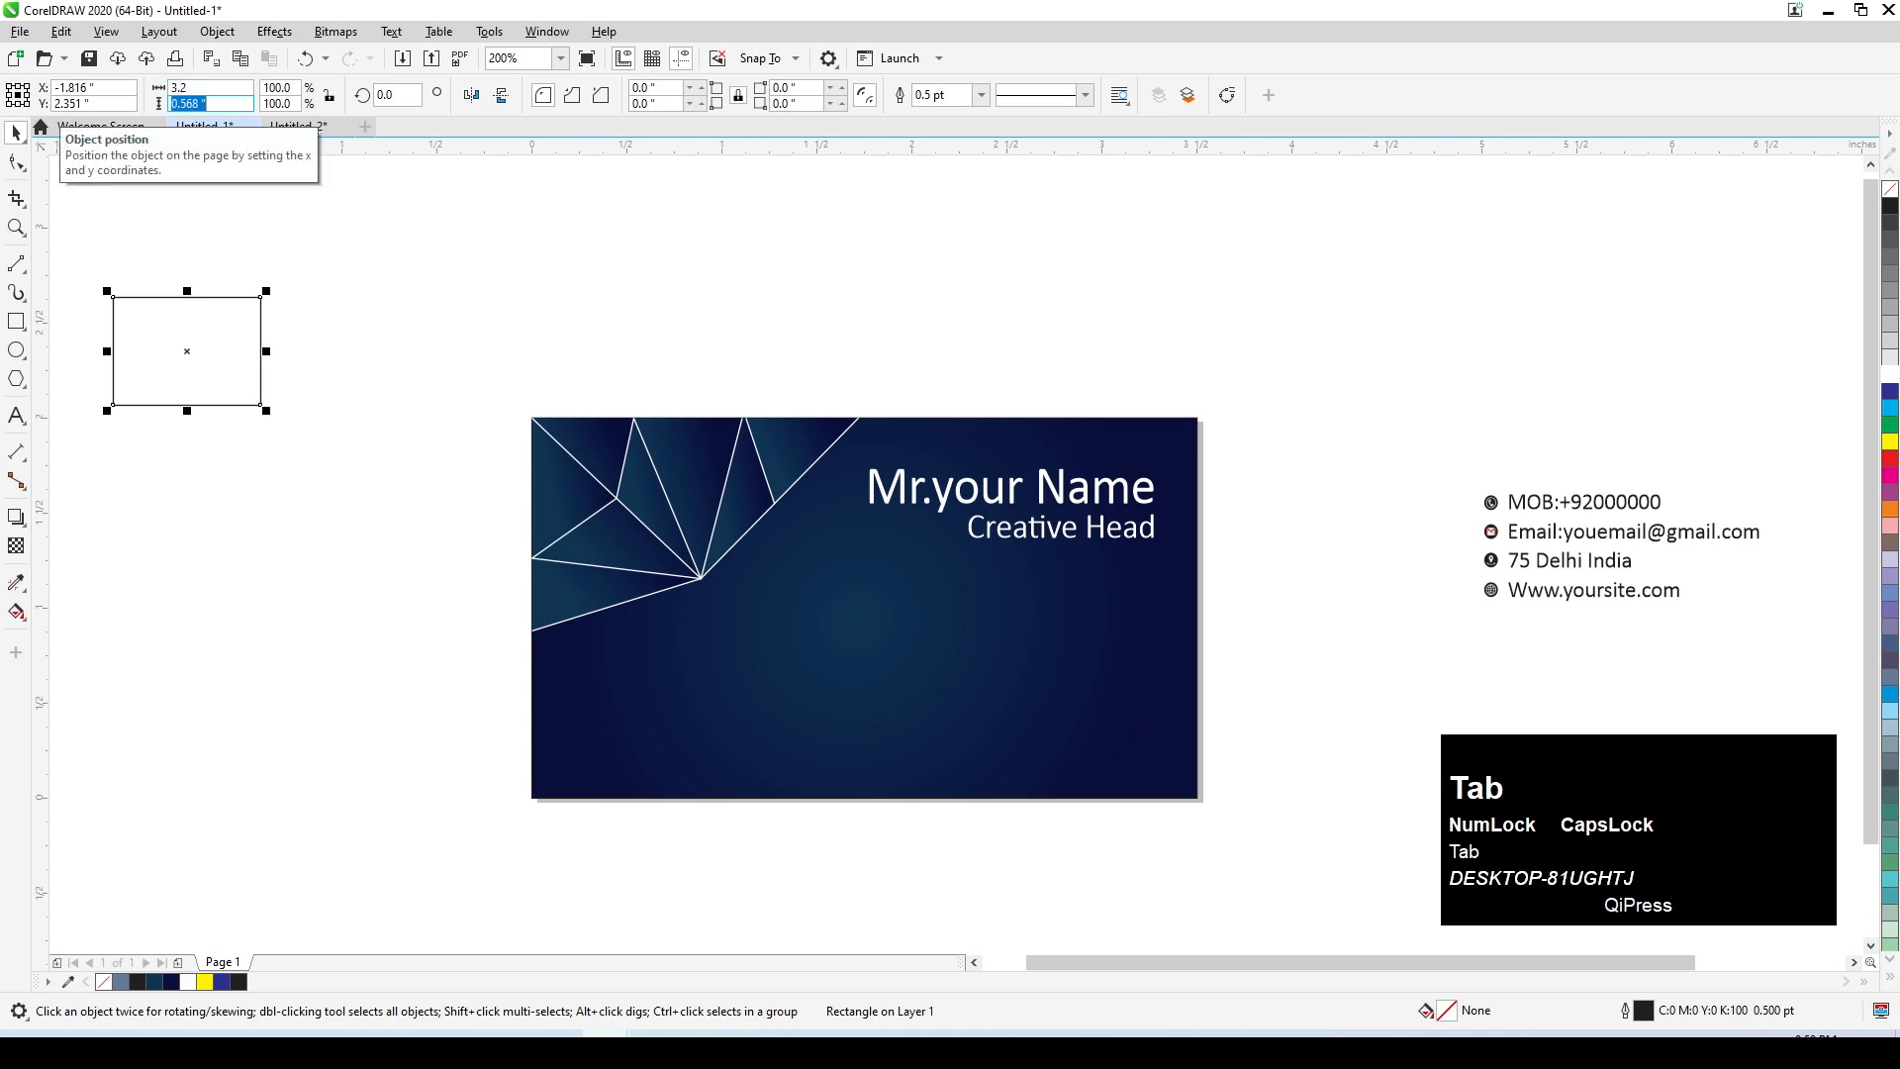
text(1.7)
key(Return)
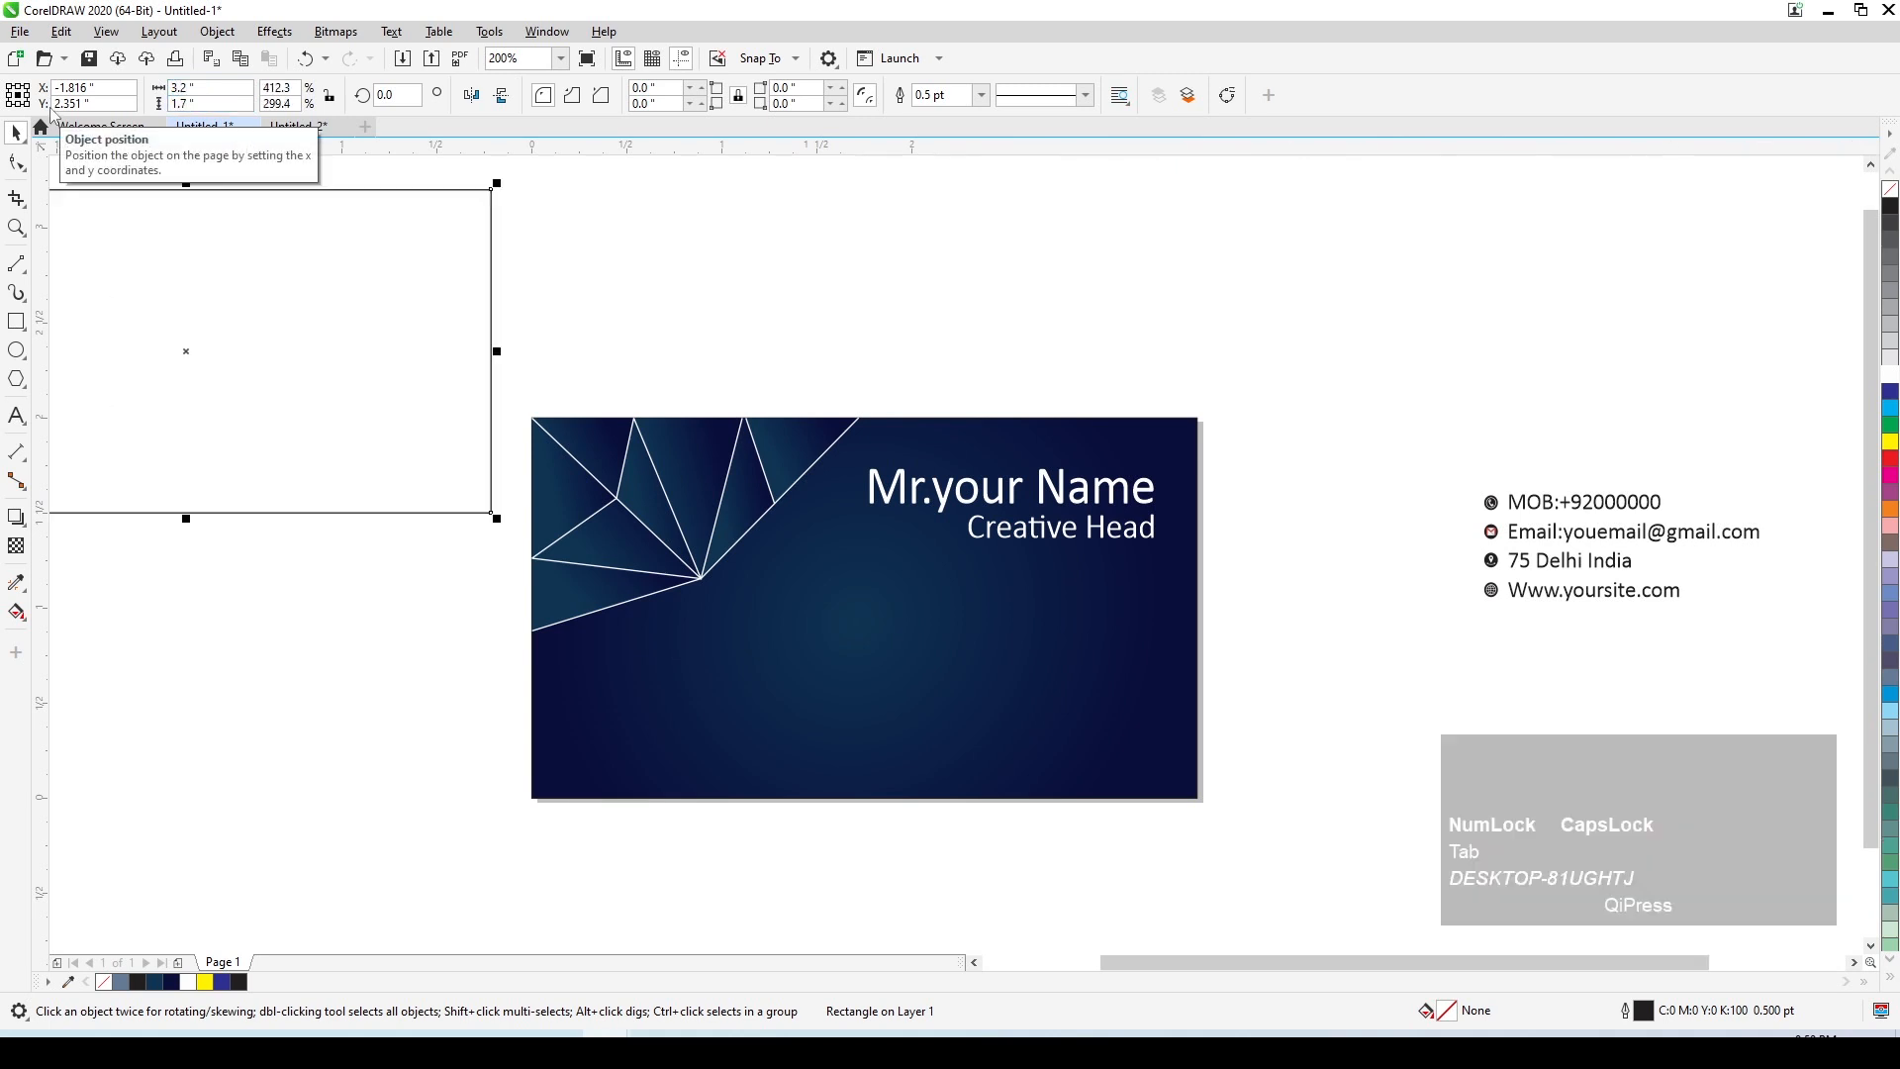
Step: Centre the 3.2 × 1.7 in rectangle on the card and give it a red C0 M100 Y100 K0 outline
shift+click(764, 666)
key(c)
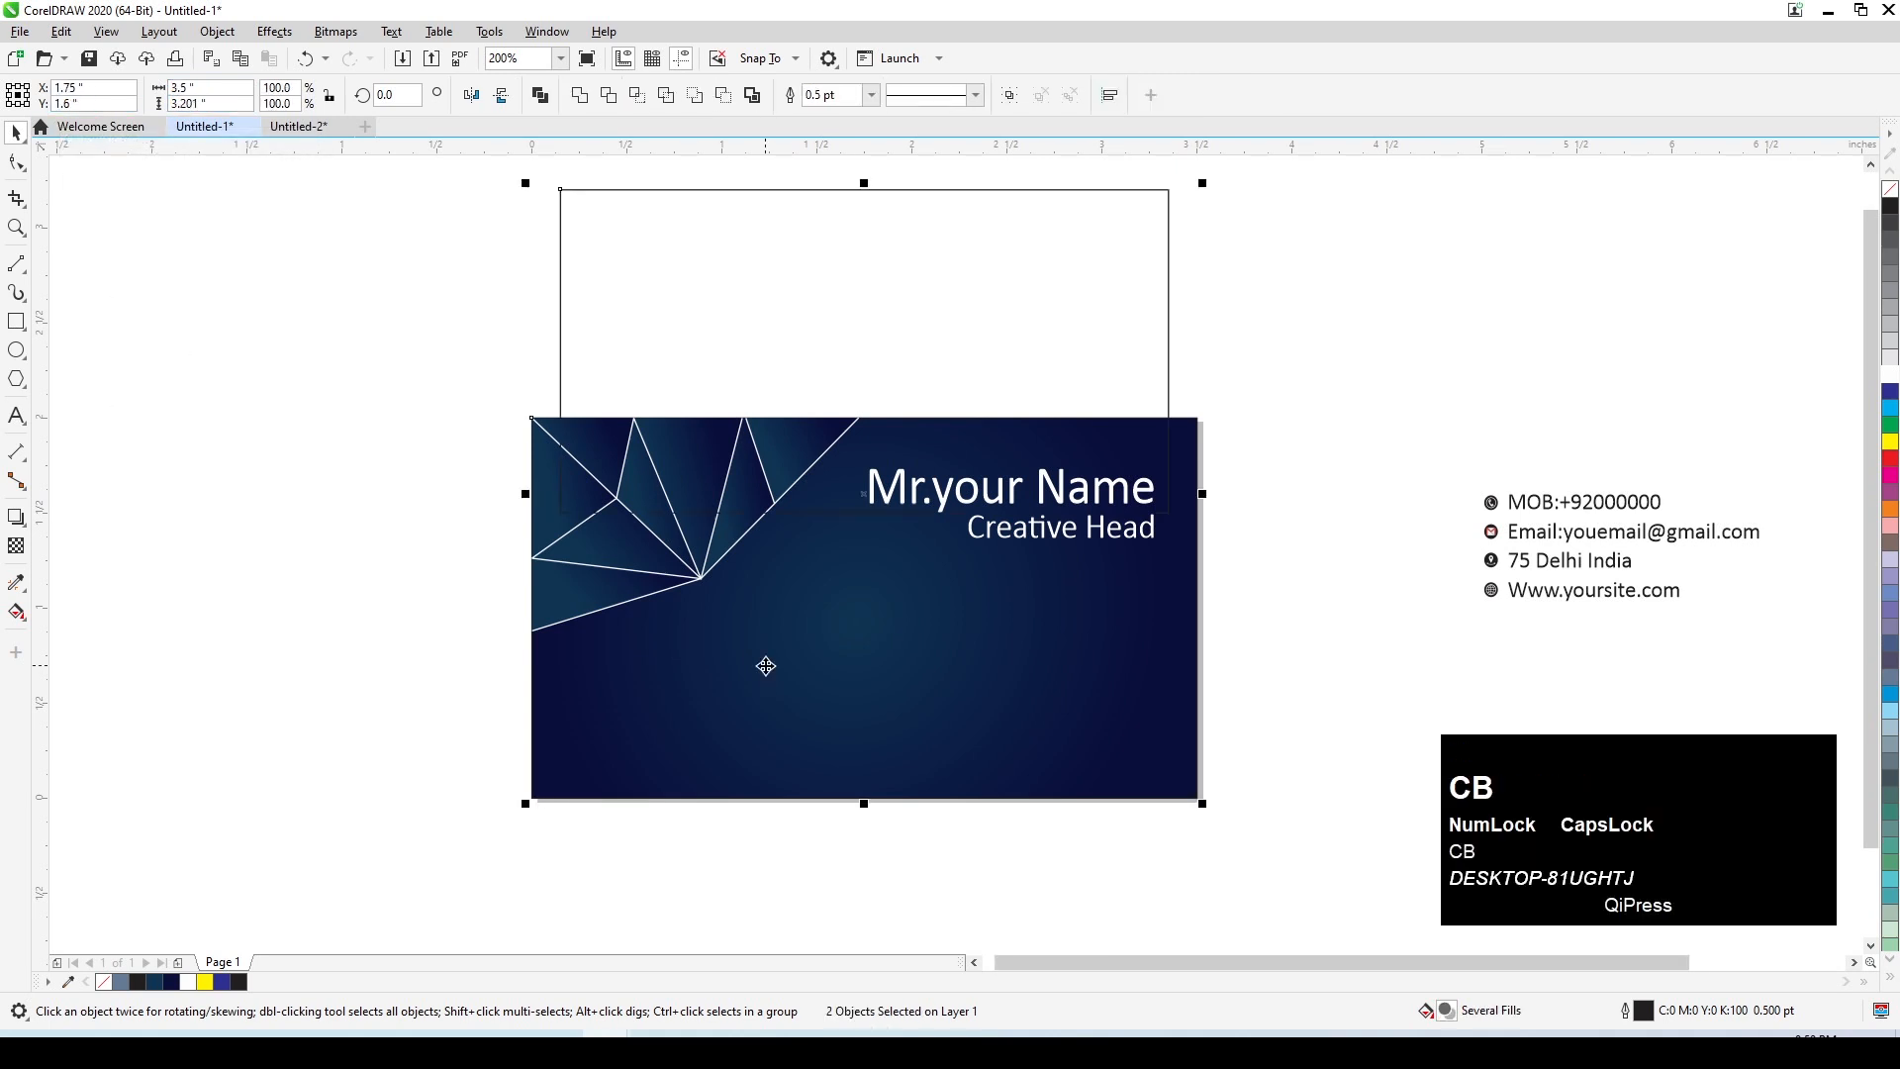
key(b)
key(e)
click(581, 496)
click(616, 447)
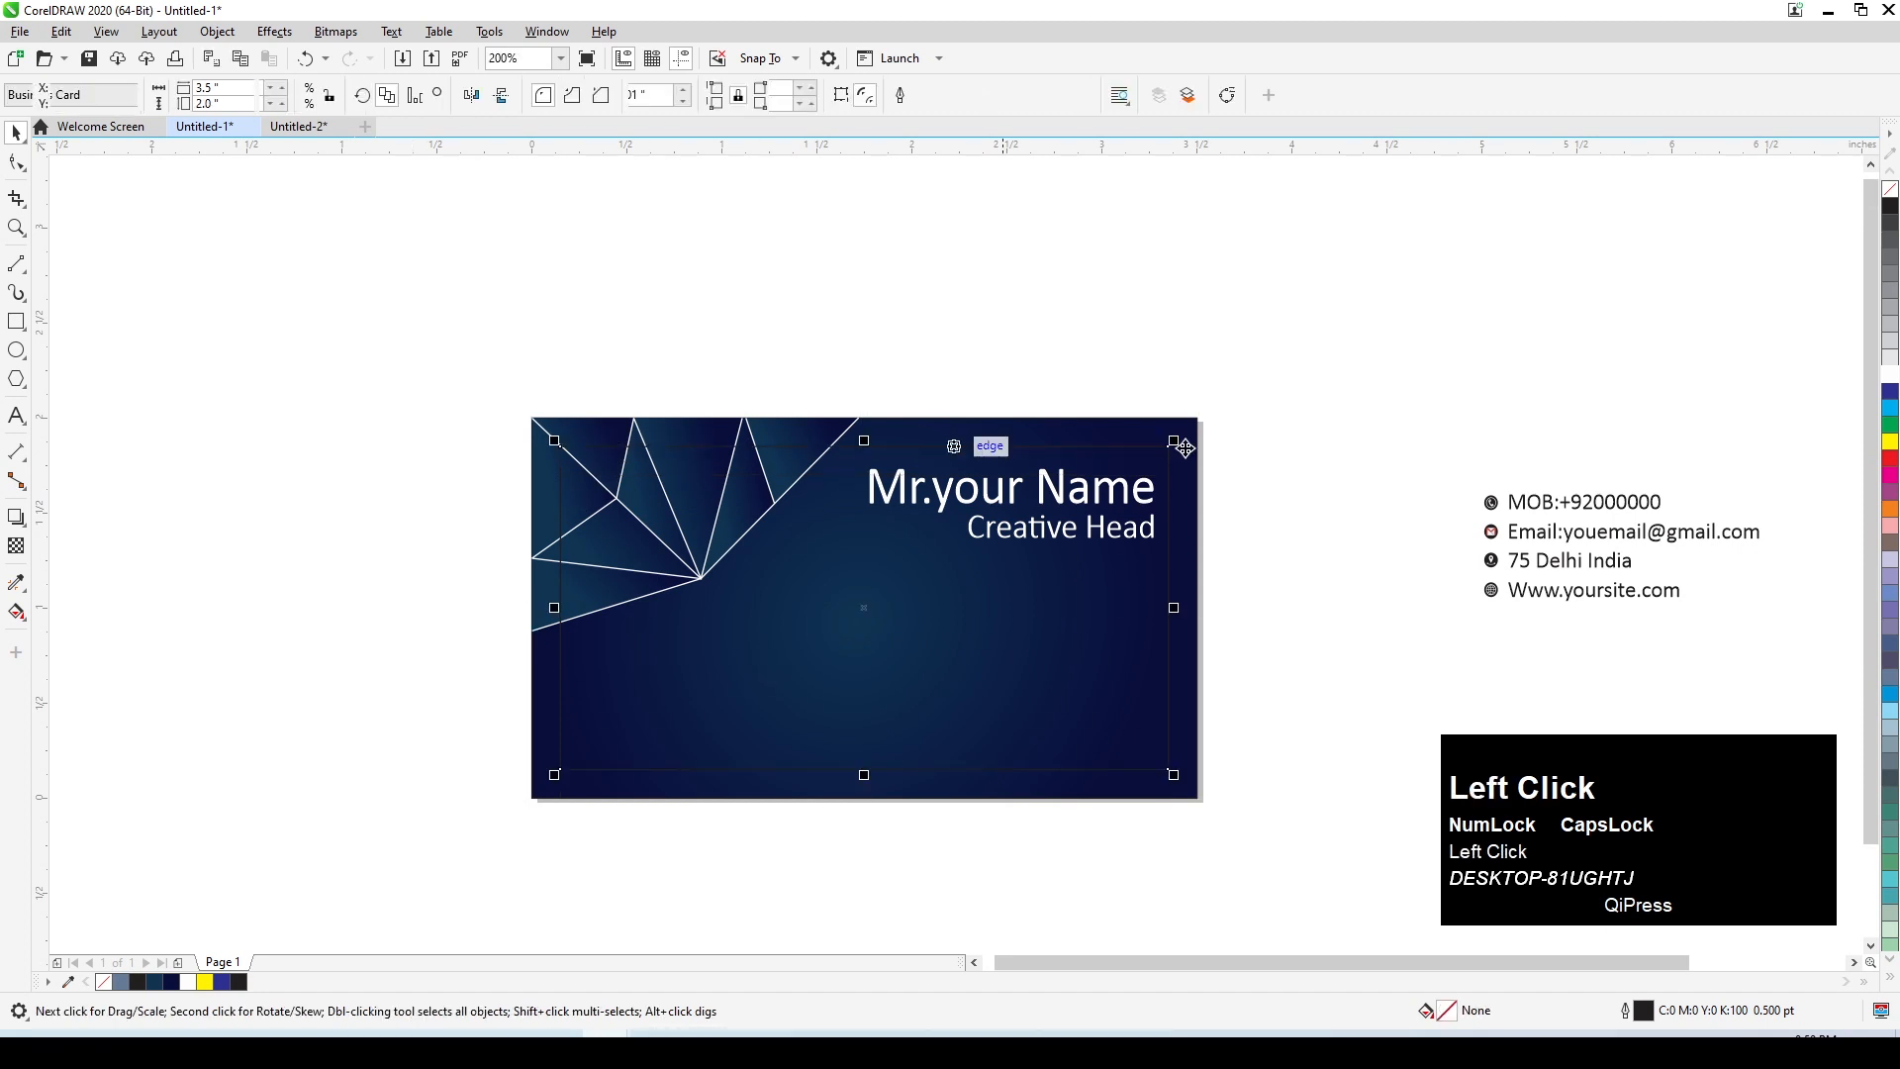
right_click(1888, 458)
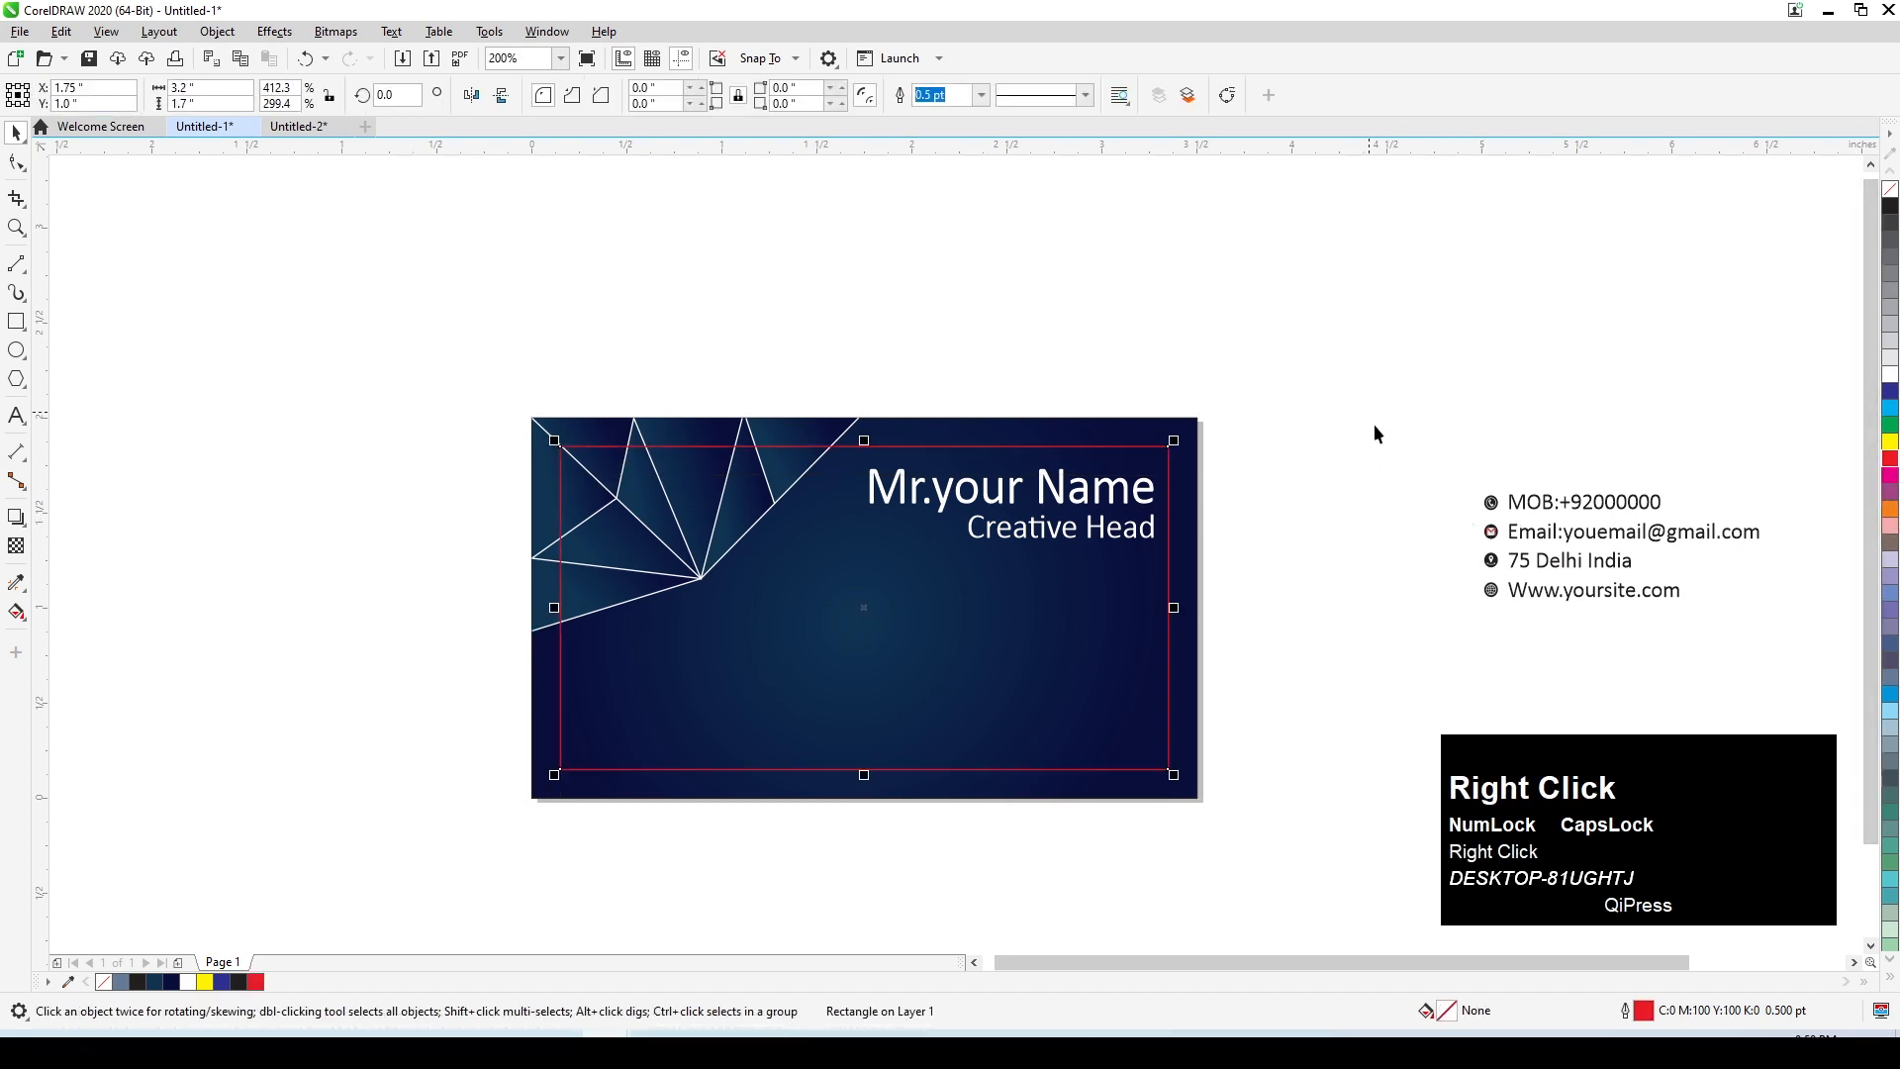
Step: Move the contact details with their icons onto the card's lower-right area and enlarge them to about 1.62 in wide
drag(1370, 413, 1705, 596)
drag(1645, 537, 1010, 681)
drag(1249, 439, 929, 571)
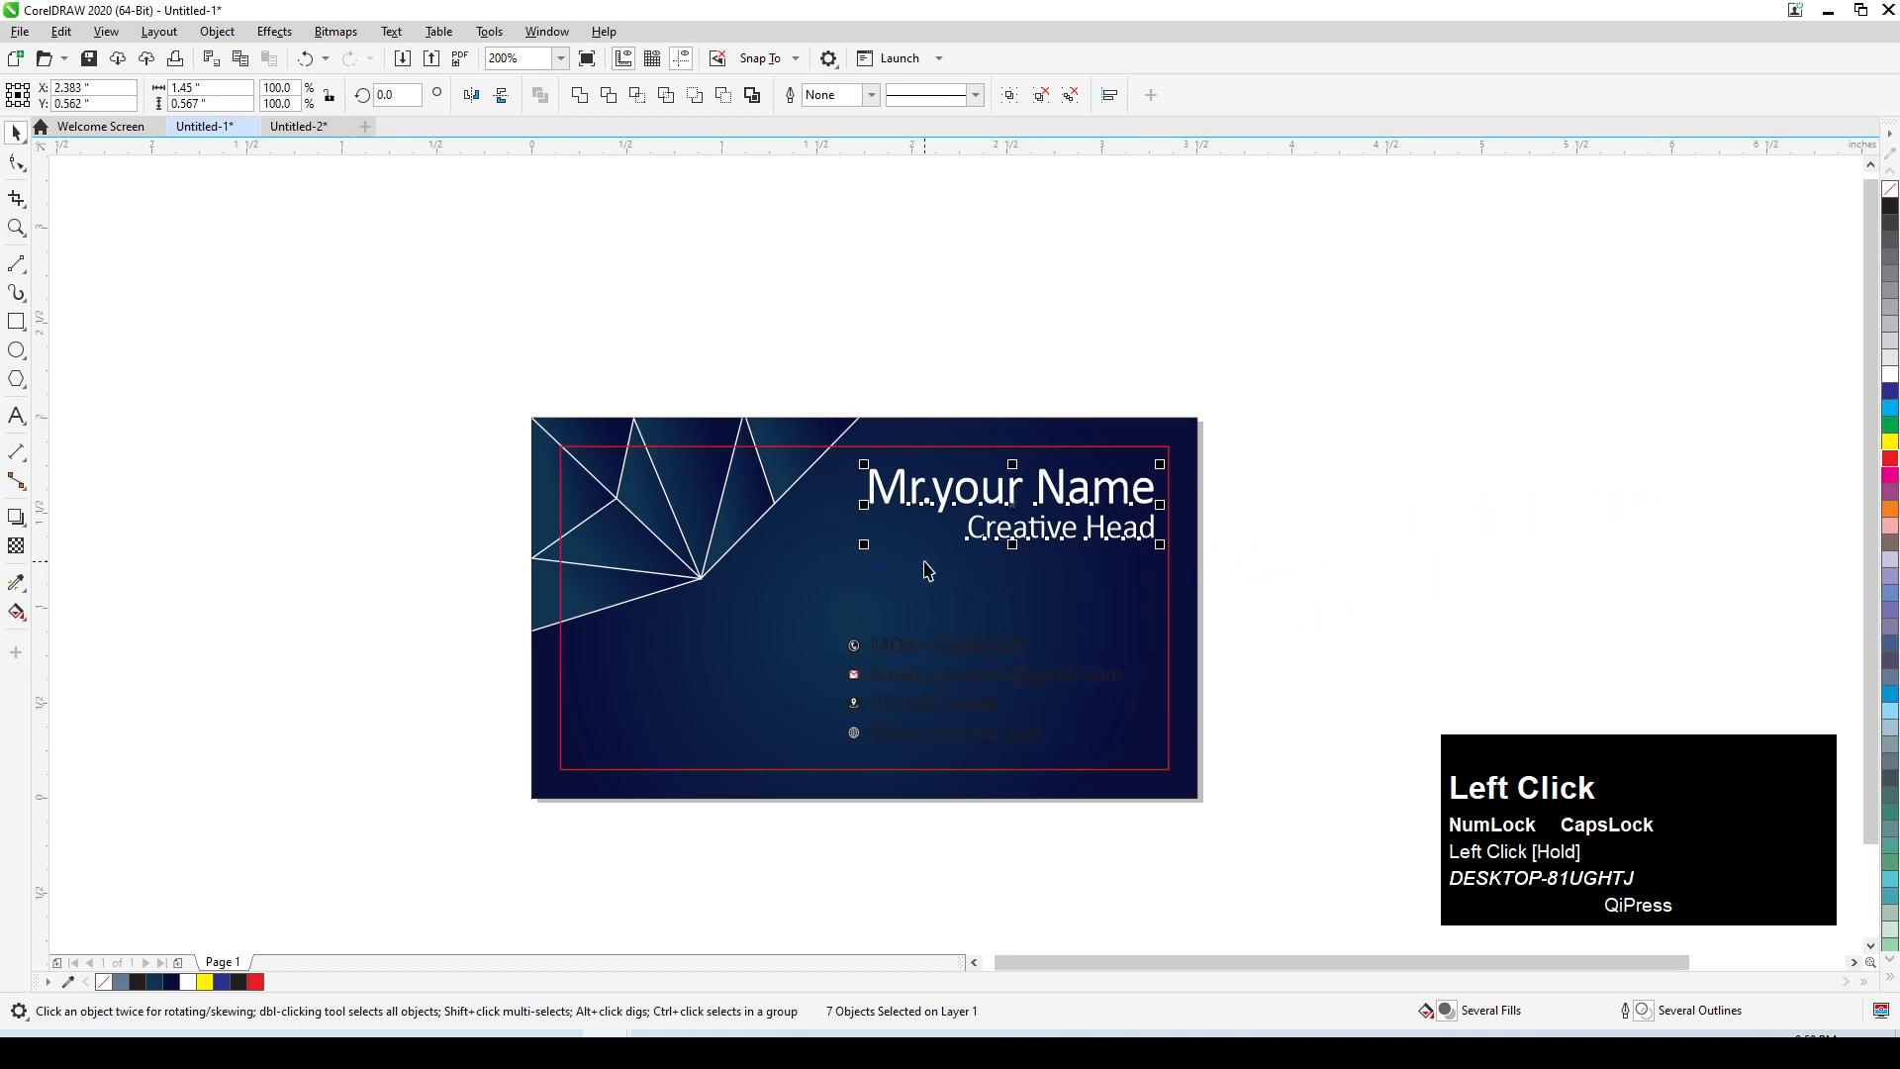
key(z)
drag(393, 368, 1376, 807)
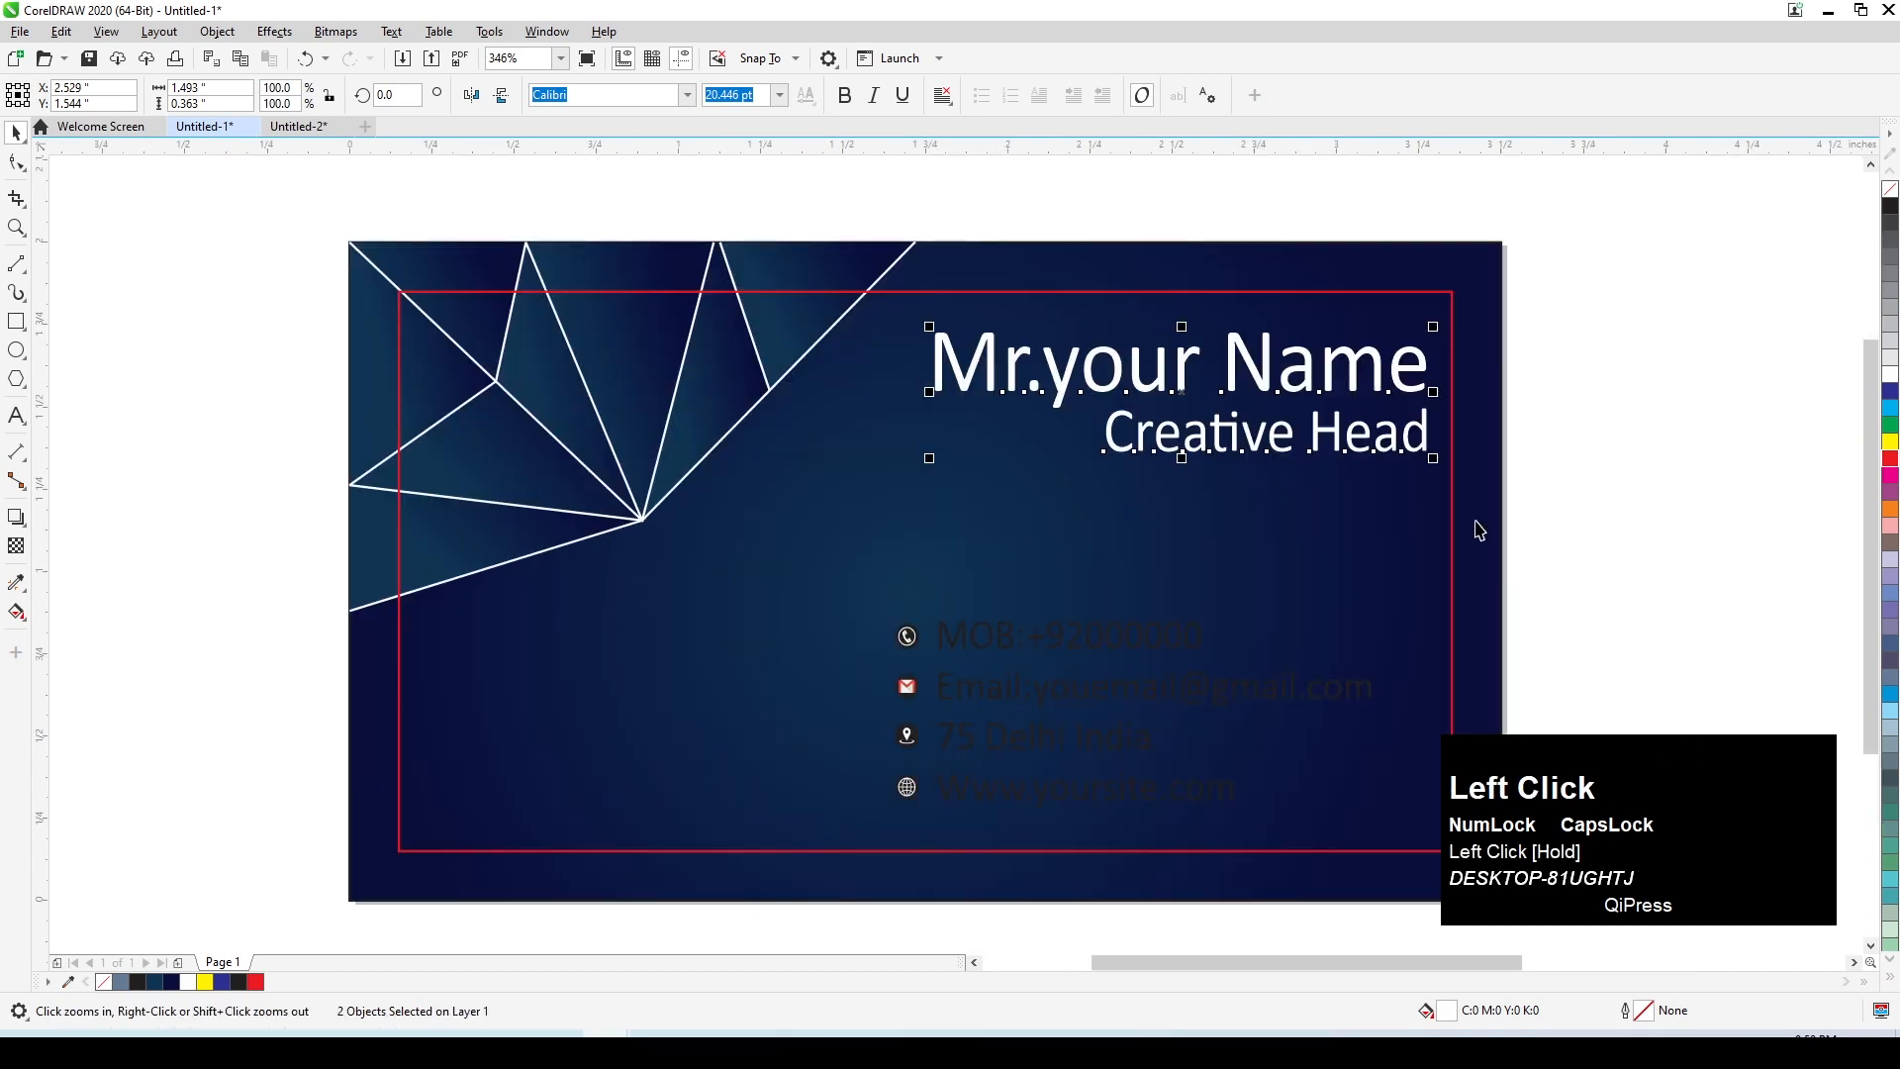
drag(1561, 536, 633, 903)
drag(884, 616, 831, 562)
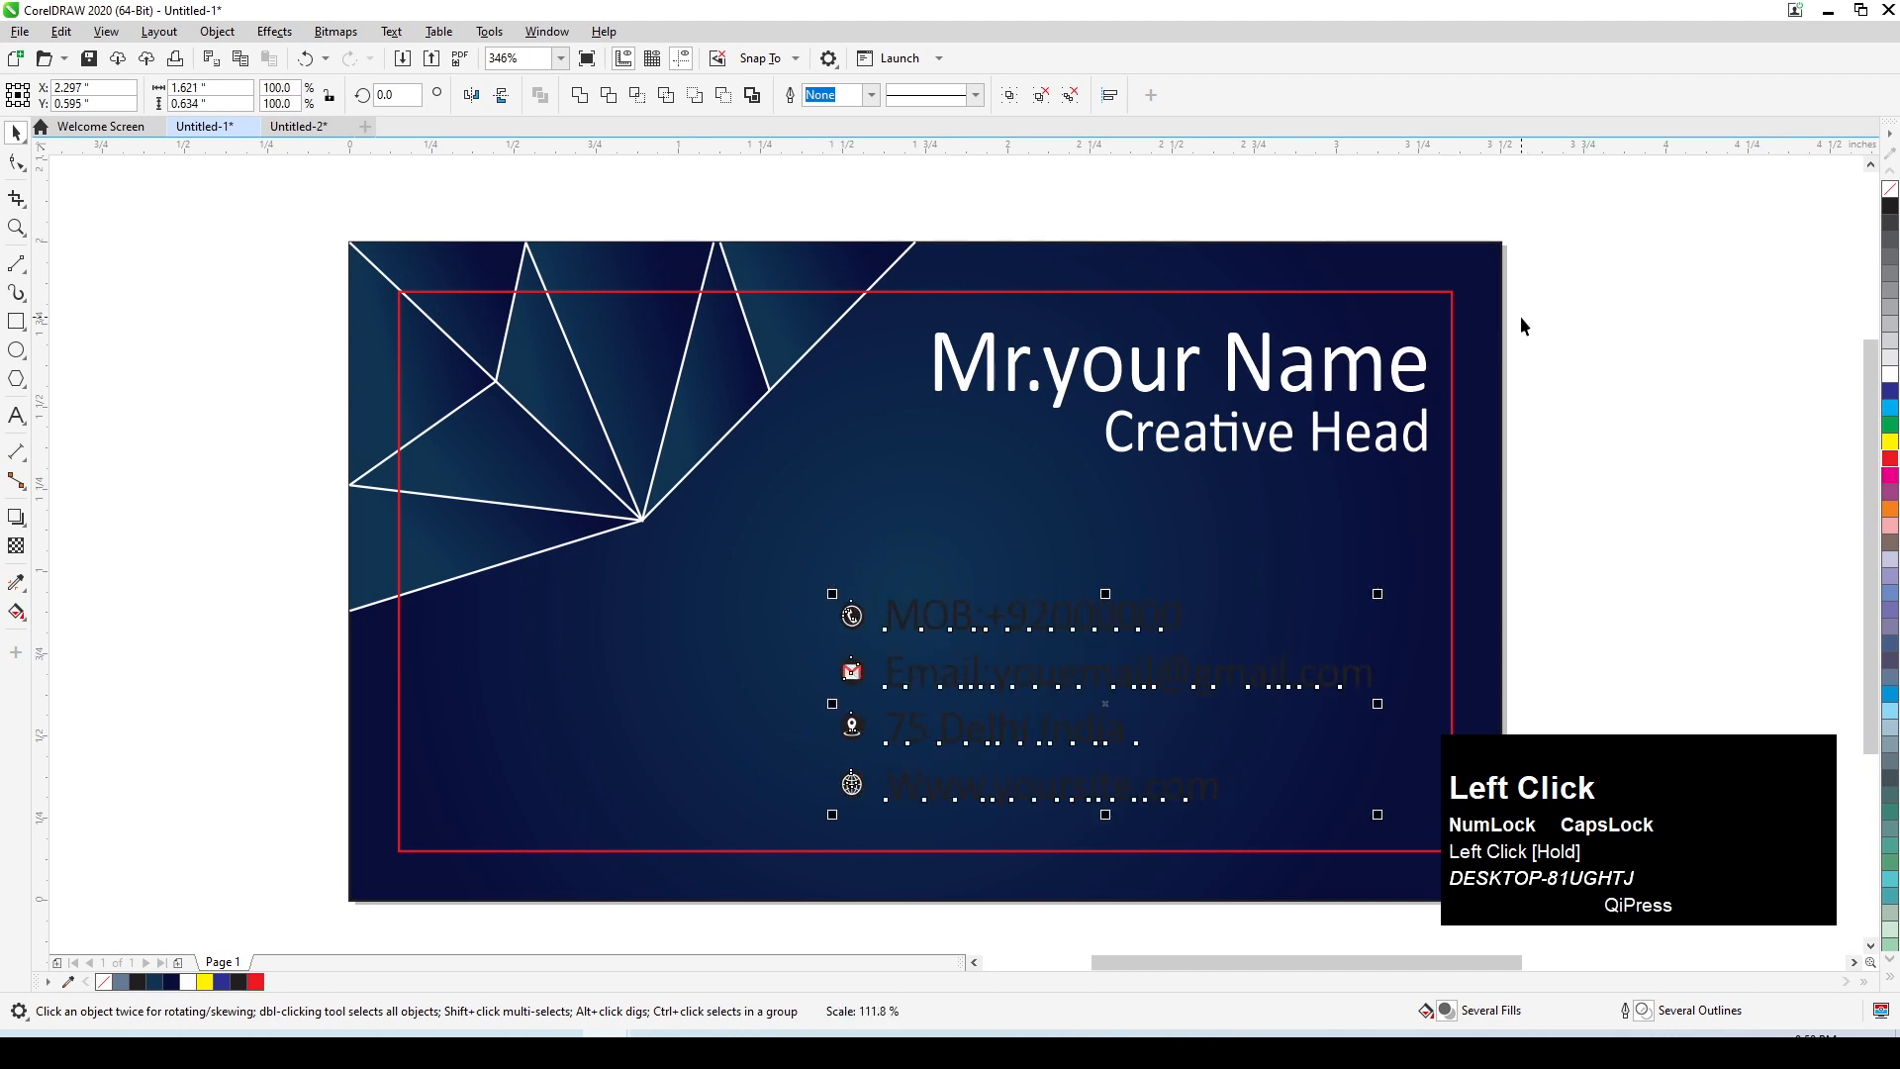
Step: Shift the name and job title slightly down and to the left, and colour the contact text lines white
drag(1556, 302, 924, 465)
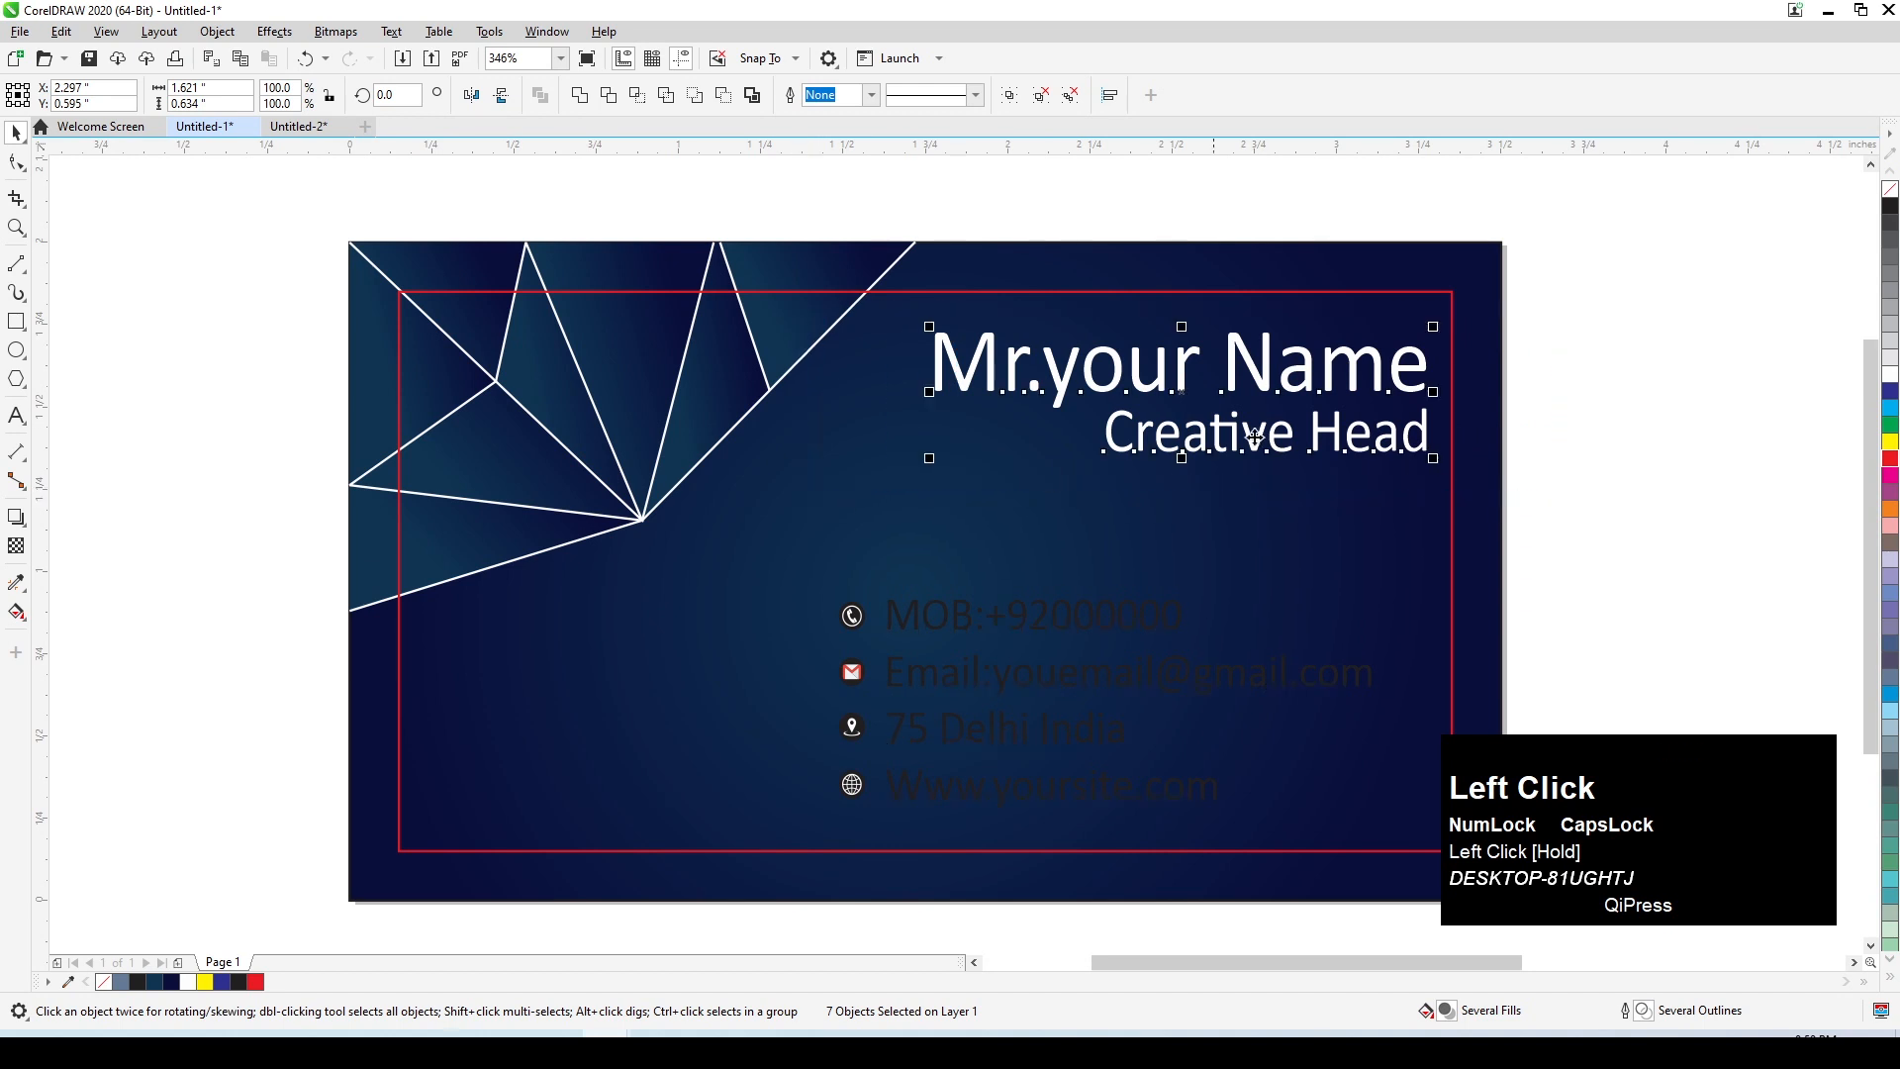
drag(1227, 446, 1193, 500)
drag(1613, 515, 869, 871)
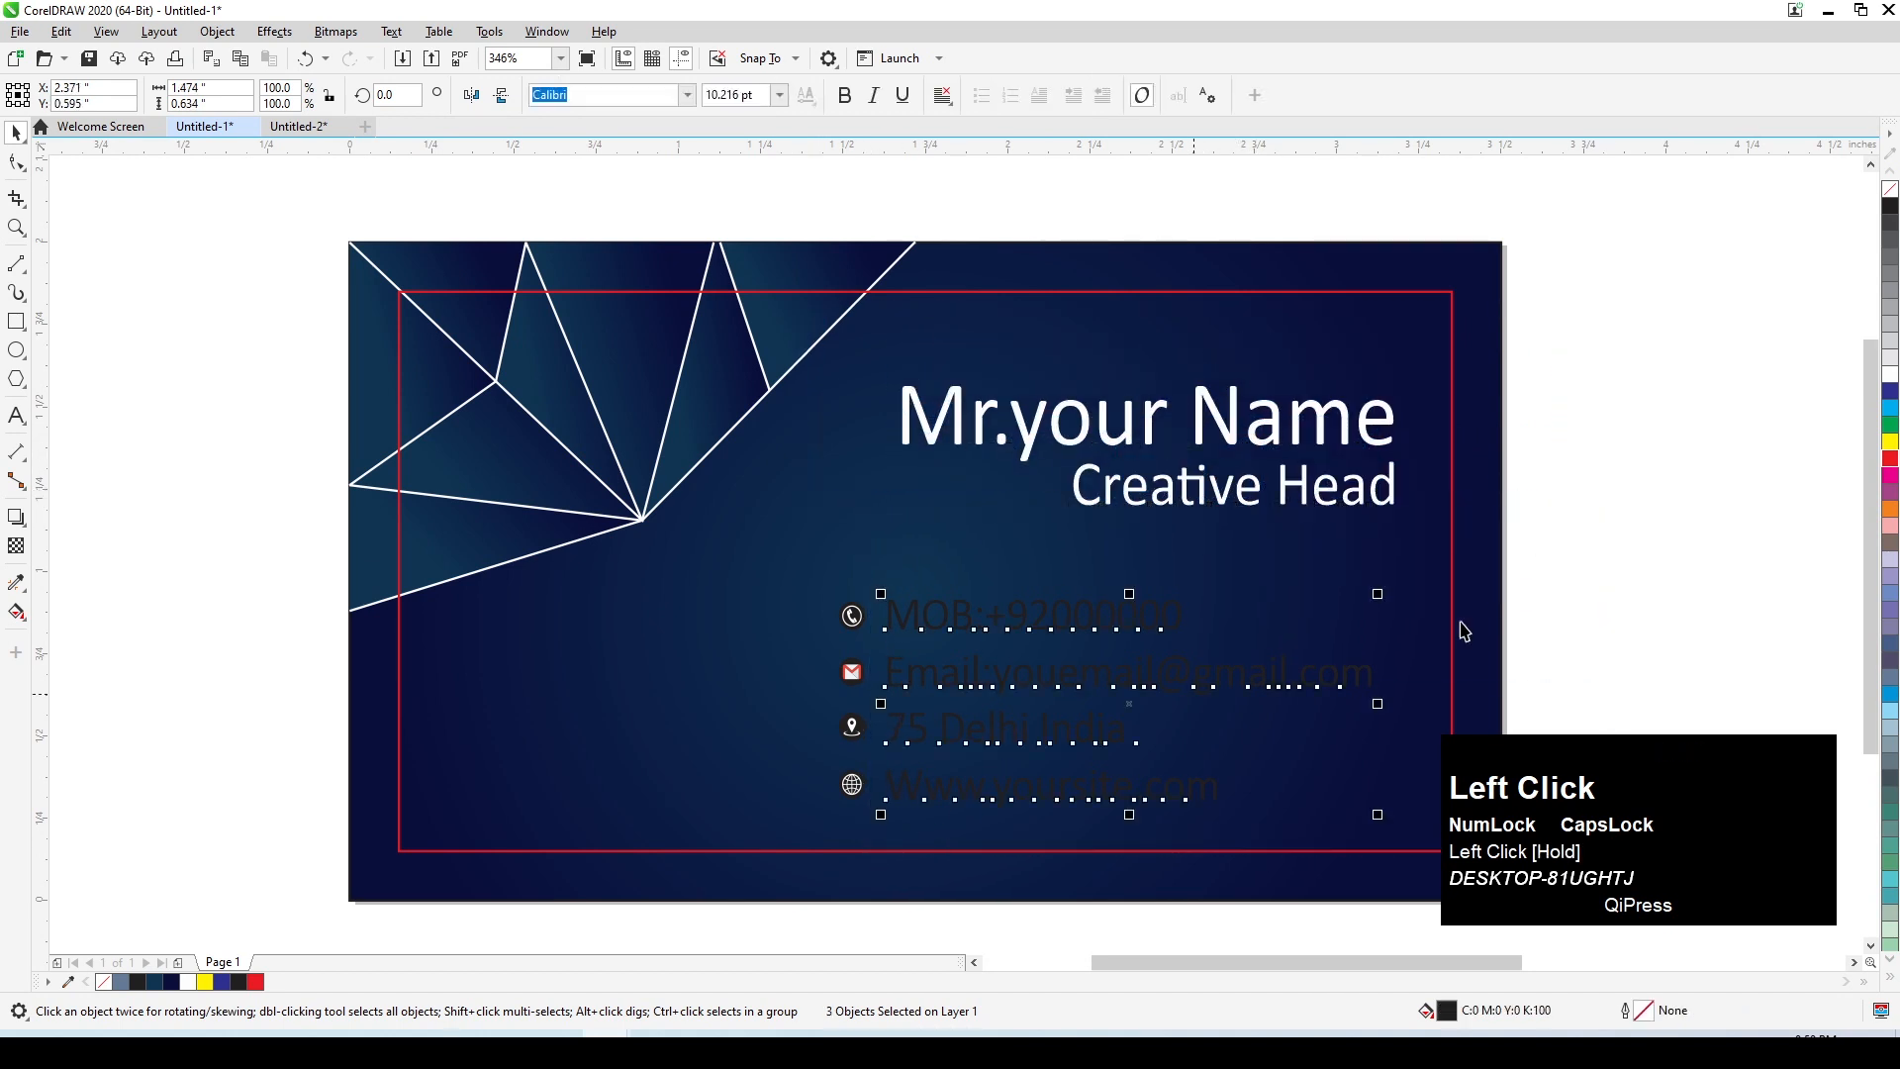
click(1636, 430)
Step: Shift the contact details and their icons slightly to the right, towards the red margin's right edge
scroll(775, 497, down, 2)
key(F2)
drag(685, 341, 1893, 863)
drag(979, 532, 265, 780)
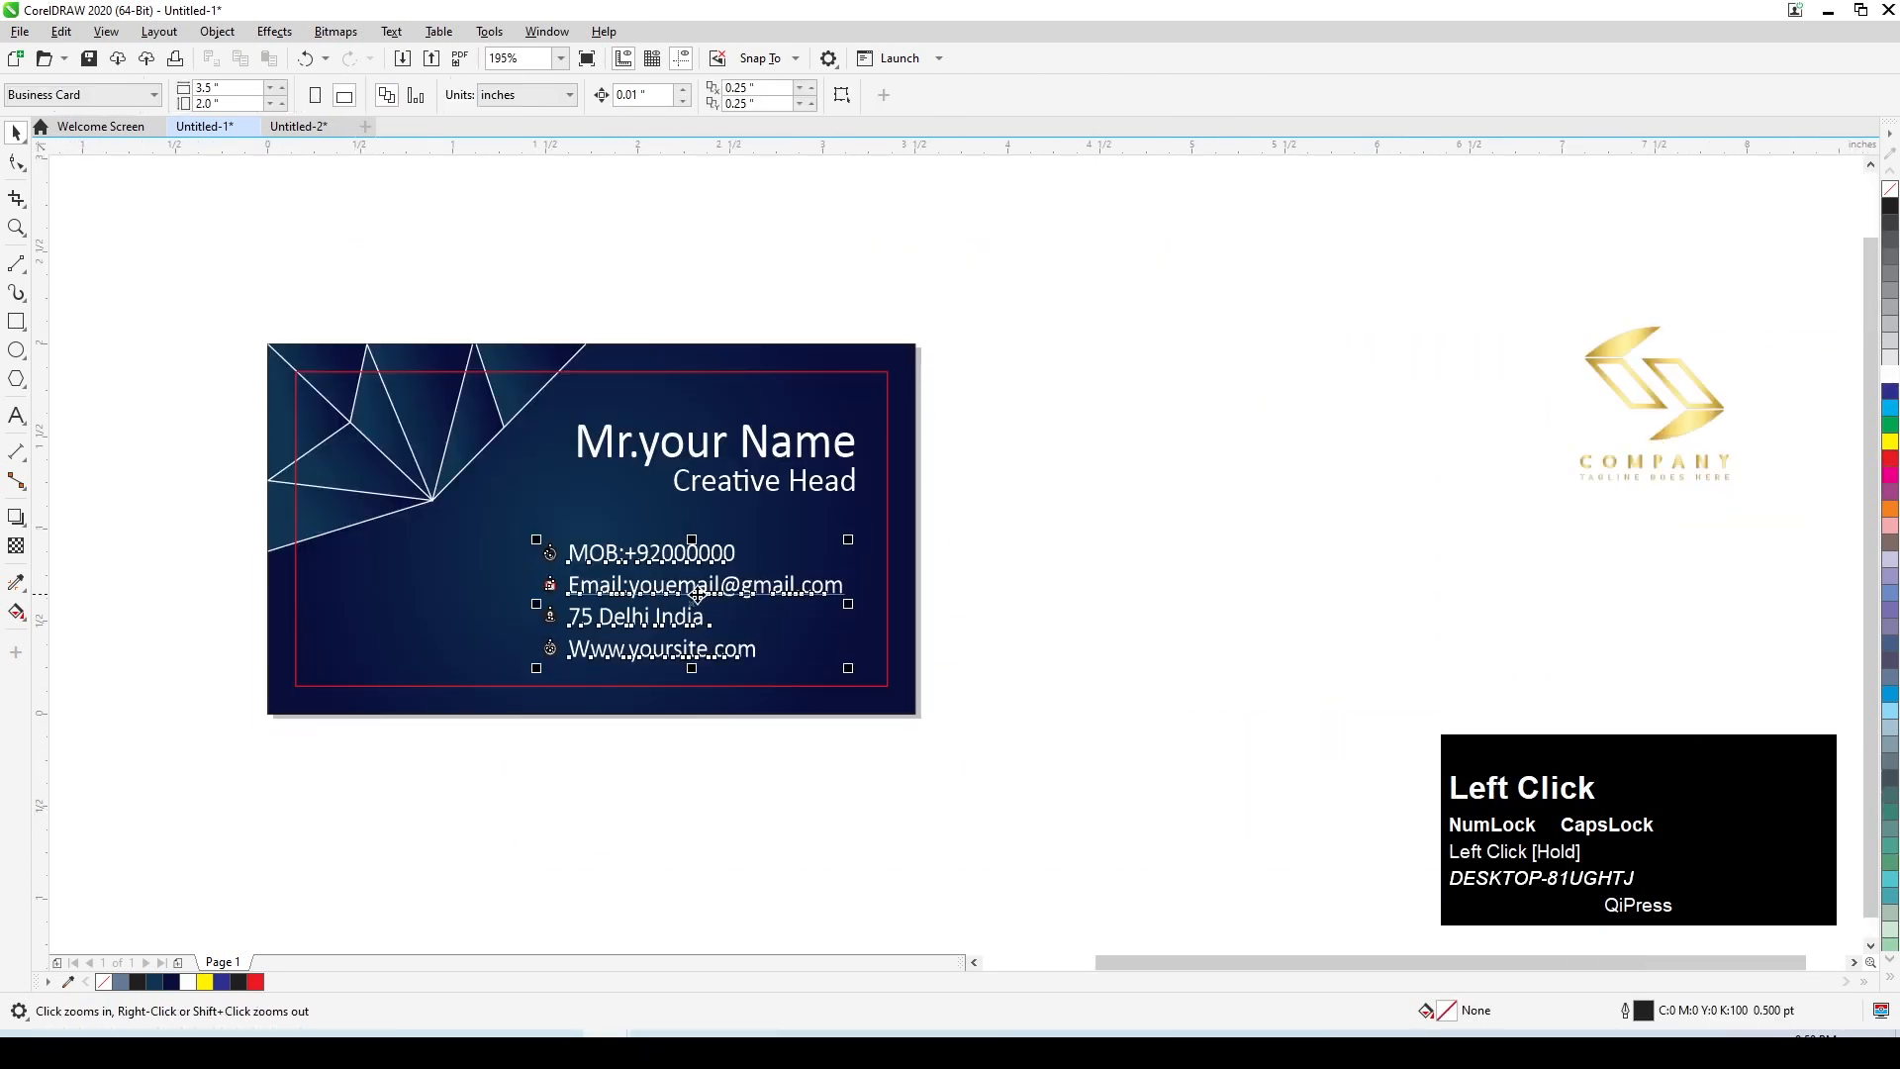
drag(698, 586, 728, 586)
scroll(665, 727, down, 2)
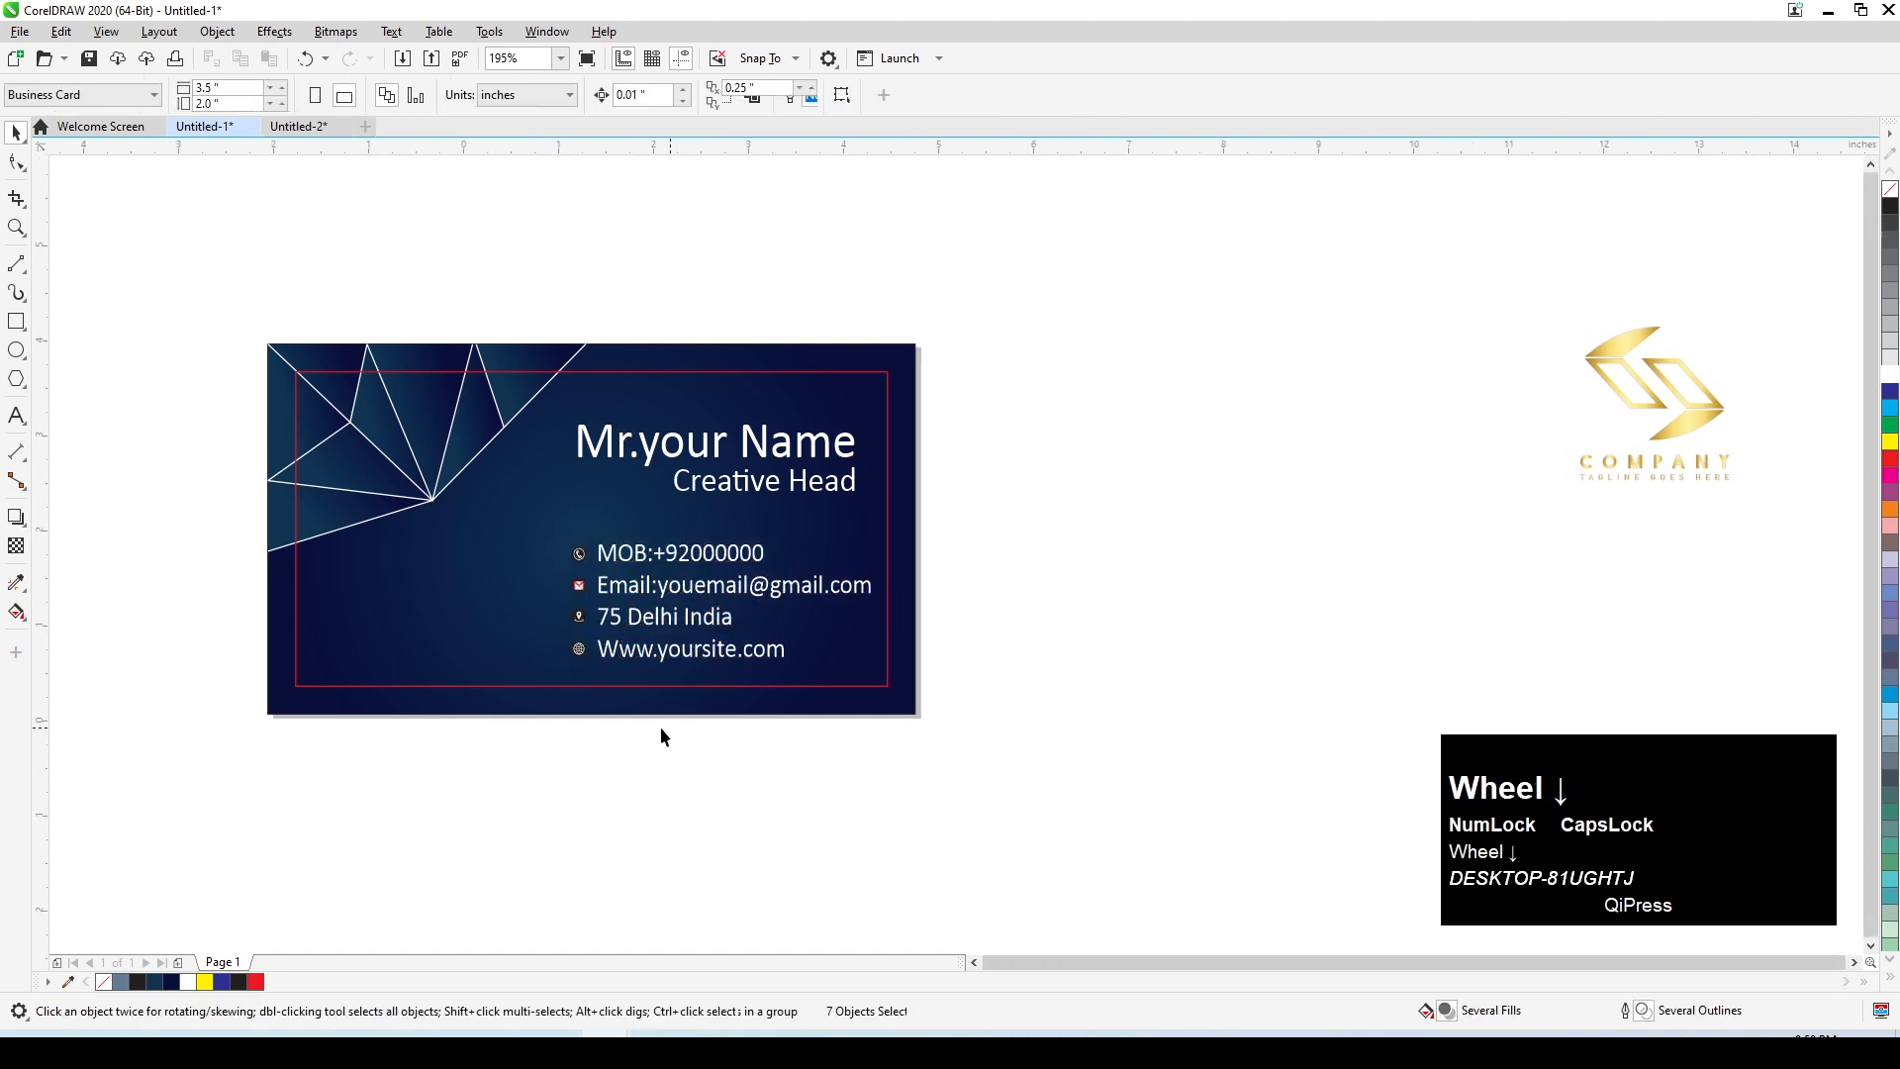
Step: Duplicate the complete card with all its contents and place the copy to the left of the original
key(F2)
drag(313, 434, 1280, 836)
drag(993, 785, 97, 289)
scroll(499, 562, down, 2)
drag(530, 525, 121, 535)
ctrl+right_click(120, 535)
Step: Delete the name, job title and contact details with their icons from the left card copy
key(F2)
drag(839, 401, 5, 685)
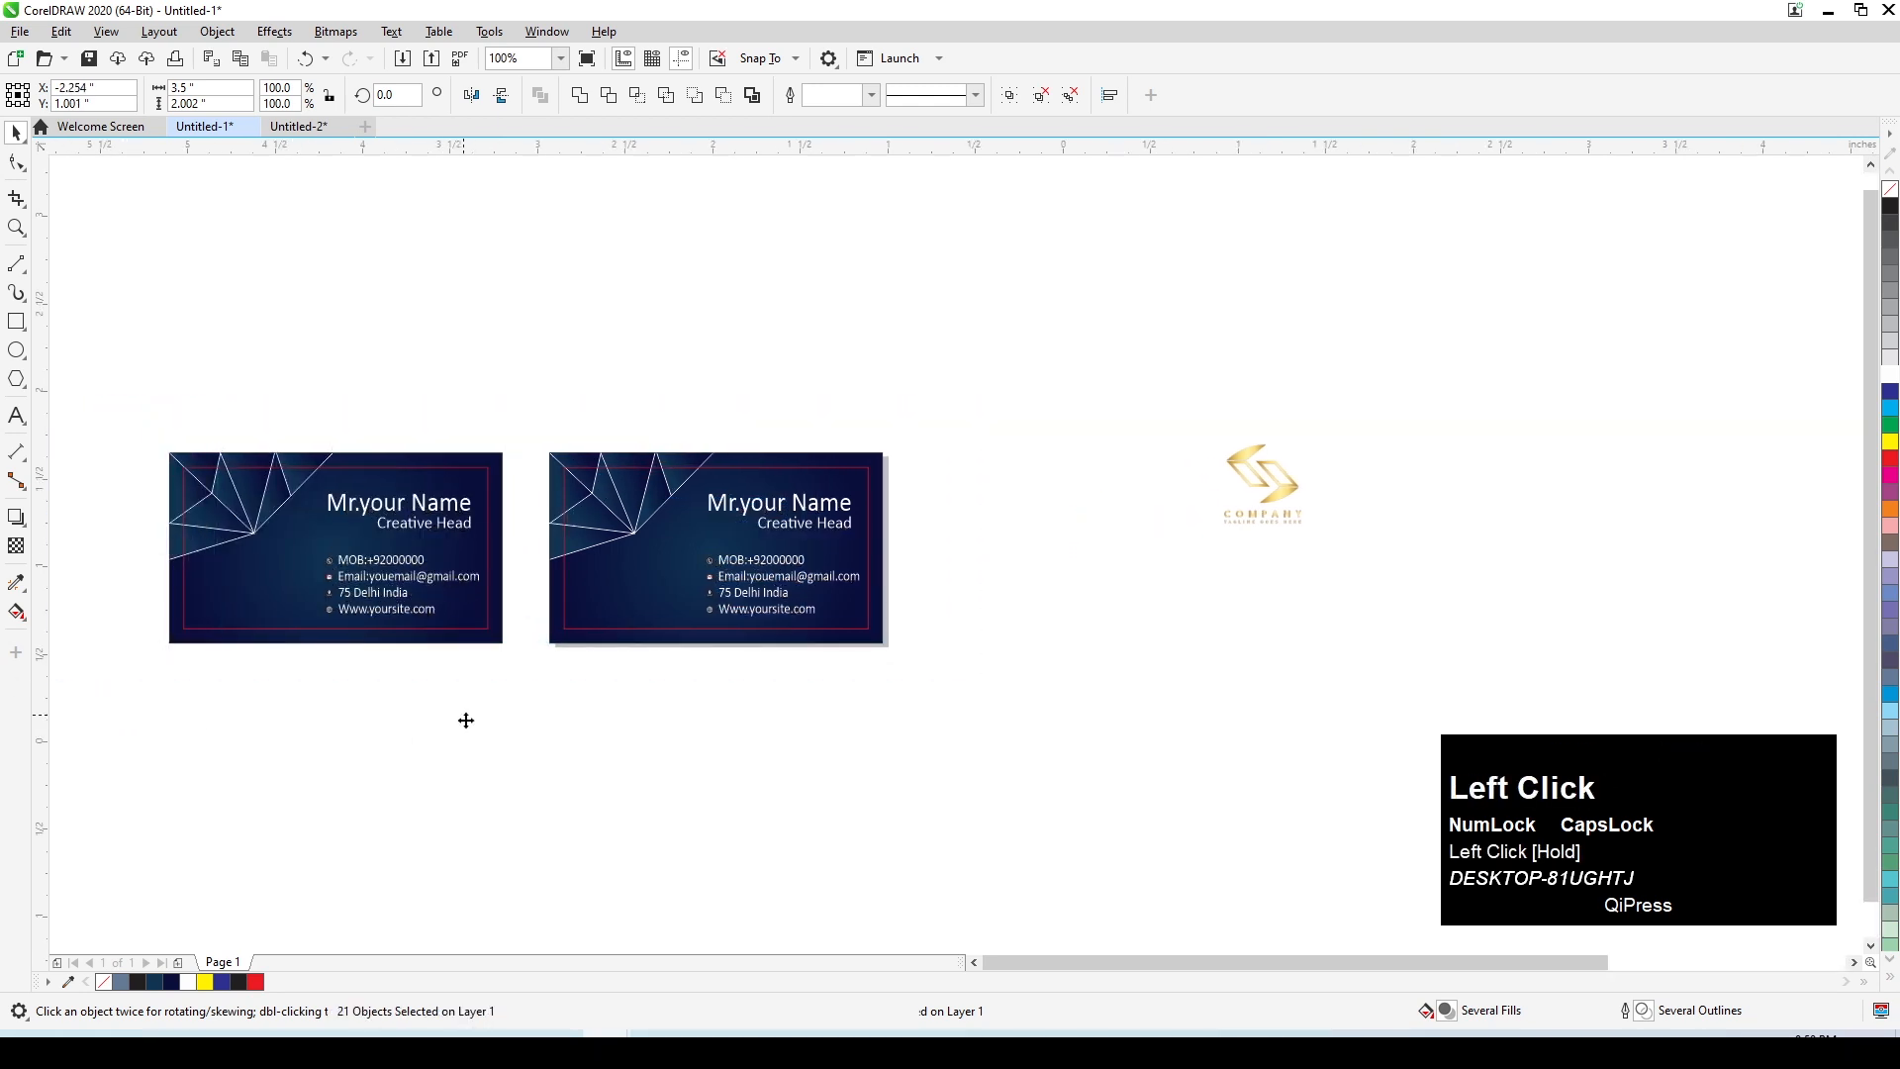
key(Delete)
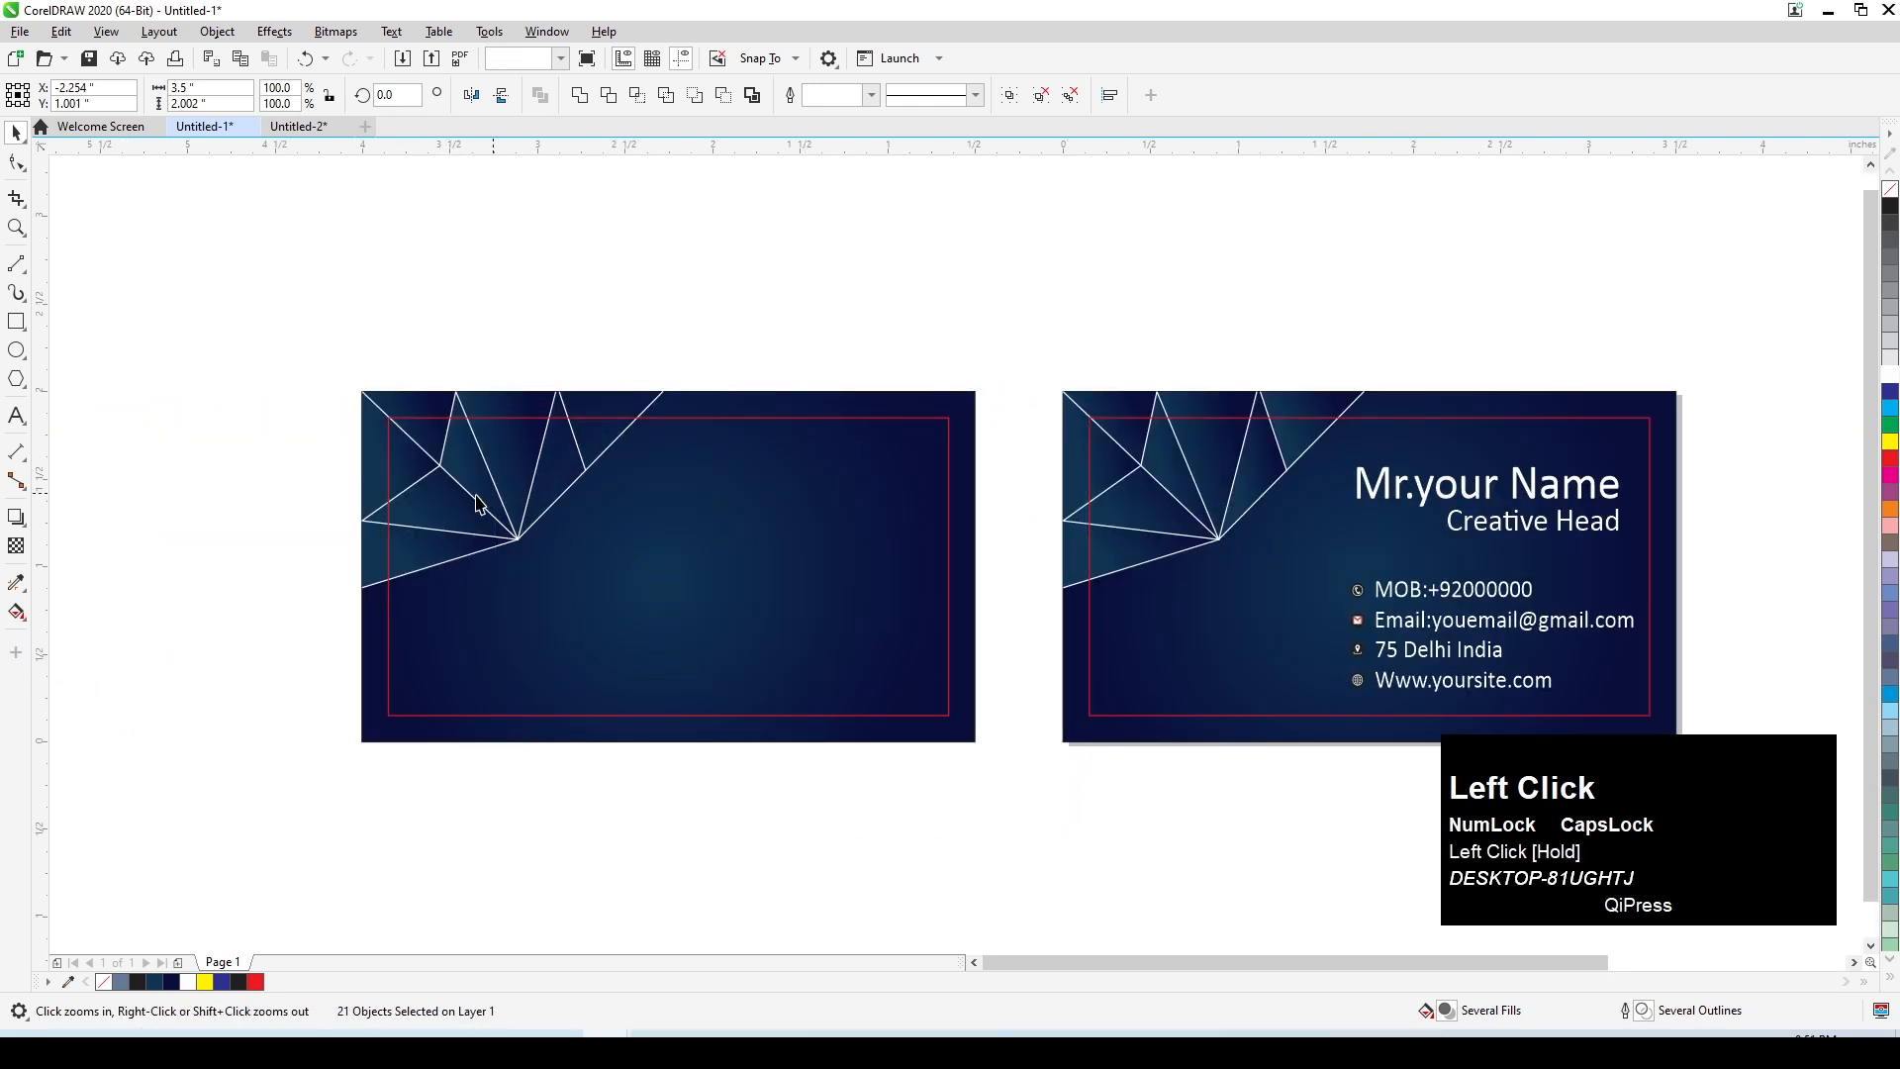
Step: Group the faceted corner pieces on the left card and create a copy mirrored both horizontally and vertically
click(459, 436)
drag(257, 324, 754, 669)
key(ctrl+g)
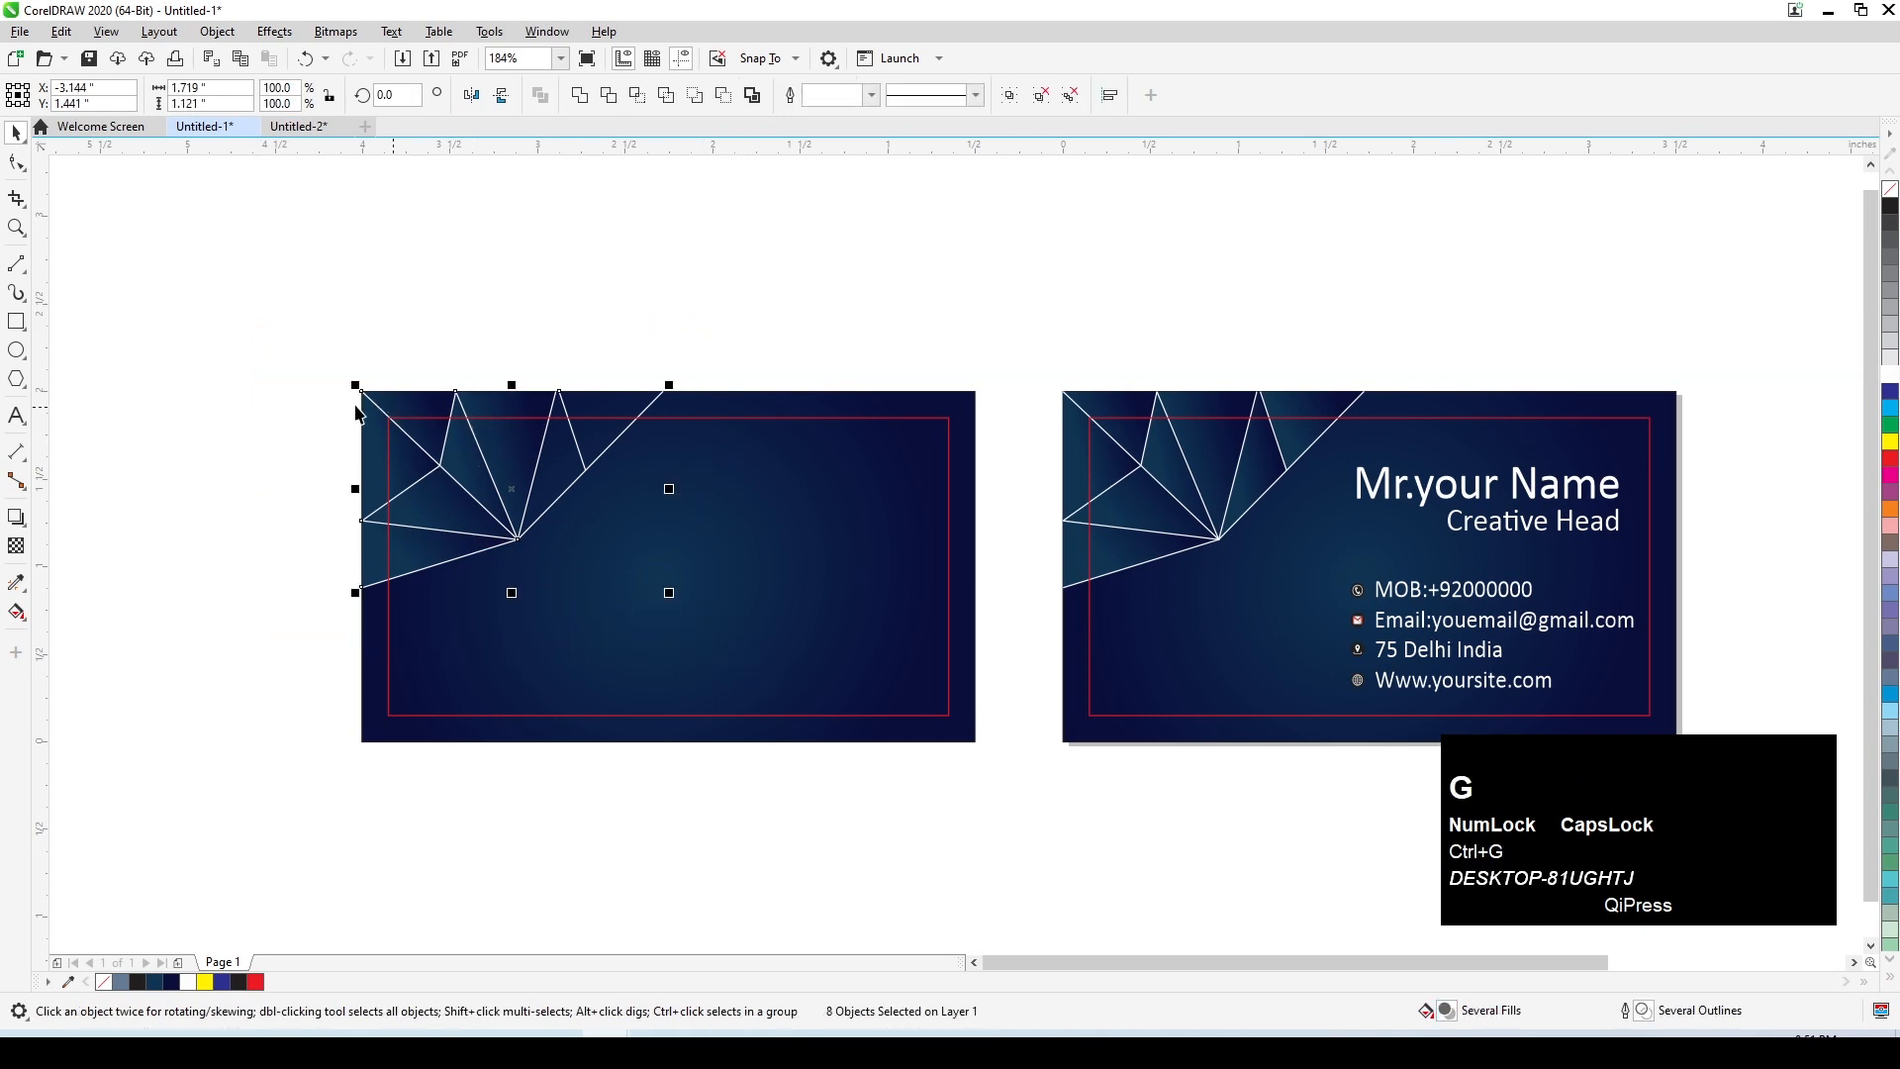
drag(356, 491, 735, 532)
ctrl+right_click(734, 533)
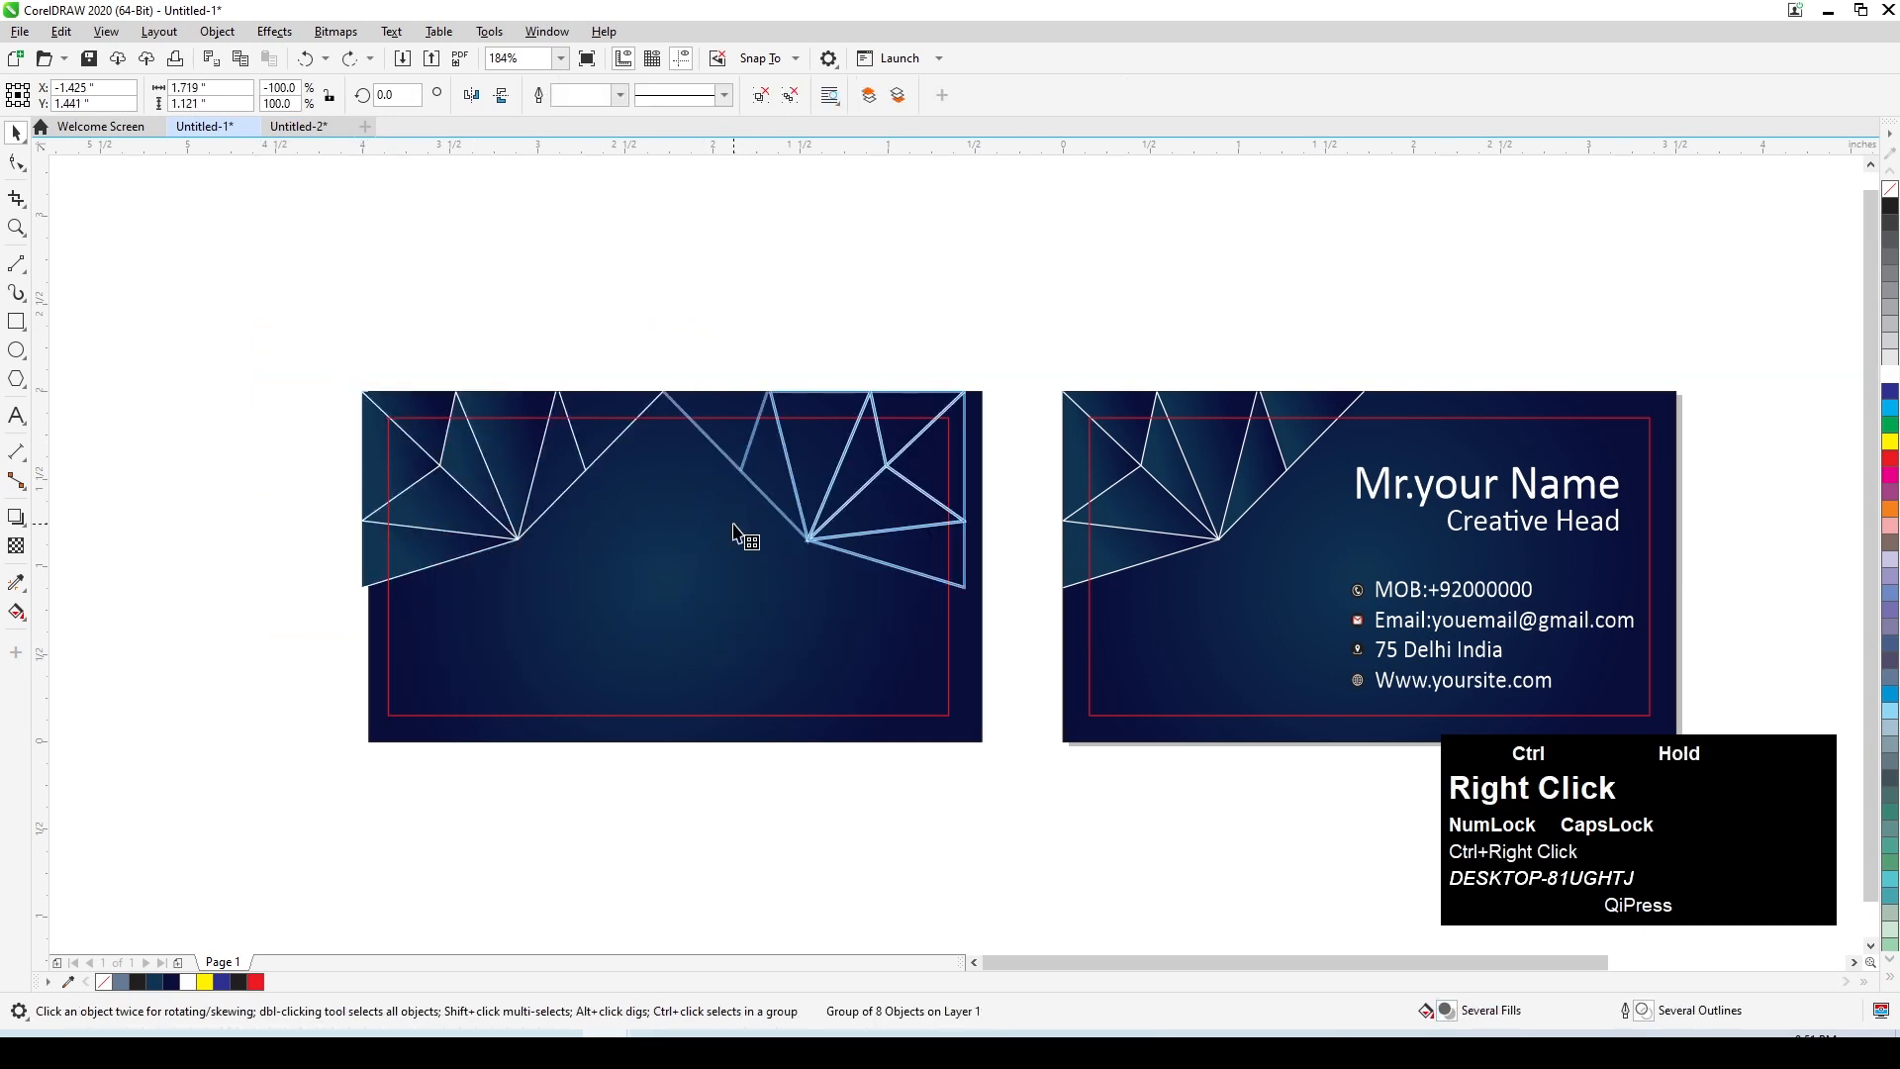
click(473, 98)
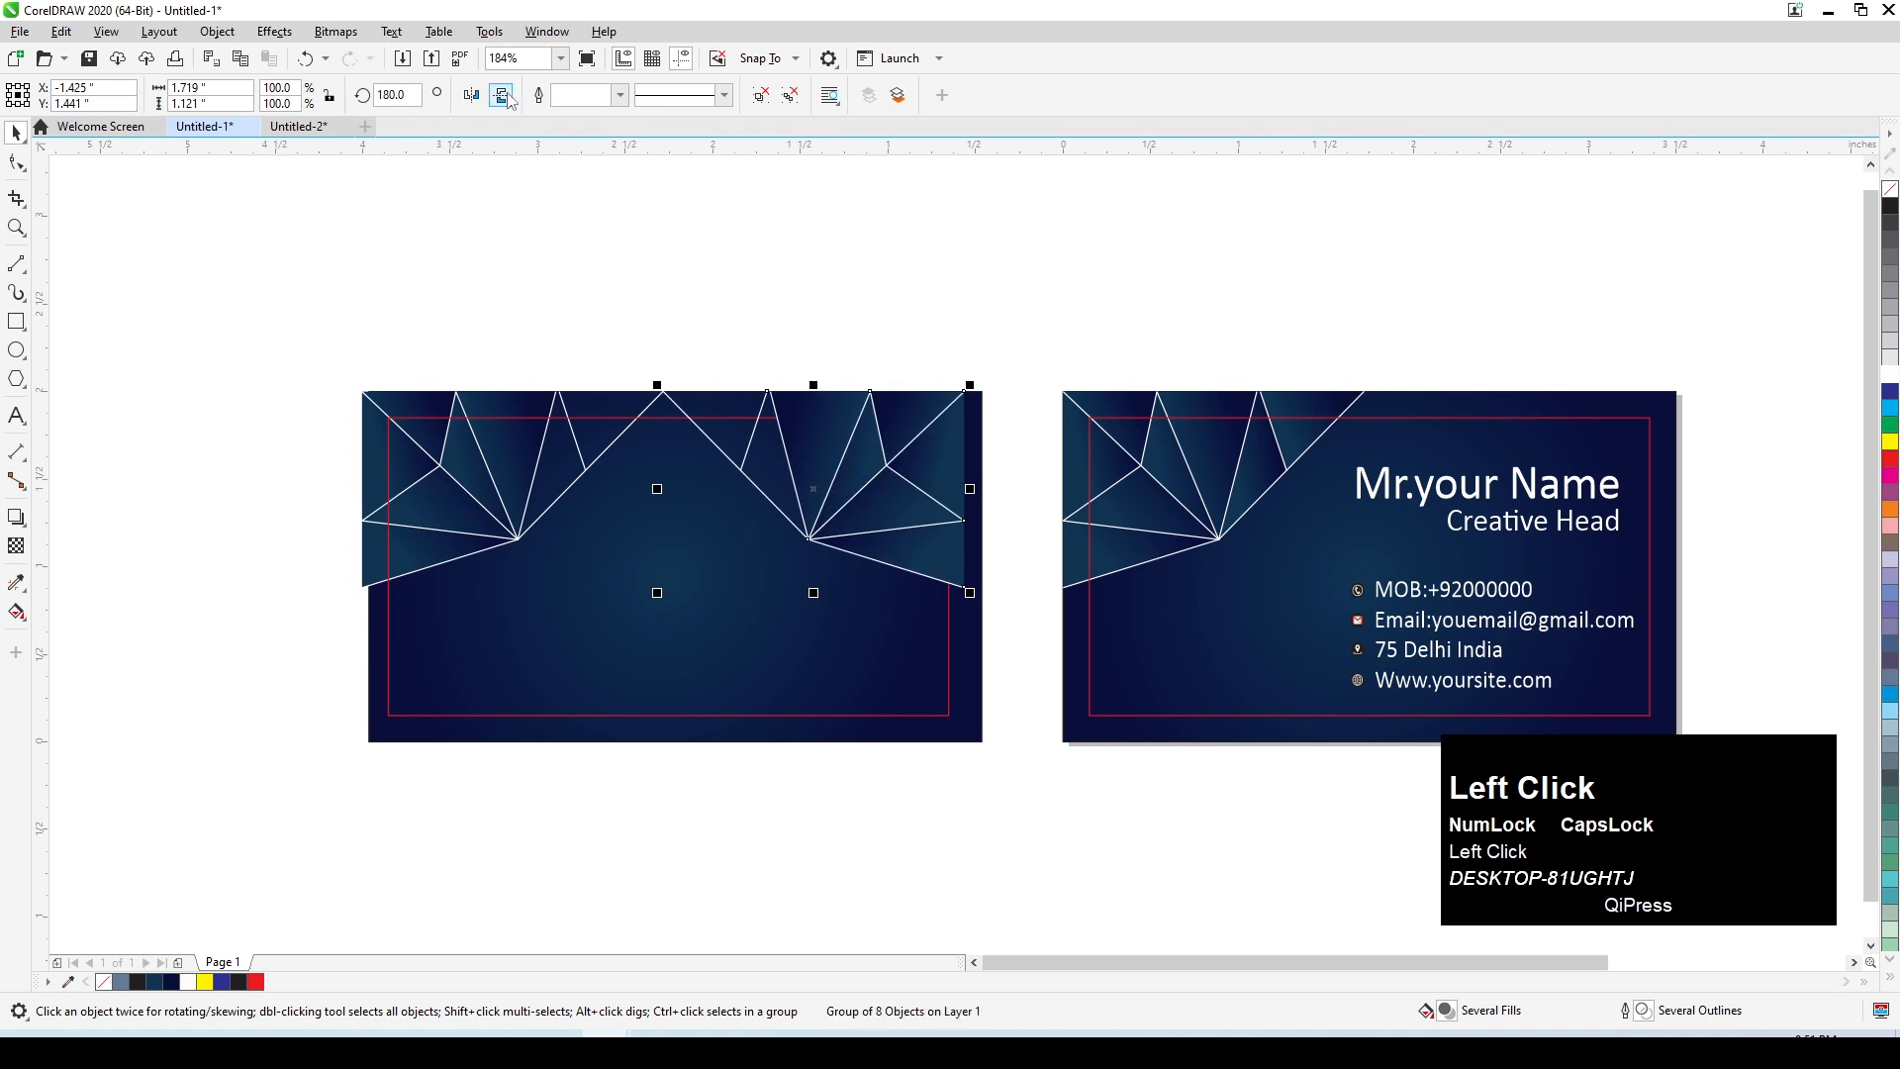
Step: Align the mirrored facet group to the bottom-right corner of the left card's background
shift+click(758, 661)
key(b)
key(l)
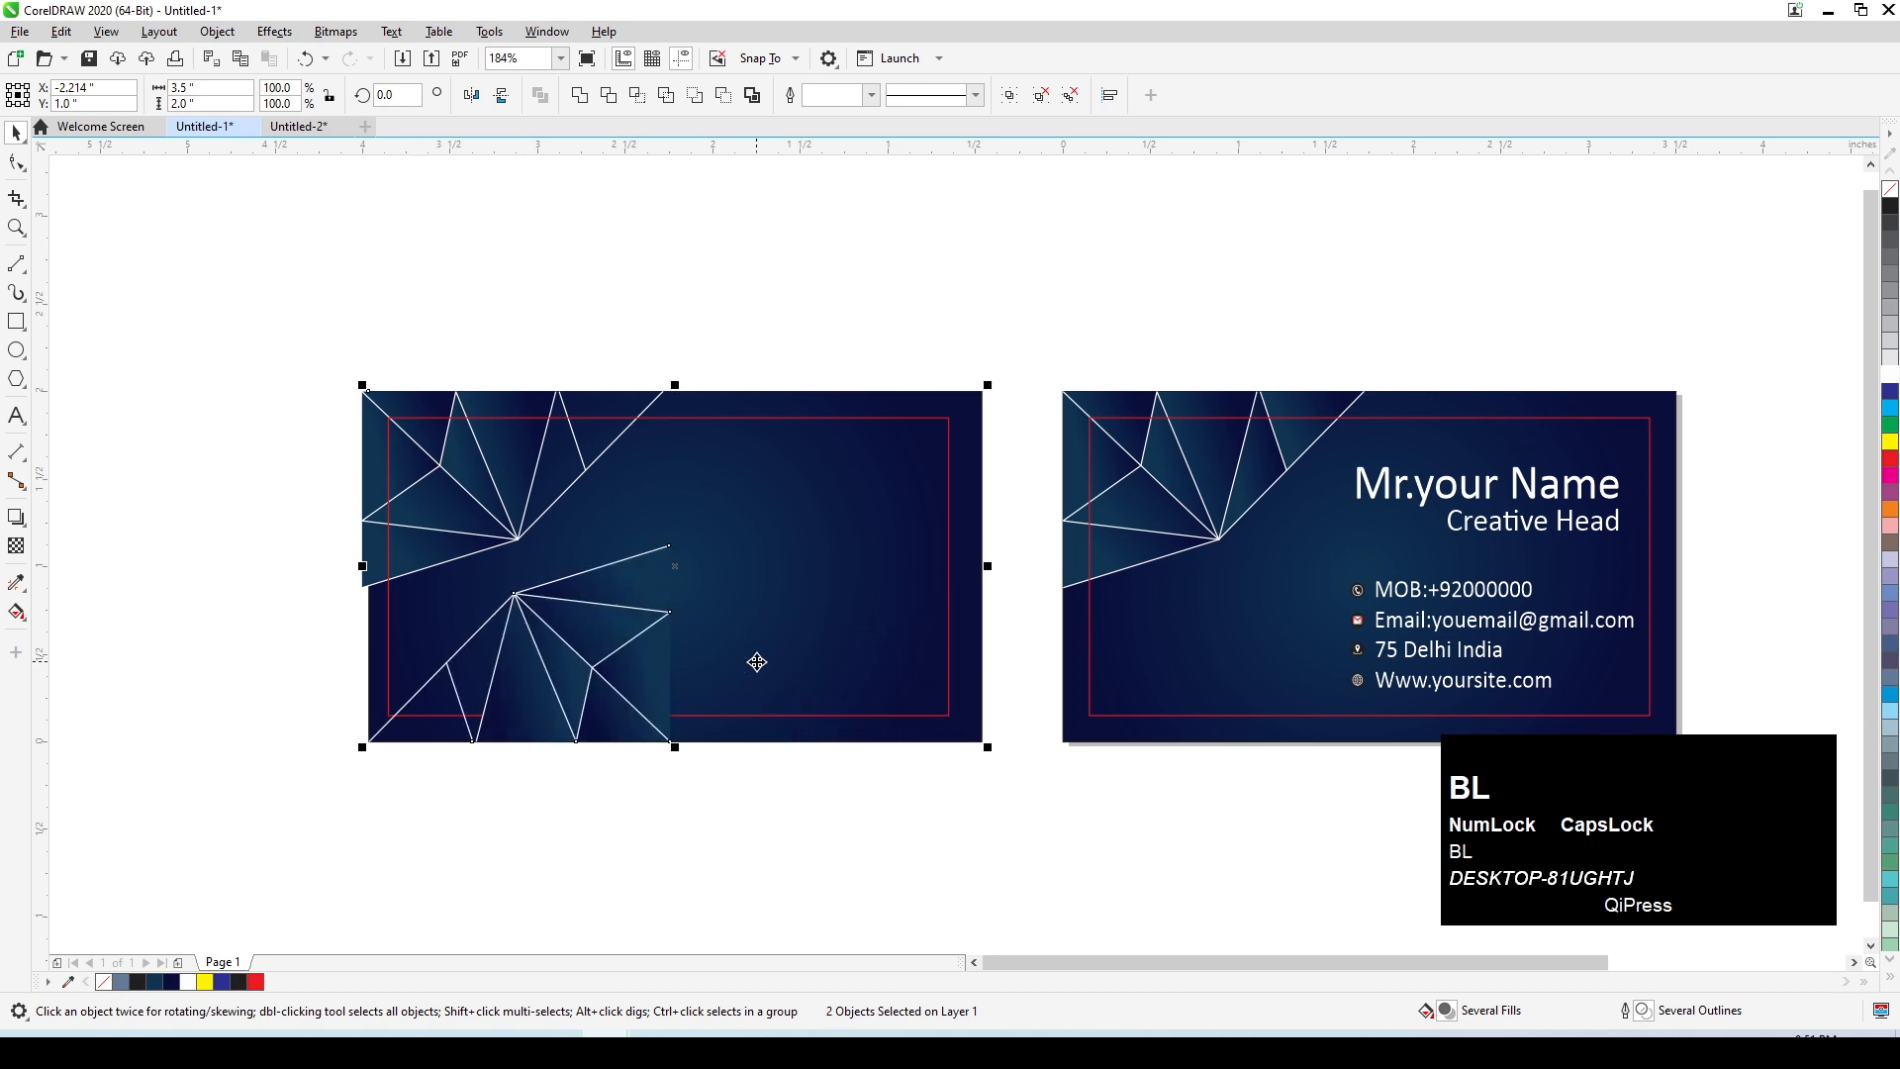
click(776, 807)
Step: Bring the left card's red margin rectangle to the front, above the facets
scroll(522, 713, down, 2)
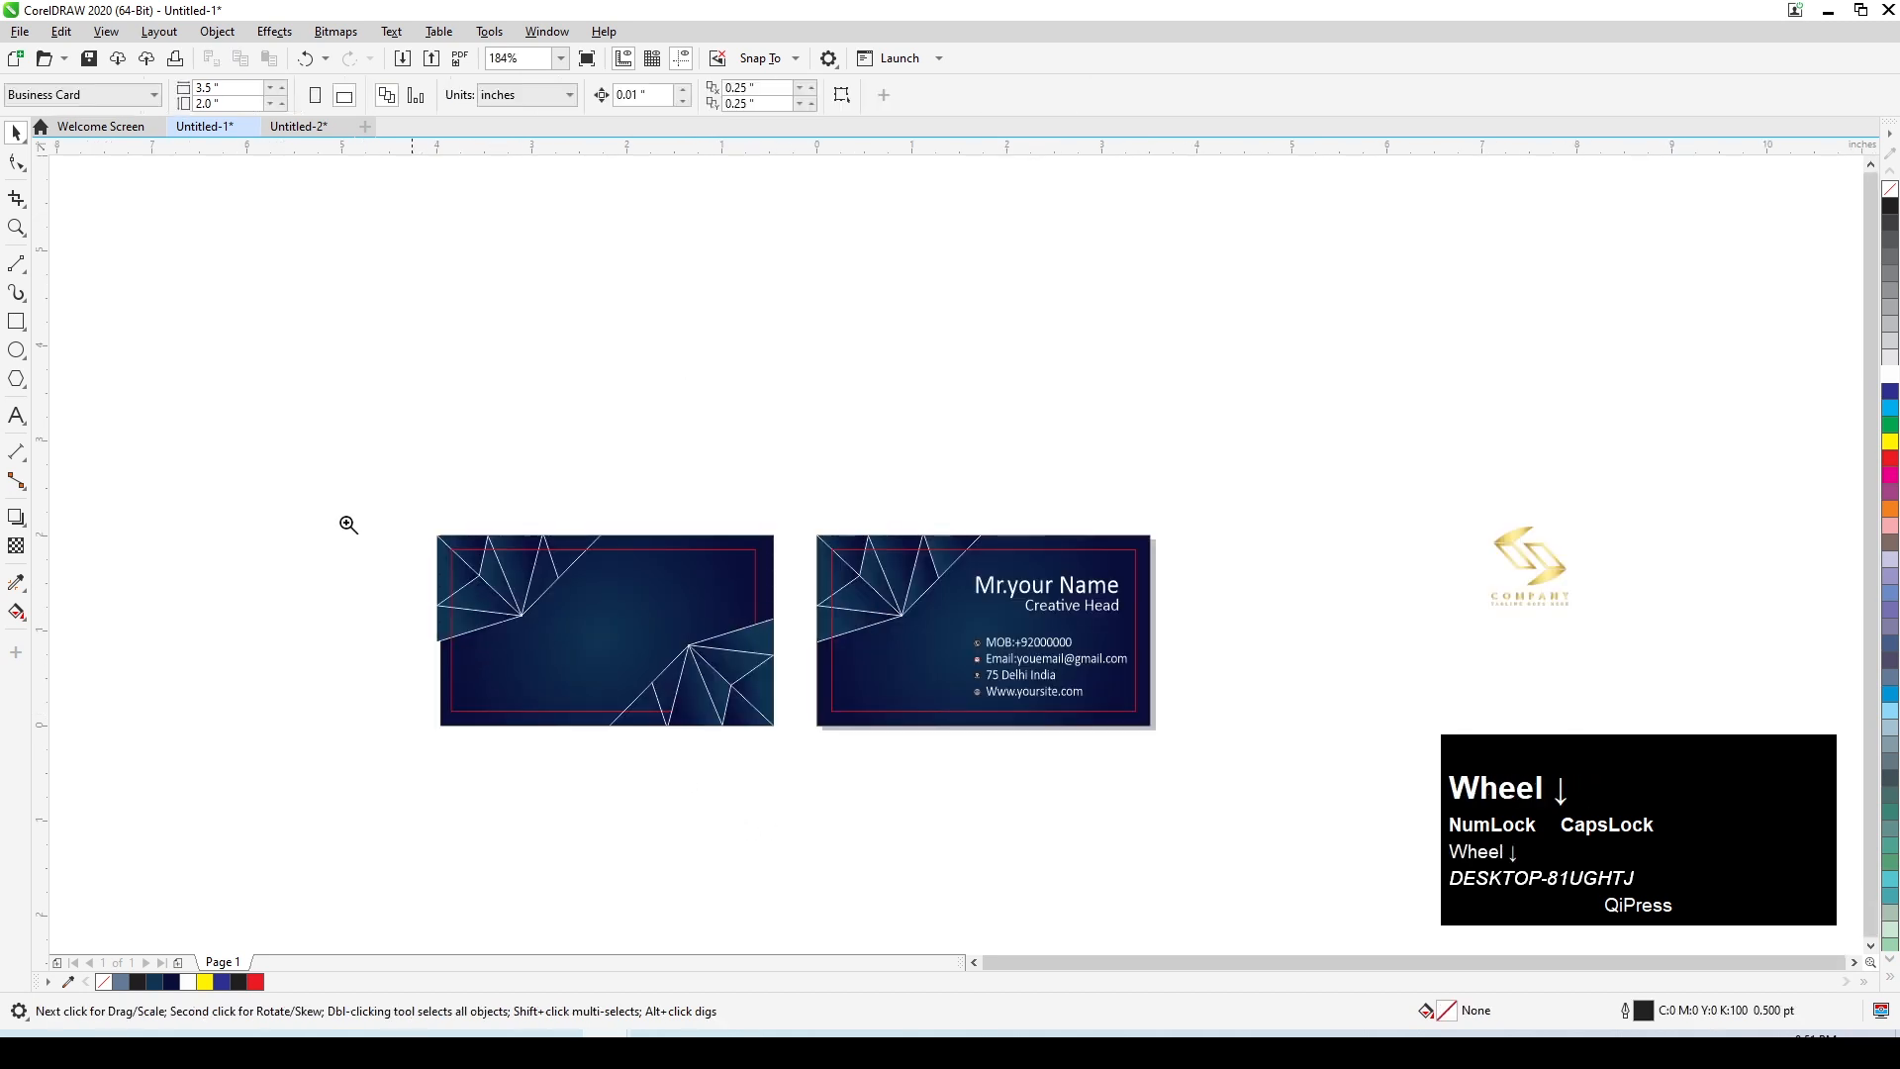
drag(353, 493, 1241, 843)
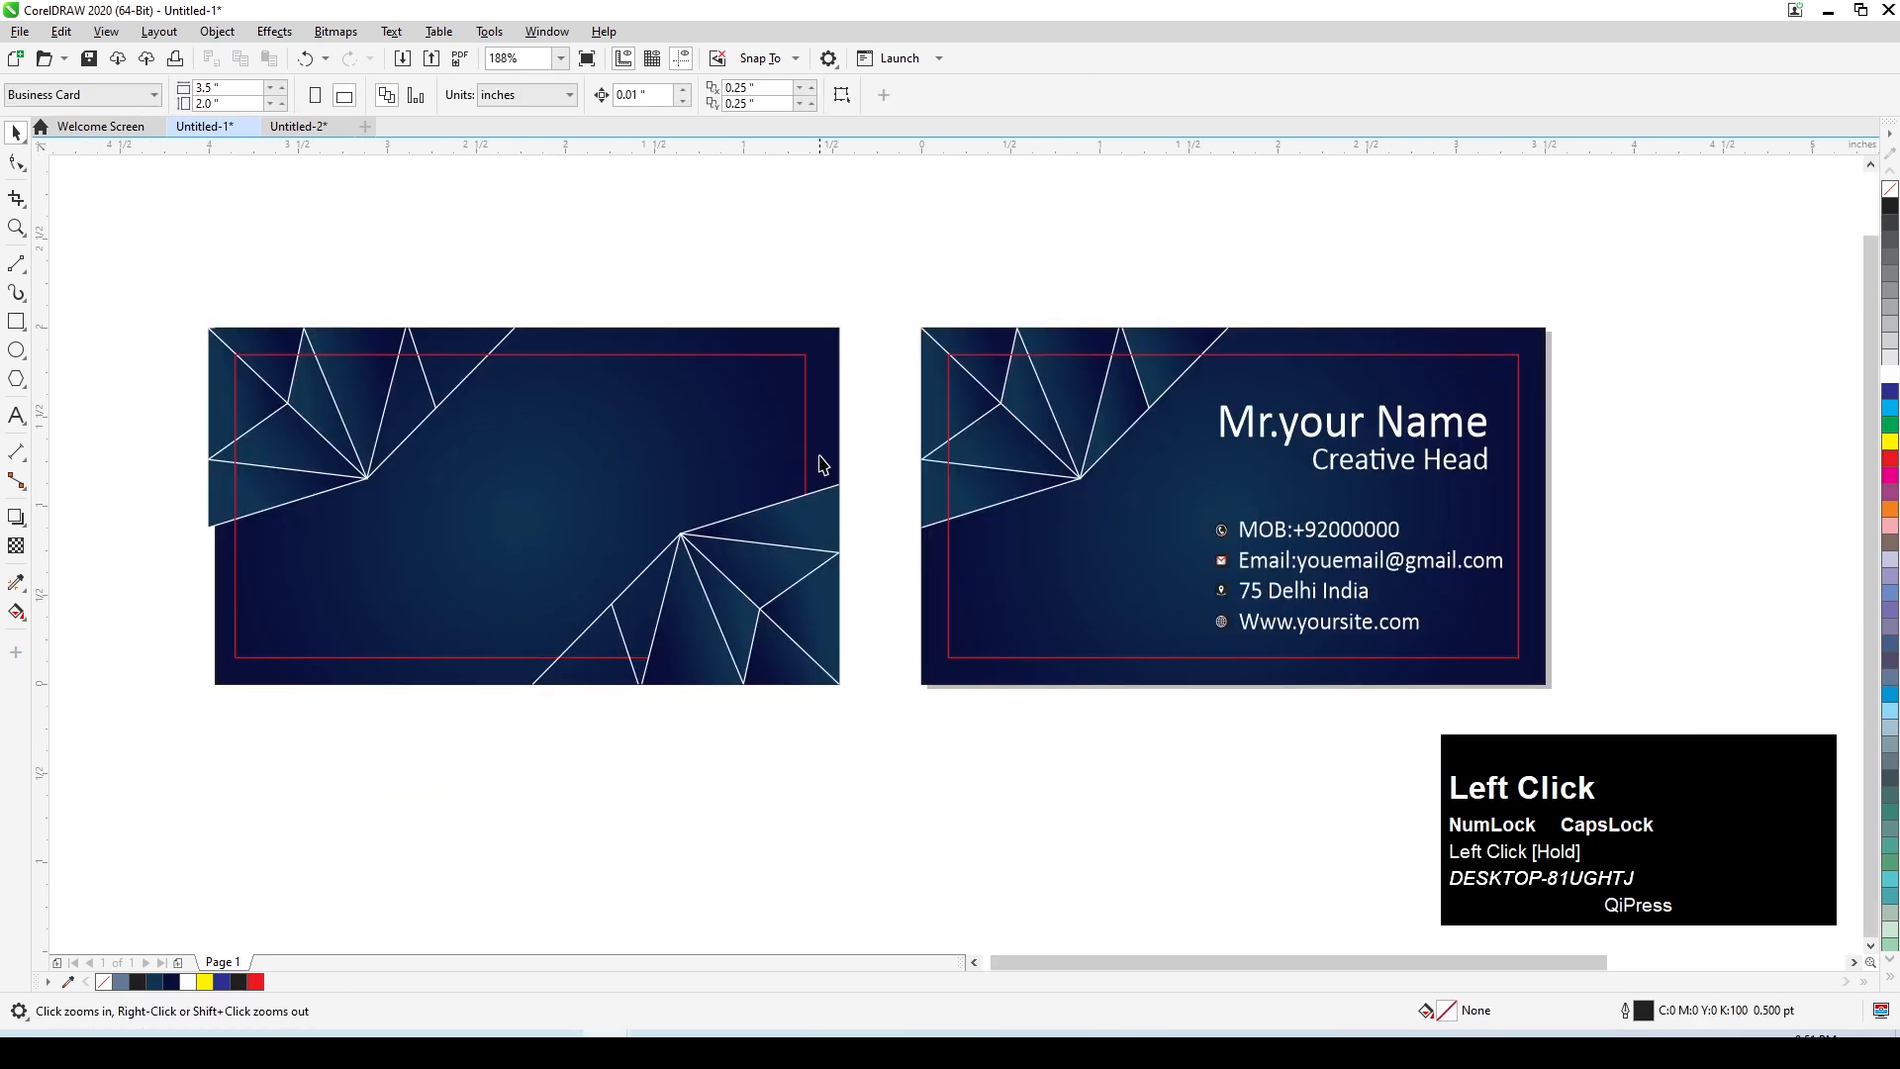
click(809, 457)
key(shift+Page_Up)
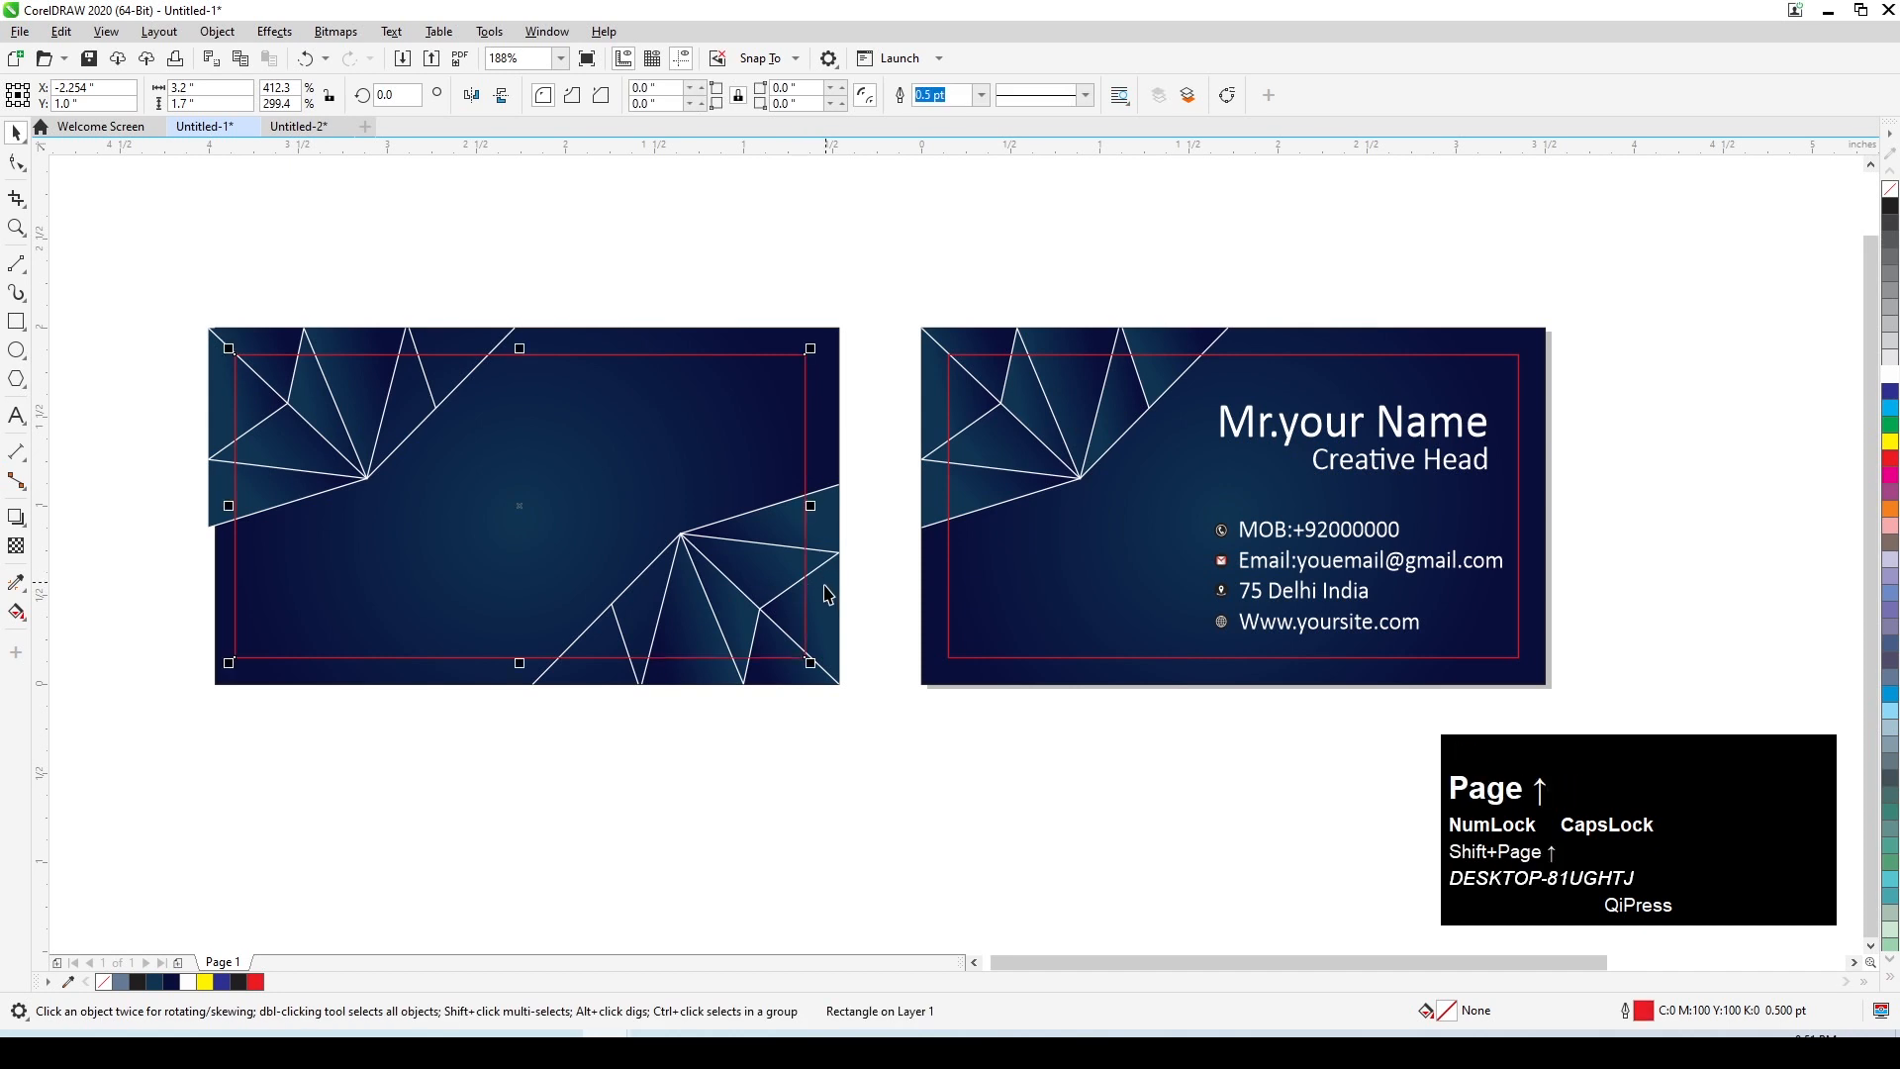
Step: Move the gold company logo onto the left card, bring it to the front and position it near the card's centre
scroll(829, 595, down, 2)
key(F2)
drag(369, 309, 1739, 698)
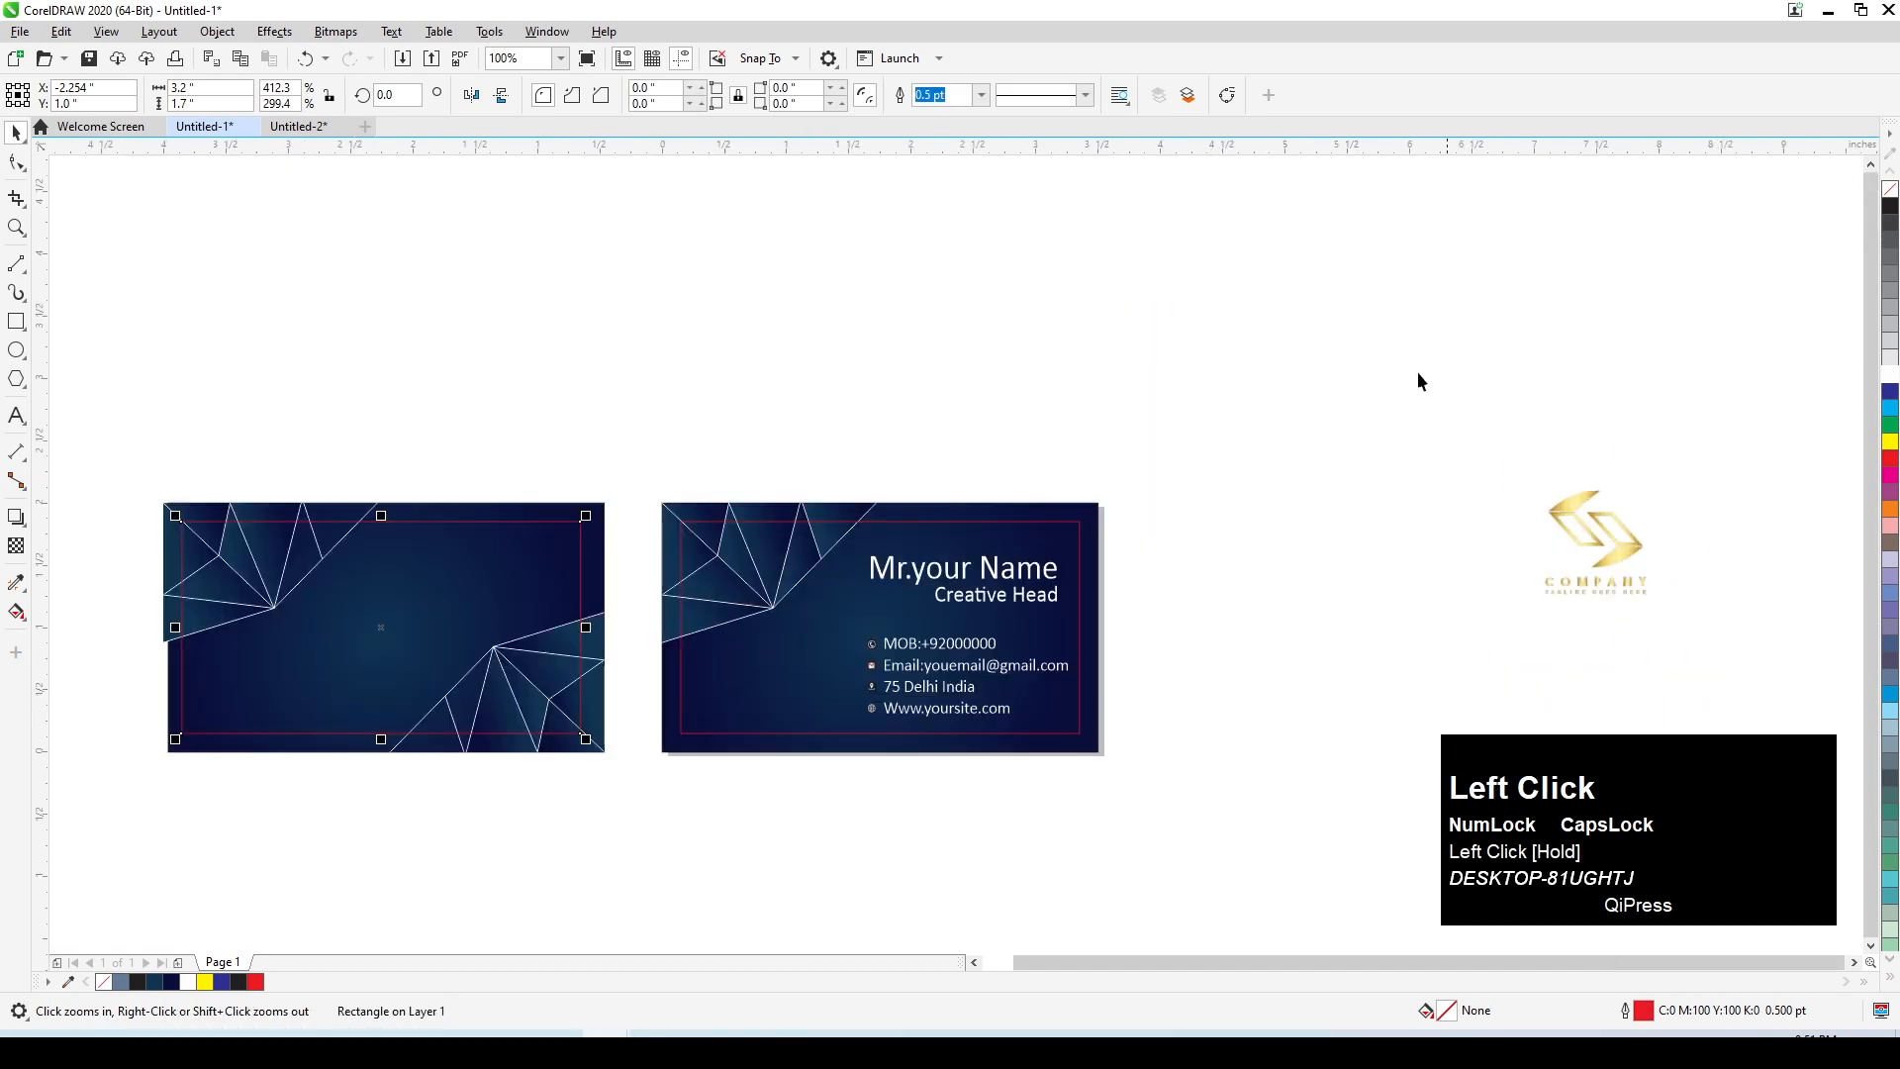
drag(1628, 572, 376, 613)
key(F2)
drag(93, 459, 784, 770)
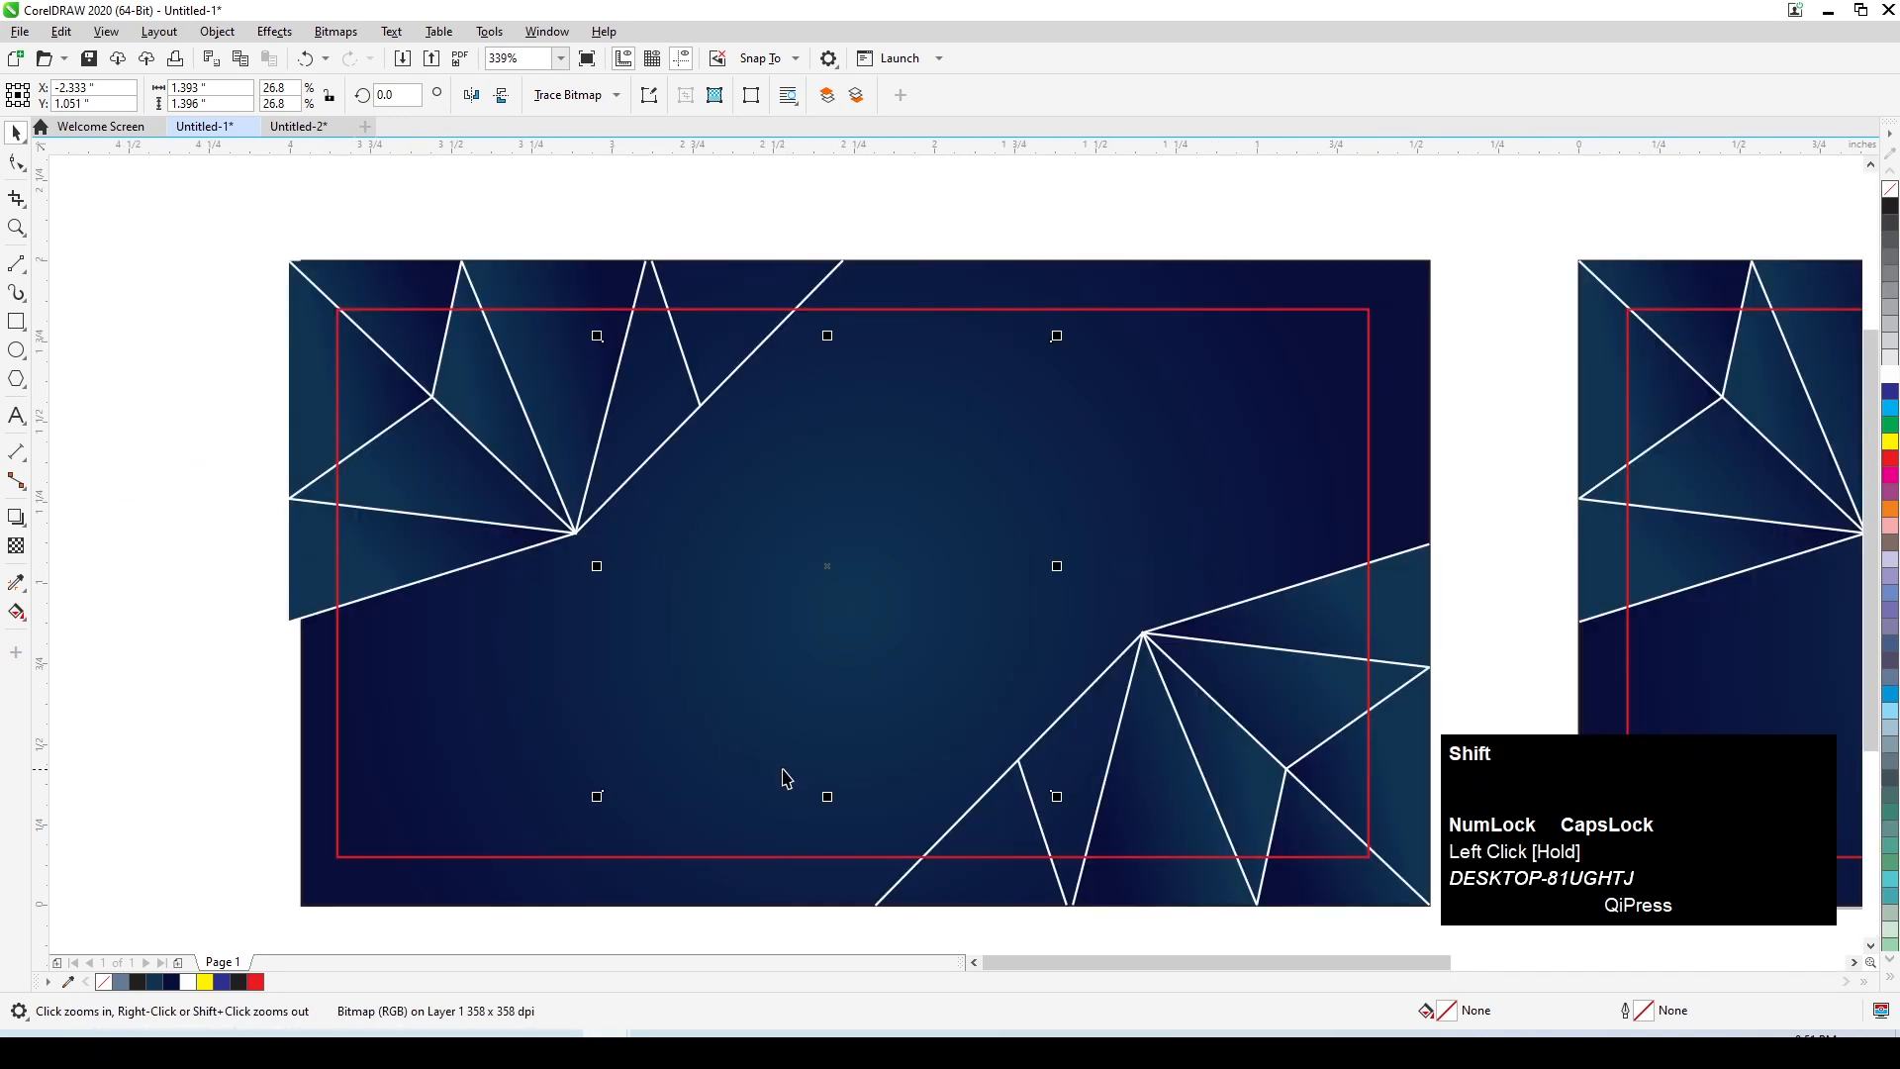
key(shift+Page_Up)
drag(865, 566, 877, 593)
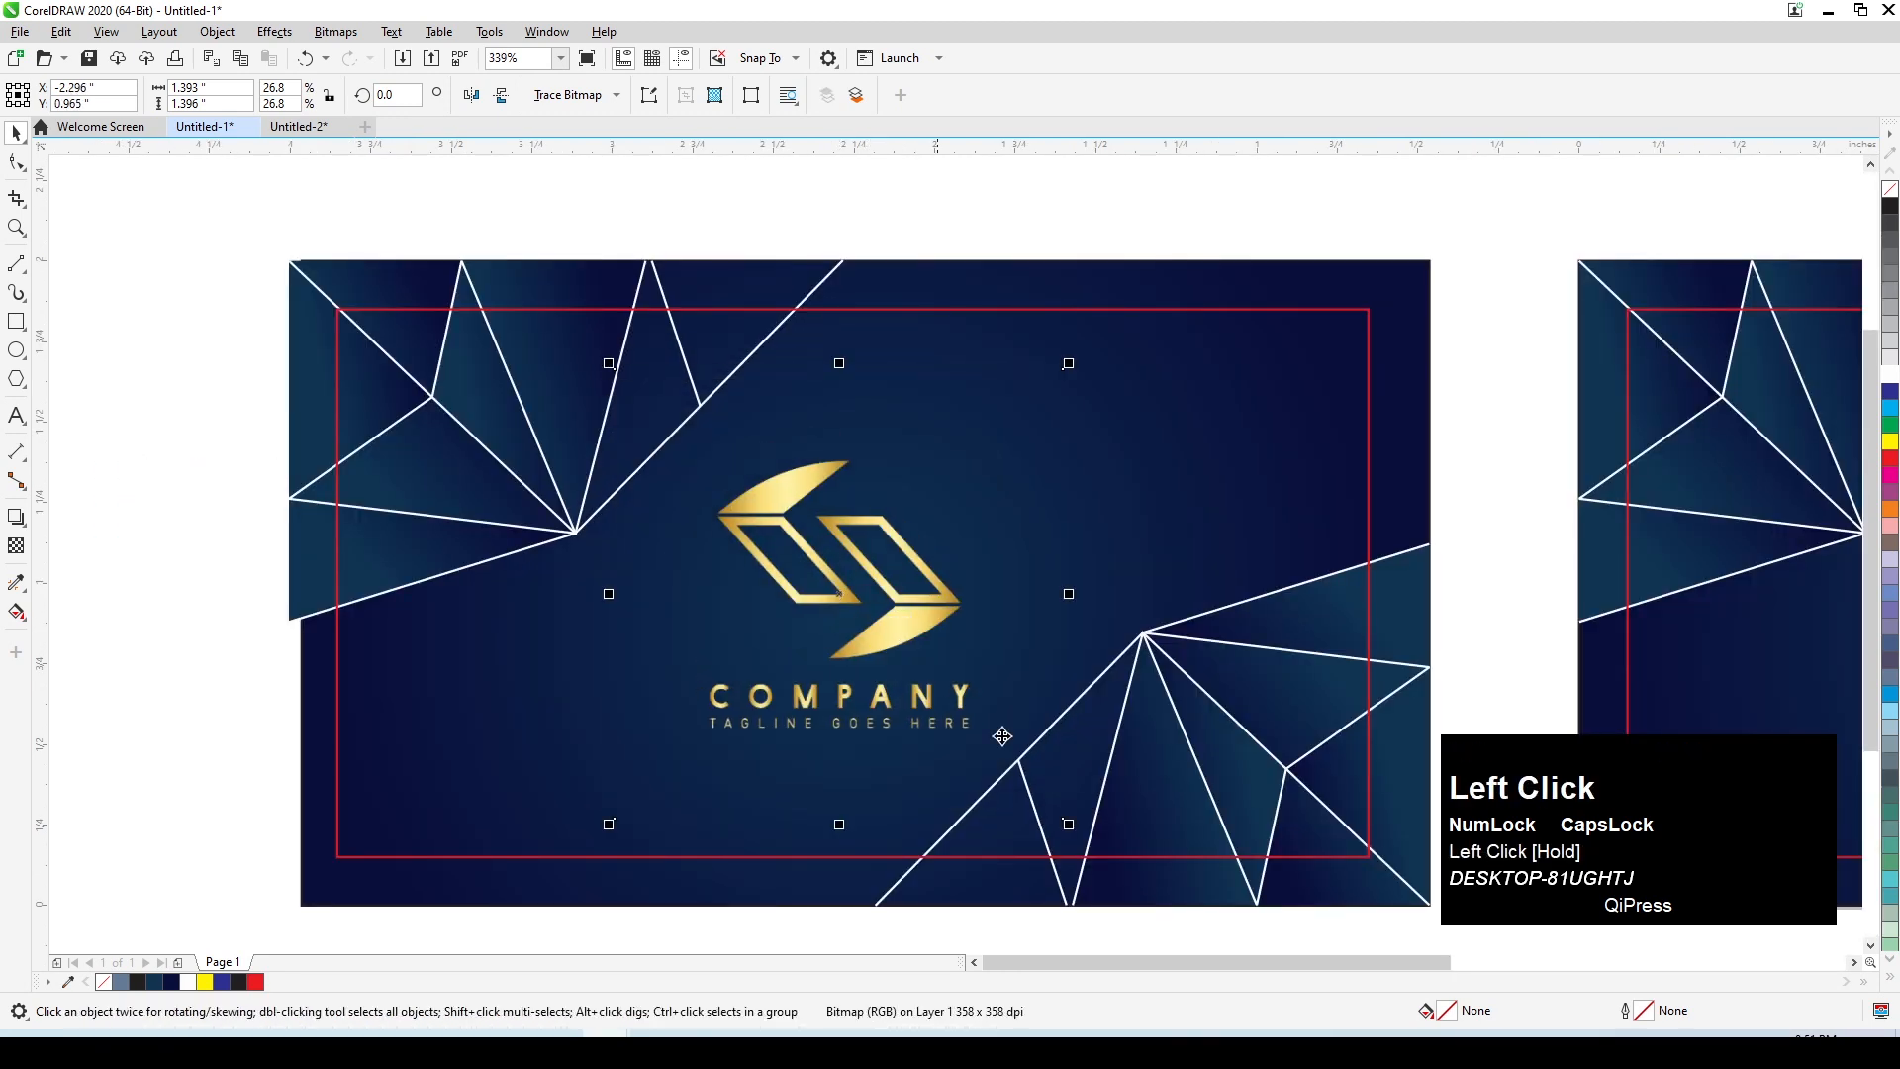
Step: Enlarge the logo to about 1.58 in wide and shift it slightly up towards the card's centre
drag(1066, 824, 1097, 853)
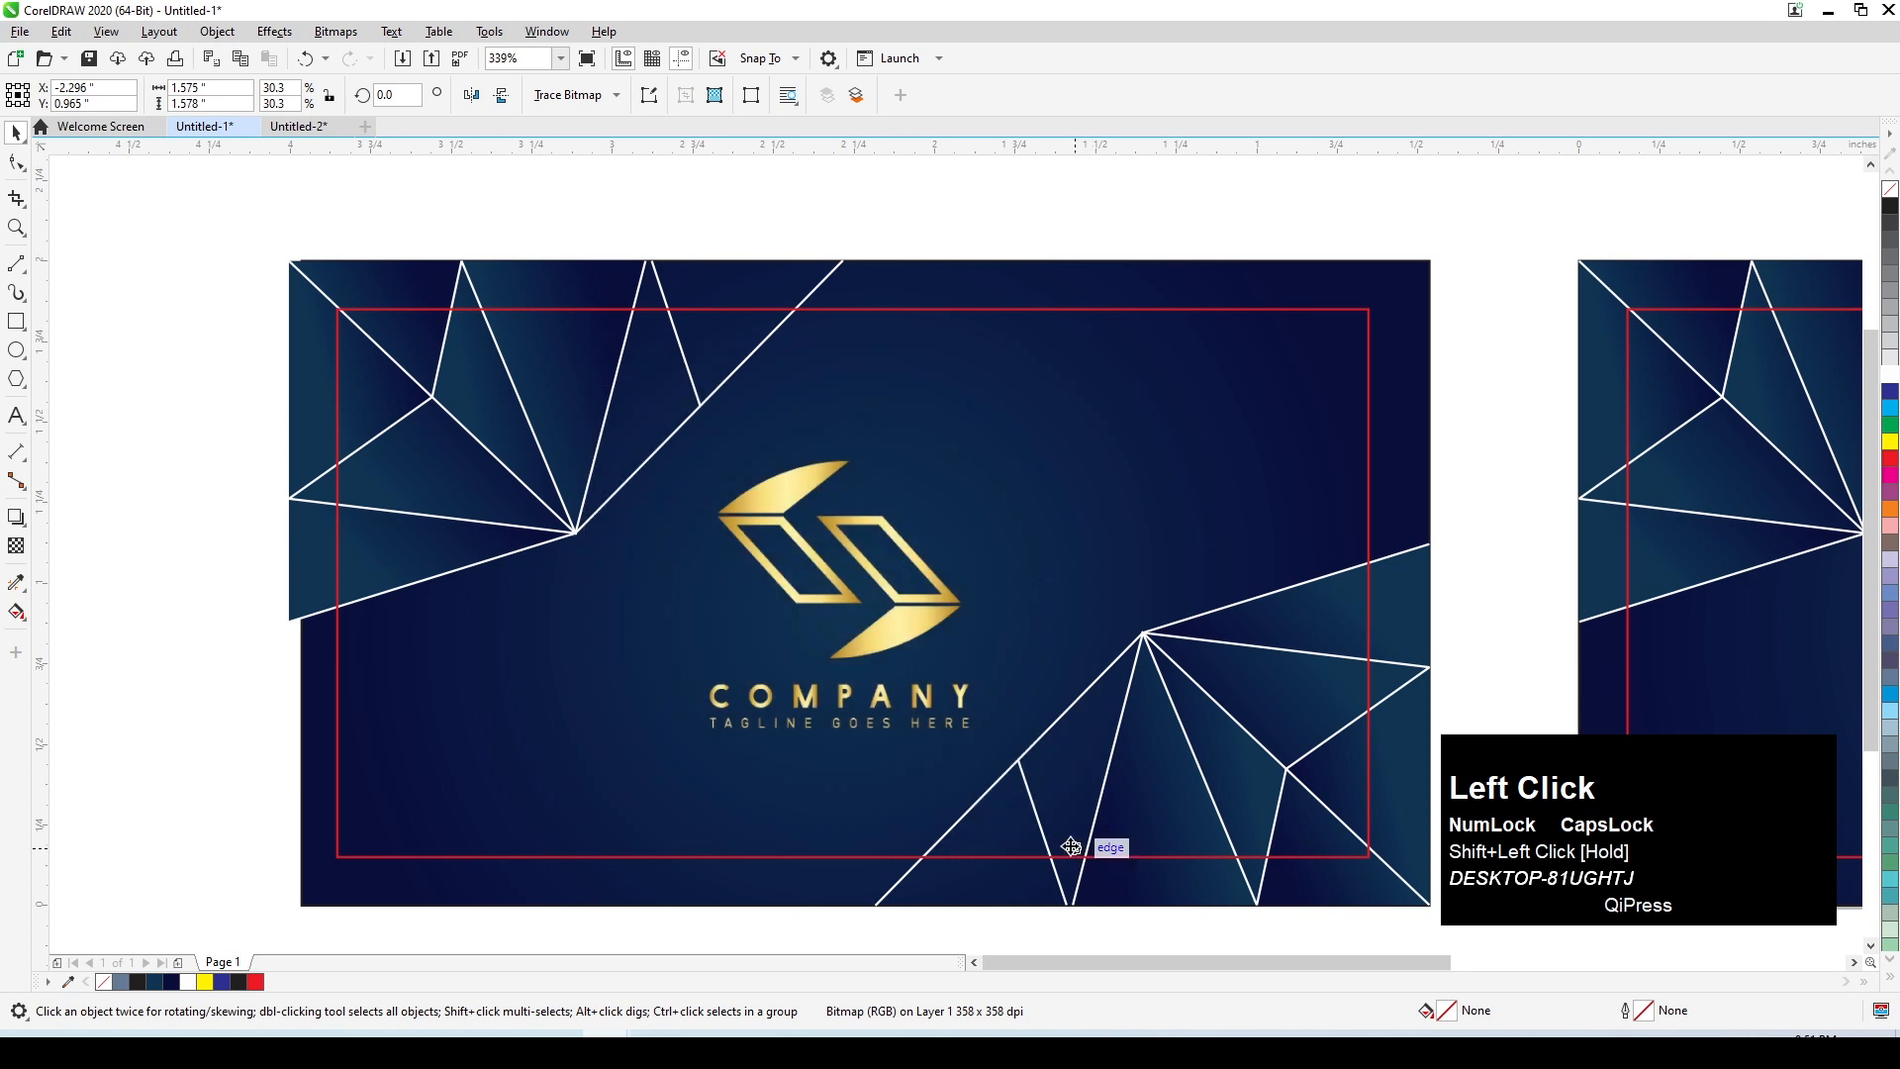
scroll(1001, 806, down, 2)
drag(1001, 807, 978, 762)
click(649, 514)
Step: Delete the red margin rectangles from both the left and the right card
scroll(705, 664, down, 1)
click(595, 563)
key(F2)
drag(595, 563, 739, 646)
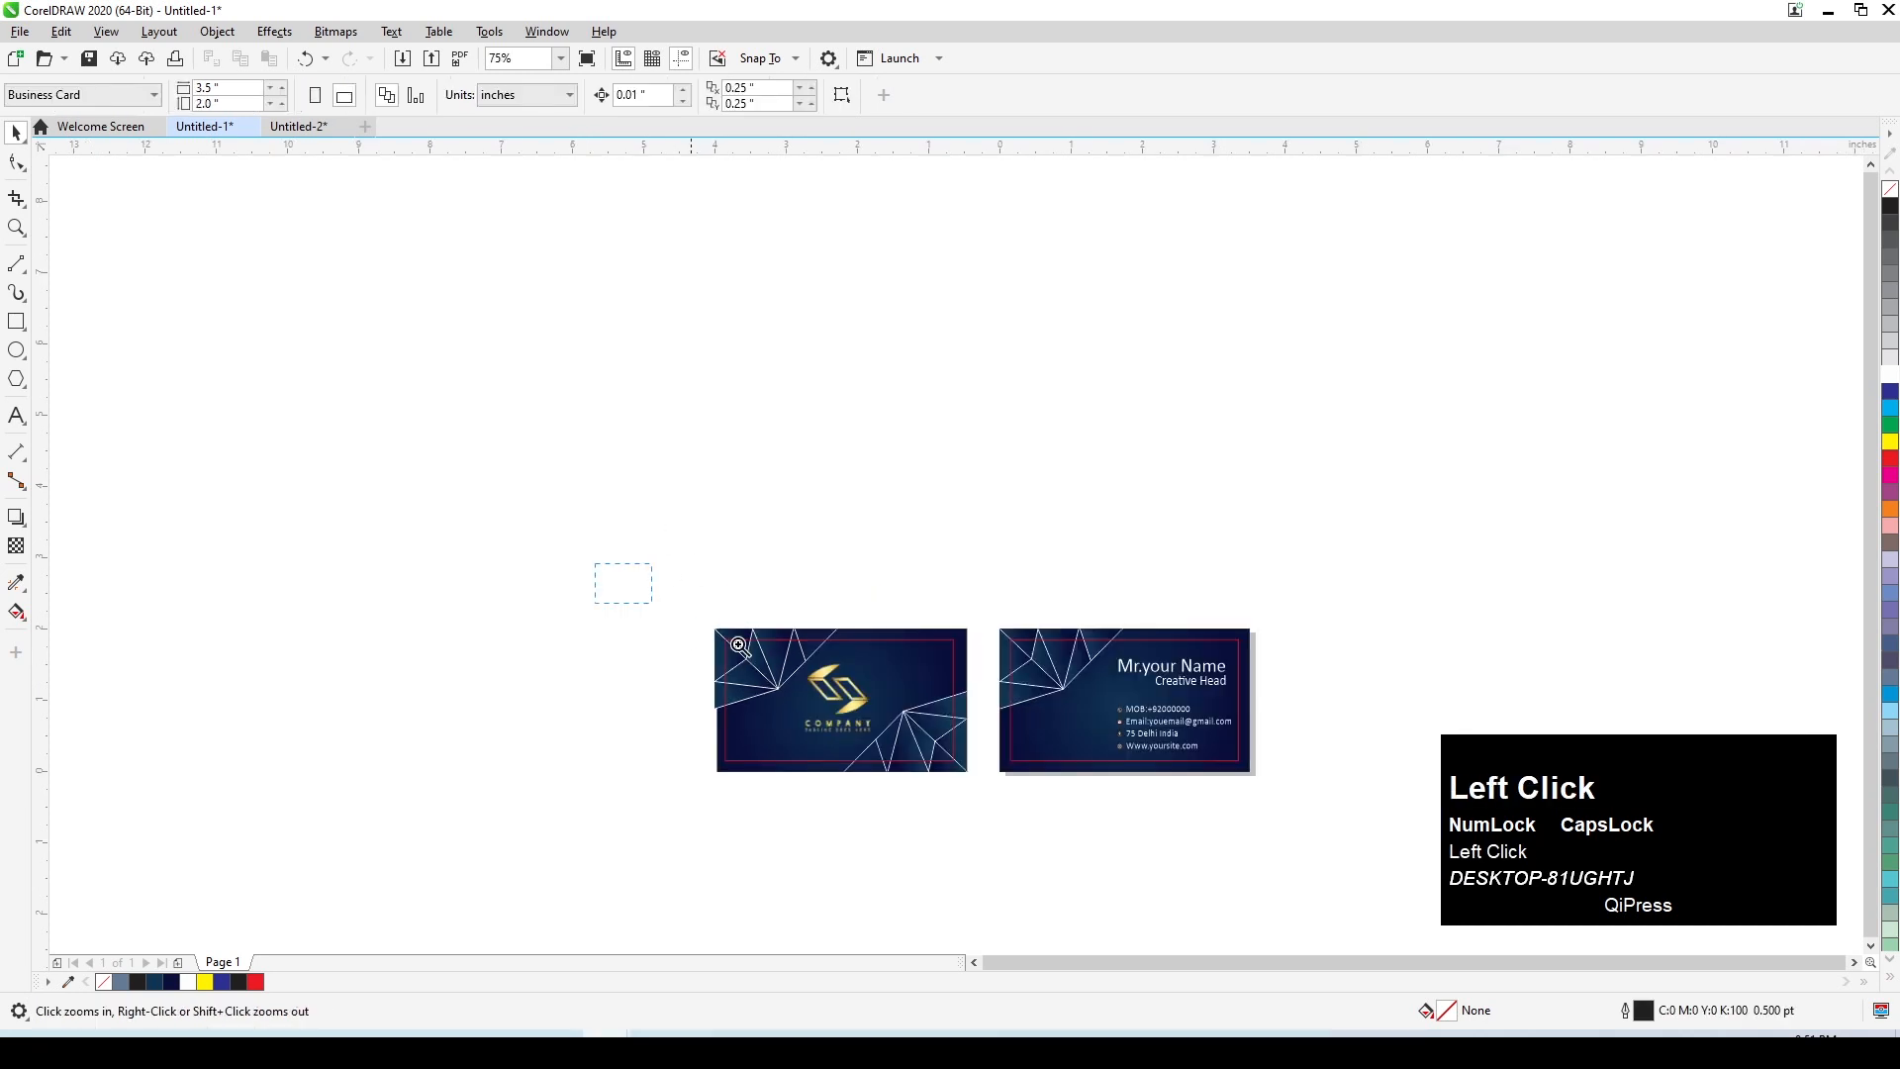
drag(1333, 802, 1334, 802)
click(635, 755)
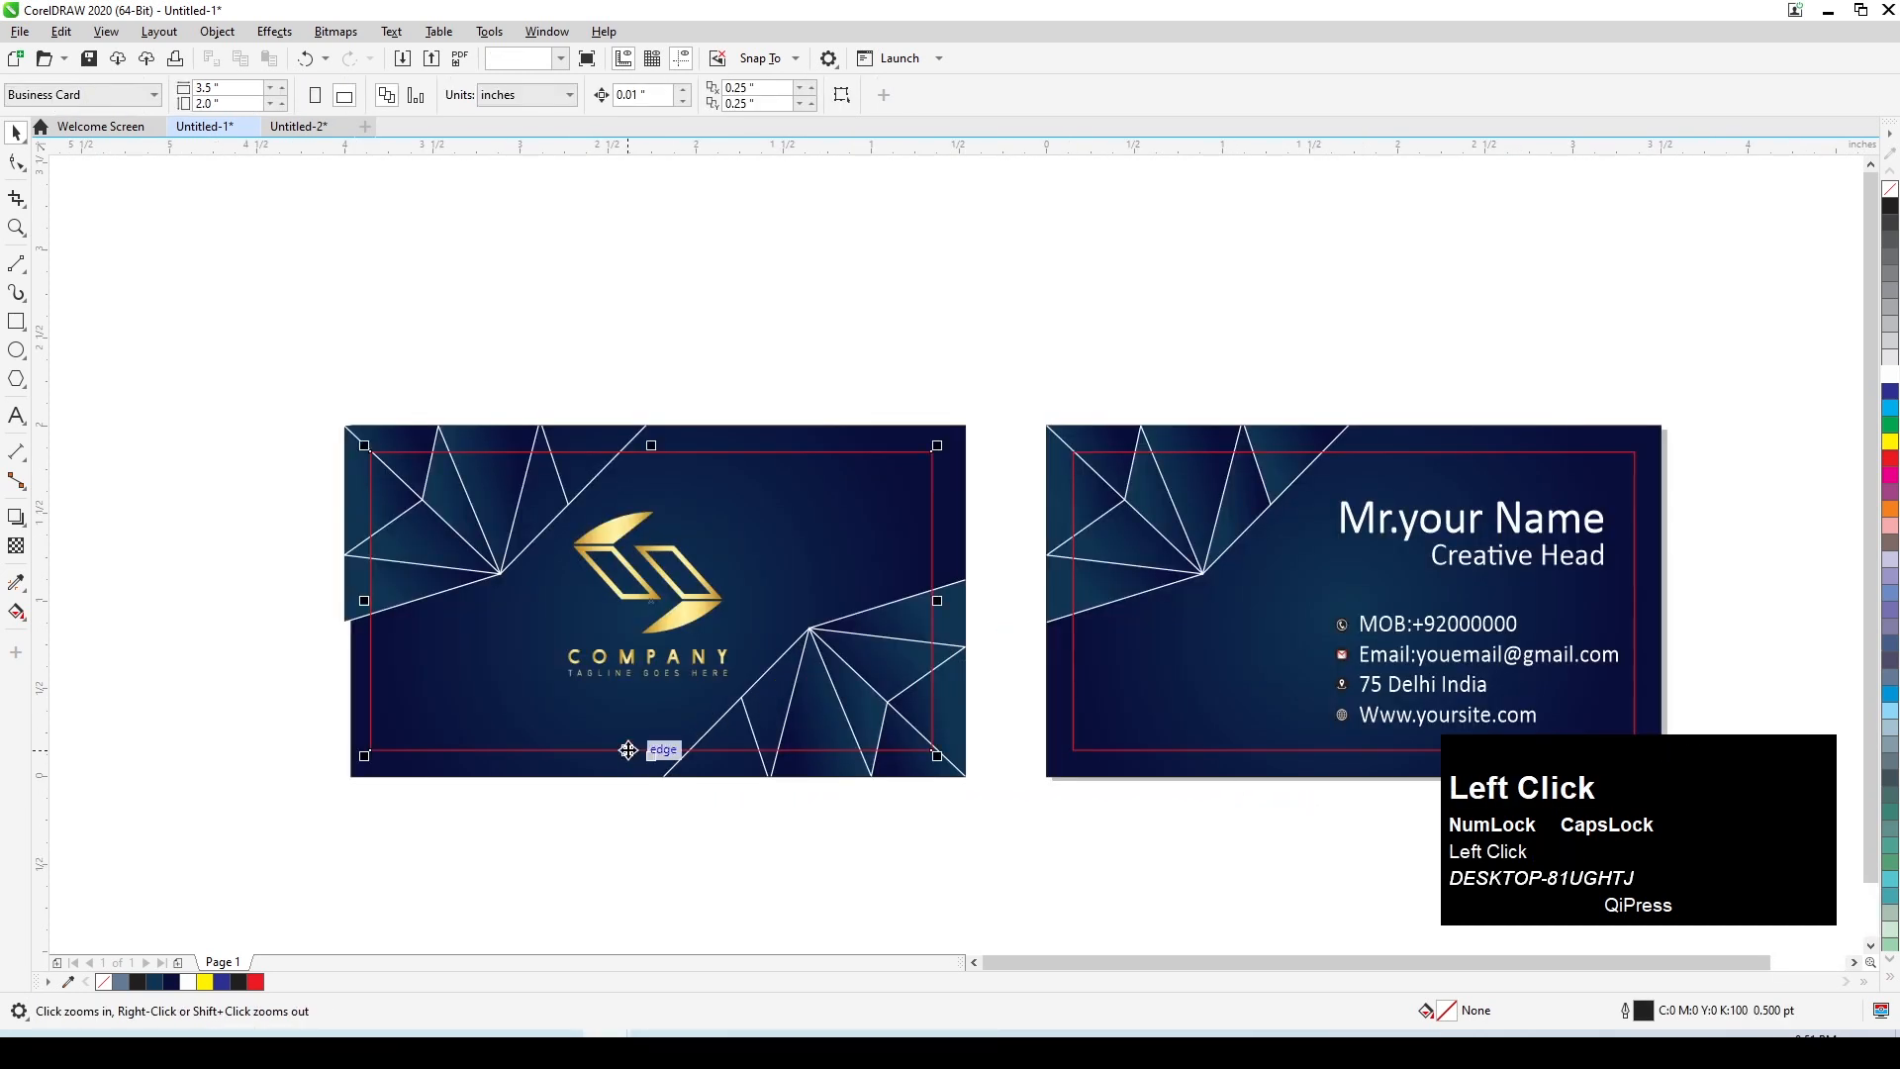
key(Delete)
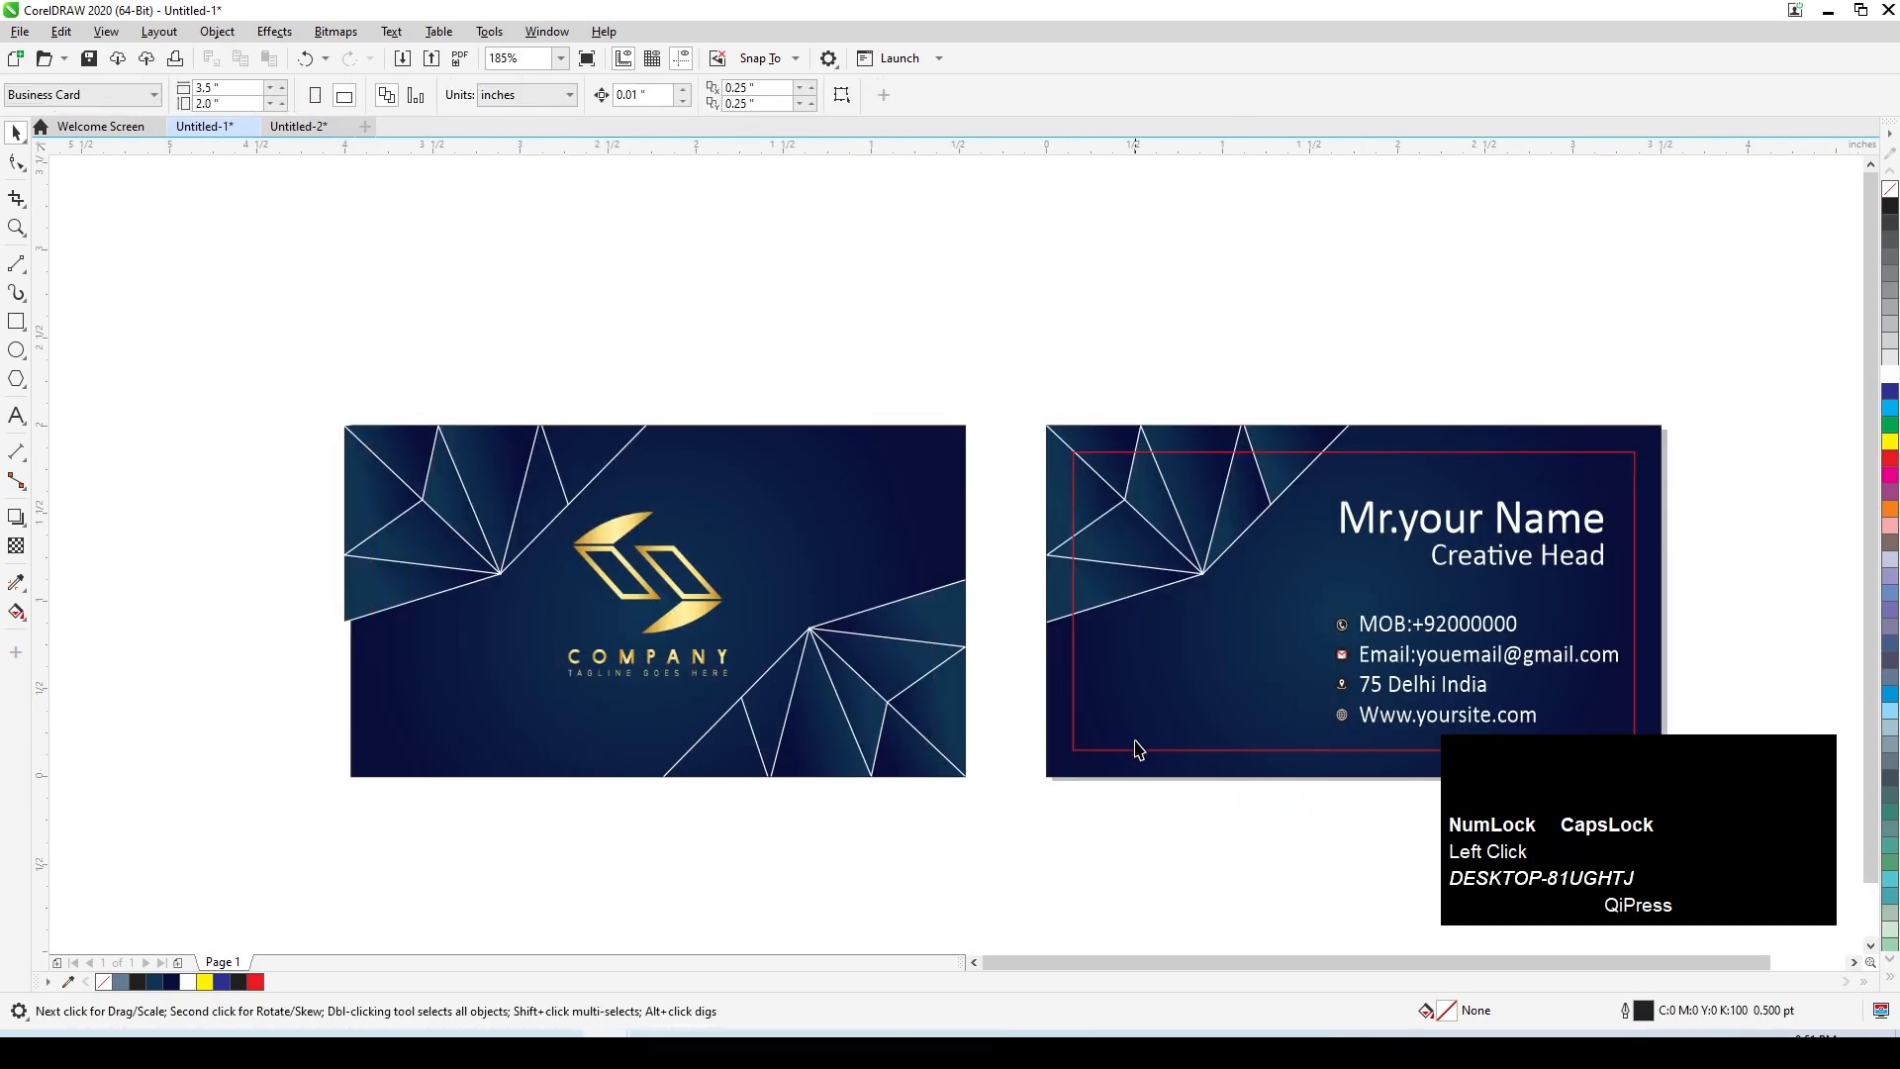
click(1133, 749)
key(Delete)
scroll(1097, 805, down, 1)
key(F2)
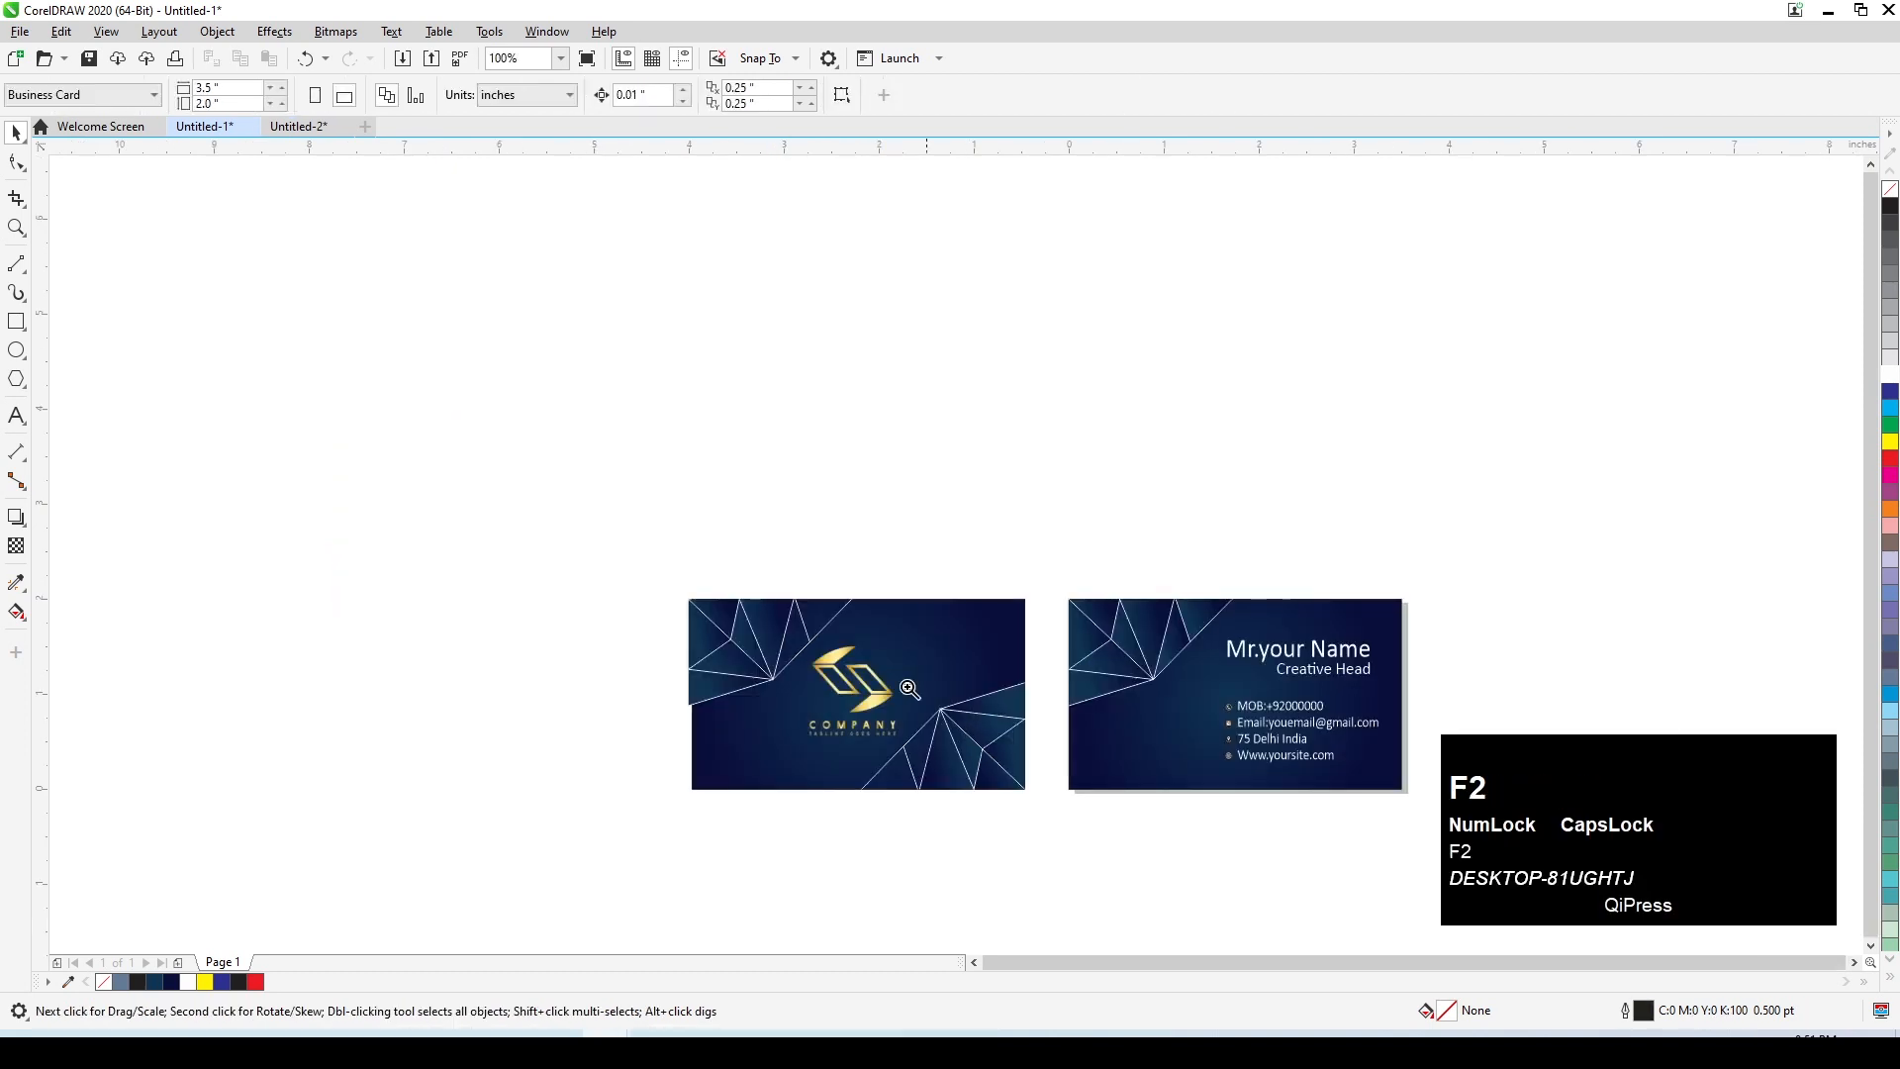